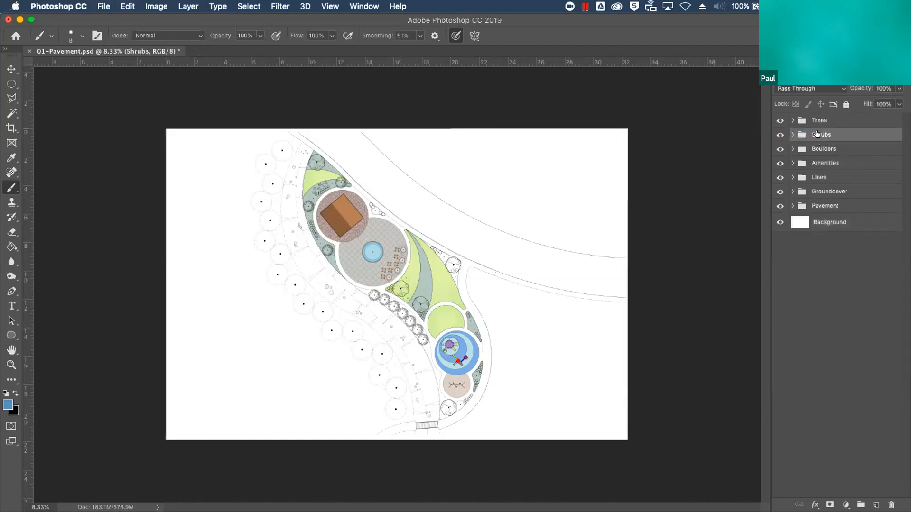
pyautogui.click(791, 206)
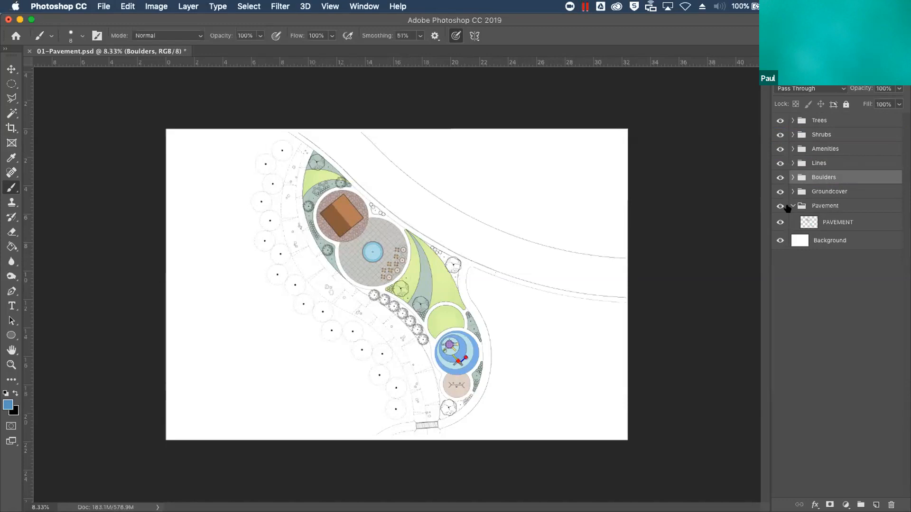
pyautogui.click(791, 206)
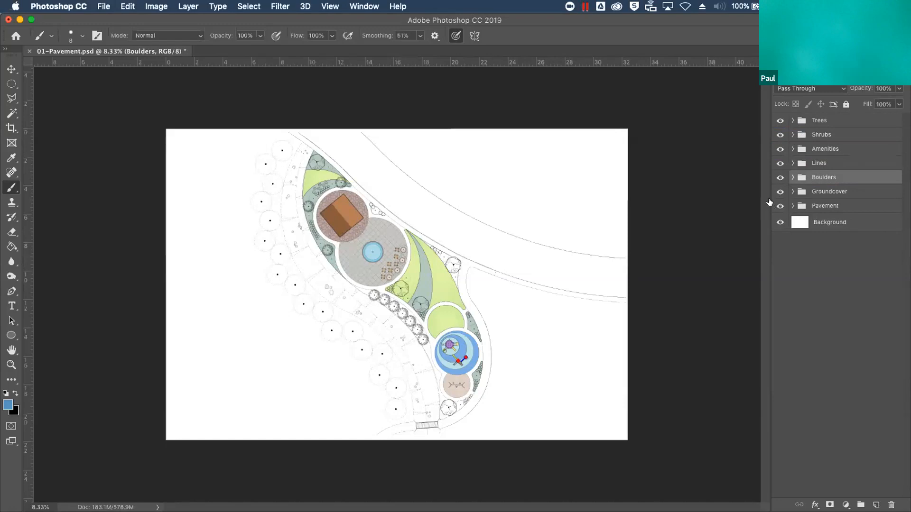
# Show the Landscape Colors library and collapse its Cool Tones and Accent Colors groups
pyautogui.click(820, 57)
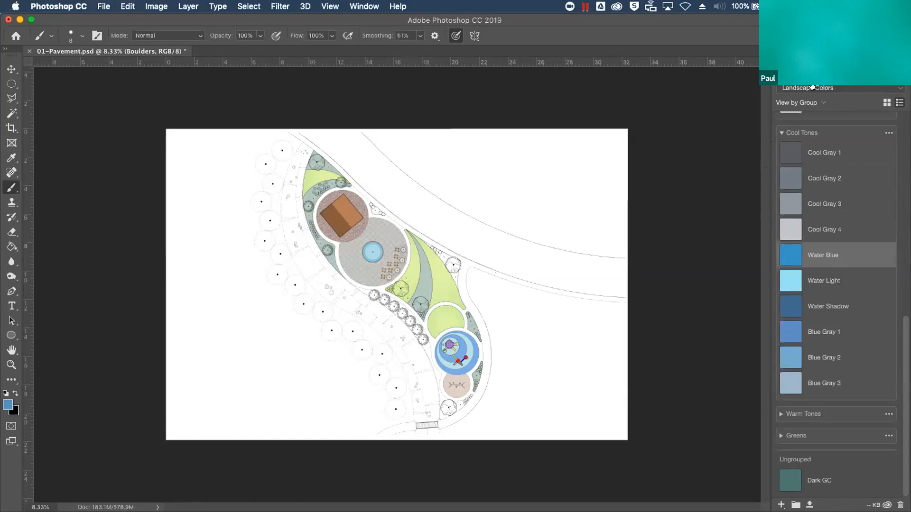
pyautogui.click(359, 7)
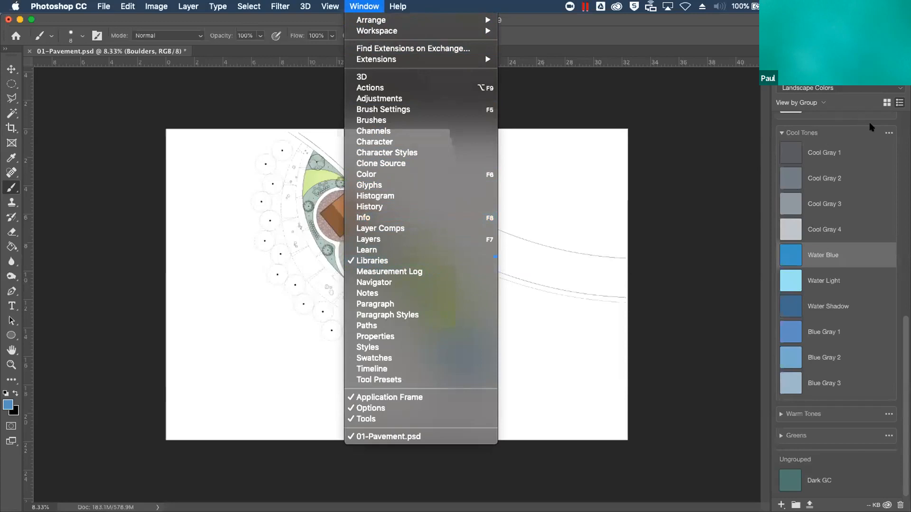
pyautogui.click(784, 132)
pyautogui.click(781, 133)
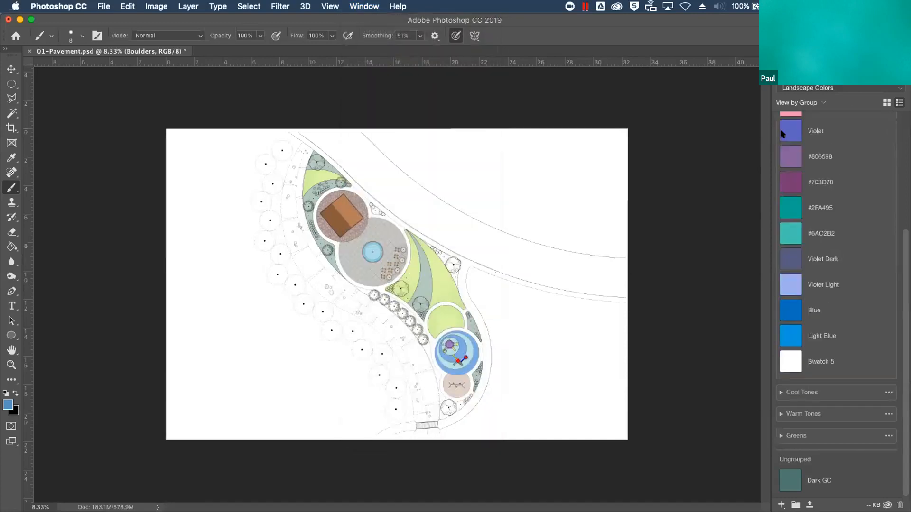
pyautogui.scroll(3, 782, 138)
pyautogui.scroll(5, 785, 141)
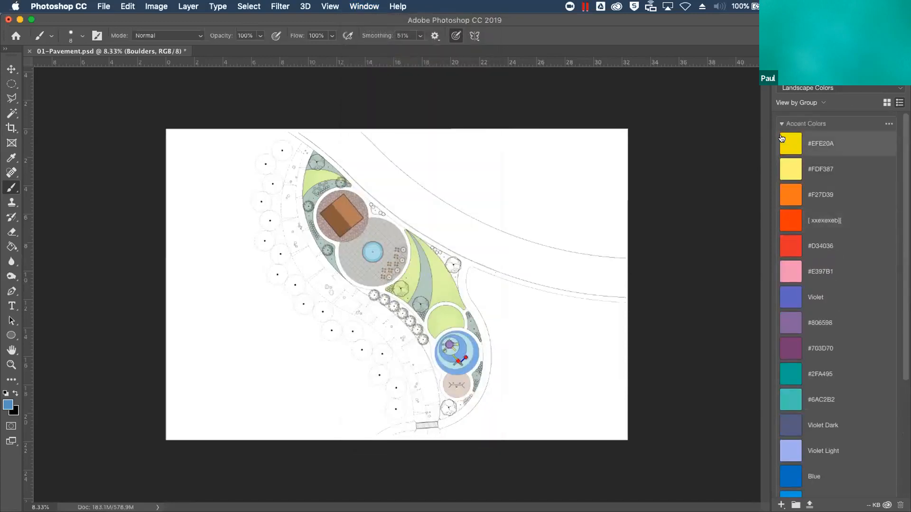
pyautogui.click(781, 132)
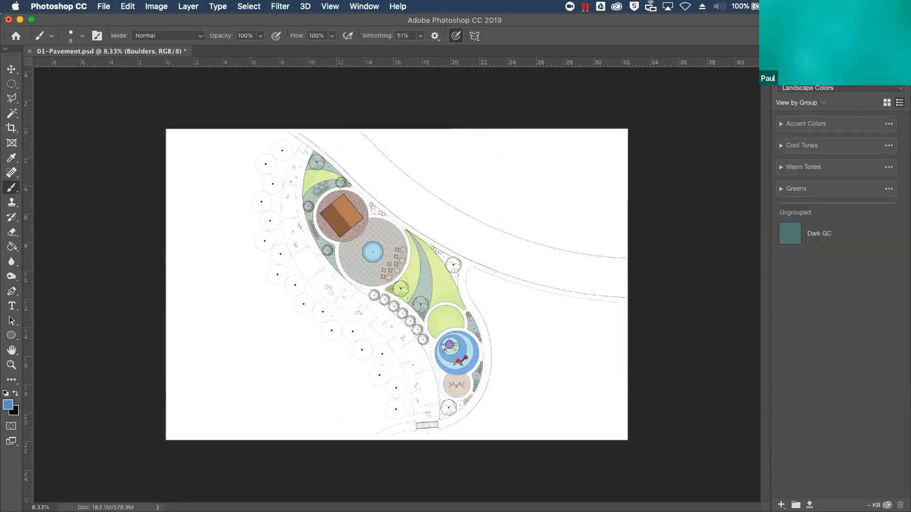
pyautogui.click(902, 51)
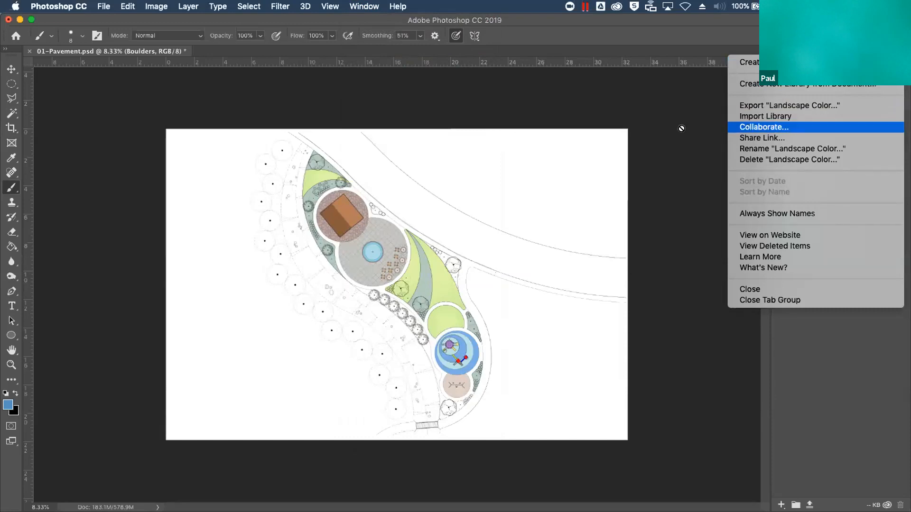
pyautogui.click(711, 137)
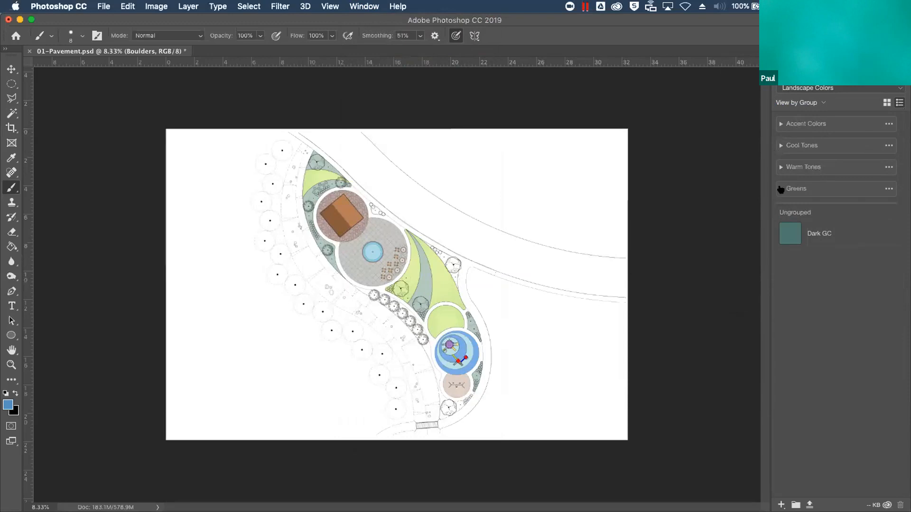
pyautogui.click(779, 190)
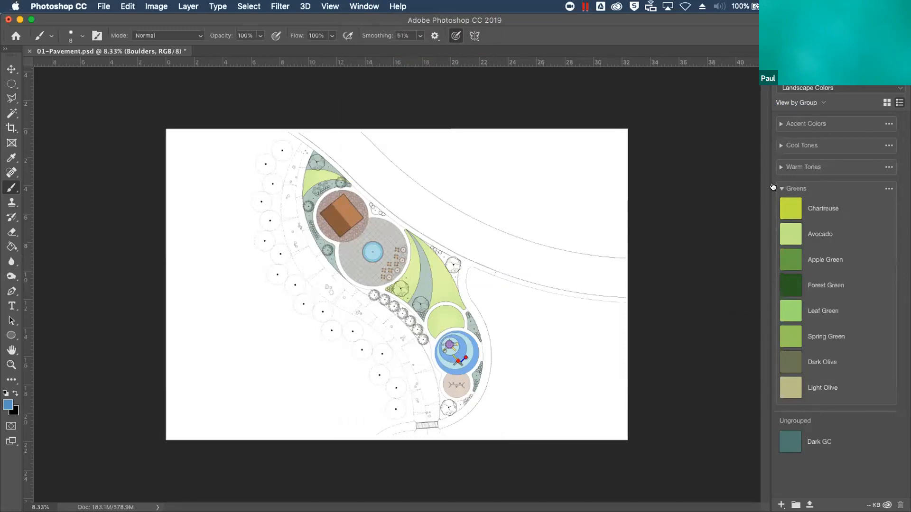
pyautogui.click(779, 189)
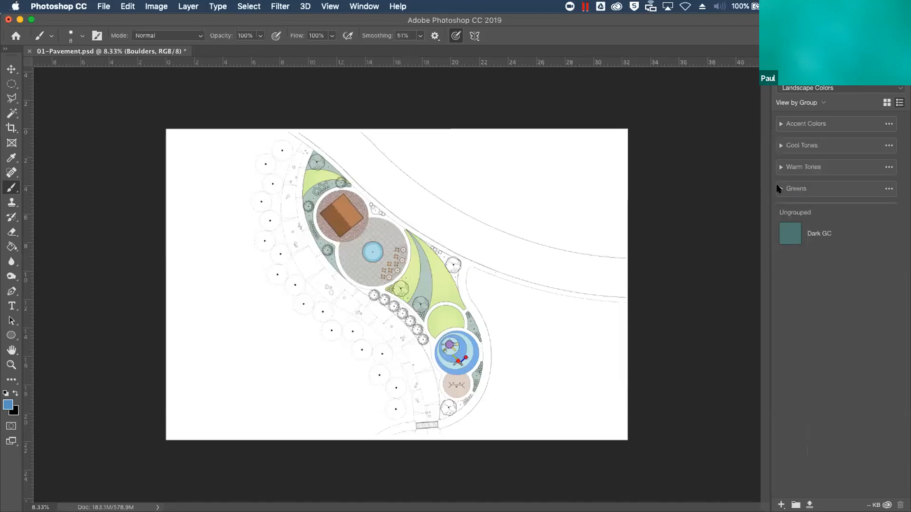
# Hide the layer groups from Trees down to Groundcover and select the PAVEMENT layer inside the Pavement group
pyautogui.click(785, 52)
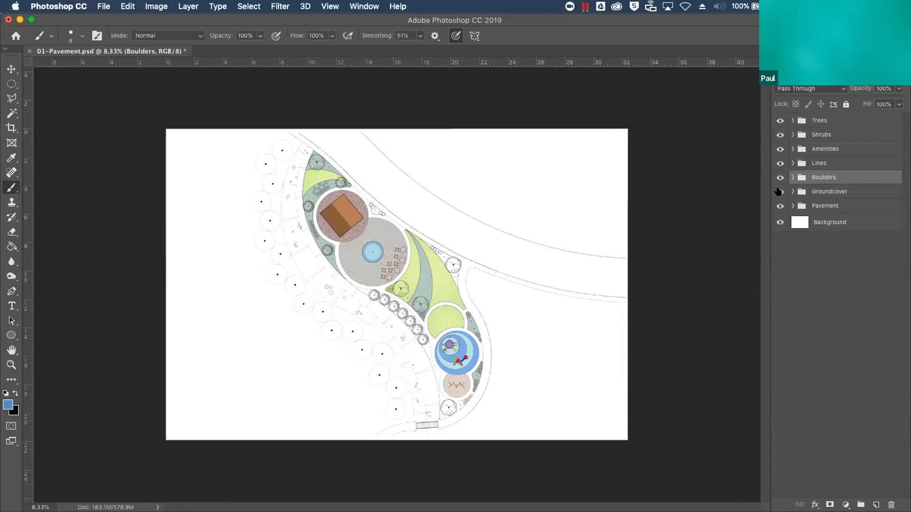
pyautogui.moveTo(778, 191); pyautogui.dragTo(780, 123)
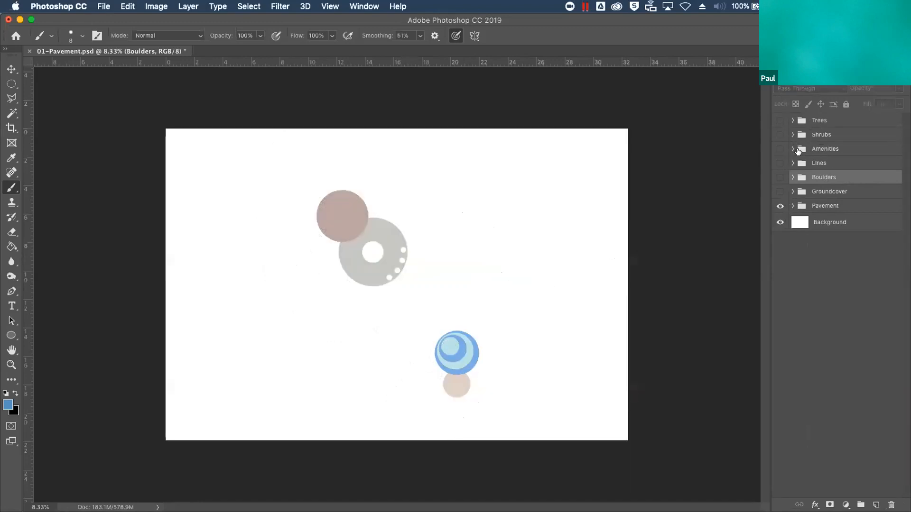
pyautogui.click(792, 206)
pyautogui.click(809, 211)
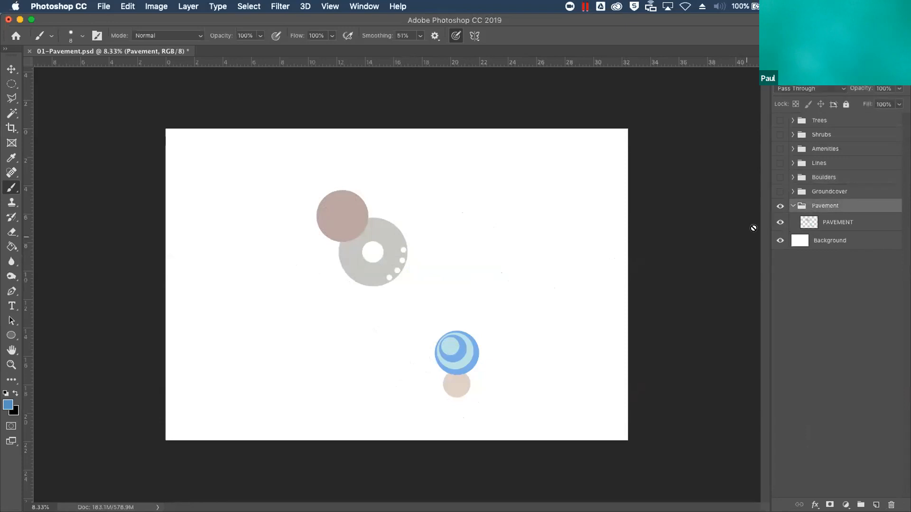
pyautogui.click(824, 227)
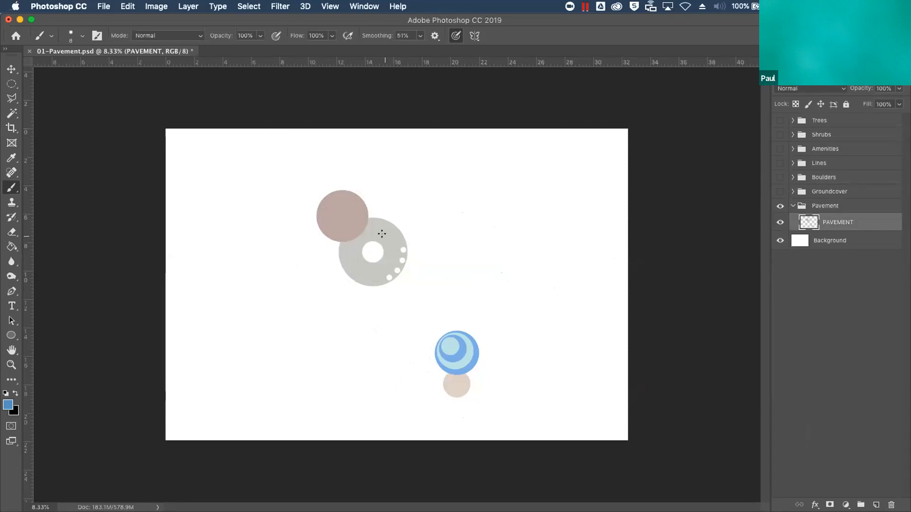
# Select the large gray paving circle on the PAVEMENT layer with the Magic Wand, leaving out its white cut-outs
pyautogui.press('super+equal')
pyautogui.press('super+equal')
pyautogui.press('super+equal')
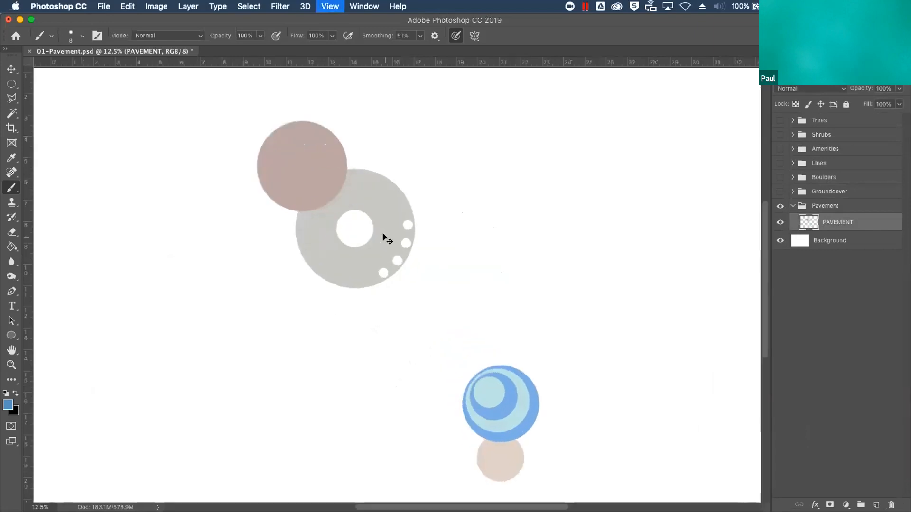
pyautogui.moveTo(386, 248); pyautogui.dragTo(424, 279)
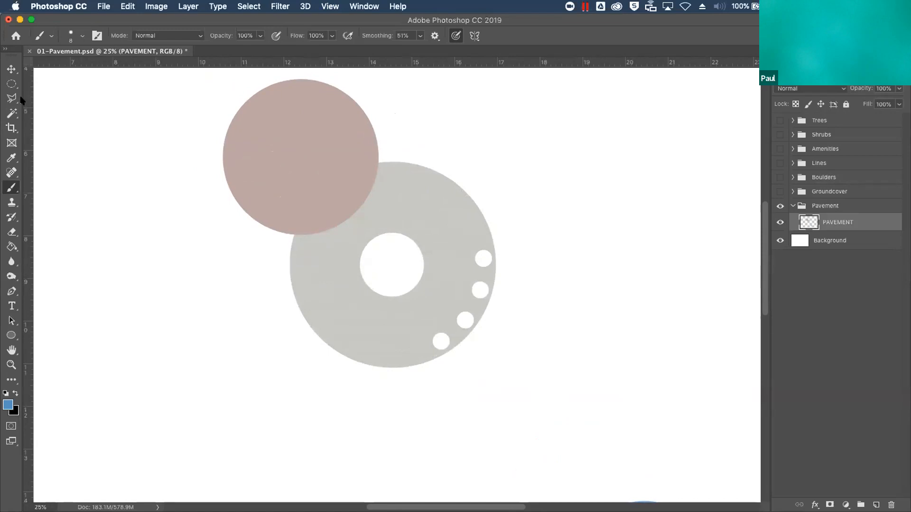
pyautogui.click(12, 113)
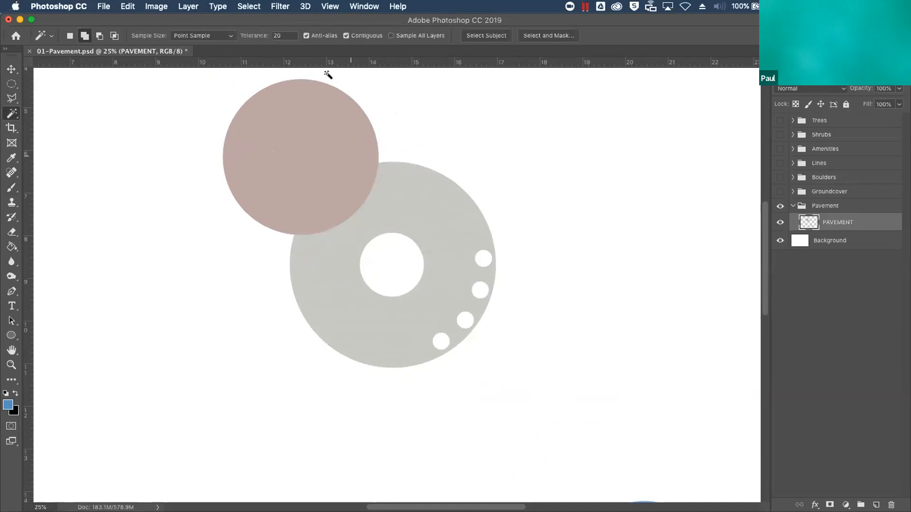
pyautogui.click(431, 236)
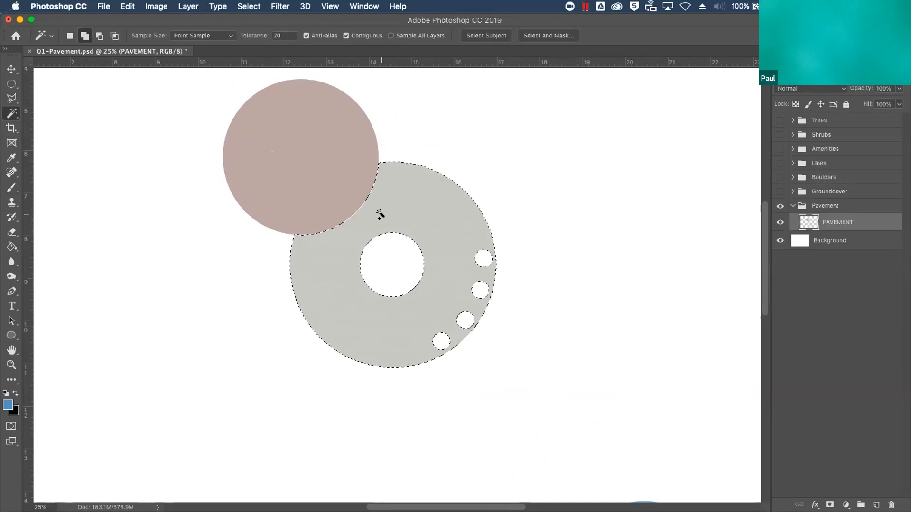
# Add a new layer above PAVEMENT and name it Concrete Texture
pyautogui.click(877, 505)
pyautogui.doubleClick(834, 221)
pyautogui.write('C')
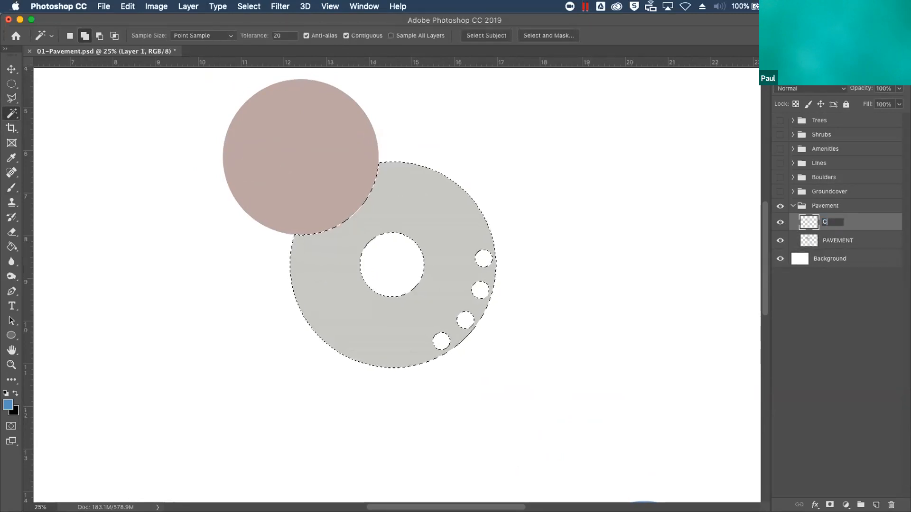
pyautogui.write('oncrete Texture')
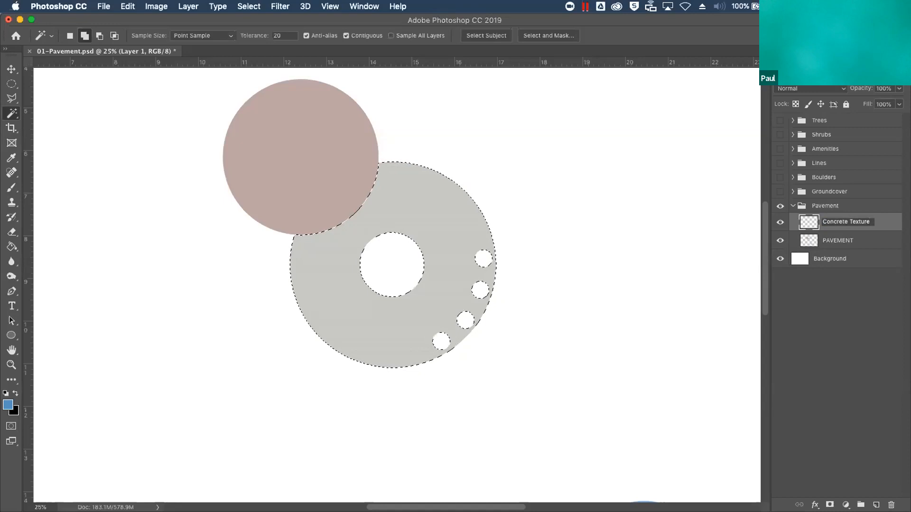
pyautogui.press('Return')
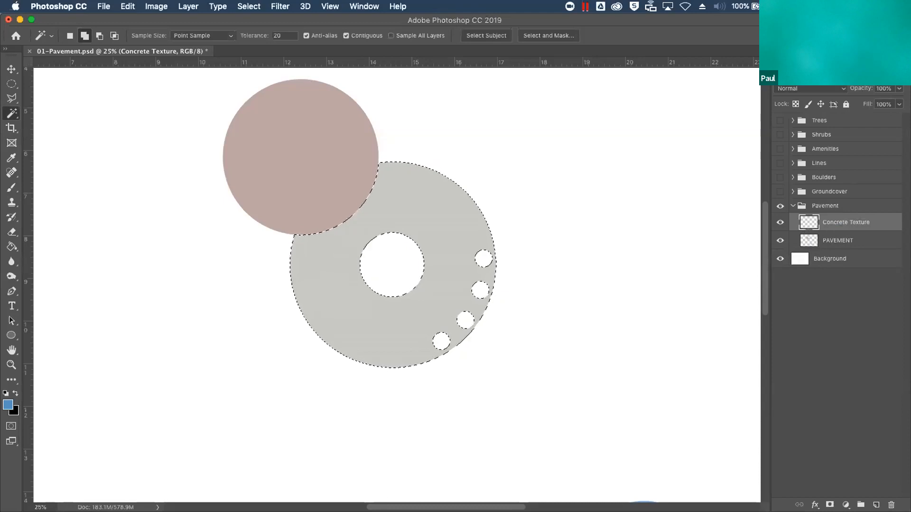
# Set the foreground color to Warm Gray 1 and the background color to Warm Gray 4 from the library's Warm Tones
pyautogui.click(817, 59)
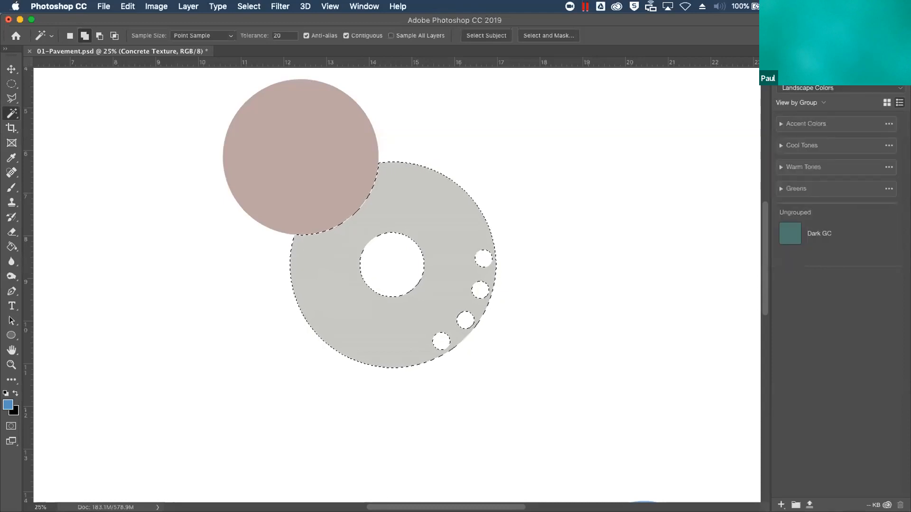
pyautogui.click(780, 167)
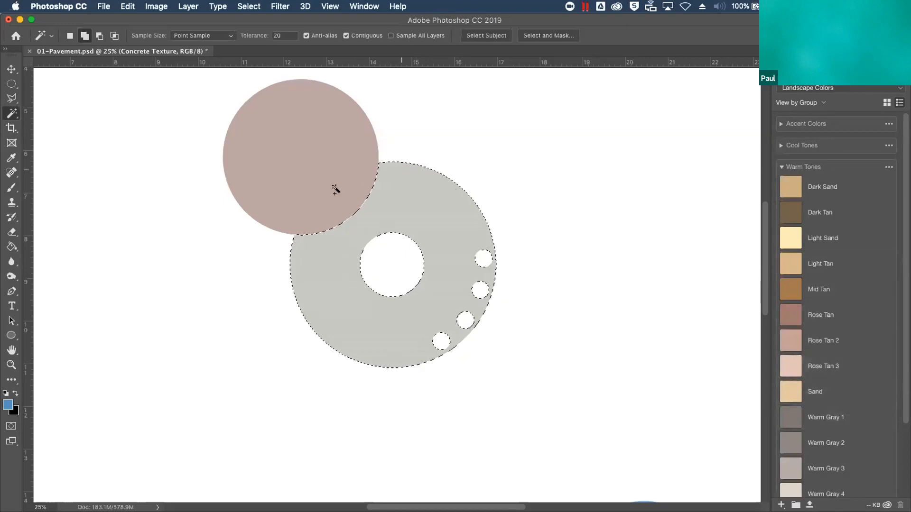
pyautogui.click(833, 416)
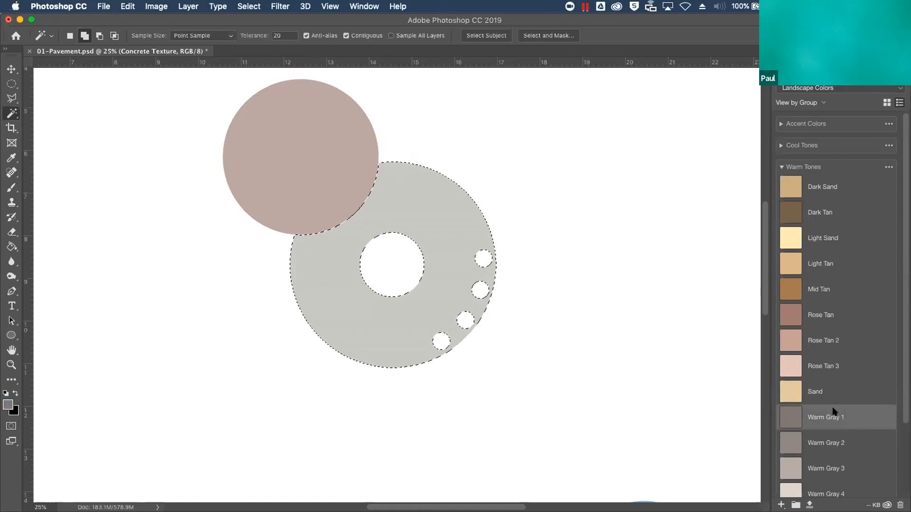
pyautogui.press('e')
pyautogui.press('x')
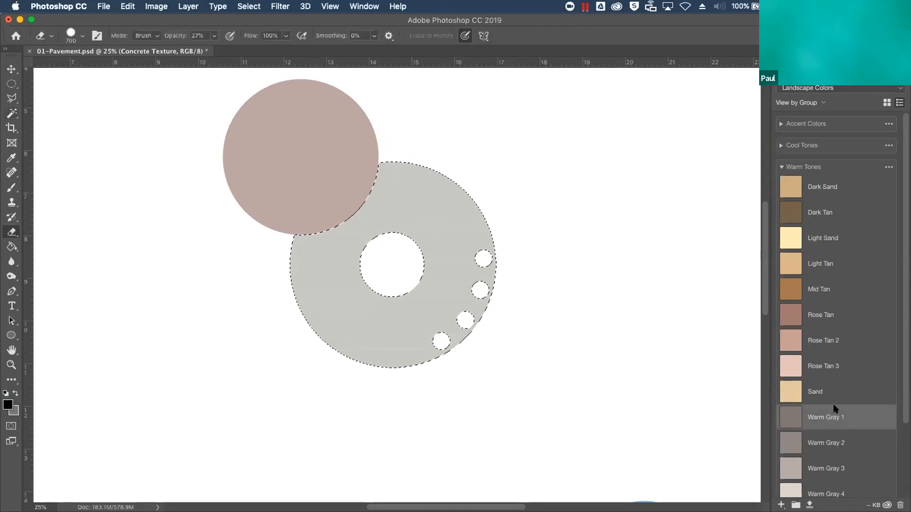
pyautogui.click(15, 411)
pyautogui.click(455, 195)
pyautogui.click(828, 486)
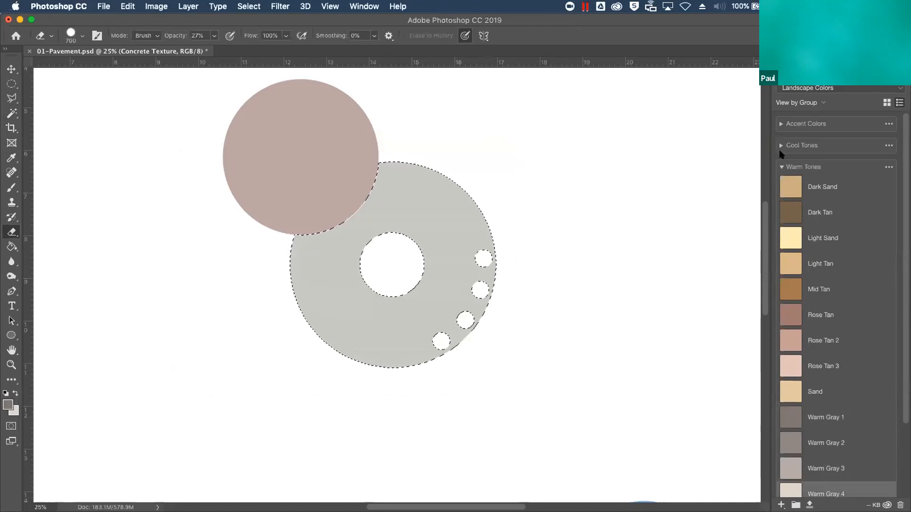
pyautogui.click(72, 34)
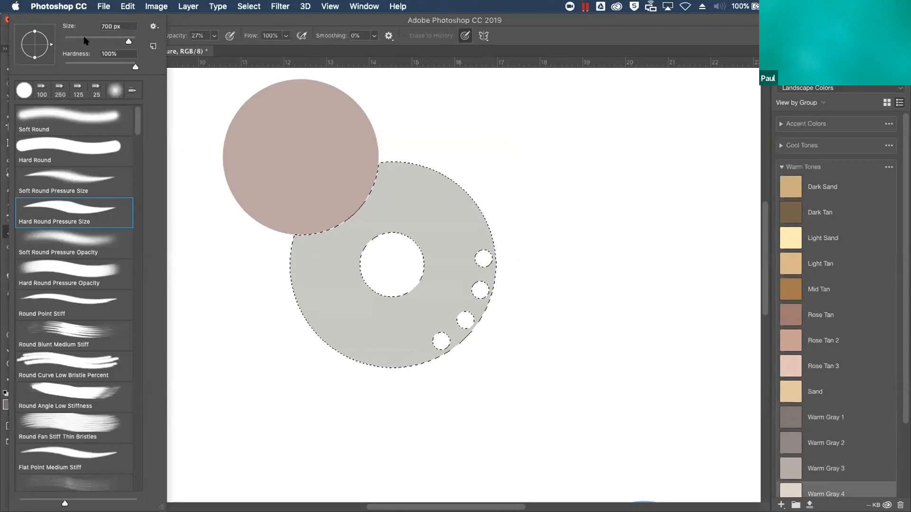
pyautogui.moveTo(137, 125)
pyautogui.mouseDown()
pyautogui.moveTo(136, 173)
pyautogui.moveTo(136, 122)
pyautogui.moveTo(135, 156)
pyautogui.mouseUp()
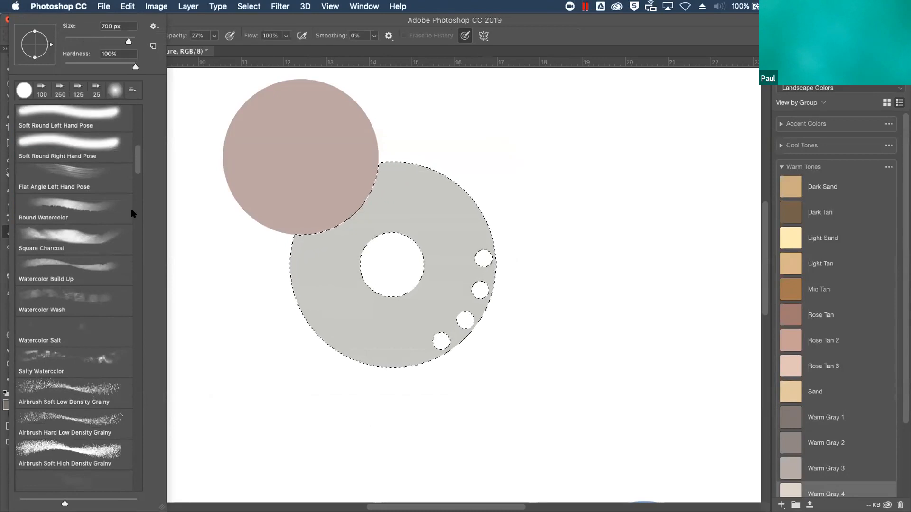
pyautogui.click(70, 357)
pyautogui.click(569, 223)
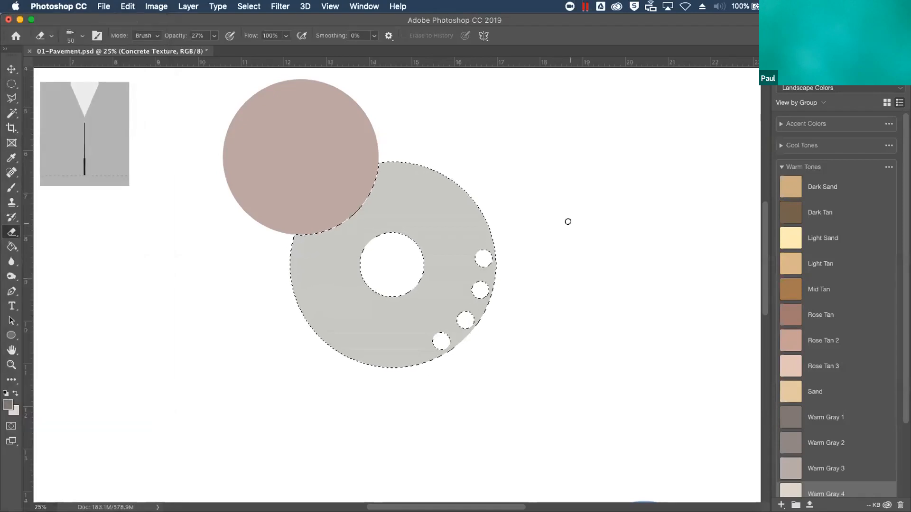
pyautogui.click(215, 35)
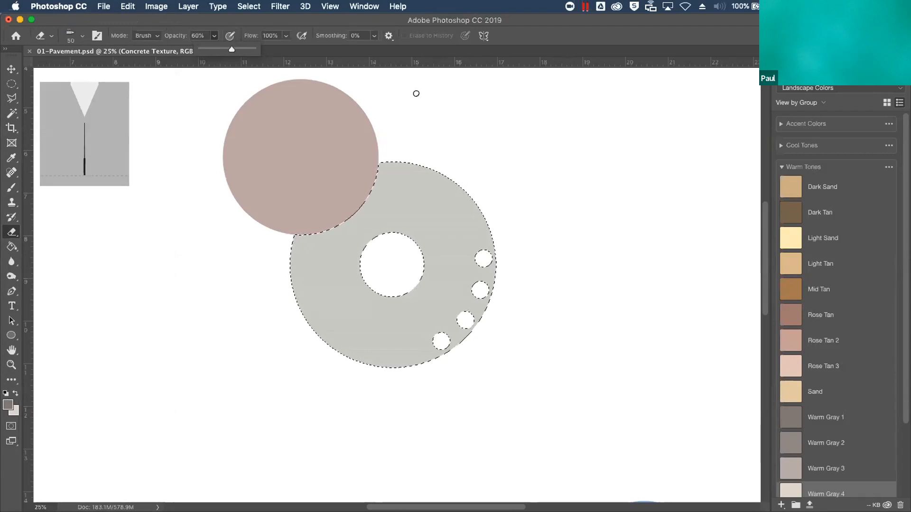
pyautogui.click(443, 123)
pyautogui.press(']')
pyautogui.press(']')
pyautogui.press(']')
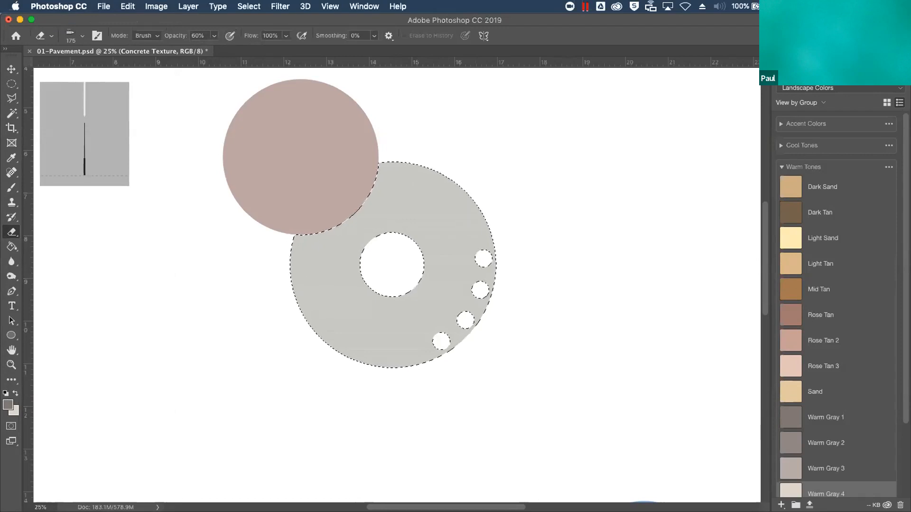
# Choose a watercolor brush preset for painting on the Concrete Texture layer and enlarge it to 300 px
pyautogui.press('F7')
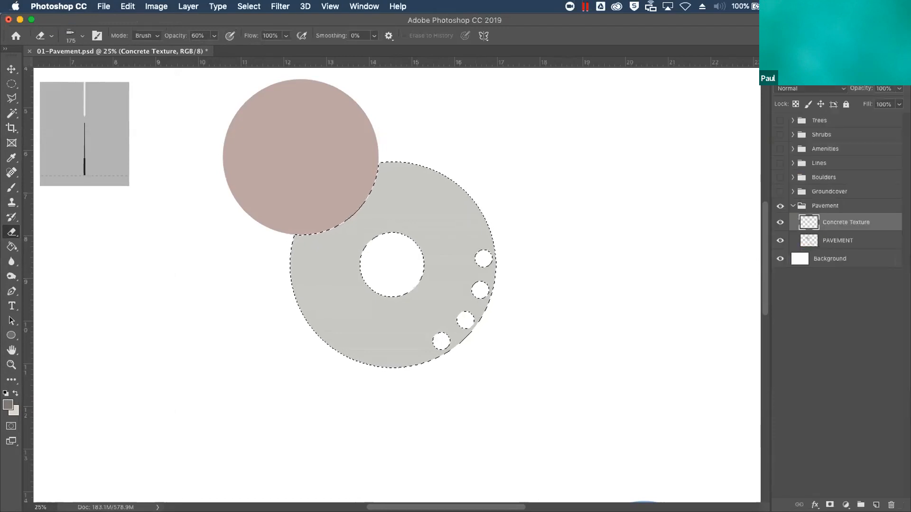
pyautogui.click(11, 187)
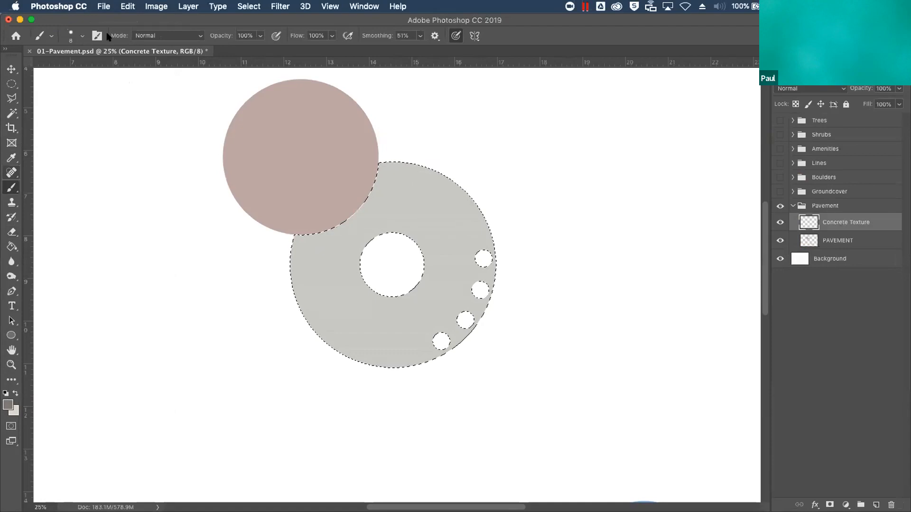
pyautogui.click(79, 37)
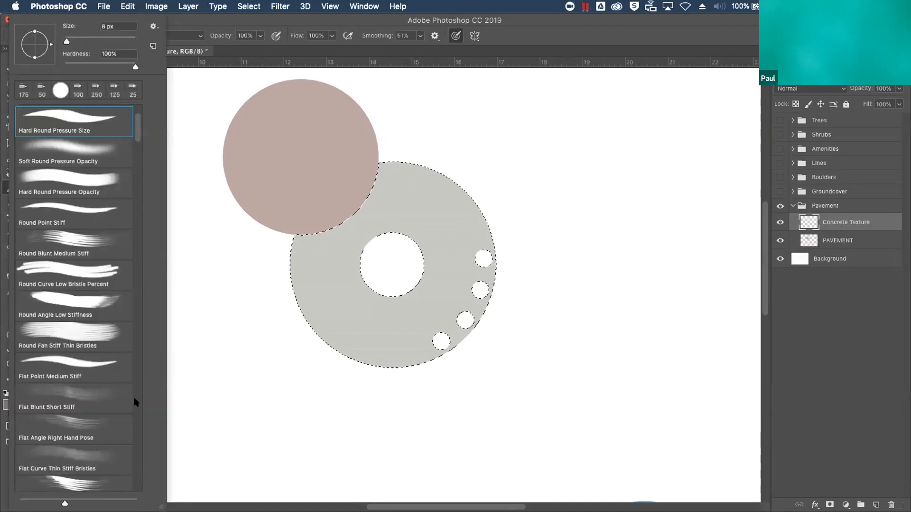
pyautogui.scroll(-8, 132, 396)
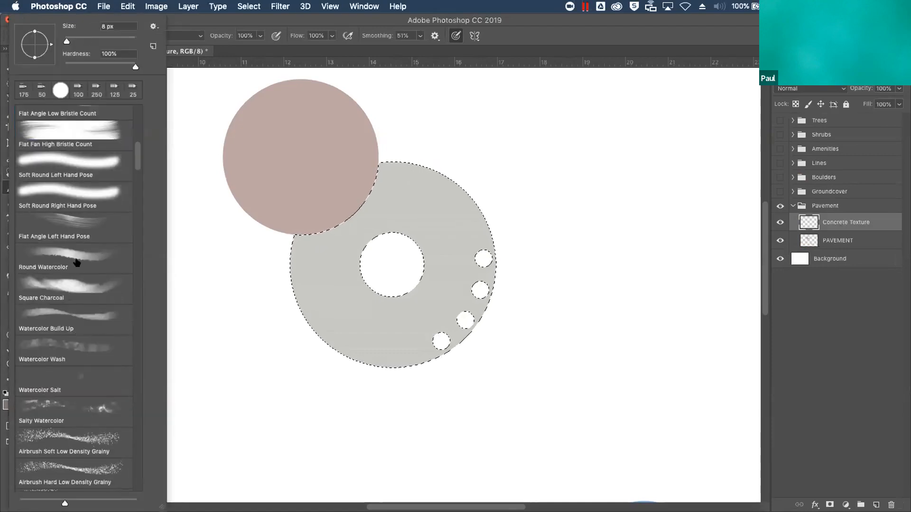
pyautogui.click(78, 403)
pyautogui.click(535, 289)
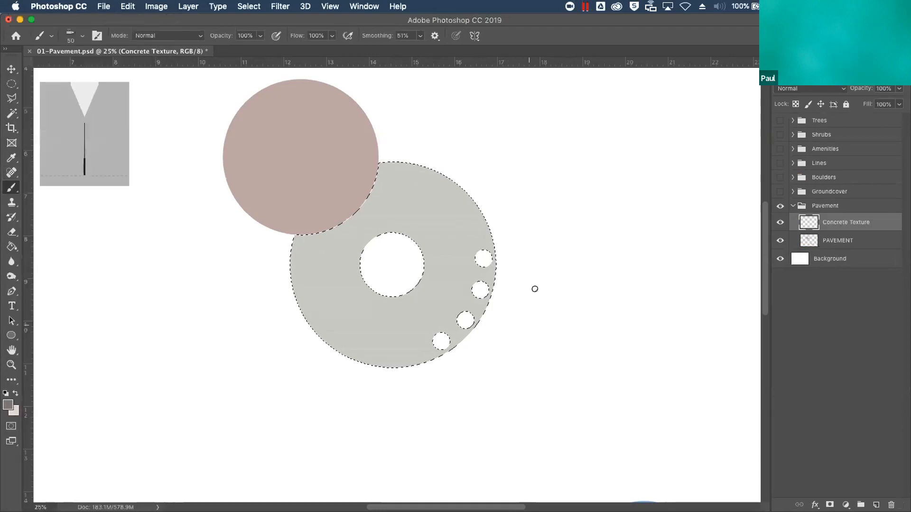
pyautogui.press(']')
pyautogui.press(']')
pyautogui.press(']')
pyautogui.press(']')
pyautogui.press(']')
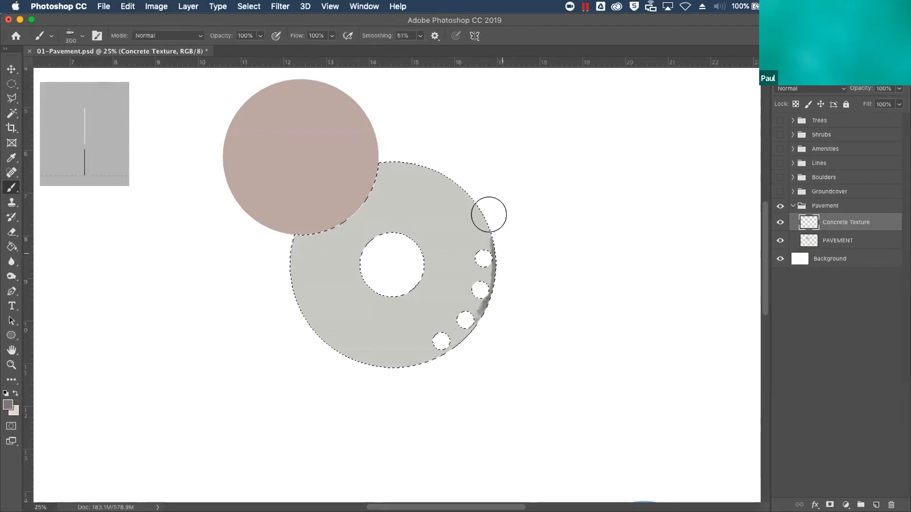
# Paint the outer rim of the selected paving circle in dark warm gray and its inner ring in light warm gray
pyautogui.moveTo(405, 148)
pyautogui.mouseDown()
pyautogui.moveTo(369, 147)
pyautogui.moveTo(297, 203)
pyautogui.moveTo(277, 251)
pyautogui.moveTo(289, 309)
pyautogui.moveTo(321, 349)
pyautogui.moveTo(402, 372)
pyautogui.moveTo(455, 350)
pyautogui.moveTo(497, 297)
pyautogui.moveTo(506, 267)
pyautogui.moveTo(501, 216)
pyautogui.moveTo(433, 161)
pyautogui.moveTo(377, 148)
pyautogui.moveTo(420, 156)
pyautogui.moveTo(478, 203)
pyautogui.moveTo(502, 267)
pyautogui.moveTo(483, 316)
pyautogui.moveTo(423, 359)
pyautogui.moveTo(333, 338)
pyautogui.mouseUp()
pyautogui.moveTo(501, 248)
pyautogui.mouseDown()
pyautogui.moveTo(471, 322)
pyautogui.moveTo(322, 345)
pyautogui.moveTo(318, 194)
pyautogui.moveTo(373, 193)
pyautogui.moveTo(368, 147)
pyautogui.moveTo(361, 170)
pyautogui.moveTo(260, 204)
pyautogui.mouseUp()
pyautogui.press('x')
pyautogui.moveTo(387, 228)
pyautogui.mouseDown()
pyautogui.moveTo(355, 269)
pyautogui.moveTo(370, 288)
pyautogui.moveTo(405, 285)
pyautogui.moveTo(428, 252)
pyautogui.moveTo(413, 227)
pyautogui.moveTo(375, 222)
pyautogui.moveTo(348, 243)
pyautogui.moveTo(352, 288)
pyautogui.moveTo(391, 312)
pyautogui.moveTo(439, 283)
pyautogui.moveTo(449, 228)
pyautogui.moveTo(427, 195)
pyautogui.moveTo(382, 198)
pyautogui.moveTo(338, 227)
pyautogui.moveTo(319, 265)
pyautogui.moveTo(329, 291)
pyautogui.moveTo(361, 311)
pyautogui.moveTo(424, 293)
pyautogui.moveTo(424, 219)
pyautogui.moveTo(357, 230)
pyautogui.moveTo(354, 282)
pyautogui.moveTo(396, 287)
pyautogui.moveTo(441, 247)
pyautogui.moveTo(406, 204)
pyautogui.moveTo(349, 227)
pyautogui.moveTo(337, 279)
pyautogui.moveTo(393, 304)
pyautogui.moveTo(443, 260)
pyautogui.moveTo(428, 201)
pyautogui.moveTo(367, 193)
pyautogui.moveTo(349, 202)
pyautogui.moveTo(409, 182)
pyautogui.moveTo(449, 237)
pyautogui.moveTo(447, 285)
pyautogui.moveTo(376, 327)
pyautogui.moveTo(322, 294)
pyautogui.moveTo(314, 246)
pyautogui.moveTo(321, 223)
pyautogui.moveTo(320, 288)
pyautogui.moveTo(348, 315)
pyautogui.moveTo(410, 305)
pyautogui.moveTo(449, 257)
pyautogui.moveTo(436, 202)
pyautogui.moveTo(406, 182)
pyautogui.mouseUp()
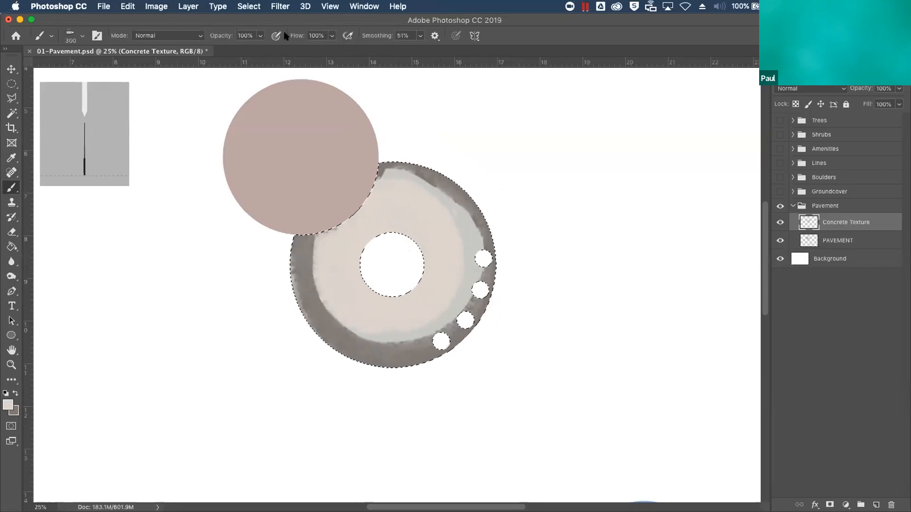
# Lower the brush opacity to 50% and paint light warm gray over the inner edge of the dark rim to soften it
pyautogui.click(260, 36)
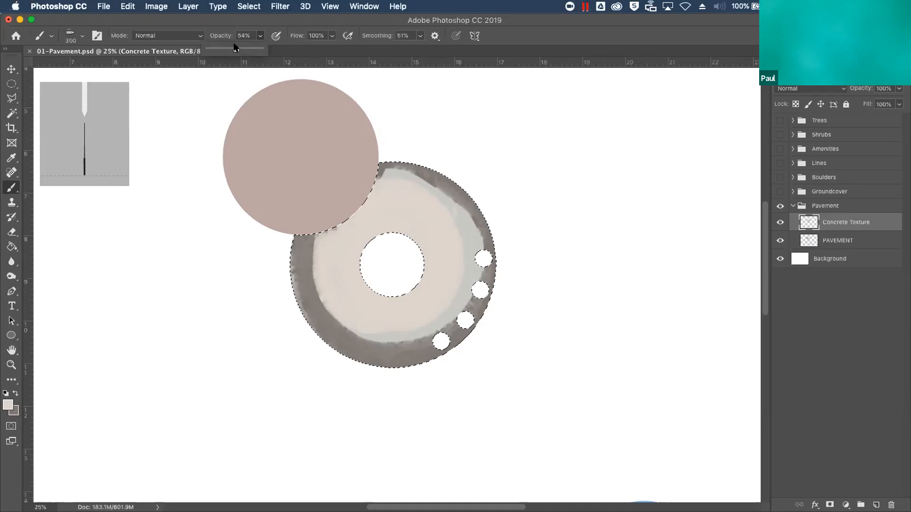
pyautogui.moveTo(315, 229)
pyautogui.mouseDown()
pyautogui.moveTo(329, 310)
pyautogui.moveTo(368, 330)
pyautogui.moveTo(400, 330)
pyautogui.moveTo(428, 314)
pyautogui.moveTo(458, 283)
pyautogui.moveTo(464, 249)
pyautogui.moveTo(451, 213)
pyautogui.moveTo(376, 173)
pyautogui.moveTo(437, 192)
pyautogui.moveTo(469, 256)
pyautogui.mouseUp()
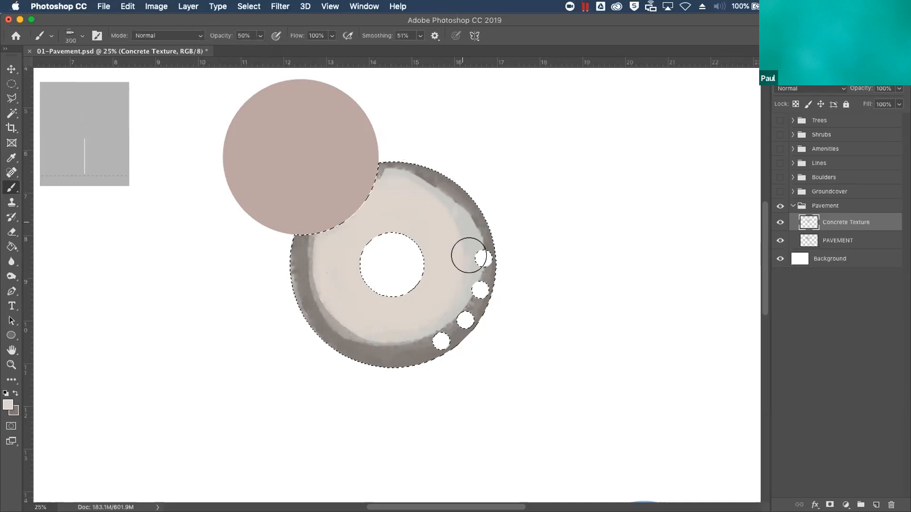
pyautogui.moveTo(320, 268)
pyautogui.mouseDown()
pyautogui.moveTo(319, 246)
pyautogui.moveTo(314, 278)
pyautogui.moveTo(331, 316)
pyautogui.moveTo(377, 341)
pyautogui.moveTo(418, 341)
pyautogui.moveTo(442, 316)
pyautogui.moveTo(432, 332)
pyautogui.moveTo(398, 341)
pyautogui.moveTo(342, 323)
pyautogui.moveTo(315, 296)
pyautogui.moveTo(300, 256)
pyautogui.moveTo(311, 220)
pyautogui.moveTo(304, 245)
pyautogui.moveTo(313, 287)
pyautogui.moveTo(341, 325)
pyautogui.moveTo(361, 338)
pyautogui.moveTo(411, 329)
pyautogui.moveTo(446, 302)
pyautogui.moveTo(466, 260)
pyautogui.moveTo(431, 175)
pyautogui.mouseUp()
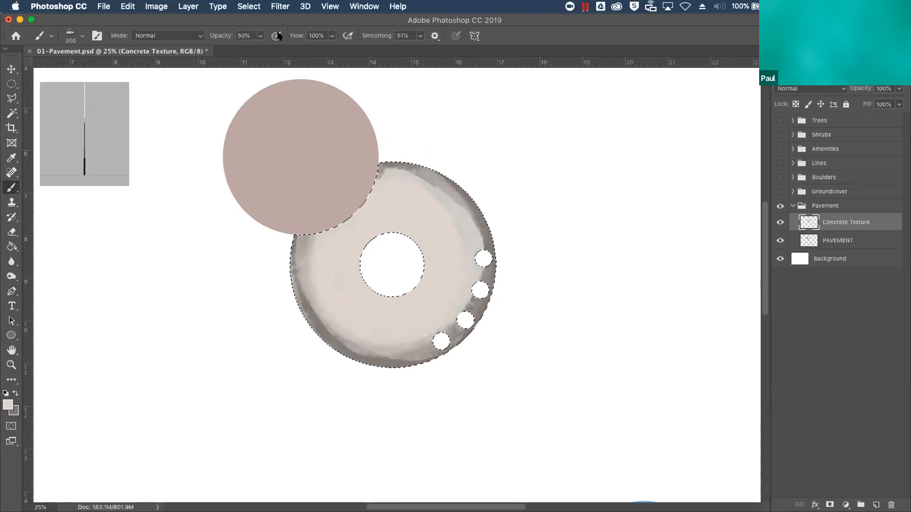
# Blend the rim and inner ring at 29% brush opacity, alternating the dark and light warm grays, and clear the selection
pyautogui.click(260, 35)
pyautogui.moveTo(254, 53); pyautogui.dragTo(248, 50)
pyautogui.moveTo(305, 219)
pyautogui.mouseDown()
pyautogui.moveTo(301, 275)
pyautogui.moveTo(315, 304)
pyautogui.moveTo(346, 331)
pyautogui.moveTo(384, 338)
pyautogui.moveTo(430, 333)
pyautogui.moveTo(465, 294)
pyautogui.moveTo(482, 244)
pyautogui.moveTo(469, 204)
pyautogui.moveTo(424, 159)
pyautogui.moveTo(403, 157)
pyautogui.moveTo(460, 190)
pyautogui.moveTo(487, 237)
pyautogui.moveTo(480, 303)
pyautogui.moveTo(455, 330)
pyautogui.moveTo(400, 348)
pyautogui.moveTo(355, 341)
pyautogui.moveTo(303, 297)
pyautogui.moveTo(297, 269)
pyautogui.moveTo(324, 327)
pyautogui.moveTo(388, 355)
pyautogui.moveTo(452, 327)
pyautogui.moveTo(475, 289)
pyautogui.moveTo(483, 242)
pyautogui.moveTo(475, 250)
pyautogui.moveTo(486, 265)
pyautogui.moveTo(478, 214)
pyautogui.moveTo(449, 181)
pyautogui.moveTo(397, 156)
pyautogui.moveTo(297, 225)
pyautogui.moveTo(288, 255)
pyautogui.moveTo(317, 317)
pyautogui.moveTo(352, 346)
pyautogui.moveTo(433, 334)
pyautogui.moveTo(482, 273)
pyautogui.moveTo(461, 192)
pyautogui.moveTo(457, 274)
pyautogui.moveTo(466, 268)
pyautogui.moveTo(442, 184)
pyautogui.moveTo(382, 155)
pyautogui.moveTo(427, 169)
pyautogui.moveTo(466, 222)
pyautogui.moveTo(469, 310)
pyautogui.moveTo(433, 336)
pyautogui.moveTo(458, 266)
pyautogui.mouseUp()
pyautogui.press('x')
pyautogui.moveTo(352, 338)
pyautogui.mouseDown()
pyautogui.moveTo(378, 349)
pyautogui.moveTo(422, 341)
pyautogui.moveTo(457, 306)
pyautogui.moveTo(478, 249)
pyautogui.moveTo(476, 228)
pyautogui.moveTo(451, 195)
pyautogui.moveTo(410, 176)
pyautogui.moveTo(358, 186)
pyautogui.moveTo(312, 231)
pyautogui.moveTo(309, 286)
pyautogui.moveTo(360, 336)
pyautogui.moveTo(468, 295)
pyautogui.moveTo(511, 334)
pyautogui.moveTo(488, 375)
pyautogui.moveTo(456, 367)
pyautogui.moveTo(373, 315)
pyautogui.moveTo(445, 302)
pyautogui.moveTo(456, 220)
pyautogui.moveTo(367, 199)
pyautogui.moveTo(329, 265)
pyautogui.moveTo(374, 318)
pyautogui.moveTo(400, 322)
pyautogui.moveTo(337, 285)
pyautogui.moveTo(346, 208)
pyautogui.moveTo(374, 200)
pyautogui.moveTo(328, 231)
pyautogui.moveTo(322, 283)
pyautogui.moveTo(358, 316)
pyautogui.moveTo(421, 315)
pyautogui.moveTo(450, 240)
pyautogui.moveTo(373, 192)
pyautogui.moveTo(421, 200)
pyautogui.moveTo(440, 255)
pyautogui.moveTo(401, 320)
pyautogui.moveTo(332, 311)
pyautogui.moveTo(318, 227)
pyautogui.moveTo(337, 214)
pyautogui.moveTo(319, 246)
pyautogui.moveTo(421, 293)
pyautogui.moveTo(395, 274)
pyautogui.moveTo(397, 306)
pyautogui.moveTo(445, 301)
pyautogui.moveTo(458, 248)
pyautogui.moveTo(412, 183)
pyautogui.moveTo(457, 229)
pyautogui.moveTo(451, 277)
pyautogui.moveTo(399, 323)
pyautogui.moveTo(407, 292)
pyautogui.moveTo(402, 323)
pyautogui.moveTo(443, 252)
pyautogui.moveTo(427, 297)
pyautogui.mouseUp()
pyautogui.press('x')
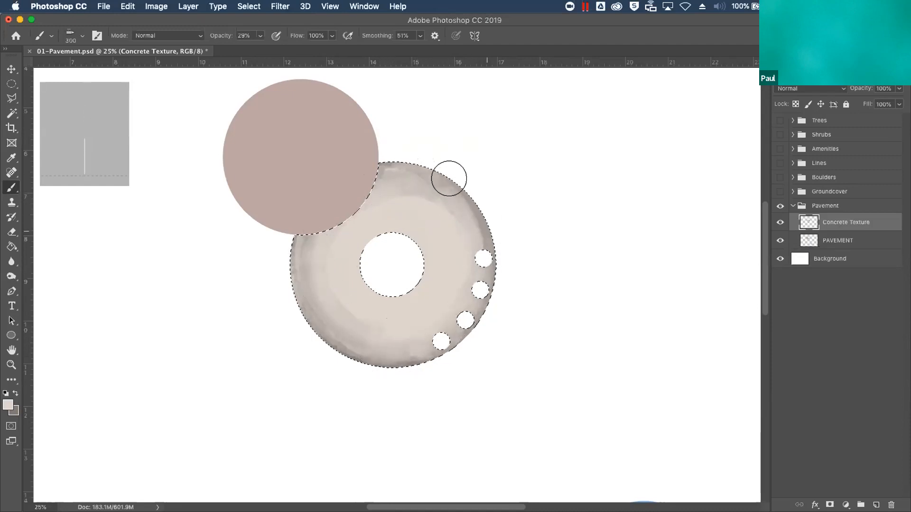
pyautogui.moveTo(398, 354)
pyautogui.mouseDown()
pyautogui.moveTo(296, 238)
pyautogui.moveTo(315, 328)
pyautogui.moveTo(419, 346)
pyautogui.moveTo(398, 350)
pyautogui.moveTo(311, 285)
pyautogui.moveTo(387, 367)
pyautogui.moveTo(377, 365)
pyautogui.moveTo(431, 345)
pyautogui.moveTo(351, 336)
pyautogui.mouseUp()
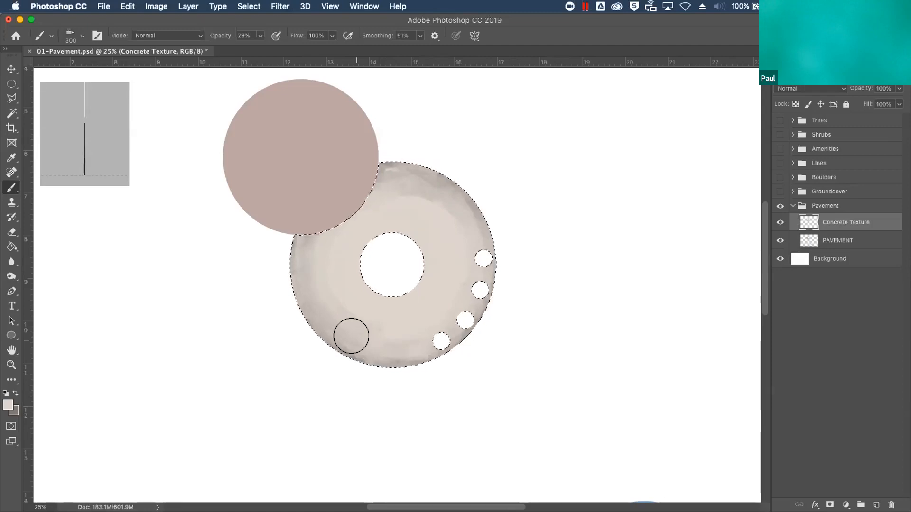
pyautogui.press('super+d')
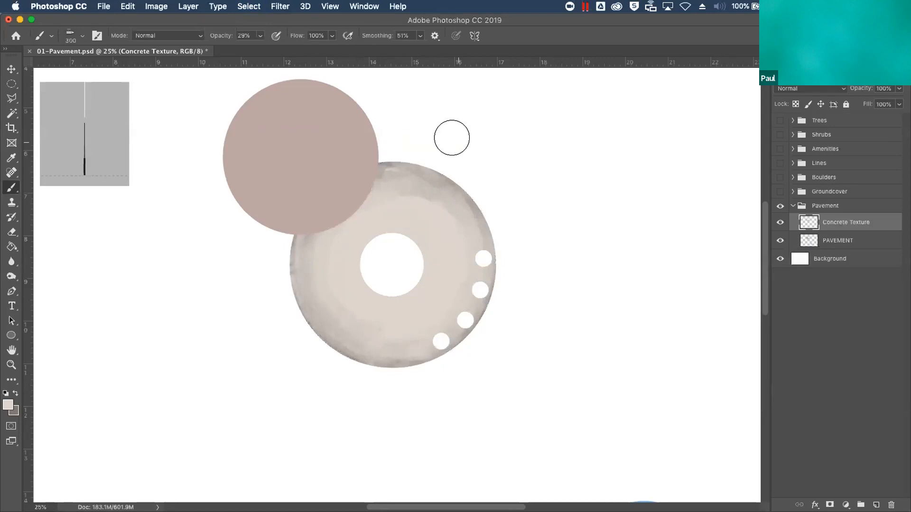
# Show and expand the Lines layer group and duplicate its HATCHES layer
pyautogui.click(780, 164)
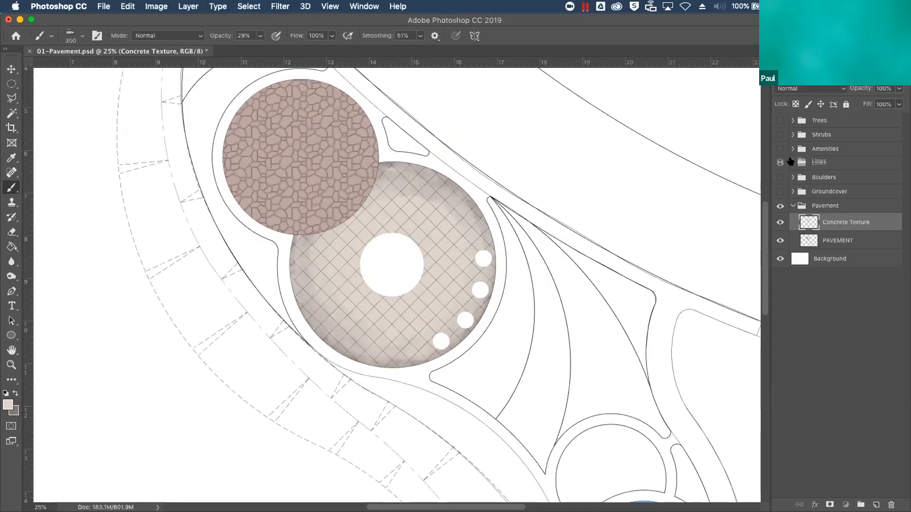
pyautogui.click(792, 164)
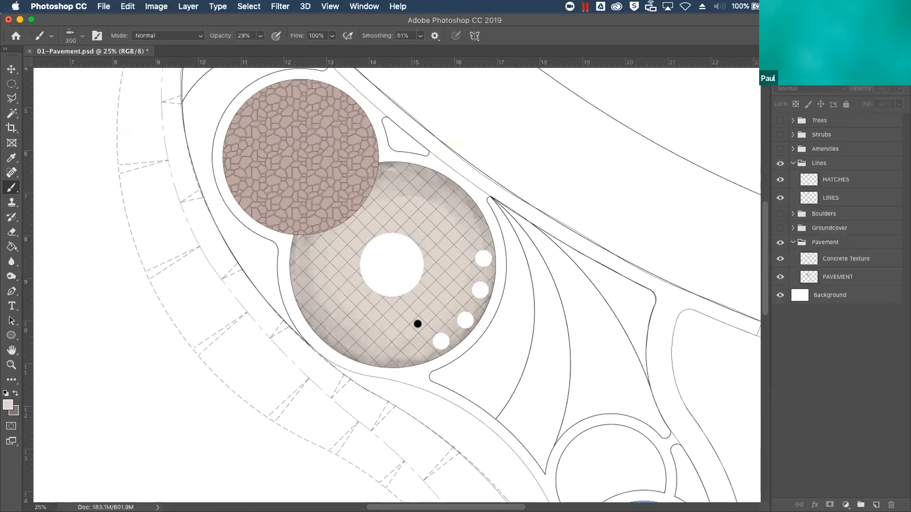
pyautogui.click(831, 180)
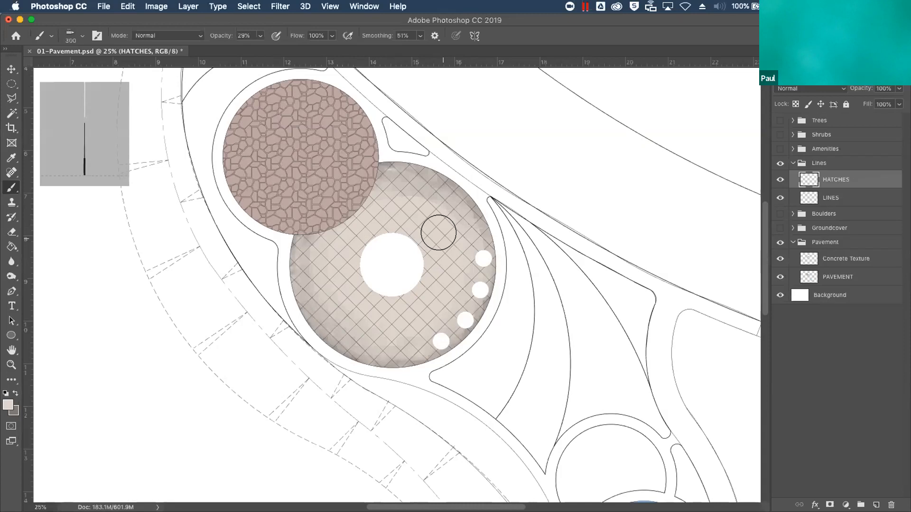
pyautogui.moveTo(829, 179)
pyautogui.mouseDown()
pyautogui.moveTo(862, 335)
pyautogui.moveTo(857, 479)
pyautogui.moveTo(877, 505)
pyautogui.mouseUp()
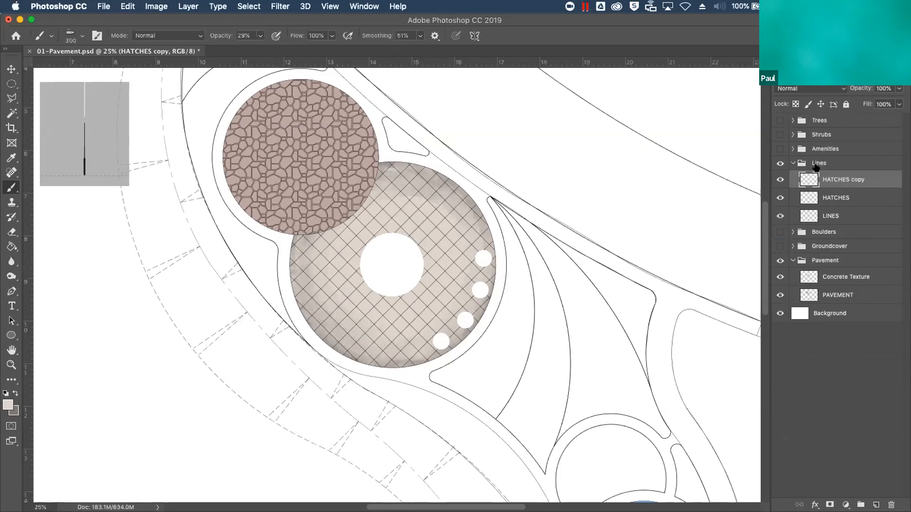
# Stroke the HATCHES copy layer with a 5 px black (000000) outline placed outside at 100% opacity
pyautogui.click(127, 6)
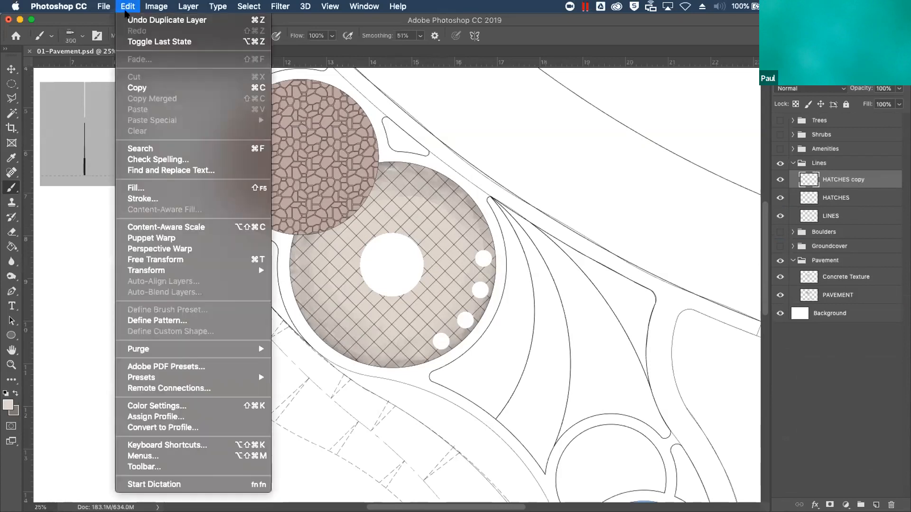
pyautogui.click(142, 199)
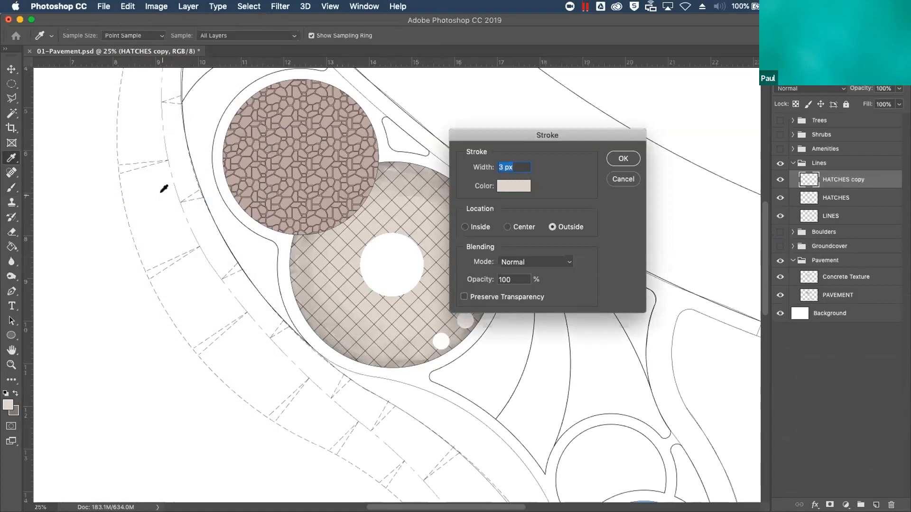
pyautogui.write('5')
pyautogui.click(508, 188)
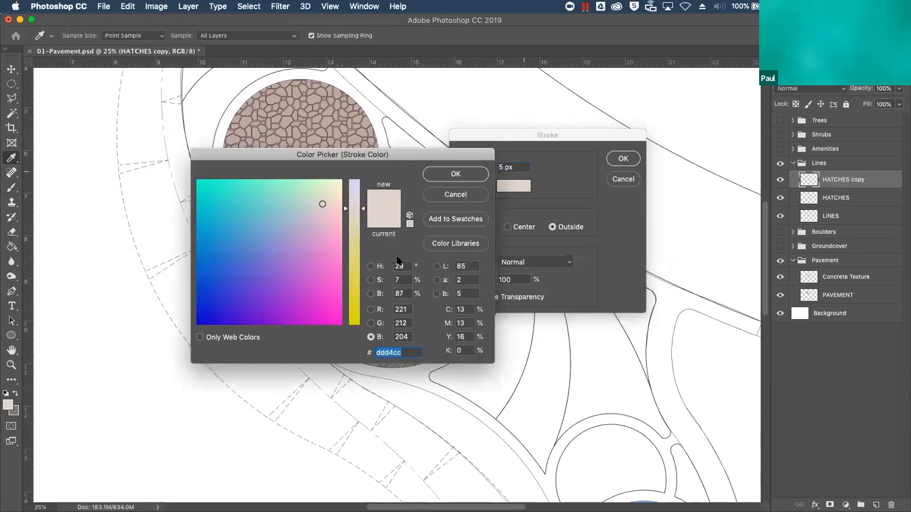
pyautogui.moveTo(299, 262); pyautogui.dragTo(197, 325)
pyautogui.moveTo(358, 287); pyautogui.dragTo(359, 325)
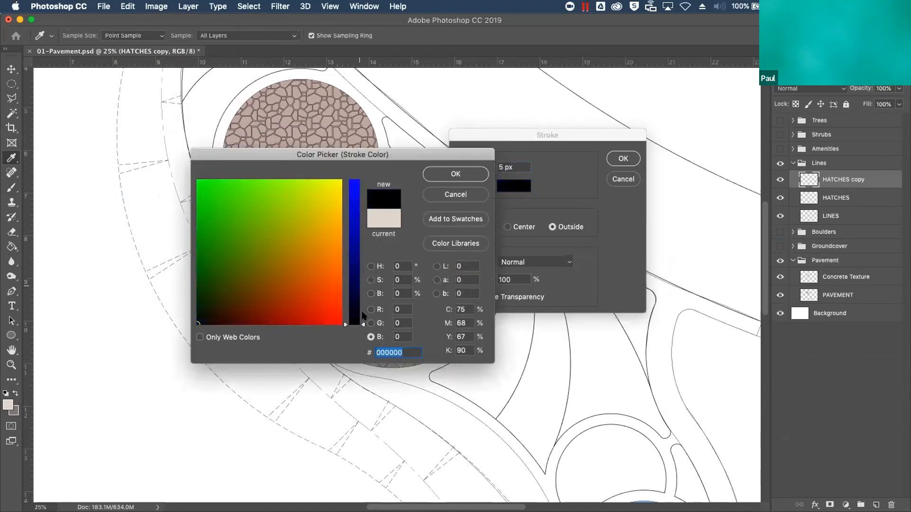
pyautogui.click(455, 174)
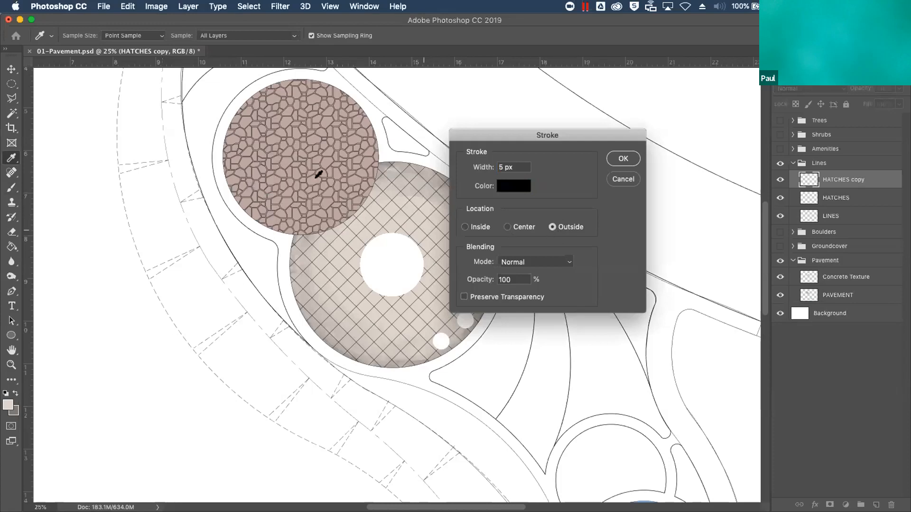
pyautogui.click(623, 158)
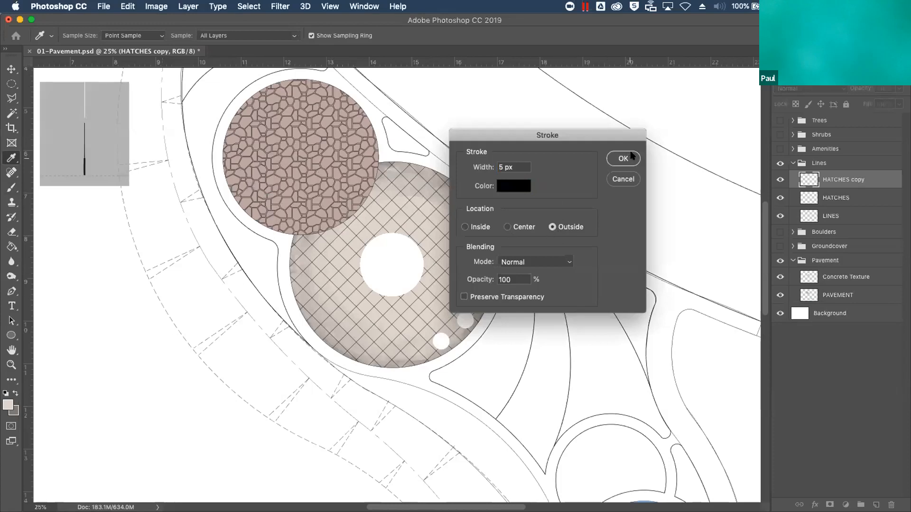
pyautogui.press('b')
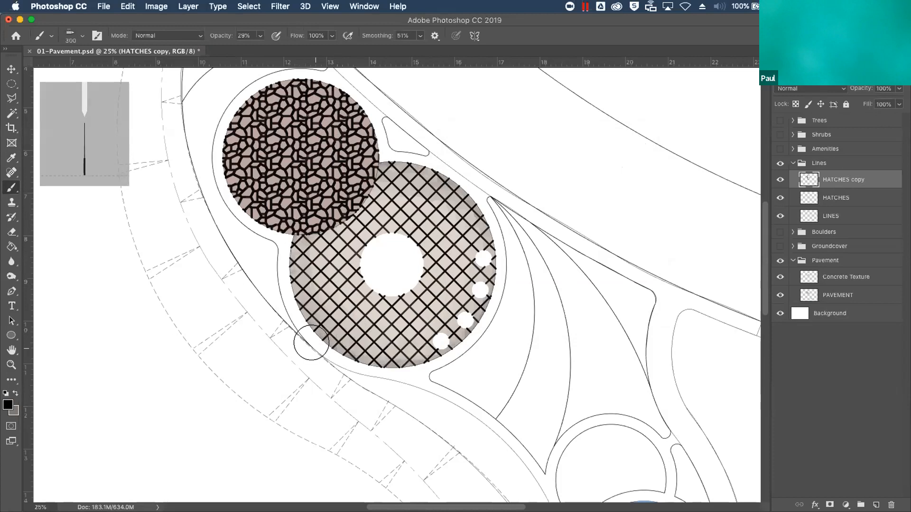
# Apply a Gaussian Blur with a 4.0 pixel radius to the HATCHES copy layer
pyautogui.click(284, 7)
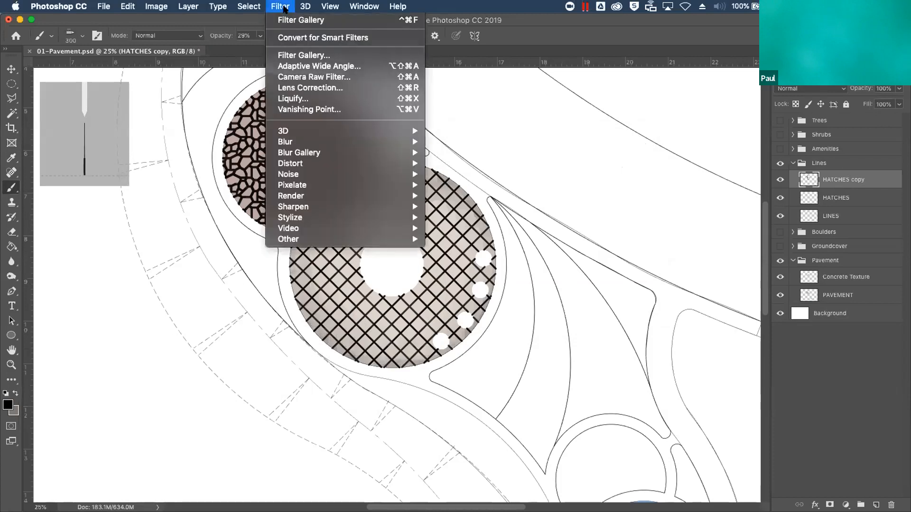
pyautogui.moveTo(305, 6)
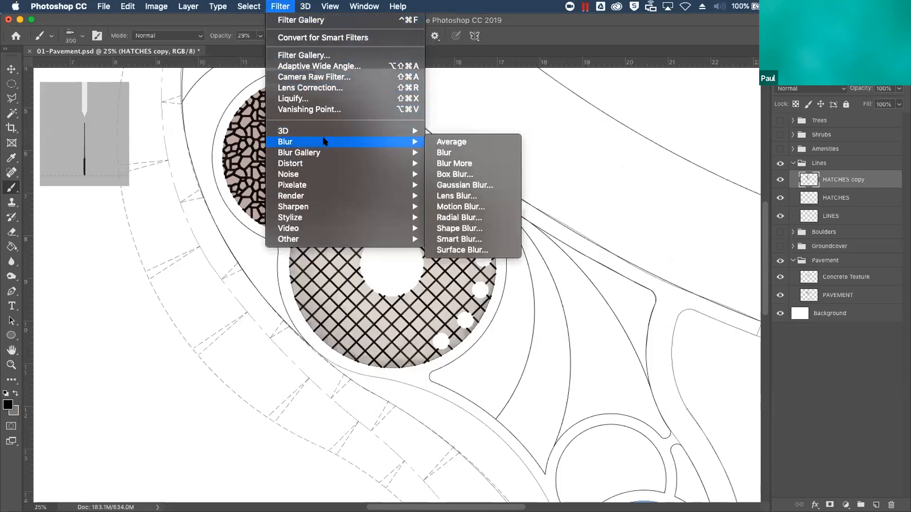
pyautogui.moveTo(417, 140)
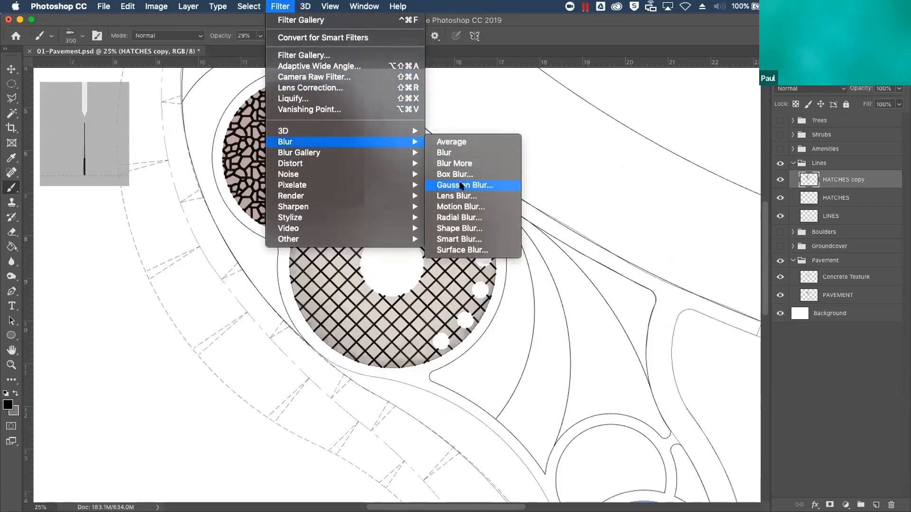
pyautogui.click(461, 183)
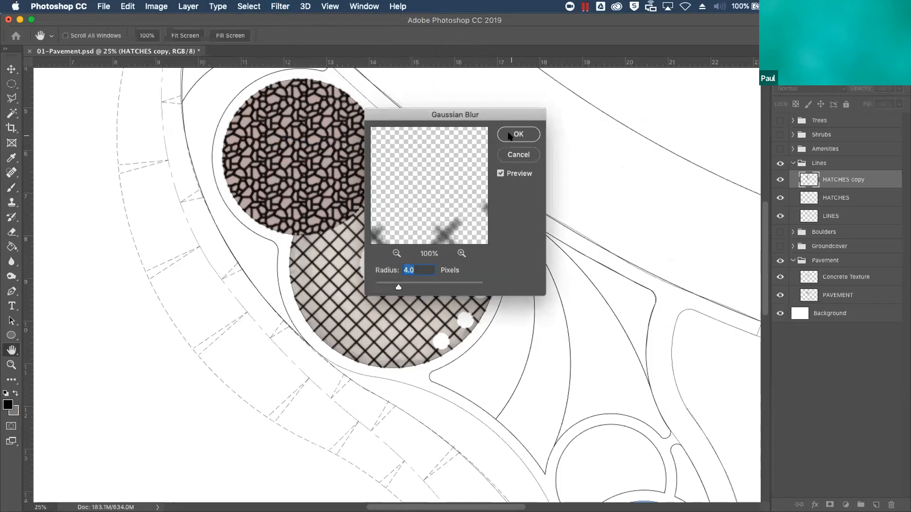
pyautogui.click(519, 134)
pyautogui.press('b')
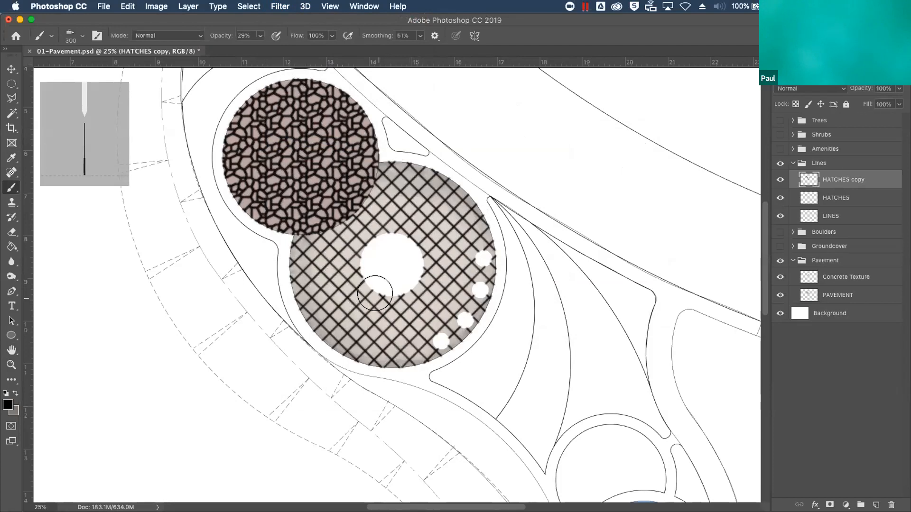
# Set the HATCHES copy layer's blend mode to Overlay and its opacity to 67%
pyautogui.click(843, 89)
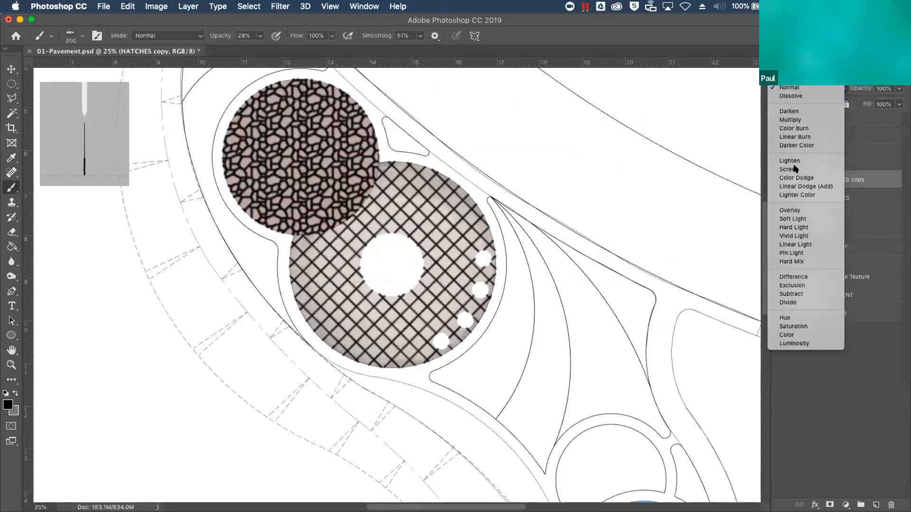
pyautogui.click(796, 210)
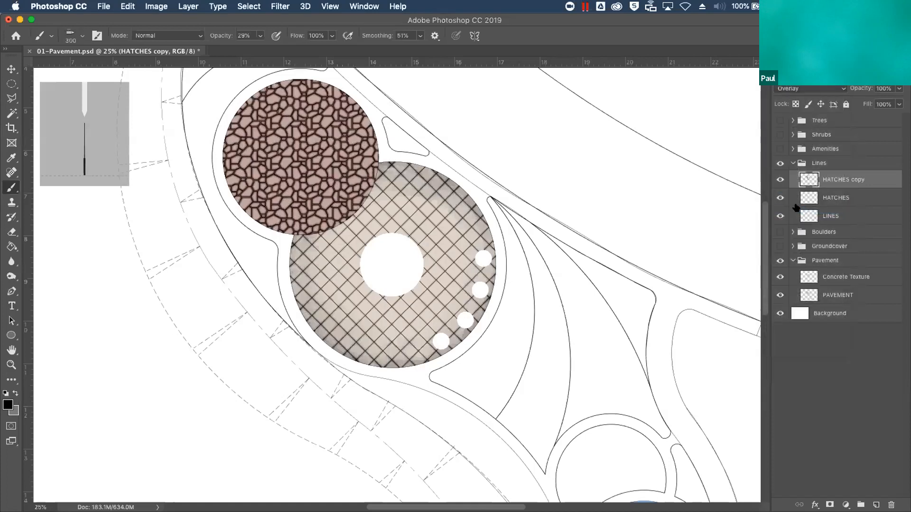
pyautogui.click(898, 89)
pyautogui.moveTo(900, 102)
pyautogui.mouseDown()
pyautogui.moveTo(873, 105)
pyautogui.moveTo(881, 104)
pyautogui.mouseUp()
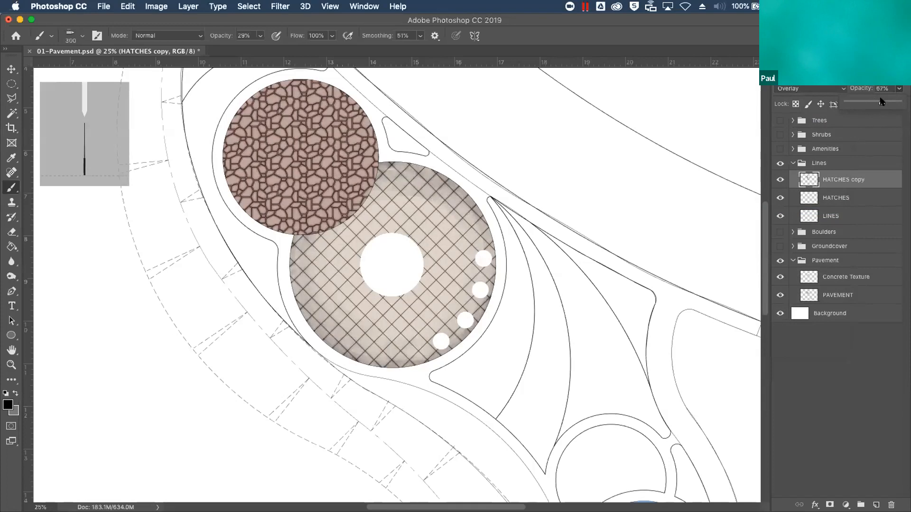
# Examine the shaded joints of the circular pavement up close and reduce the brush size to 45 px
pyautogui.press('super+equal')
pyautogui.press('super+equal')
pyautogui.press('super+equal')
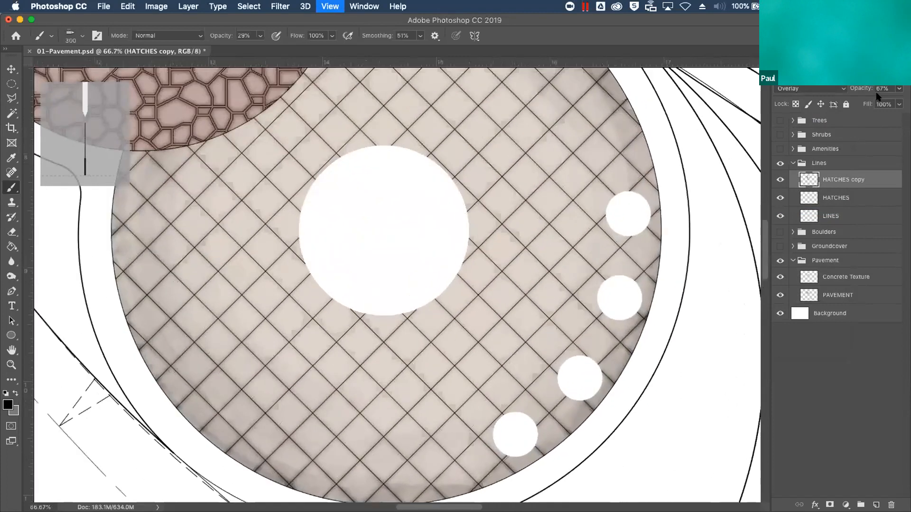
pyautogui.press('super+equal')
pyautogui.press('super+equal')
pyautogui.press('super+minus')
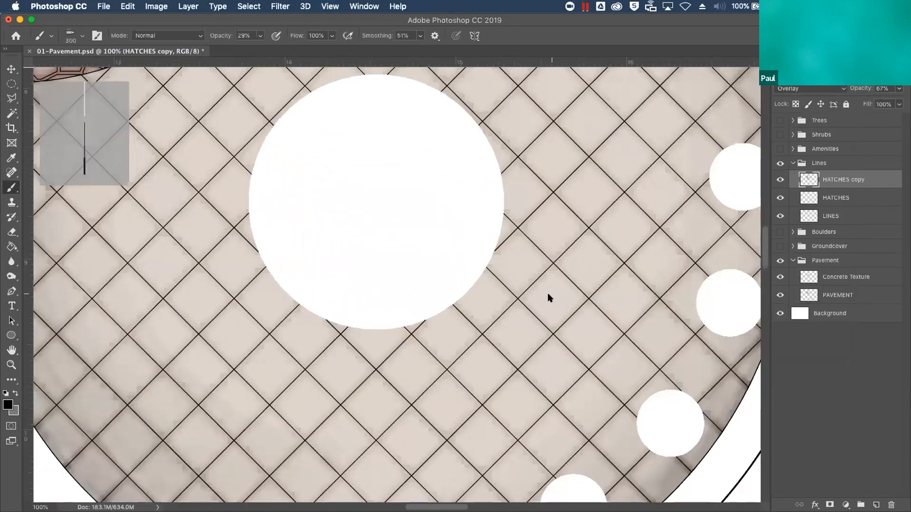
pyautogui.press('[')
pyautogui.press('[')
pyautogui.press('[')
pyautogui.press('[')
pyautogui.press('[')
pyautogui.press('[')
pyautogui.press('[')
pyautogui.press('[')
pyautogui.press('[')
pyautogui.press('[')
pyautogui.press('[')
pyautogui.press('[')
pyautogui.press('[')
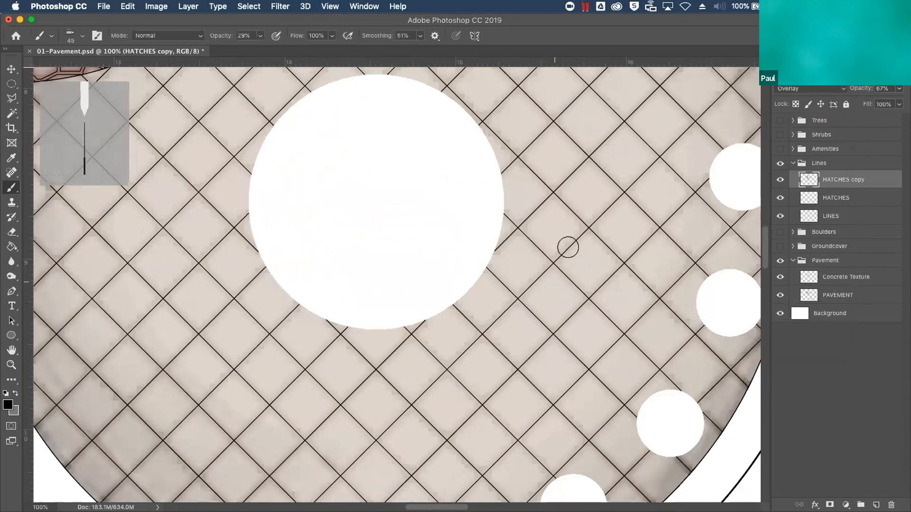
# Lower the original HATCHES layer's opacity to 49% and collapse the Lines layer group
pyautogui.press('super+minus')
pyautogui.press('super+minus')
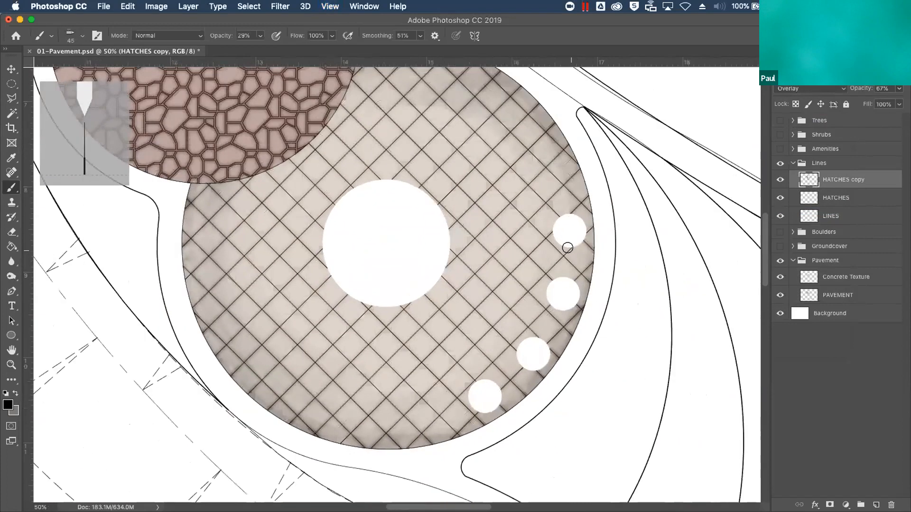
pyautogui.press('super+minus')
pyautogui.press('super+minus')
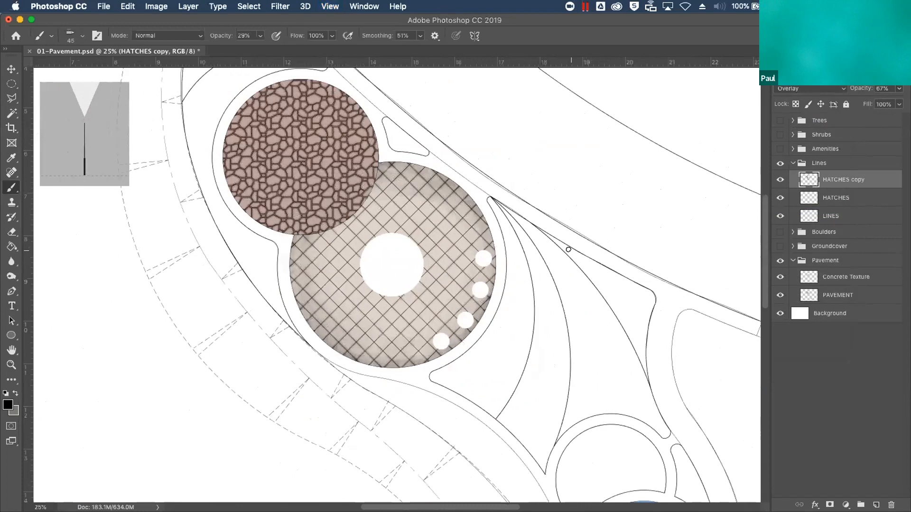
pyautogui.click(835, 201)
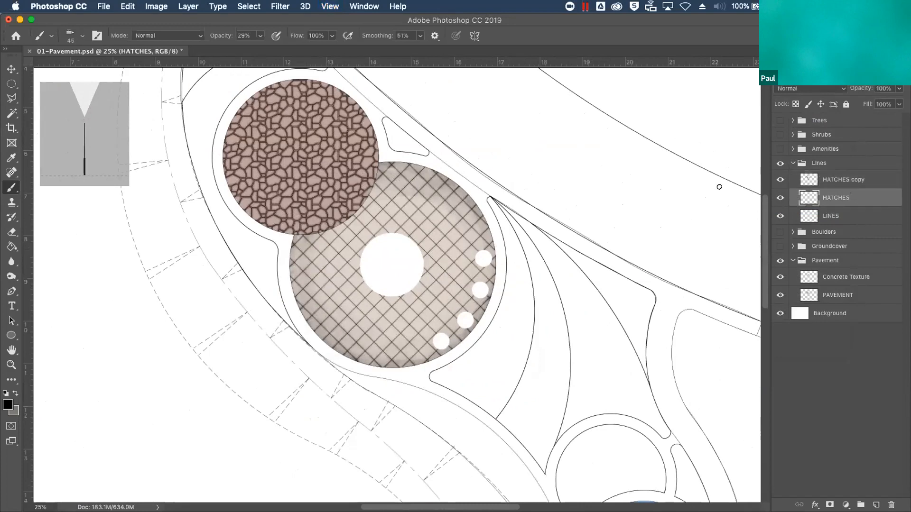
pyautogui.click(899, 90)
pyautogui.moveTo(897, 101); pyautogui.dragTo(872, 108)
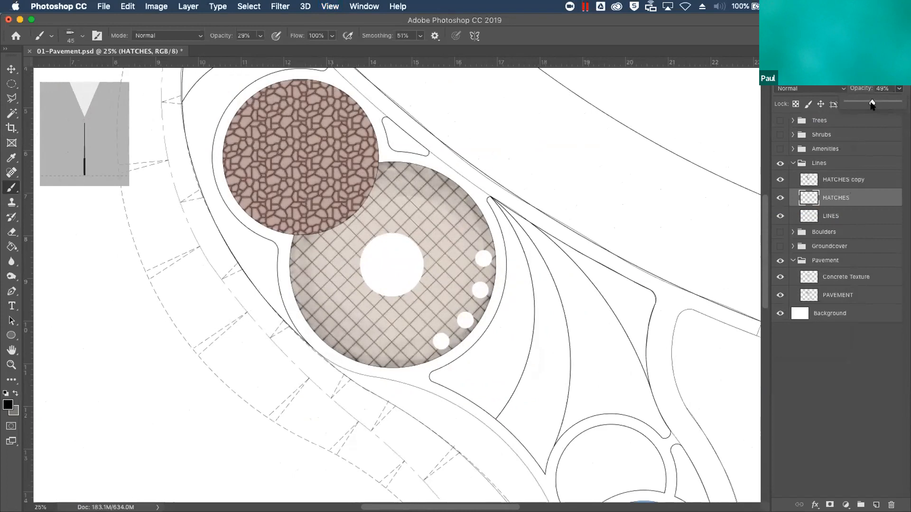
pyautogui.click(793, 163)
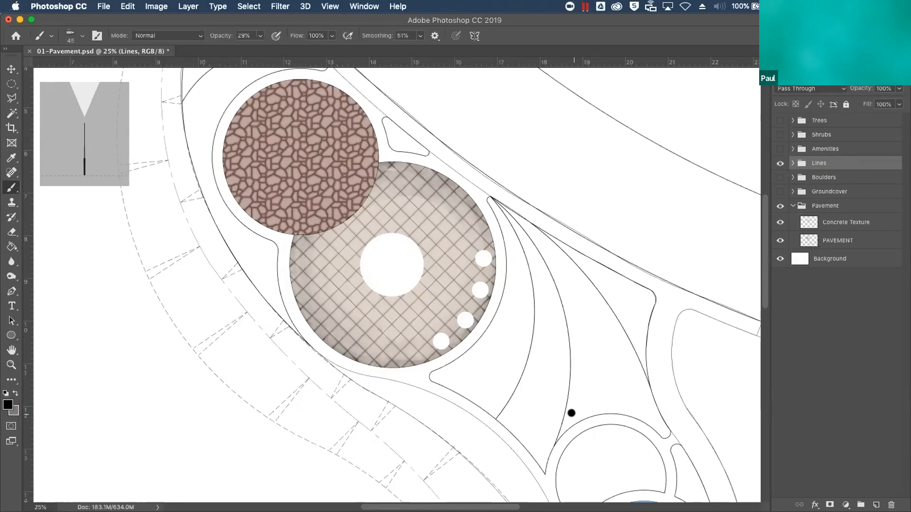
# Select the walkway band surrounding the circular areas with the Magic Wand, using the LINES layer in the Lines group
pyautogui.click(793, 163)
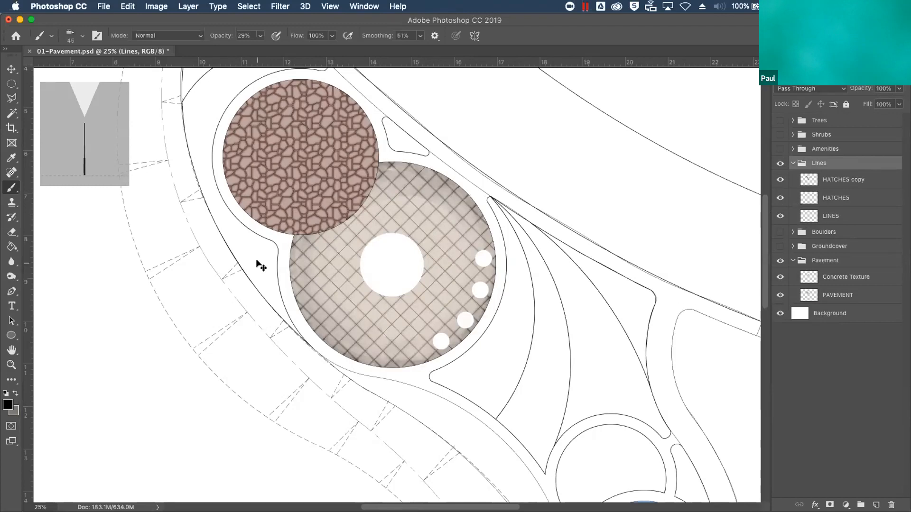
pyautogui.press('super+minus')
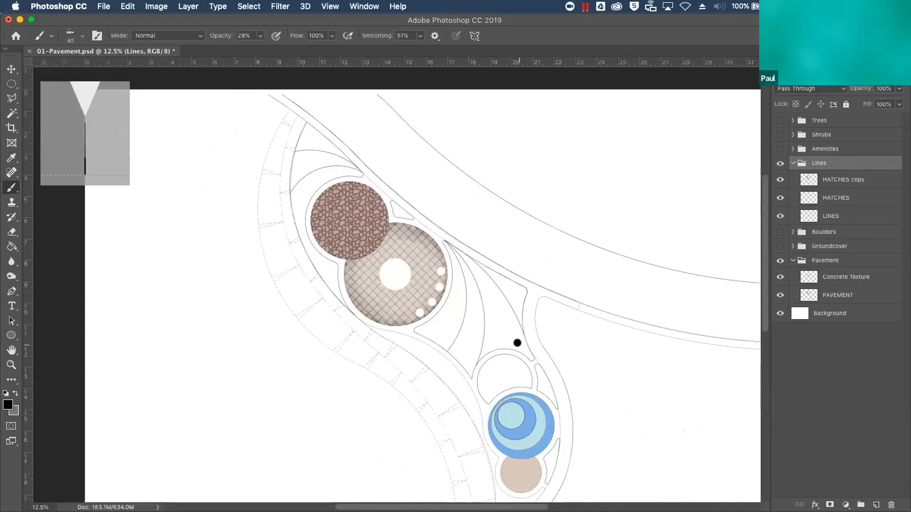
pyautogui.click(831, 216)
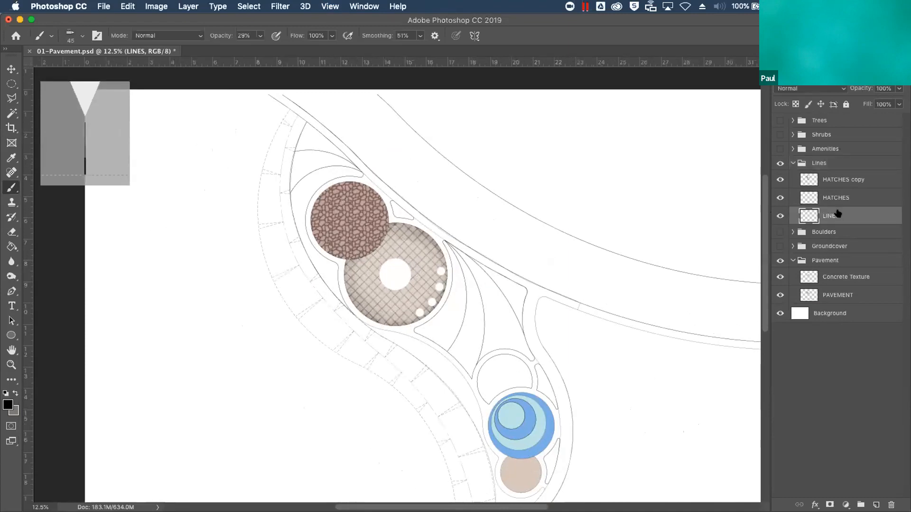
pyautogui.press('w')
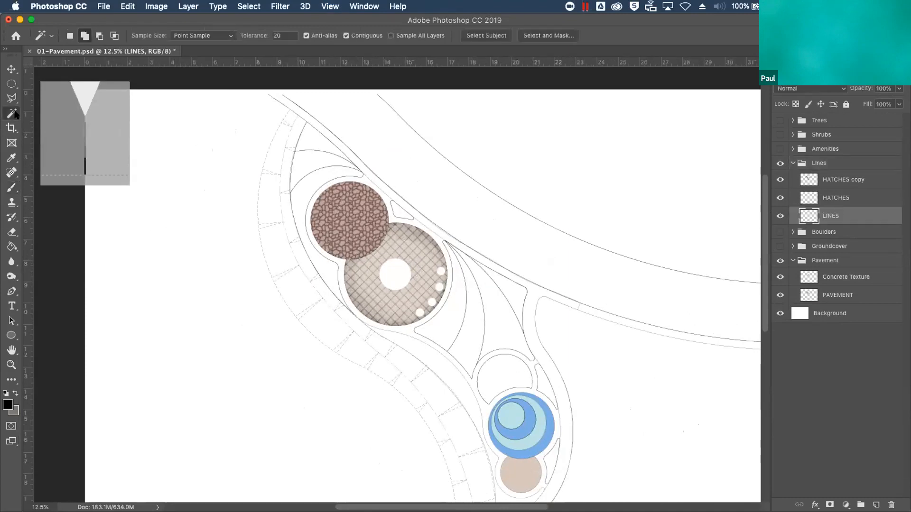
pyautogui.click(473, 369)
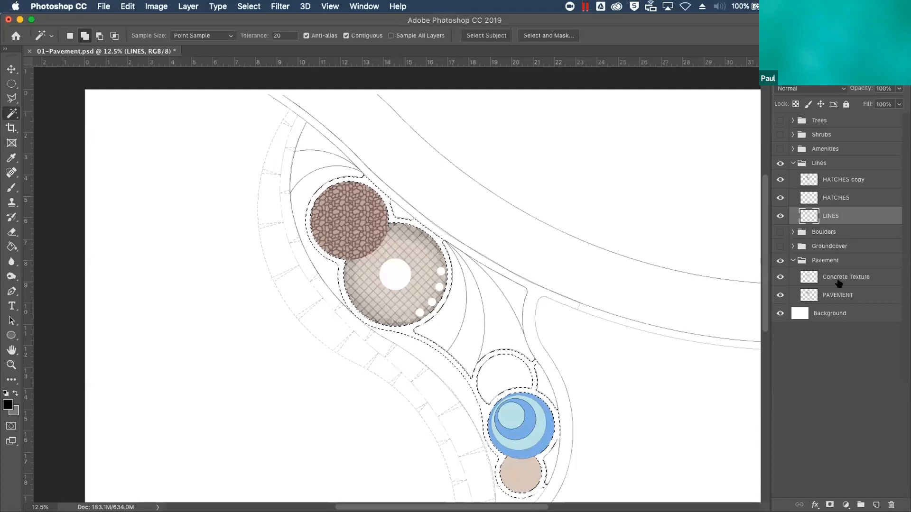
# Add a new layer named Walkway Base above the Concrete Texture layer
pyautogui.moveTo(836, 272); pyautogui.dragTo(835, 274)
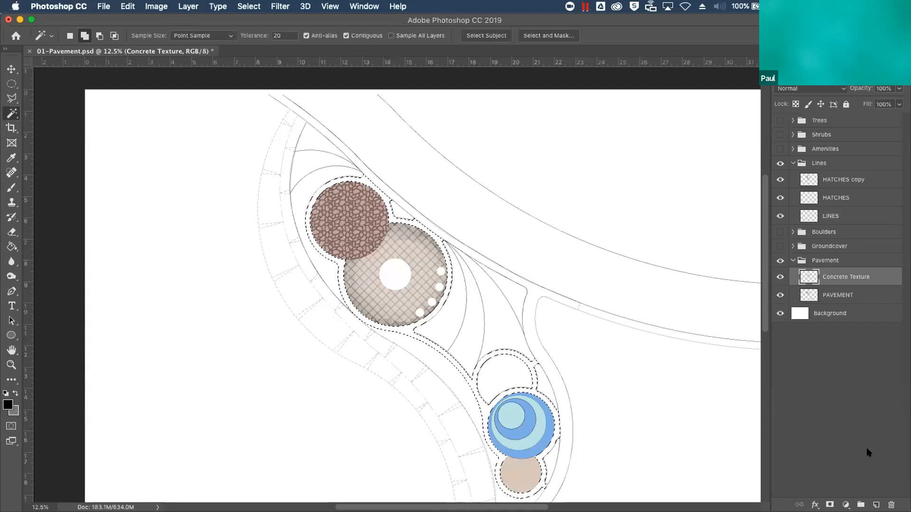
pyautogui.click(876, 505)
pyautogui.doubleClick(833, 277)
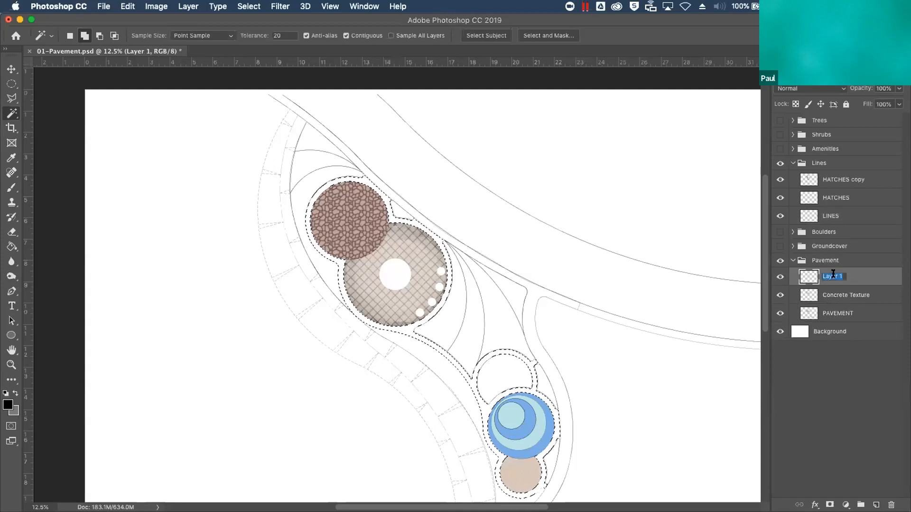
pyautogui.write('Walkway Base')
pyautogui.press('Return')
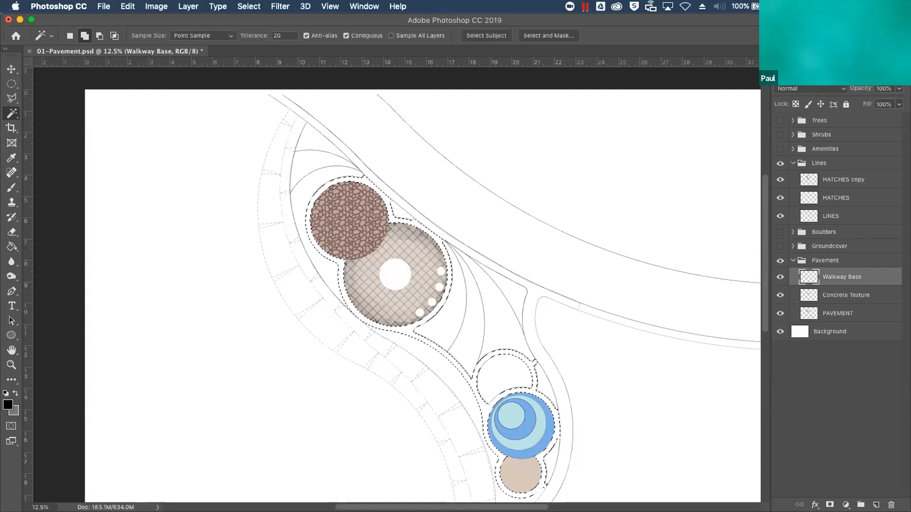
# Load the Dark Sand and Light Sand swatches as working colors and fill the walkway selection with Dark Sand on Walkway Base
pyautogui.click(823, 56)
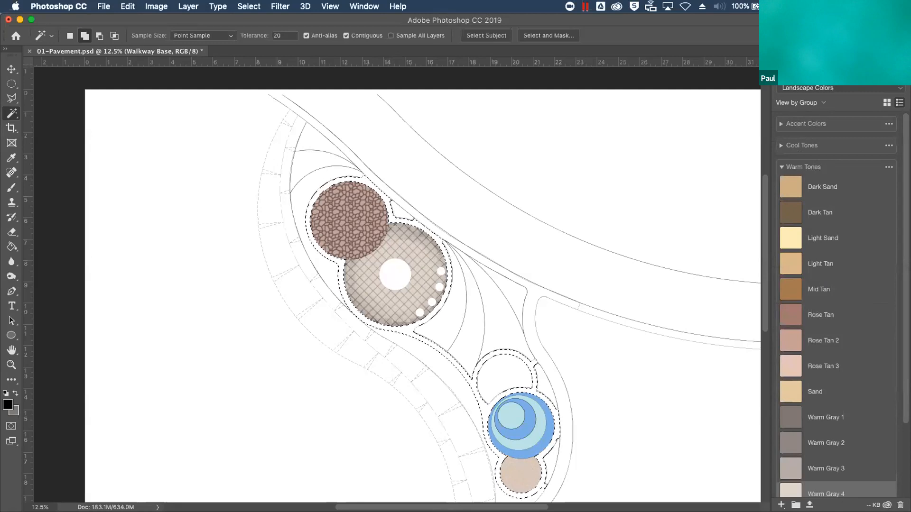
pyautogui.click(830, 186)
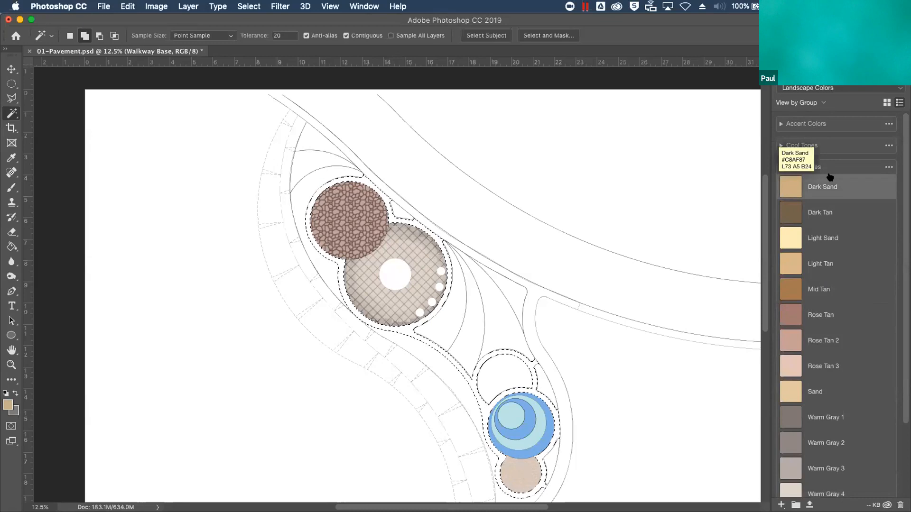
pyautogui.press('x')
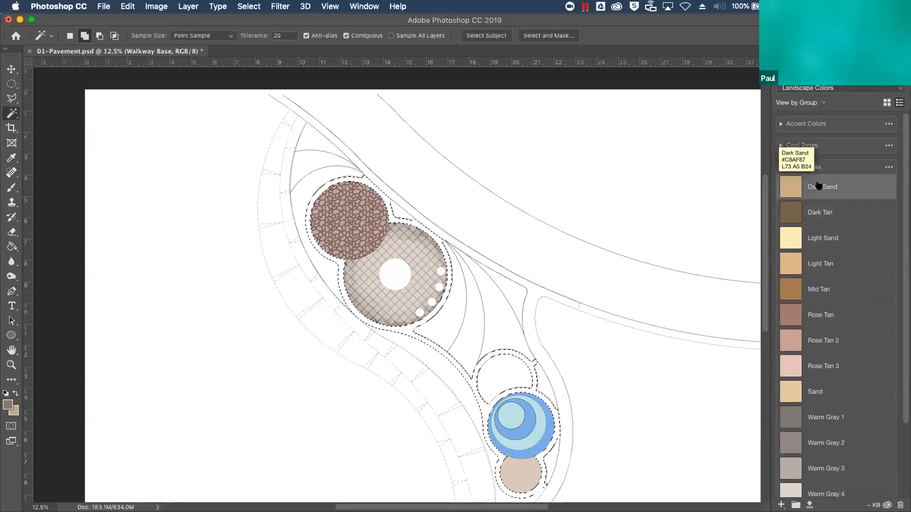
pyautogui.click(826, 244)
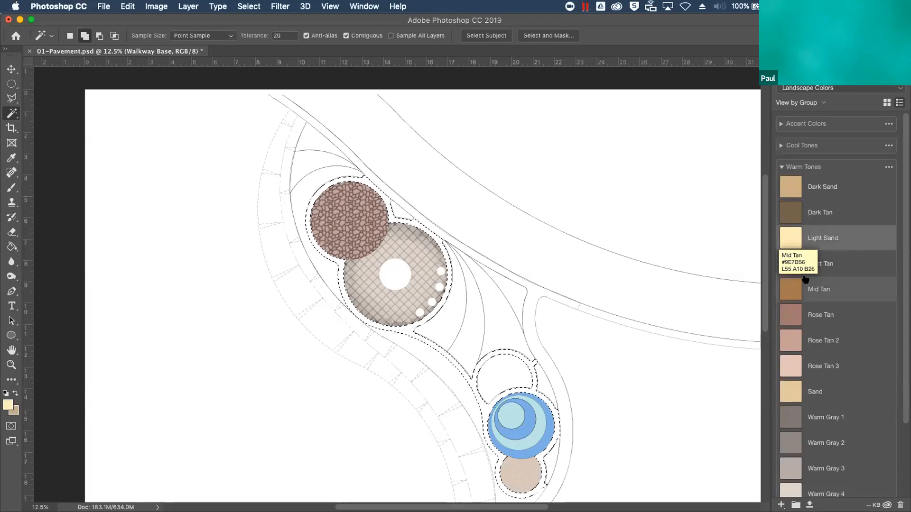
pyautogui.press('F7')
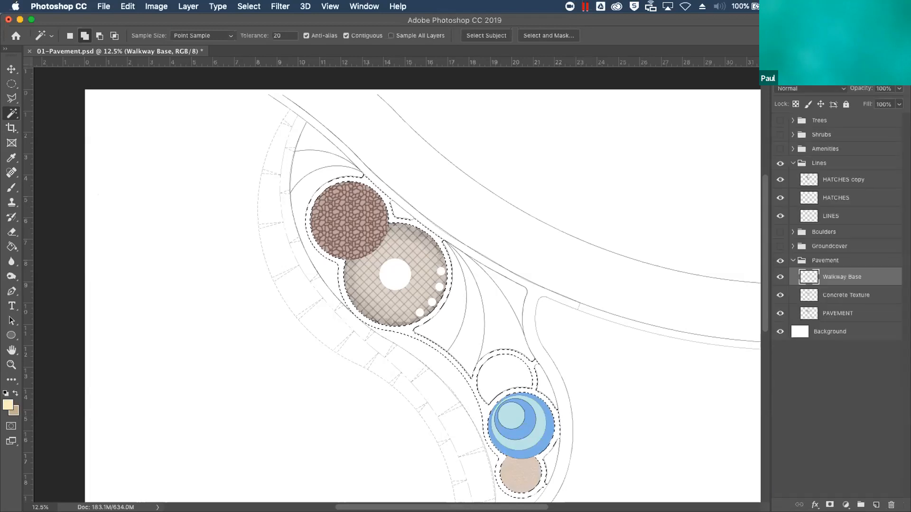
pyautogui.click(12, 247)
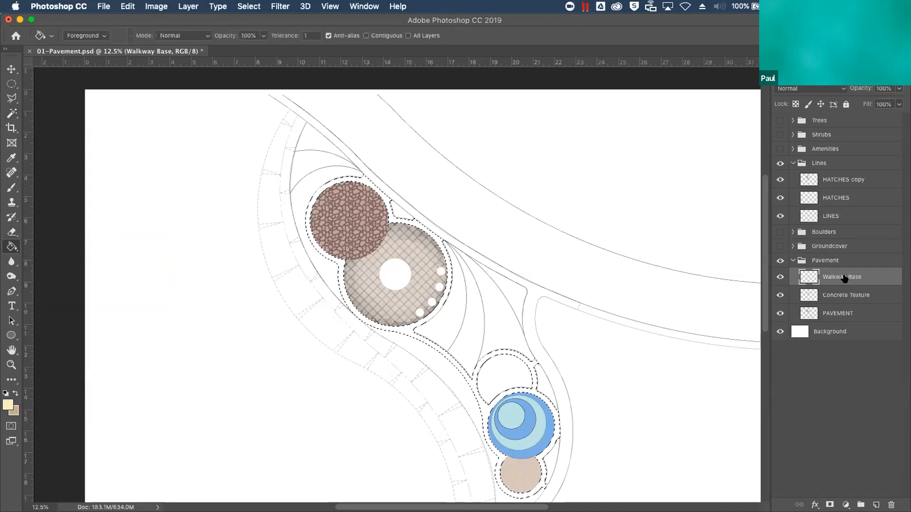
pyautogui.press('x')
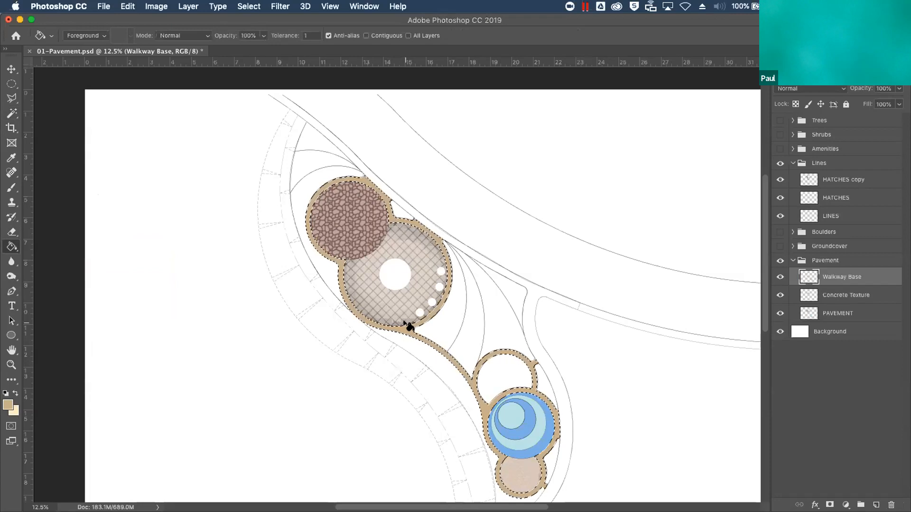
# Add a new layer named Walkway Texture above the Walkway Base layer
pyautogui.click(876, 505)
pyautogui.doubleClick(830, 277)
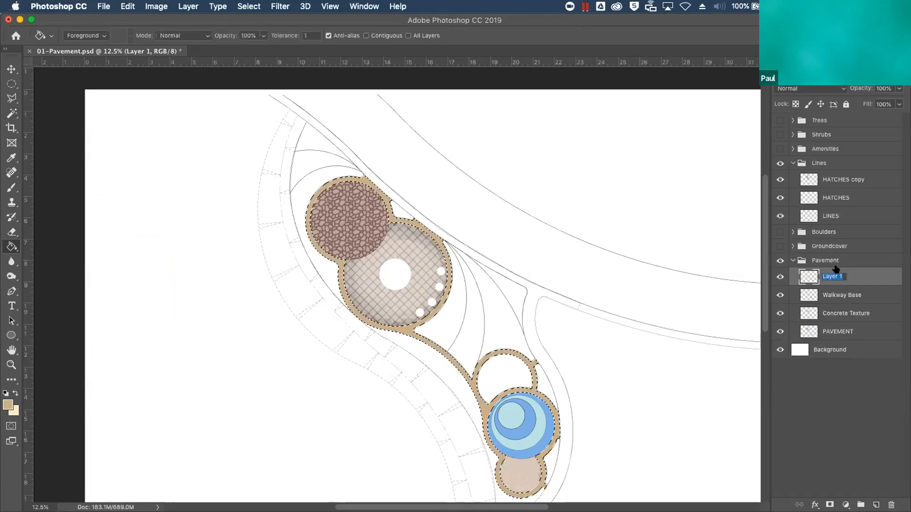
pyautogui.write('Walkway Text')
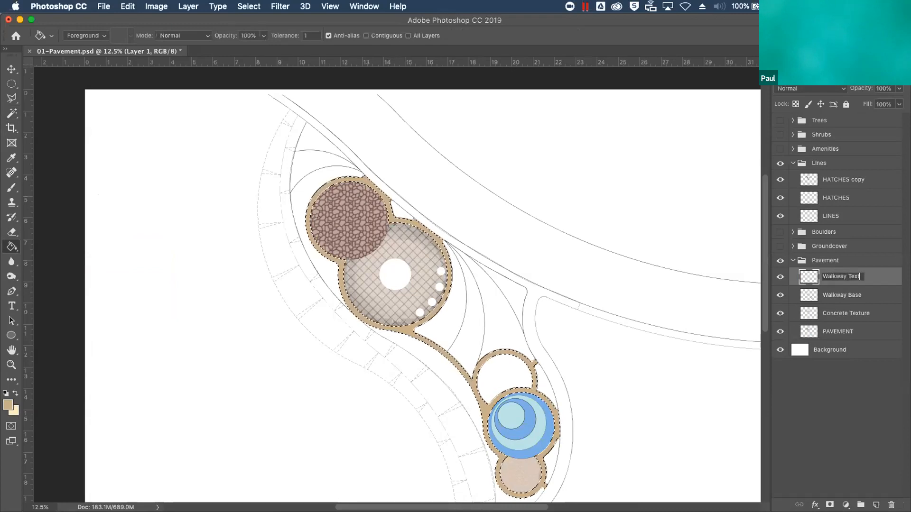
pyautogui.write('ure')
pyautogui.press('Return')
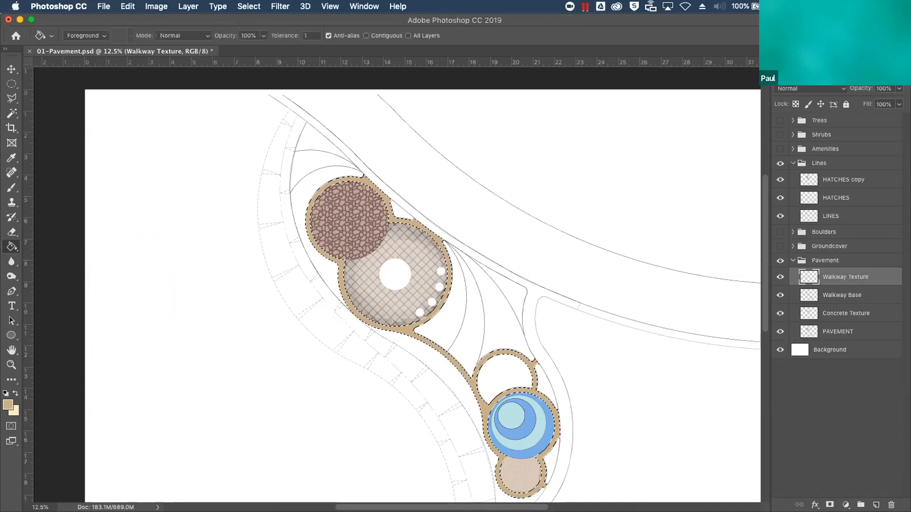
# Make Light Sand the foreground color and set the Brush tool's opacity to 50% for painting the walkway texture
pyautogui.click(16, 394)
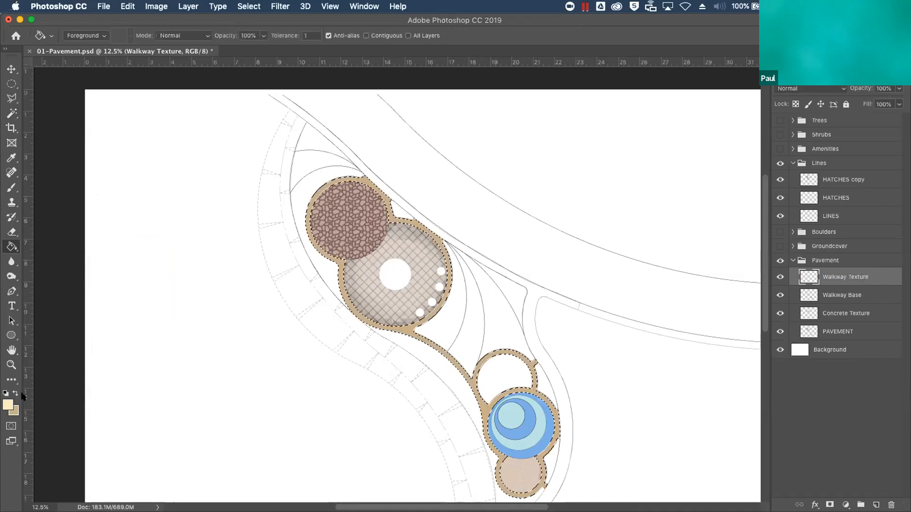
pyautogui.press('super+plus')
pyautogui.press('super+plus')
pyautogui.press('super+plus')
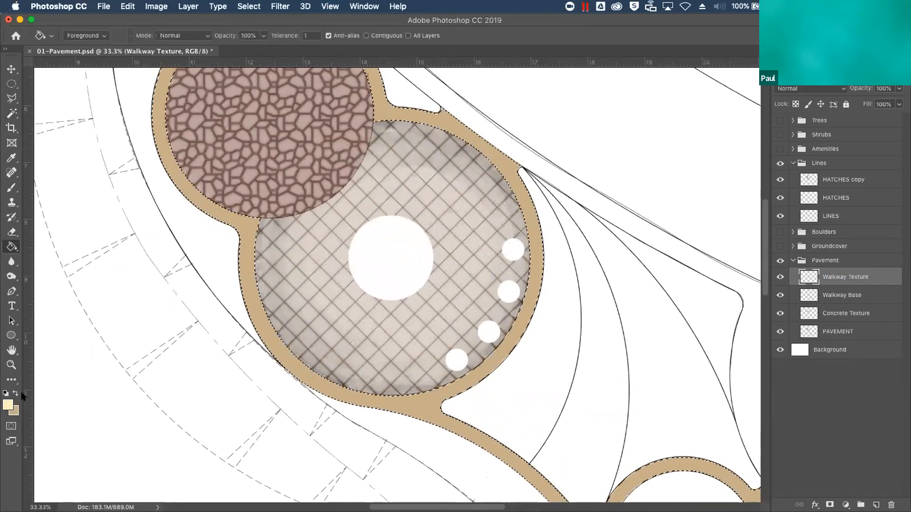
pyautogui.press('super+plus')
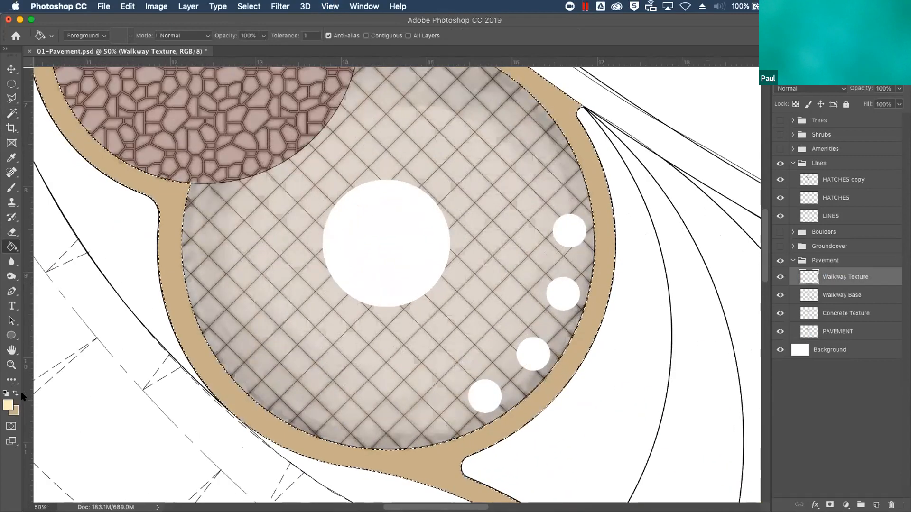
pyautogui.moveTo(524, 198); pyautogui.dragTo(635, 415)
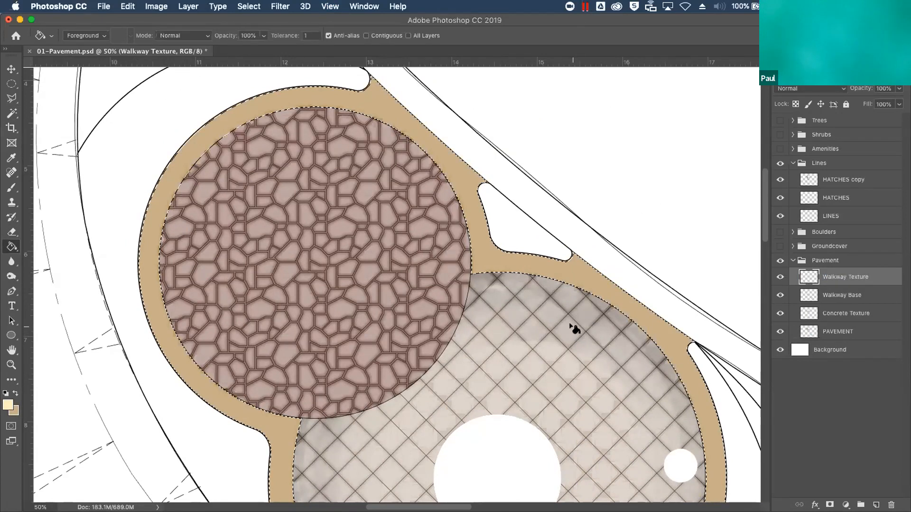
pyautogui.click(12, 188)
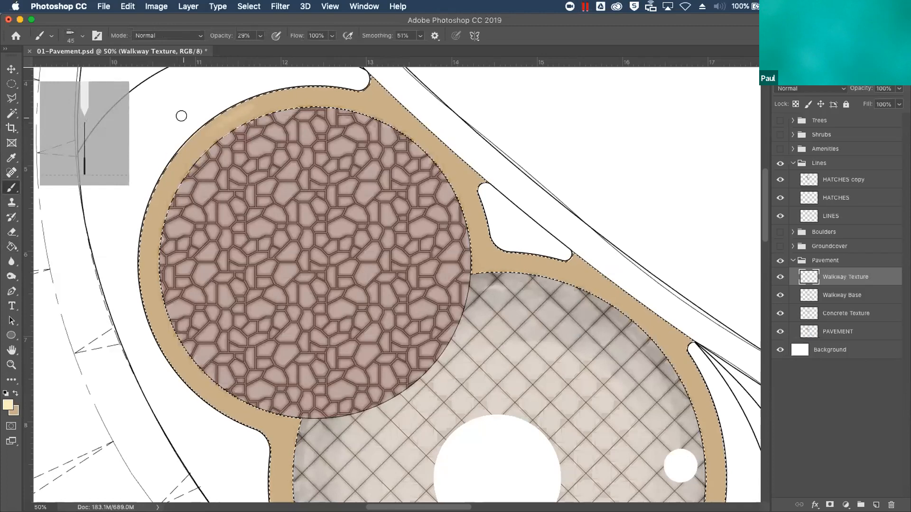
pyautogui.click(239, 37)
pyautogui.press('Up')
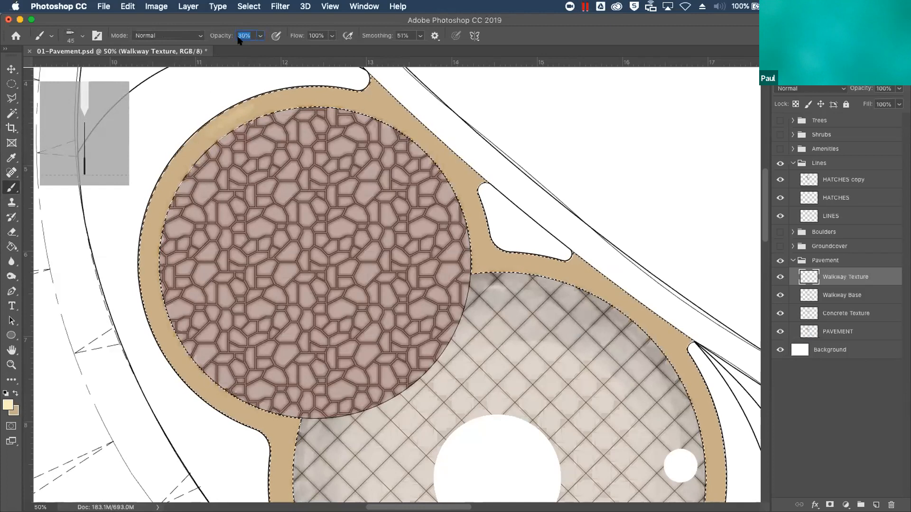
pyautogui.press('Up')
pyautogui.press('Up')
pyautogui.press('Up')
pyautogui.press('Up')
pyautogui.press('Up')
pyautogui.press('Up')
pyautogui.press('Up')
pyautogui.press('Up')
pyautogui.press('Up')
pyautogui.press('Up')
pyautogui.press('Up')
pyautogui.press('Up')
pyautogui.press('Up')
pyautogui.press('Up')
pyautogui.press('Up')
pyautogui.press('Up')
pyautogui.press('Up')
pyautogui.press('Up')
pyautogui.press('Up')
pyautogui.press('Up')
# Paint Light Sand texture strokes along the walkway around the stone-paved circle, touching up its edges with Dark Sand
pyautogui.moveTo(191, 144); pyautogui.dragTo(200, 137)
pyautogui.moveTo(174, 165)
pyautogui.mouseDown()
pyautogui.moveTo(145, 227)
pyautogui.moveTo(187, 150)
pyautogui.moveTo(166, 182)
pyautogui.moveTo(139, 276)
pyautogui.moveTo(161, 217)
pyautogui.moveTo(148, 271)
pyautogui.moveTo(152, 205)
pyautogui.moveTo(145, 294)
pyautogui.moveTo(144, 225)
pyautogui.moveTo(155, 324)
pyautogui.moveTo(151, 222)
pyautogui.moveTo(181, 161)
pyautogui.moveTo(145, 225)
pyautogui.moveTo(185, 155)
pyautogui.moveTo(244, 107)
pyautogui.moveTo(209, 130)
pyautogui.moveTo(303, 93)
pyautogui.moveTo(242, 117)
pyautogui.moveTo(171, 178)
pyautogui.moveTo(182, 154)
pyautogui.moveTo(183, 162)
pyautogui.moveTo(190, 150)
pyautogui.moveTo(167, 189)
pyautogui.moveTo(163, 182)
pyautogui.moveTo(145, 266)
pyautogui.moveTo(153, 302)
pyautogui.moveTo(144, 265)
pyautogui.moveTo(199, 390)
pyautogui.moveTo(143, 280)
pyautogui.moveTo(179, 360)
pyautogui.moveTo(220, 406)
pyautogui.moveTo(172, 346)
pyautogui.moveTo(257, 433)
pyautogui.moveTo(154, 329)
pyautogui.moveTo(183, 373)
pyautogui.mouseUp()
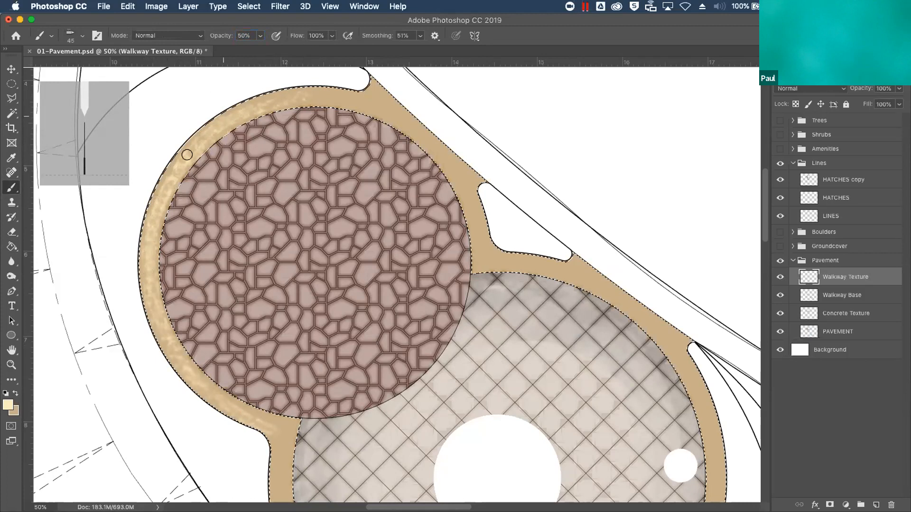
pyautogui.moveTo(285, 92)
pyautogui.mouseDown()
pyautogui.moveTo(369, 93)
pyautogui.moveTo(376, 101)
pyautogui.moveTo(263, 100)
pyautogui.moveTo(352, 99)
pyautogui.moveTo(206, 135)
pyautogui.moveTo(271, 98)
pyautogui.moveTo(167, 185)
pyautogui.moveTo(175, 167)
pyautogui.moveTo(150, 263)
pyautogui.moveTo(151, 221)
pyautogui.moveTo(157, 319)
pyautogui.moveTo(229, 417)
pyautogui.moveTo(157, 334)
pyautogui.moveTo(148, 292)
pyautogui.moveTo(261, 433)
pyautogui.moveTo(221, 393)
pyautogui.moveTo(282, 436)
pyautogui.moveTo(261, 418)
pyautogui.moveTo(282, 437)
pyautogui.moveTo(280, 500)
pyautogui.moveTo(279, 466)
pyautogui.moveTo(271, 475)
pyautogui.moveTo(281, 447)
pyautogui.moveTo(261, 400)
pyautogui.moveTo(480, 256)
pyautogui.moveTo(443, 148)
pyautogui.moveTo(465, 216)
pyautogui.moveTo(411, 126)
pyautogui.moveTo(322, 88)
pyautogui.moveTo(390, 108)
pyautogui.moveTo(244, 100)
pyautogui.moveTo(363, 96)
pyautogui.moveTo(328, 92)
pyautogui.moveTo(419, 112)
pyautogui.moveTo(479, 211)
pyautogui.moveTo(392, 106)
pyautogui.moveTo(473, 206)
pyautogui.moveTo(366, 94)
pyautogui.moveTo(418, 116)
pyautogui.moveTo(466, 185)
pyautogui.moveTo(391, 106)
pyautogui.moveTo(439, 155)
pyautogui.moveTo(363, 95)
pyautogui.moveTo(443, 152)
pyautogui.moveTo(369, 89)
pyautogui.moveTo(375, 80)
pyautogui.moveTo(397, 90)
pyautogui.moveTo(461, 160)
pyautogui.moveTo(472, 191)
pyautogui.moveTo(464, 161)
pyautogui.moveTo(453, 173)
pyautogui.moveTo(361, 102)
pyautogui.moveTo(245, 108)
pyautogui.moveTo(172, 166)
pyautogui.moveTo(140, 277)
pyautogui.moveTo(172, 356)
pyautogui.moveTo(255, 417)
pyautogui.moveTo(284, 475)
pyautogui.moveTo(474, 232)
pyautogui.moveTo(457, 173)
pyautogui.moveTo(471, 240)
pyautogui.moveTo(588, 274)
pyautogui.moveTo(476, 255)
pyautogui.moveTo(603, 282)
pyautogui.moveTo(473, 259)
pyautogui.moveTo(600, 283)
pyautogui.moveTo(482, 261)
pyautogui.moveTo(398, 98)
pyautogui.mouseUp()
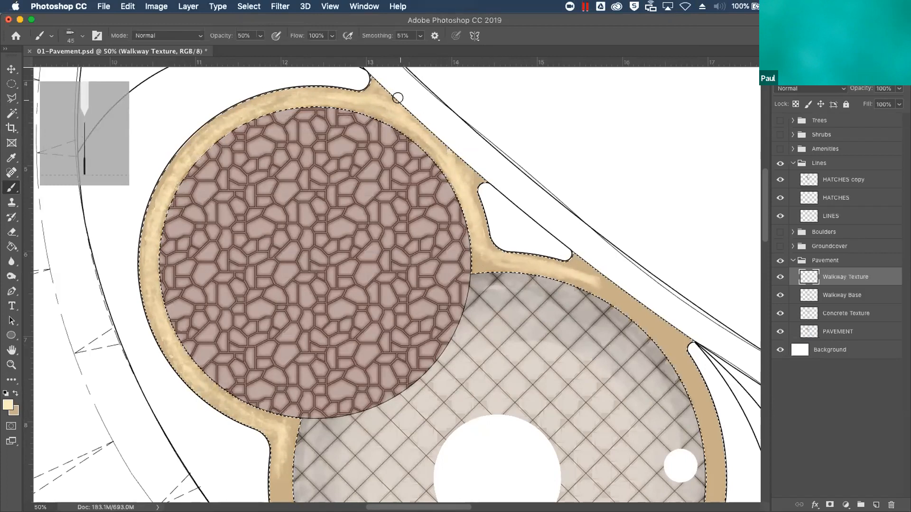
pyautogui.moveTo(166, 171)
pyautogui.mouseDown()
pyautogui.moveTo(212, 108)
pyautogui.moveTo(154, 191)
pyautogui.moveTo(234, 107)
pyautogui.moveTo(143, 217)
pyautogui.moveTo(187, 138)
pyautogui.moveTo(181, 144)
pyautogui.moveTo(139, 209)
pyautogui.mouseUp()
pyautogui.press('x')
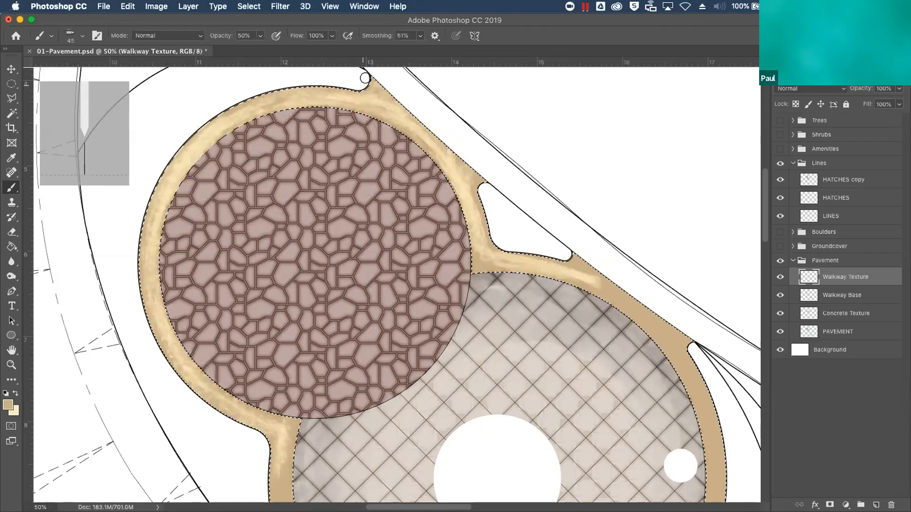
pyautogui.press('x')
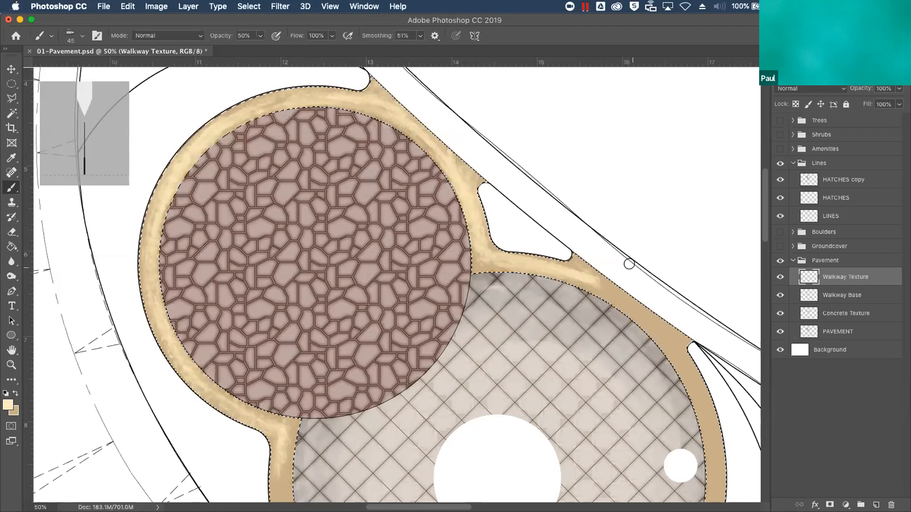
# Clear the walkway selection and review the painted pavement within the whole plan
pyautogui.press('super+minus')
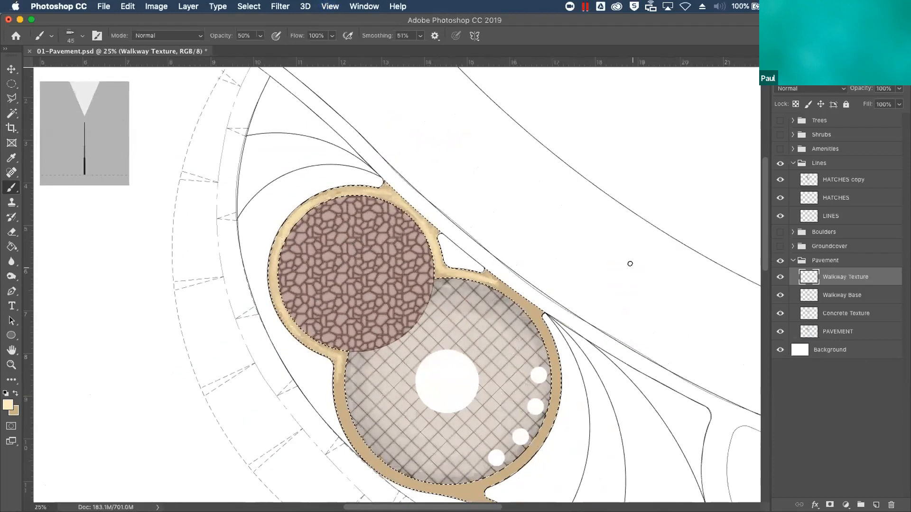
pyautogui.press('super+minus')
pyautogui.press('super+minus')
pyautogui.press('super+minus')
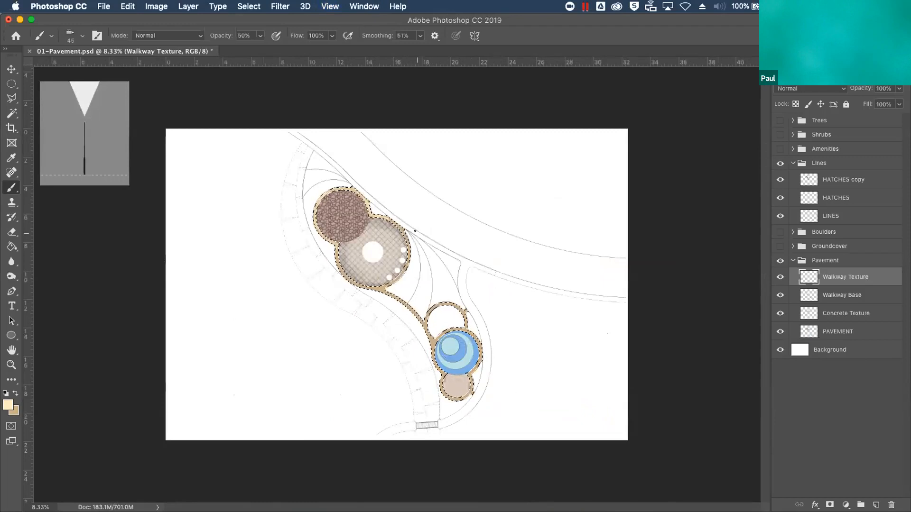
pyautogui.press('super+d')
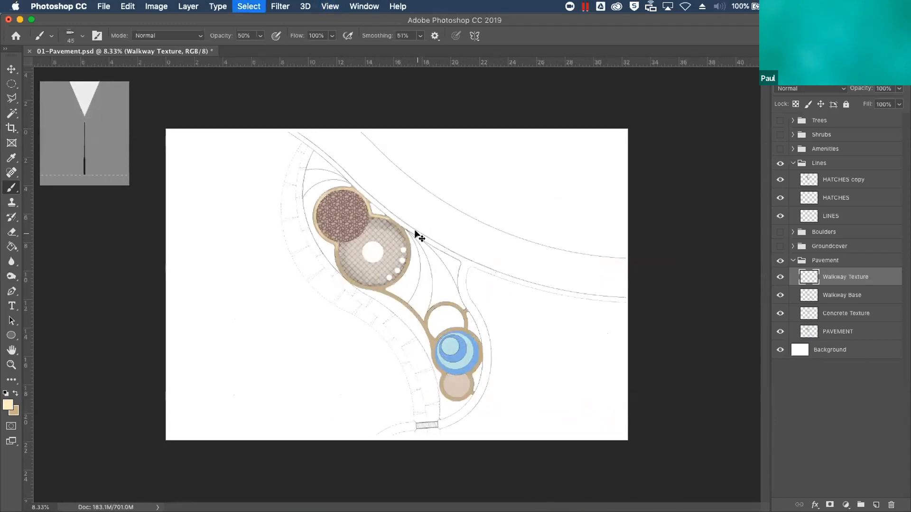
pyautogui.press('super+equal')
pyautogui.press('super+equal')
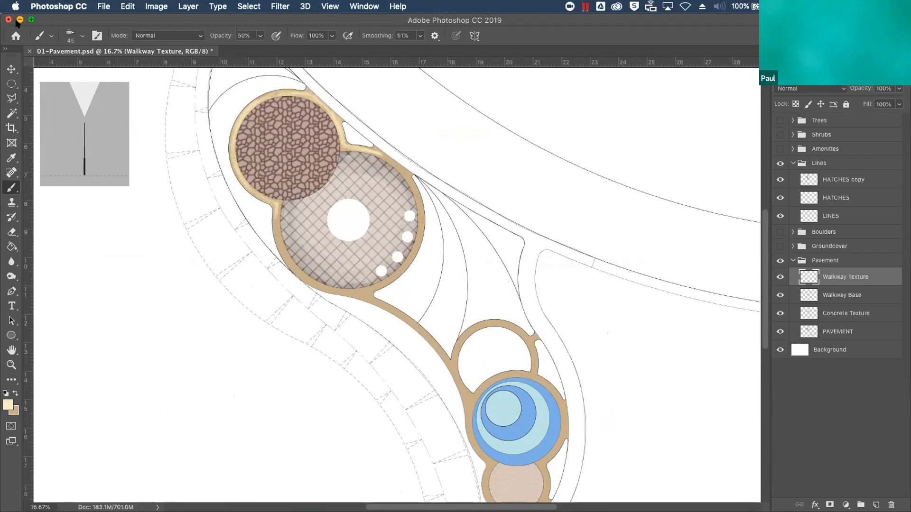
# Close 01-Pavement.psd without saving and open 02-Groundcover.psd from the Presentation Files folder
pyautogui.click(29, 51)
pyautogui.click(407, 188)
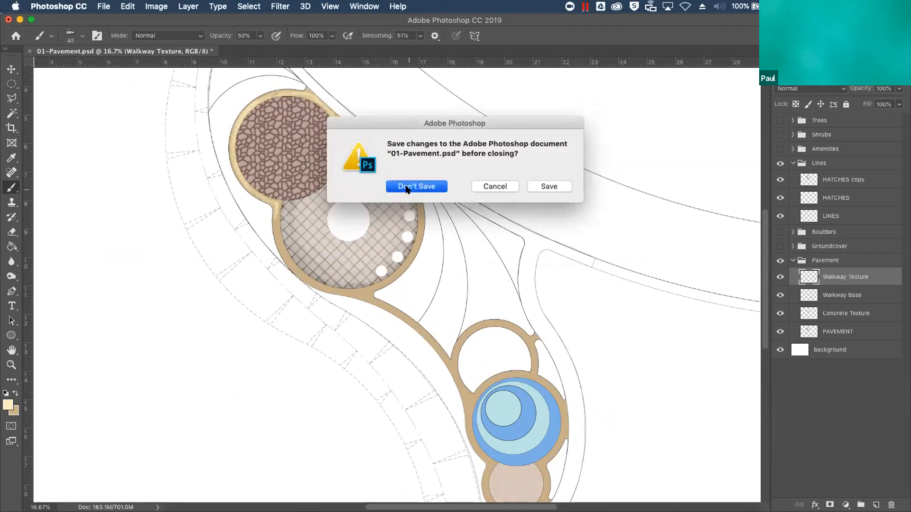
pyautogui.moveTo(910, 1)
pyautogui.click(696, 354)
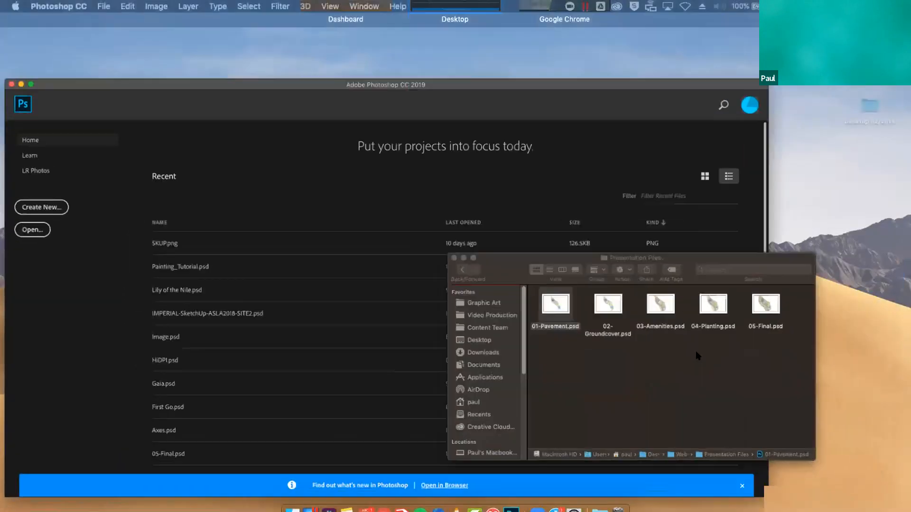
pyautogui.doubleClick(506, 261)
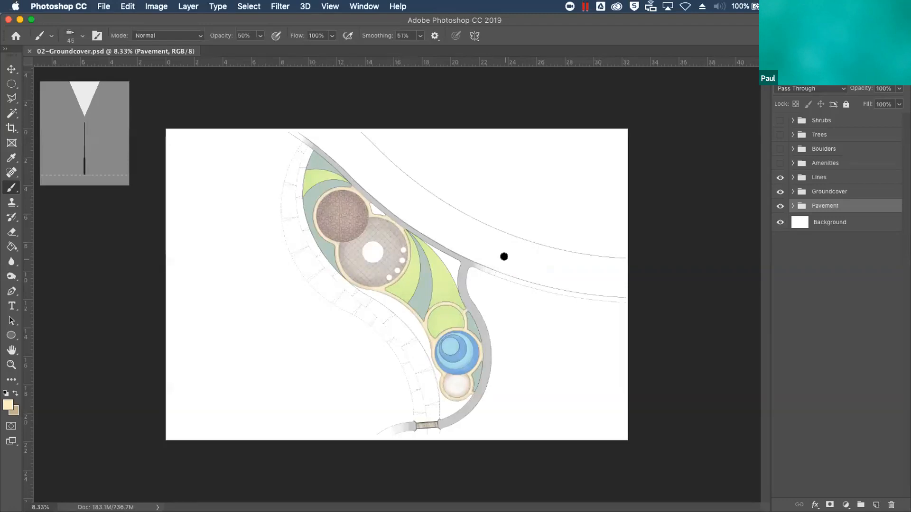
pyautogui.press('super+equal')
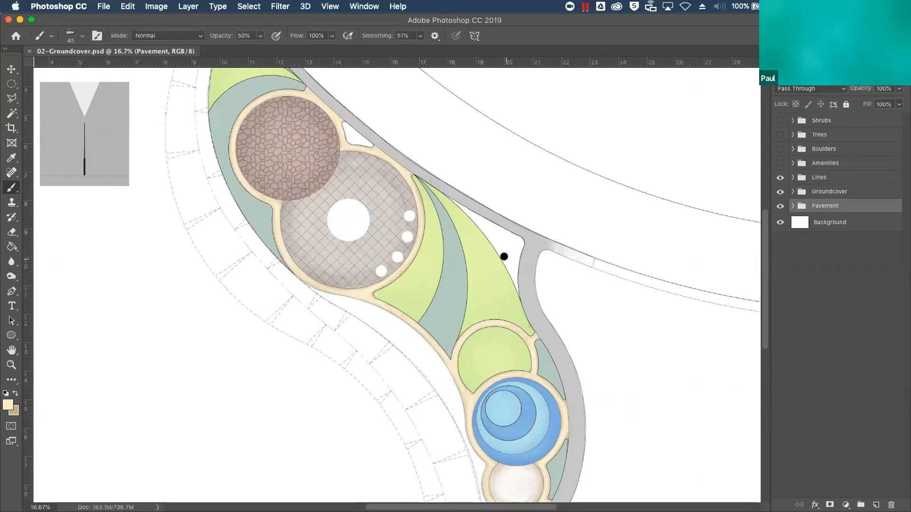
# Select all light green areas on the GROUNDCOVERS layer using a non-contiguous Magic Wand with tolerance 50
pyautogui.click(816, 189)
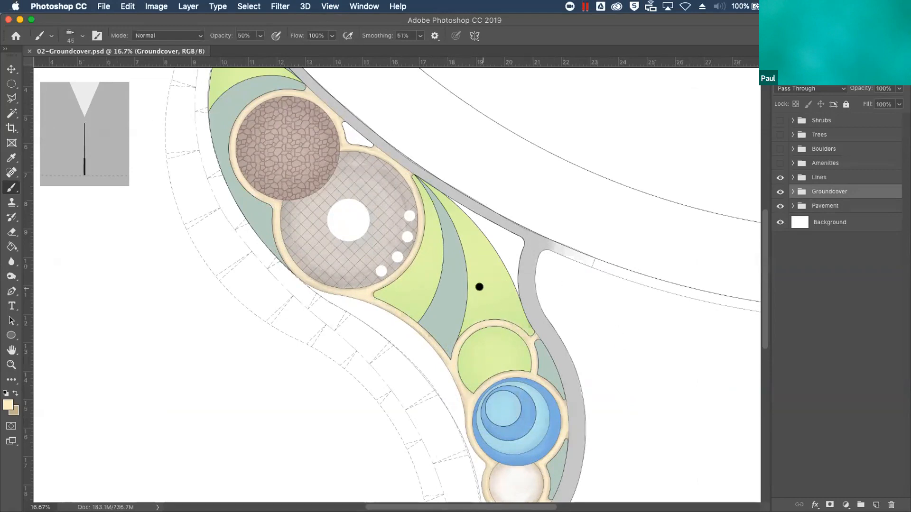
pyautogui.click(793, 191)
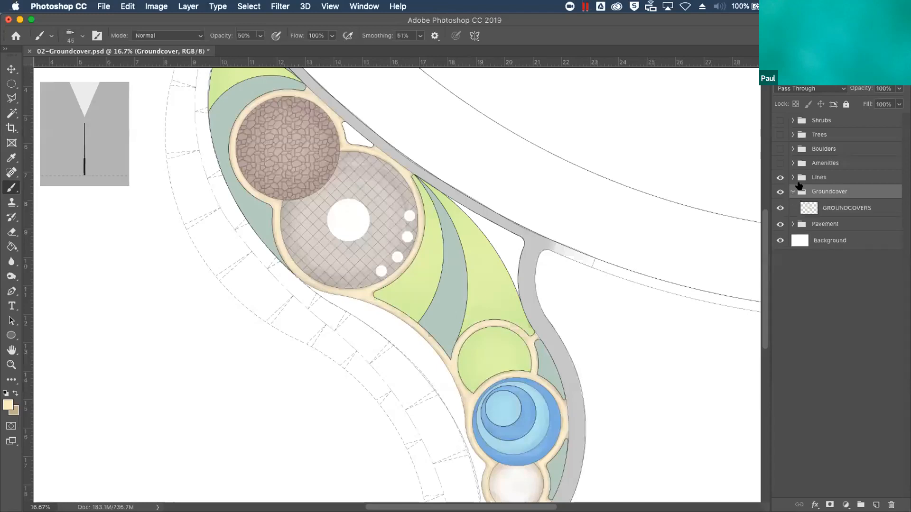
pyautogui.click(843, 211)
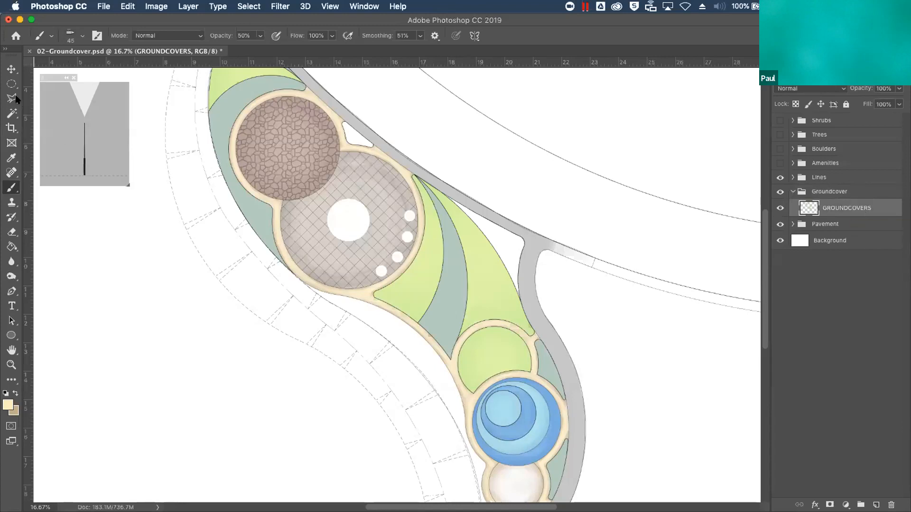
pyautogui.click(14, 108)
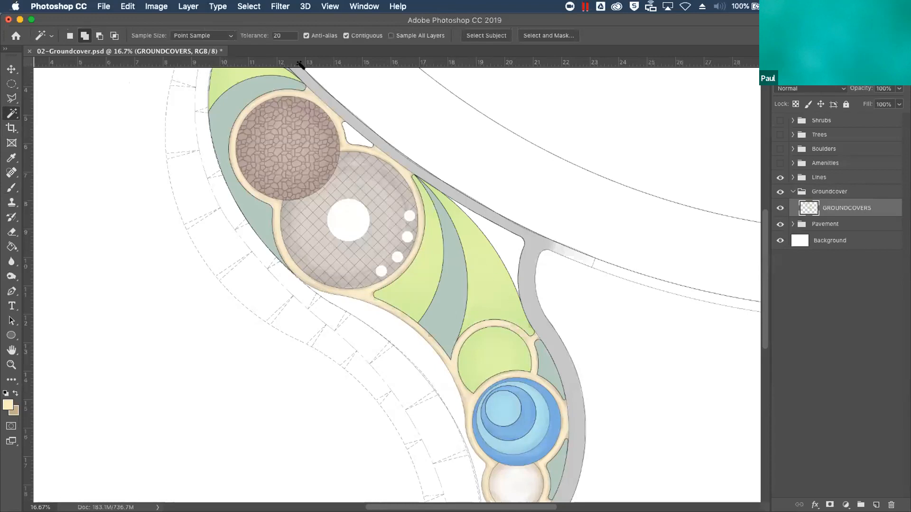
pyautogui.click(502, 352)
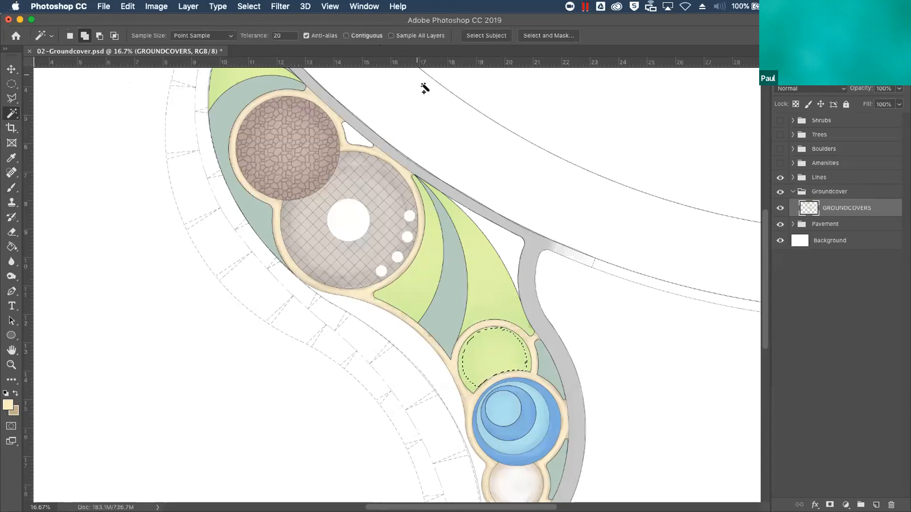
pyautogui.click(350, 33)
pyautogui.click(481, 278)
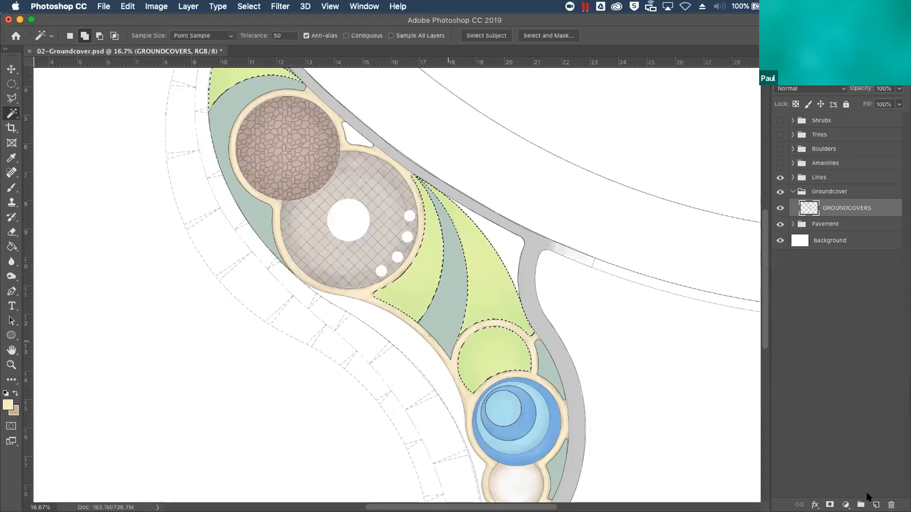
# Add a new layer above GROUNDCOVERS and make the Apple Green swatch the foreground color
pyautogui.click(877, 506)
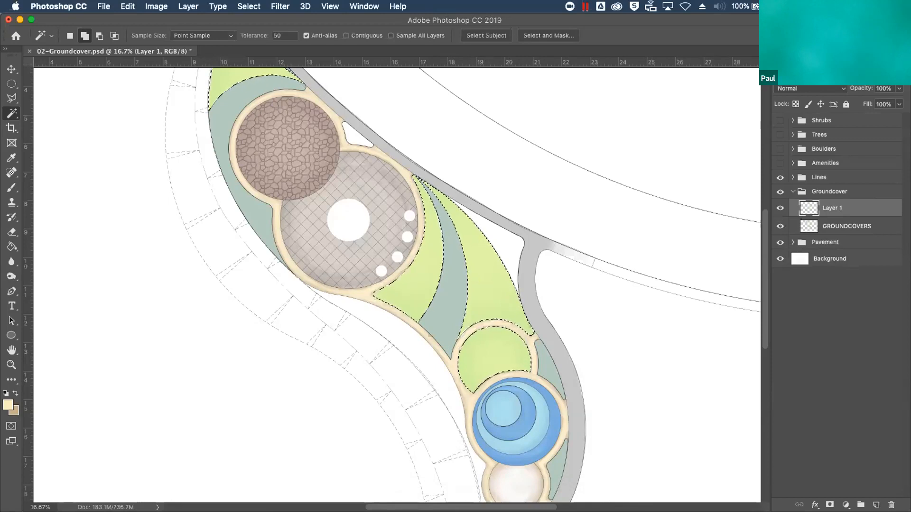
pyautogui.click(817, 57)
pyautogui.click(779, 167)
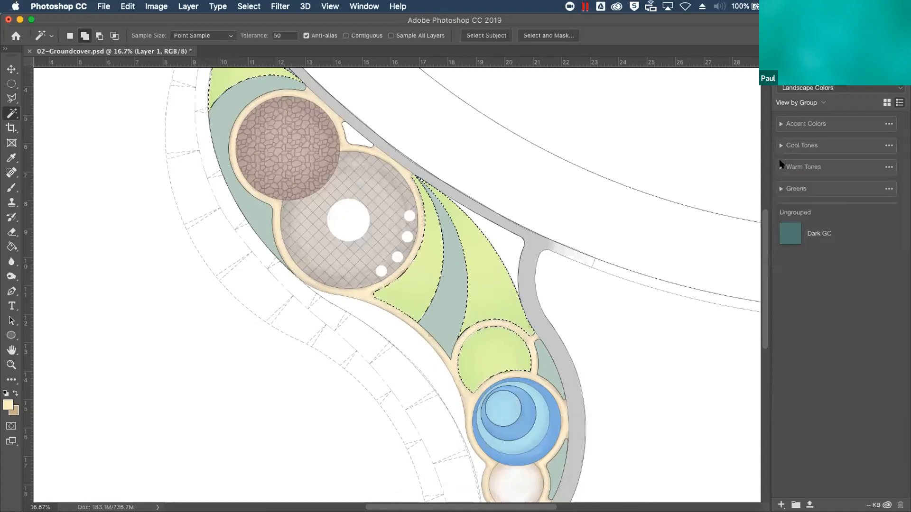
pyautogui.click(781, 189)
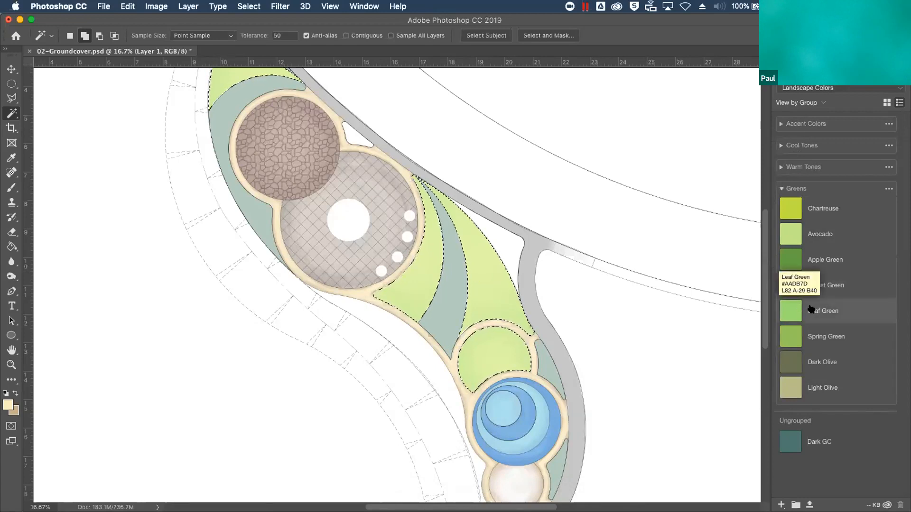
pyautogui.click(820, 264)
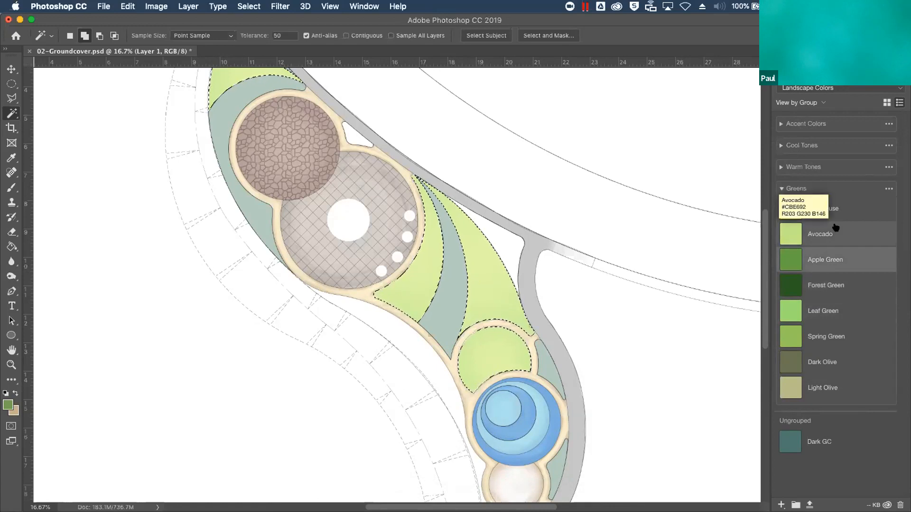
# Switch to the Brush tool with the Round Watercolor brush preset
pyautogui.click(13, 183)
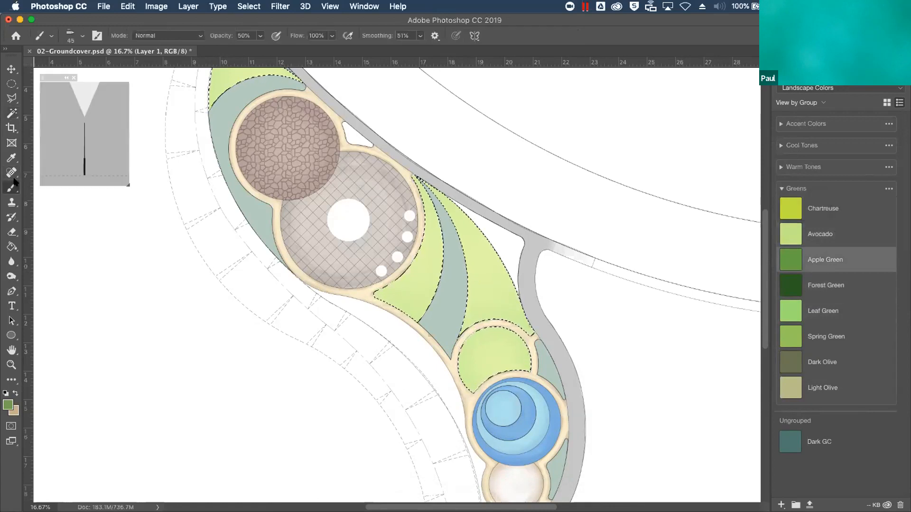
pyautogui.click(79, 34)
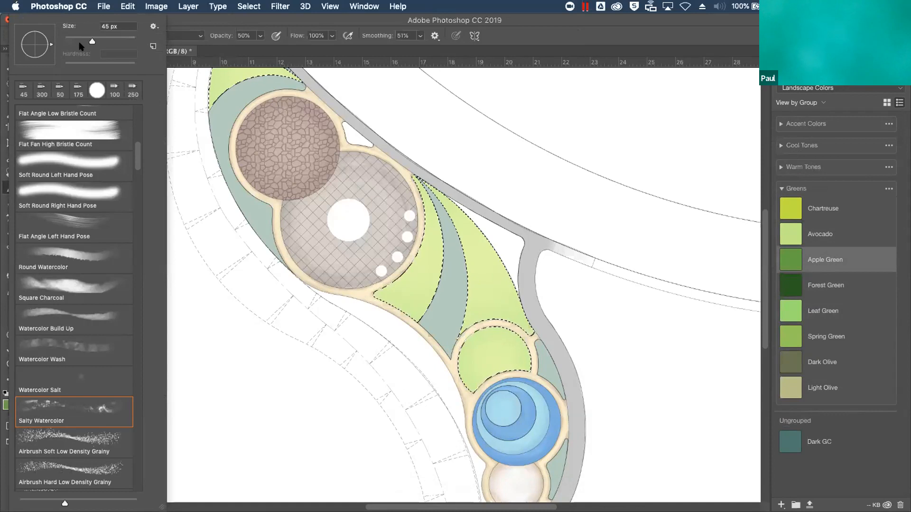
pyautogui.scroll(-5, 136, 159)
pyautogui.scroll(5, 136, 159)
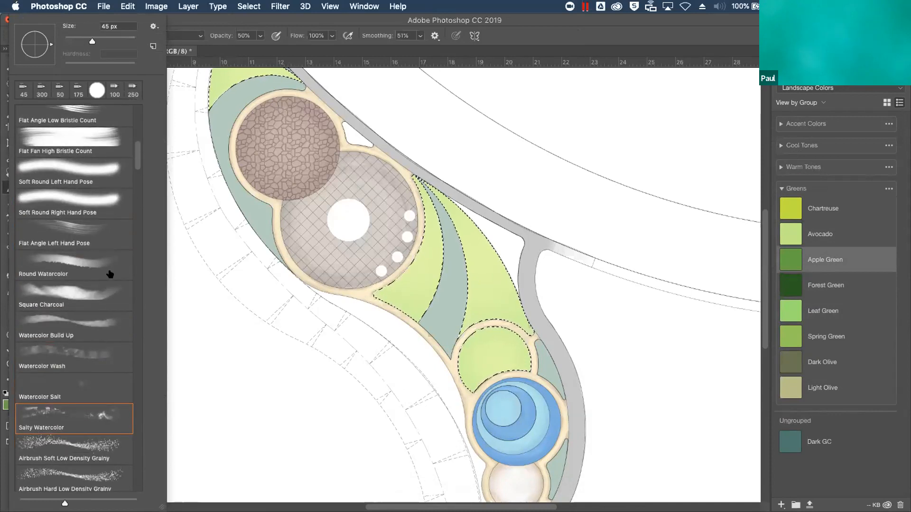
pyautogui.click(82, 264)
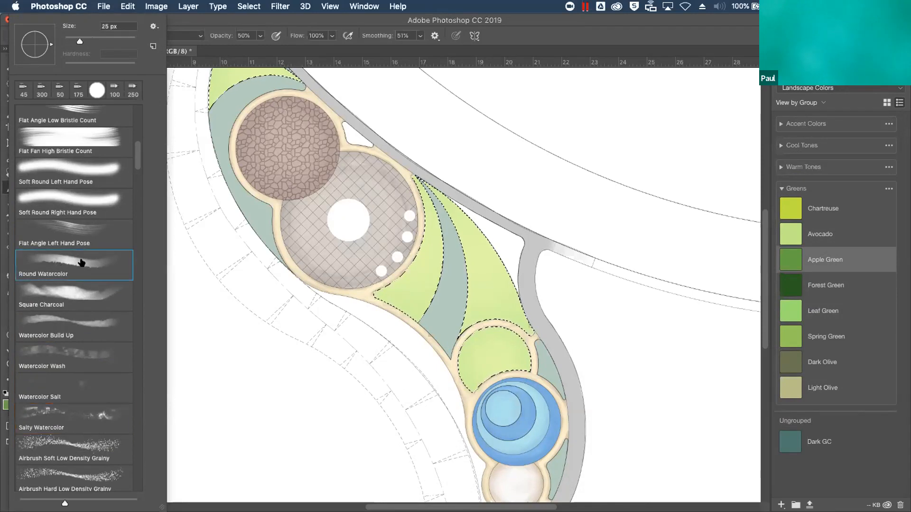
pyautogui.click(483, 164)
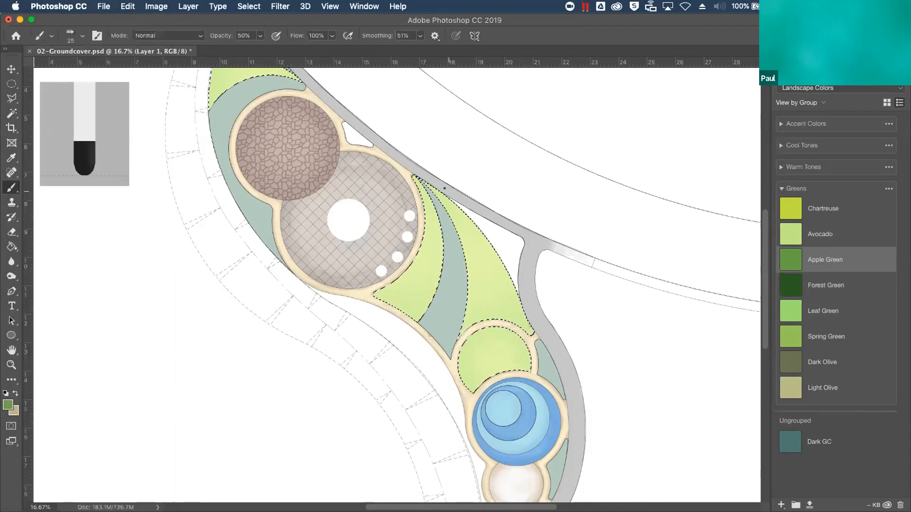
# Set the watercolor brush's opacity to 31%, its size to 40 px and its smoothing to 71%
pyautogui.click(256, 36)
pyautogui.moveTo(260, 48); pyautogui.dragTo(252, 49)
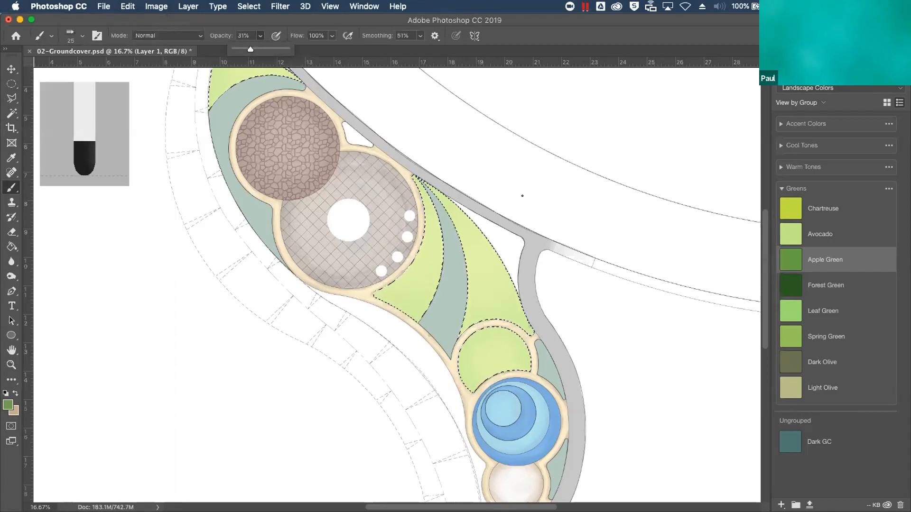
pyautogui.click(80, 35)
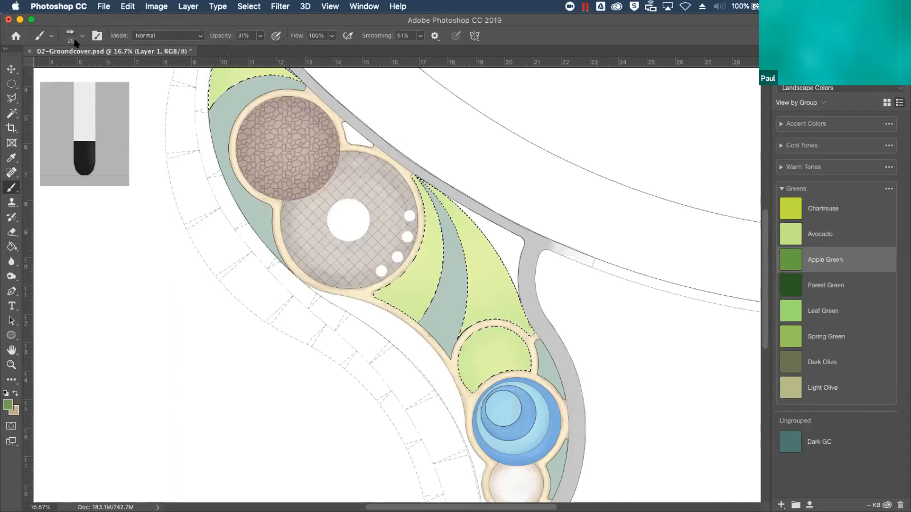
pyautogui.moveTo(79, 42); pyautogui.dragTo(88, 43)
pyautogui.click(240, 332)
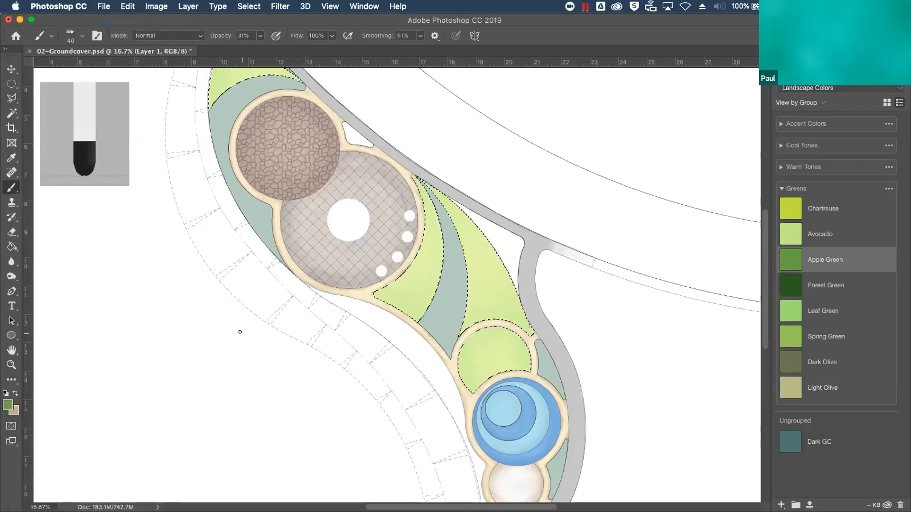
pyautogui.press('super+equal')
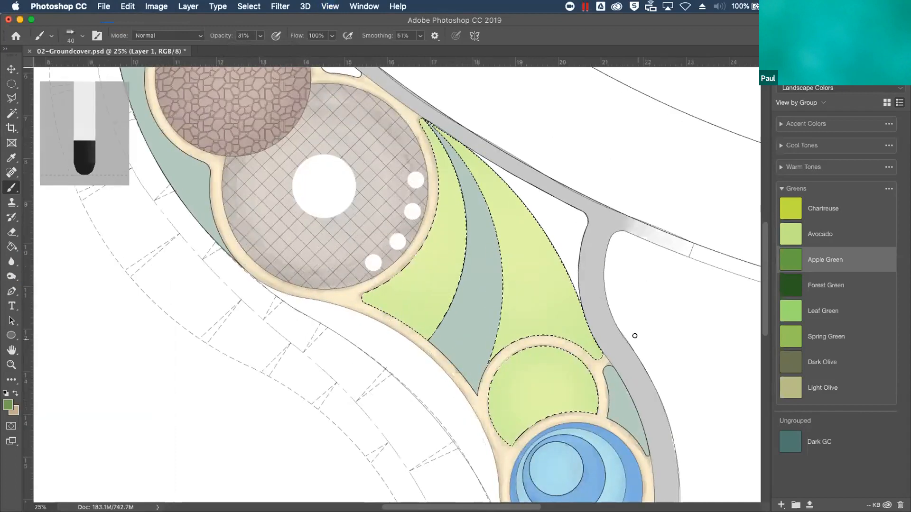
pyautogui.click(420, 35)
pyautogui.moveTo(421, 48); pyautogui.dragTo(429, 47)
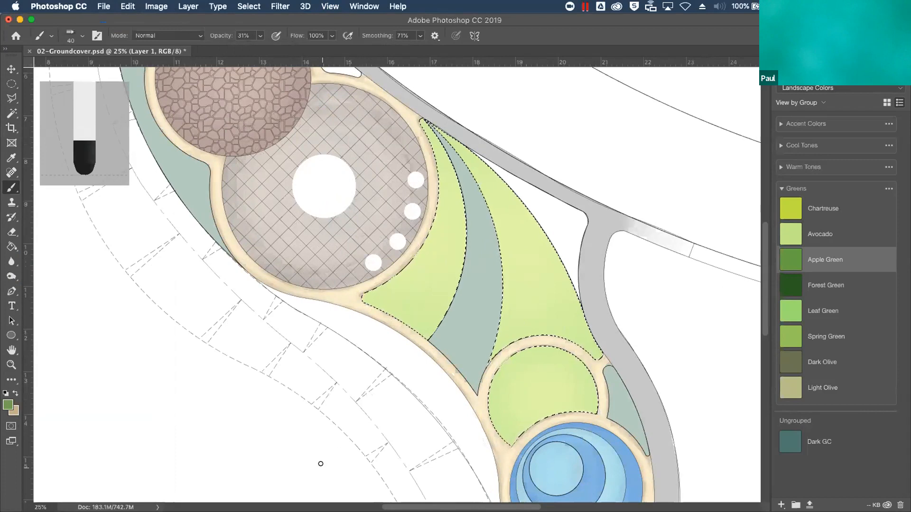
# Try painting an Apple Green watercolor stroke on the selected light green groundcover, and undo it
pyautogui.scroll(-5, 519, 218)
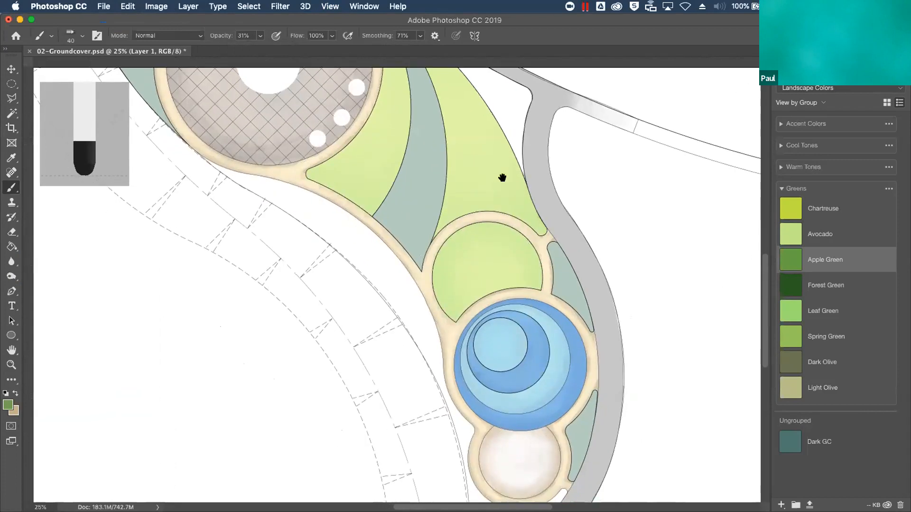
pyautogui.scroll(4, 486, 233)
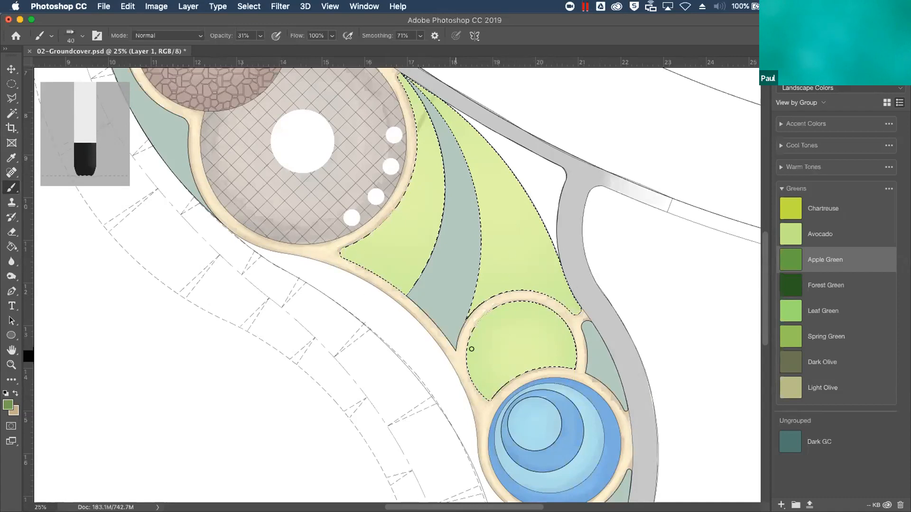
pyautogui.moveTo(606, 294); pyautogui.dragTo(504, 334)
pyautogui.press('super+z')
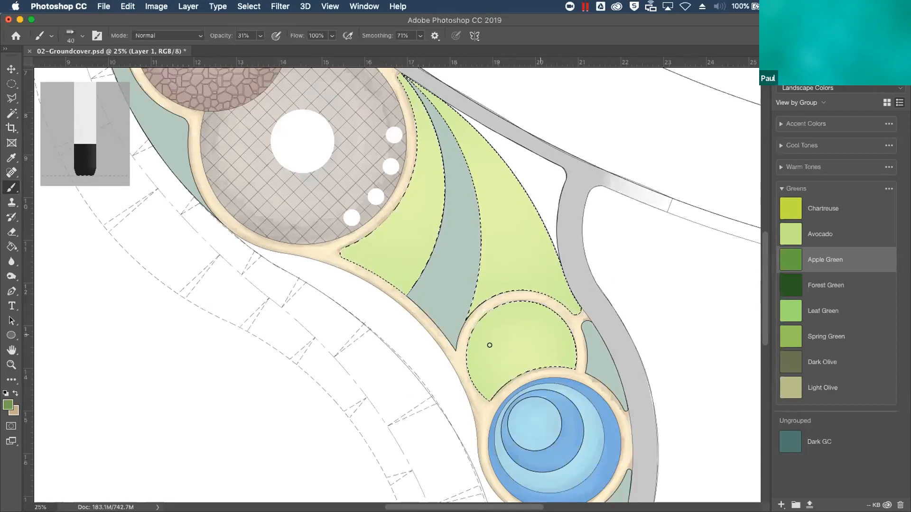
# Paint widely spaced diagonal Apple Green watercolor strokes across the light green circle and the crescent above it
pyautogui.moveTo(453, 380); pyautogui.dragTo(589, 317)
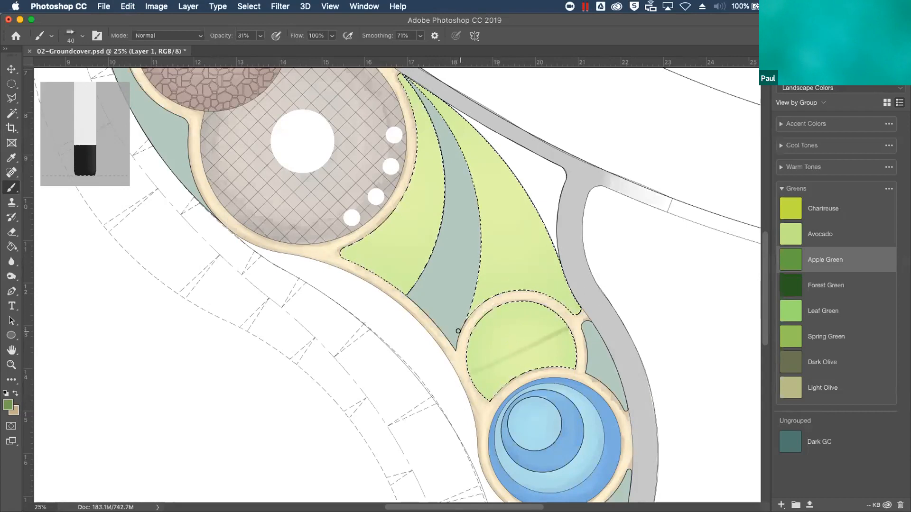
pyautogui.moveTo(518, 299); pyautogui.dragTo(560, 280)
pyautogui.moveTo(470, 262); pyautogui.dragTo(542, 218)
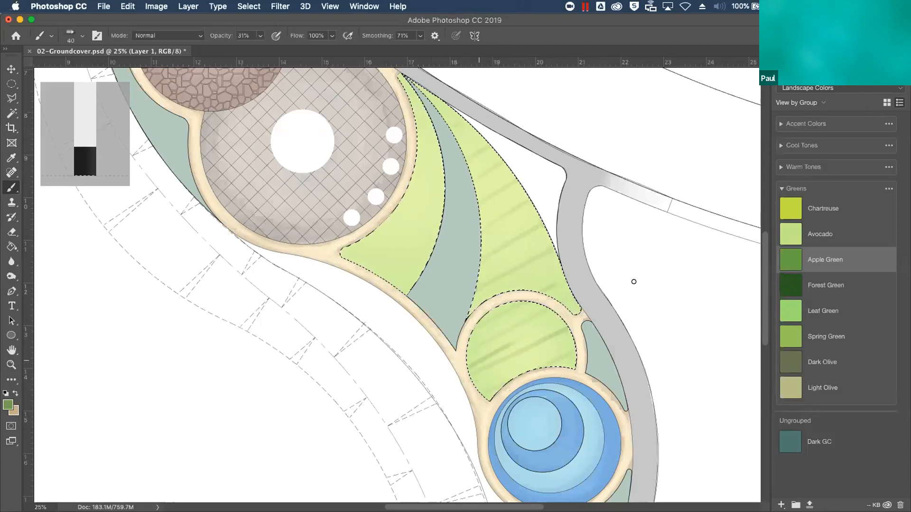
# Build up short, overlapping Apple Green strokes along the west edge of the light green circle above the pool
pyautogui.moveTo(457, 375)
pyautogui.mouseDown()
pyautogui.moveTo(579, 316)
pyautogui.moveTo(446, 390)
pyautogui.moveTo(562, 336)
pyautogui.moveTo(457, 396)
pyautogui.moveTo(542, 357)
pyautogui.moveTo(441, 390)
pyautogui.moveTo(555, 332)
pyautogui.moveTo(457, 377)
pyautogui.moveTo(545, 337)
pyautogui.moveTo(446, 369)
pyautogui.moveTo(560, 317)
pyautogui.moveTo(443, 363)
pyautogui.moveTo(569, 305)
pyautogui.moveTo(452, 348)
pyautogui.moveTo(547, 299)
pyautogui.moveTo(434, 350)
pyautogui.moveTo(548, 296)
pyautogui.moveTo(437, 344)
pyautogui.moveTo(552, 277)
pyautogui.moveTo(449, 326)
pyautogui.moveTo(549, 279)
pyautogui.moveTo(498, 315)
pyautogui.mouseUp()
pyautogui.moveTo(462, 345)
pyautogui.mouseDown()
pyautogui.moveTo(481, 342)
pyautogui.moveTo(453, 369)
pyautogui.mouseUp()
pyautogui.moveTo(457, 403); pyautogui.dragTo(518, 380)
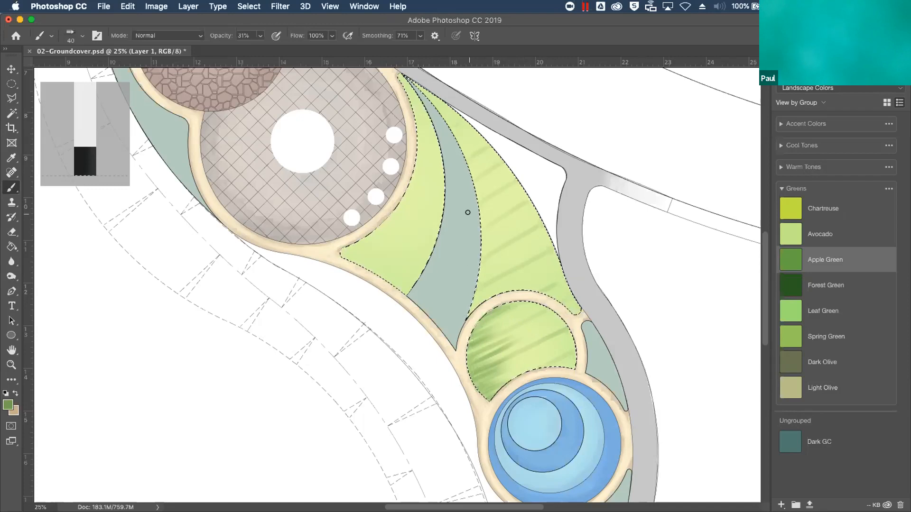
pyautogui.moveTo(450, 354); pyautogui.dragTo(488, 341)
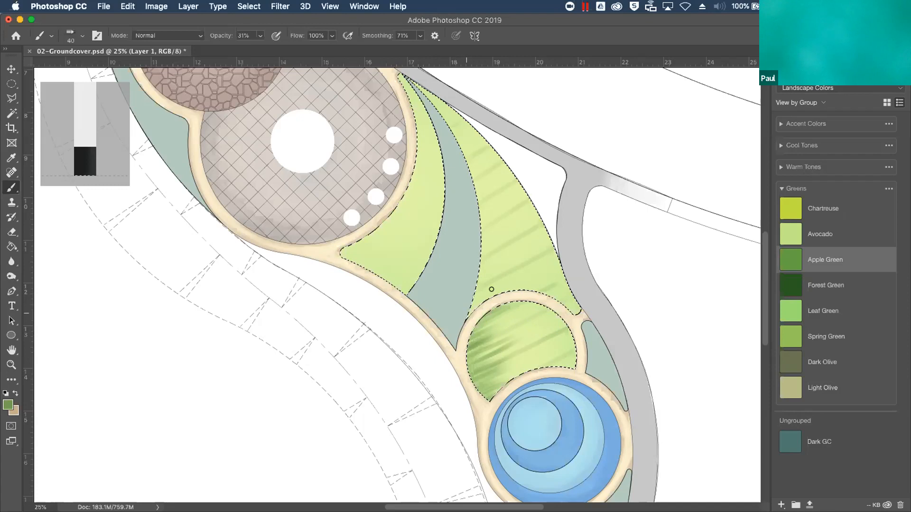
# Layer short diagonal Apple Green strokes along the west edge of the eastern crescent, up to its pointed tip
pyautogui.moveTo(462, 308)
pyautogui.mouseDown()
pyautogui.moveTo(498, 282)
pyautogui.moveTo(504, 261)
pyautogui.mouseUp()
pyautogui.moveTo(453, 275)
pyautogui.mouseDown()
pyautogui.moveTo(508, 243)
pyautogui.moveTo(537, 211)
pyautogui.mouseUp()
pyautogui.moveTo(455, 261)
pyautogui.mouseDown()
pyautogui.moveTo(533, 207)
pyautogui.moveTo(514, 216)
pyautogui.mouseUp()
pyautogui.moveTo(455, 241)
pyautogui.mouseDown()
pyautogui.moveTo(504, 208)
pyautogui.moveTo(487, 185)
pyautogui.moveTo(496, 179)
pyautogui.mouseUp()
pyautogui.moveTo(453, 196)
pyautogui.mouseDown()
pyautogui.moveTo(498, 170)
pyautogui.moveTo(503, 149)
pyautogui.mouseUp()
pyautogui.moveTo(443, 170); pyautogui.dragTo(516, 131)
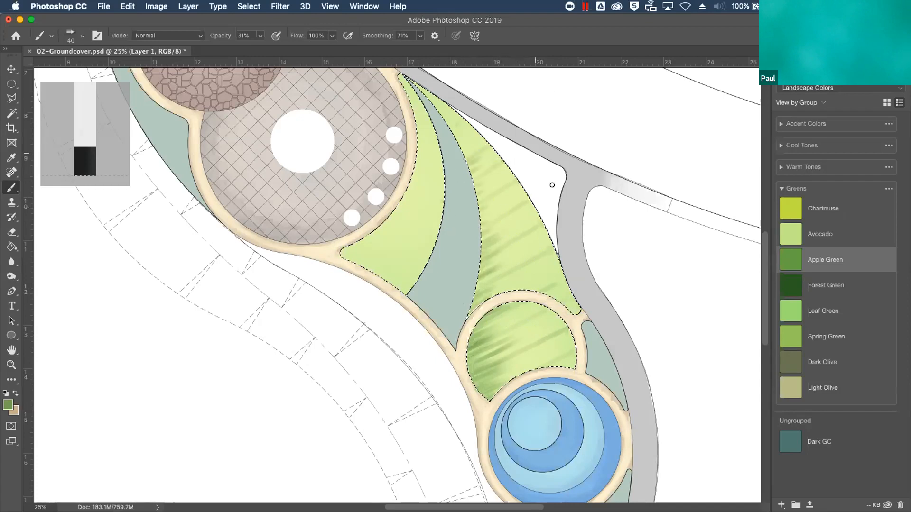
pyautogui.moveTo(448, 155)
pyautogui.mouseDown()
pyautogui.moveTo(501, 131)
pyautogui.moveTo(492, 120)
pyautogui.mouseUp()
pyautogui.moveTo(442, 137)
pyautogui.mouseDown()
pyautogui.moveTo(473, 109)
pyautogui.moveTo(446, 82)
pyautogui.mouseUp()
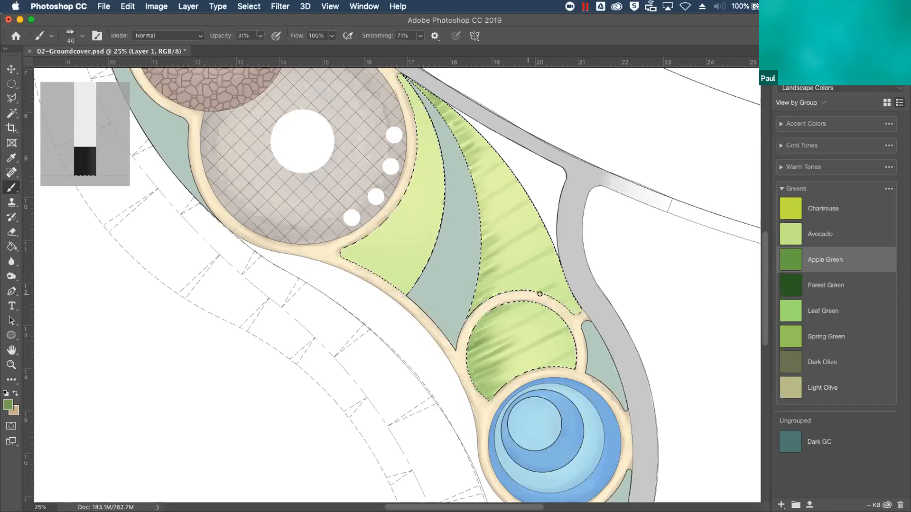
# Try scribbling loose looping strokes over the light green area beside the lattice-paved circle, and undo them
pyautogui.moveTo(403, 243)
pyautogui.mouseDown()
pyautogui.moveTo(424, 210)
pyautogui.moveTo(400, 196)
pyautogui.moveTo(407, 234)
pyautogui.moveTo(395, 268)
pyautogui.moveTo(432, 164)
pyautogui.moveTo(434, 227)
pyautogui.moveTo(395, 232)
pyautogui.moveTo(377, 251)
pyautogui.moveTo(404, 267)
pyautogui.moveTo(385, 252)
pyautogui.moveTo(413, 215)
pyautogui.moveTo(424, 150)
pyautogui.moveTo(431, 200)
pyautogui.moveTo(416, 262)
pyautogui.moveTo(407, 226)
pyautogui.moveTo(382, 254)
pyautogui.moveTo(364, 248)
pyautogui.moveTo(390, 263)
pyautogui.moveTo(389, 280)
pyautogui.moveTo(382, 253)
pyautogui.mouseUp()
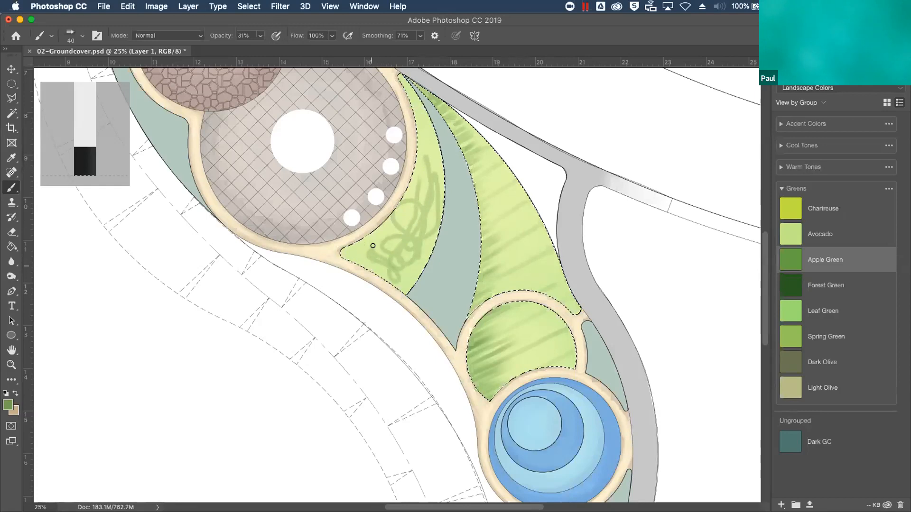
pyautogui.moveTo(372, 241)
pyautogui.mouseDown()
pyautogui.moveTo(362, 257)
pyautogui.moveTo(382, 231)
pyautogui.moveTo(378, 239)
pyautogui.mouseUp()
pyautogui.press('super+z')
pyautogui.press('super+z')
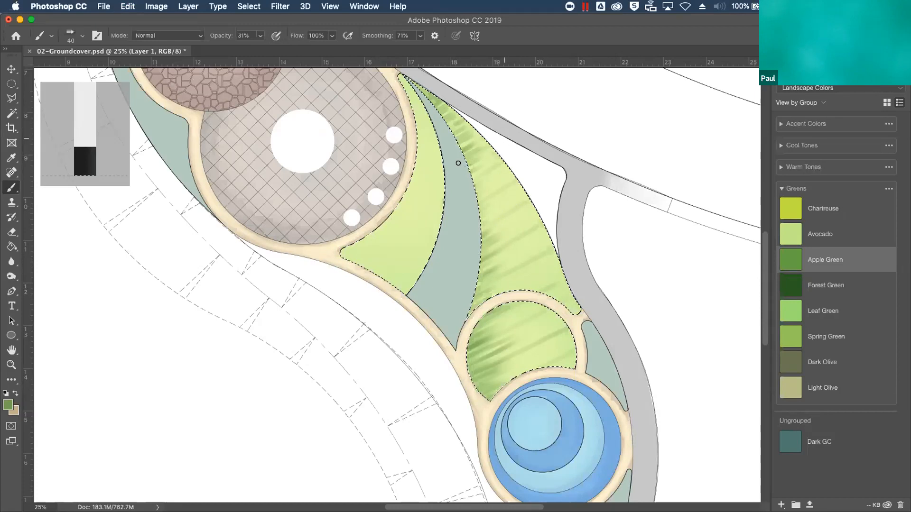
# Shade the east edges of the crescent and the light green circle with short diagonal Apple Green strokes
pyautogui.moveTo(471, 199); pyautogui.dragTo(467, 201)
pyautogui.moveTo(532, 179)
pyautogui.mouseDown()
pyautogui.moveTo(484, 203)
pyautogui.moveTo(481, 227)
pyautogui.mouseUp()
pyautogui.moveTo(535, 196); pyautogui.dragTo(481, 234)
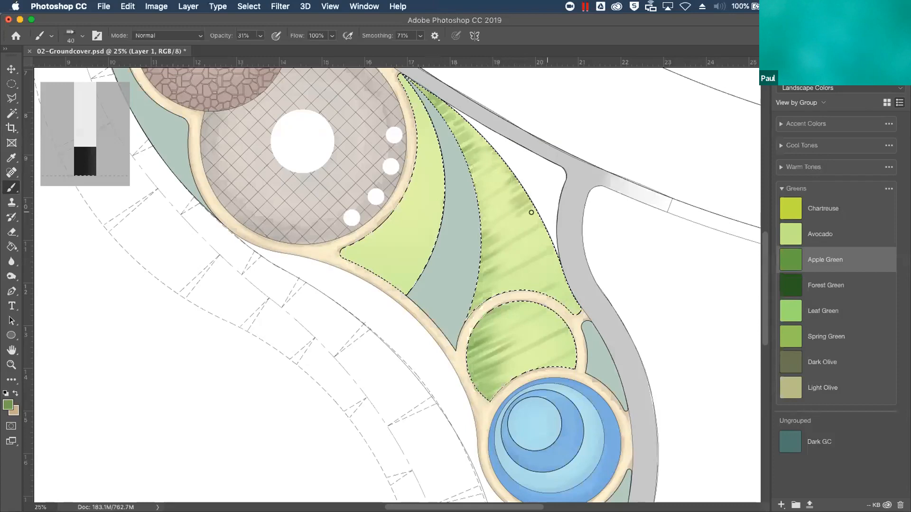
pyautogui.moveTo(542, 204)
pyautogui.mouseDown()
pyautogui.moveTo(482, 254)
pyautogui.moveTo(554, 250)
pyautogui.moveTo(500, 267)
pyautogui.moveTo(563, 230)
pyautogui.moveTo(477, 281)
pyautogui.moveTo(549, 230)
pyautogui.moveTo(498, 260)
pyautogui.moveTo(509, 252)
pyautogui.moveTo(564, 263)
pyautogui.moveTo(505, 279)
pyautogui.moveTo(570, 241)
pyautogui.moveTo(497, 279)
pyautogui.moveTo(501, 292)
pyautogui.moveTo(569, 260)
pyautogui.moveTo(510, 289)
pyautogui.moveTo(501, 290)
pyautogui.moveTo(567, 251)
pyautogui.moveTo(559, 253)
pyautogui.moveTo(576, 270)
pyautogui.moveTo(568, 275)
pyautogui.moveTo(581, 275)
pyautogui.moveTo(522, 311)
pyautogui.moveTo(542, 319)
pyautogui.moveTo(588, 297)
pyautogui.moveTo(543, 299)
pyautogui.mouseUp()
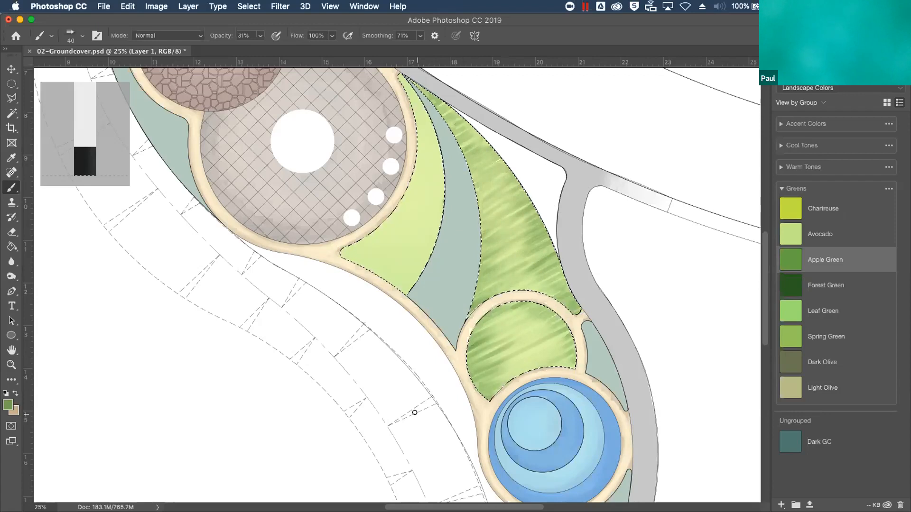
# Make the Avocado swatch the foreground color
pyautogui.click(806, 235)
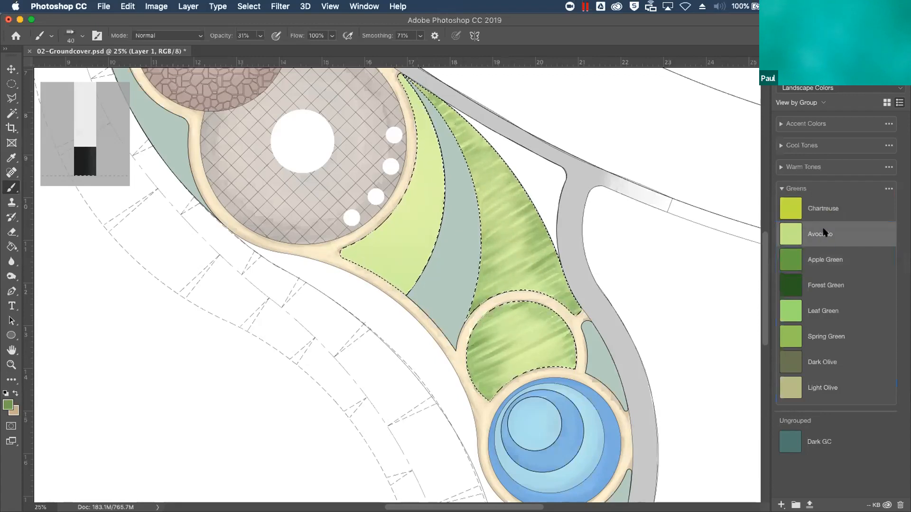
pyautogui.click(821, 236)
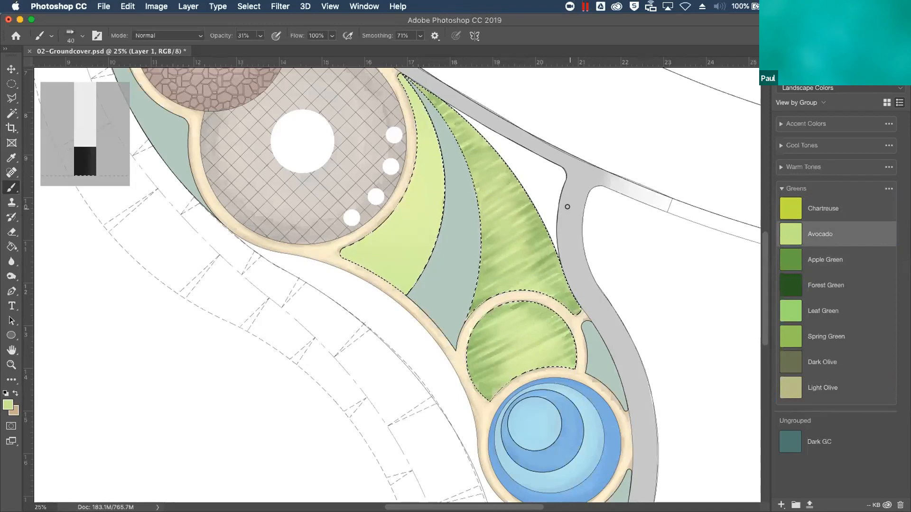
# Reduce the opacity of the painted texture on Layer 1 to 67% and clear the groundcover selection
pyautogui.press('F7')
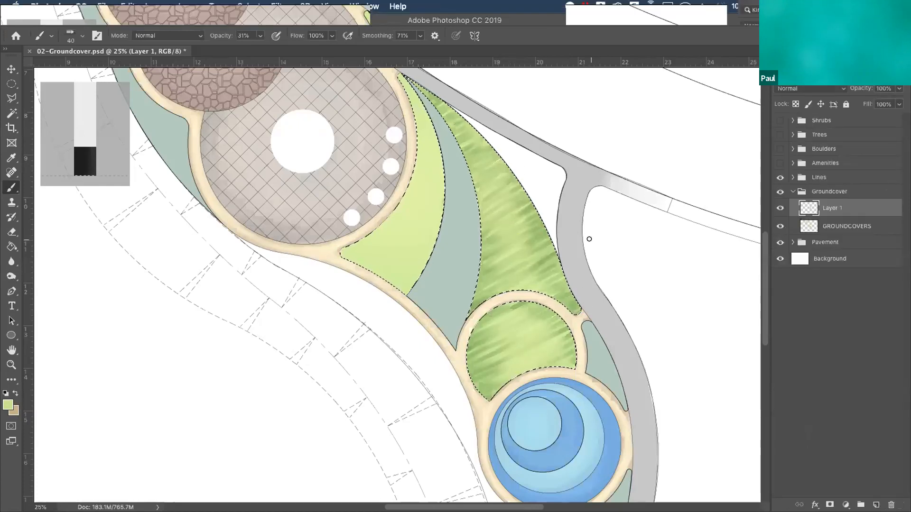
pyautogui.click(899, 88)
pyautogui.moveTo(898, 102)
pyautogui.mouseDown()
pyautogui.moveTo(860, 102)
pyautogui.moveTo(899, 103)
pyautogui.moveTo(873, 102)
pyautogui.moveTo(882, 103)
pyautogui.mouseUp()
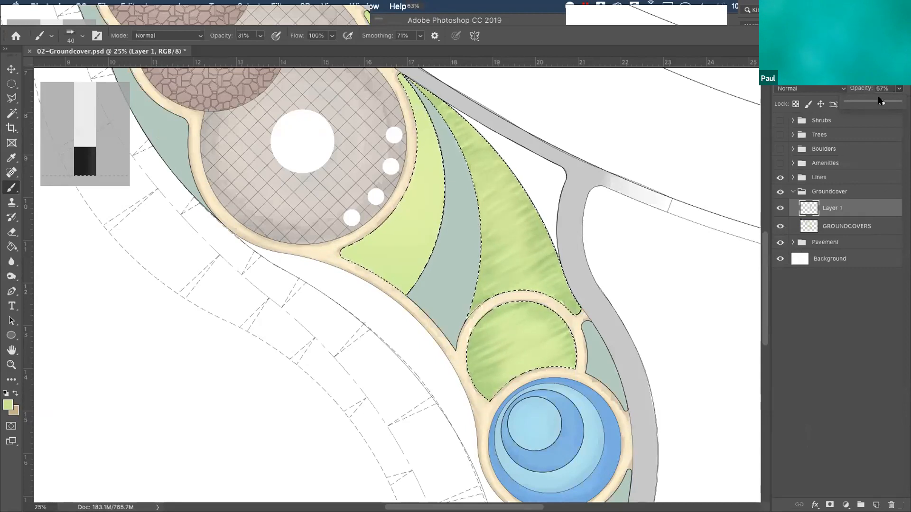
pyautogui.press('super+minus')
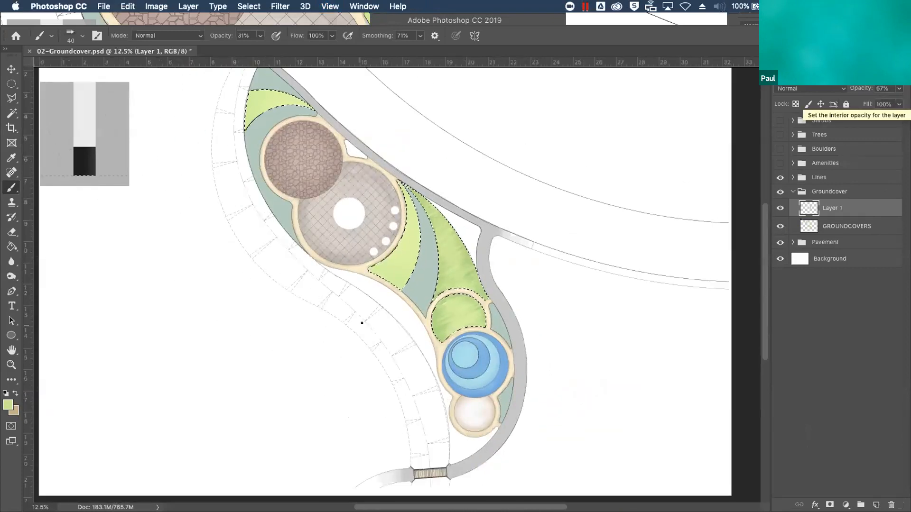
pyautogui.moveTo(310, 248)
pyautogui.mouseDown()
pyautogui.moveTo(362, 315)
pyautogui.moveTo(401, 397)
pyautogui.moveTo(381, 325)
pyautogui.mouseUp()
pyautogui.hotkey('ctrl', 'r')
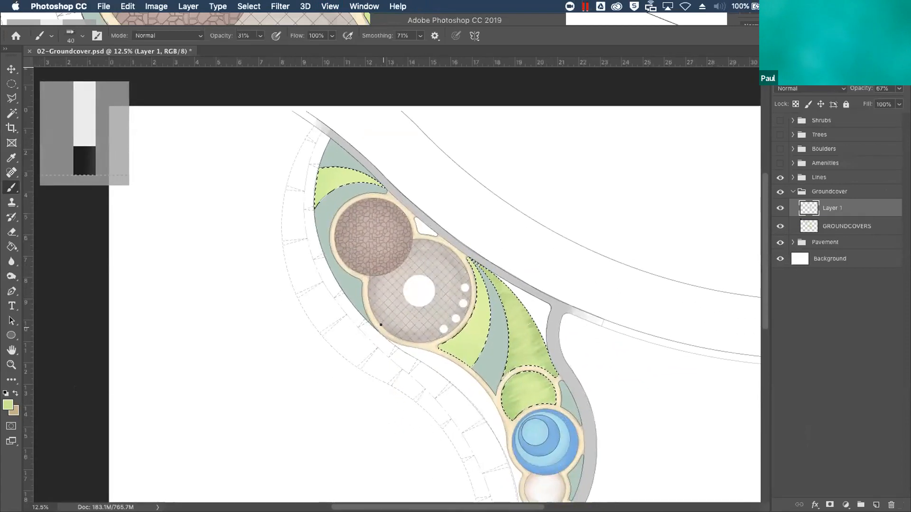
pyautogui.hotkey('ctrl', 'd')
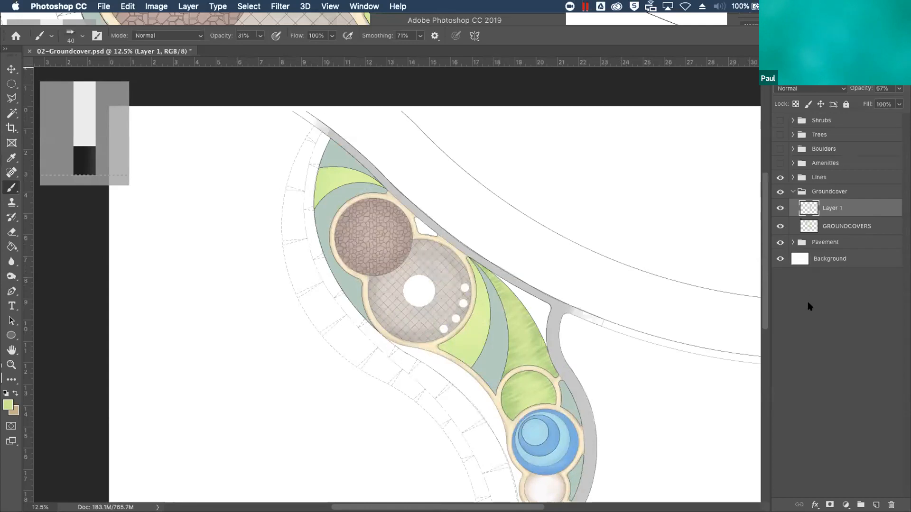
# Rename Layer 1 as Carex Texture
pyautogui.doubleClick(834, 208)
pyautogui.write('Carex Texture')
pyautogui.press('Return')
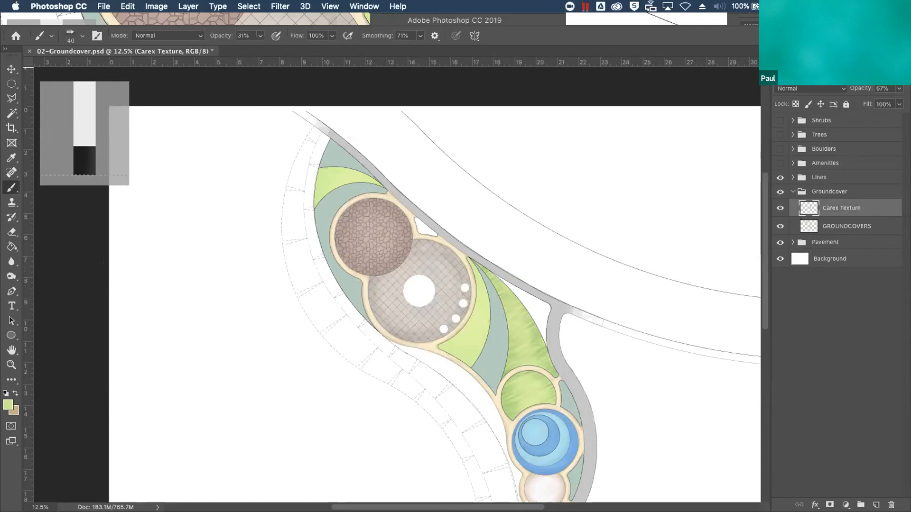
# Add a new layer above Carex Texture and name it Swale
pyautogui.click(877, 505)
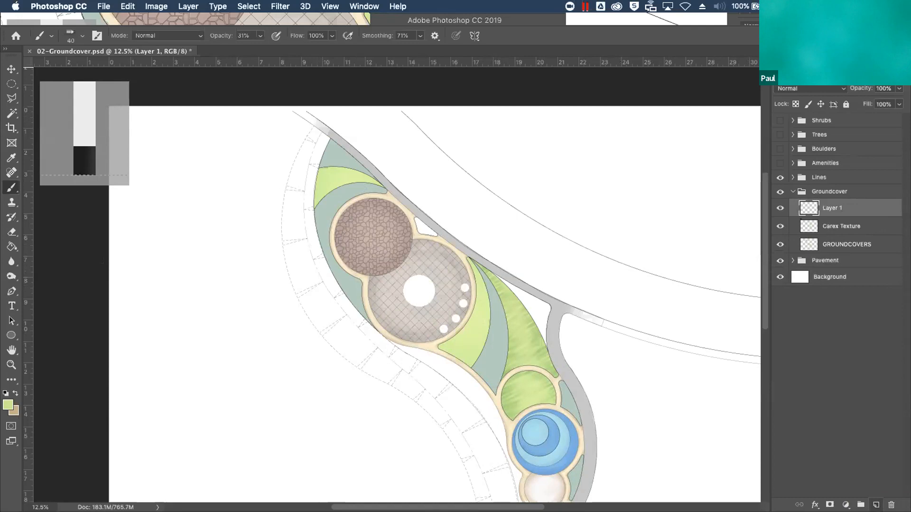
pyautogui.doubleClick(828, 207)
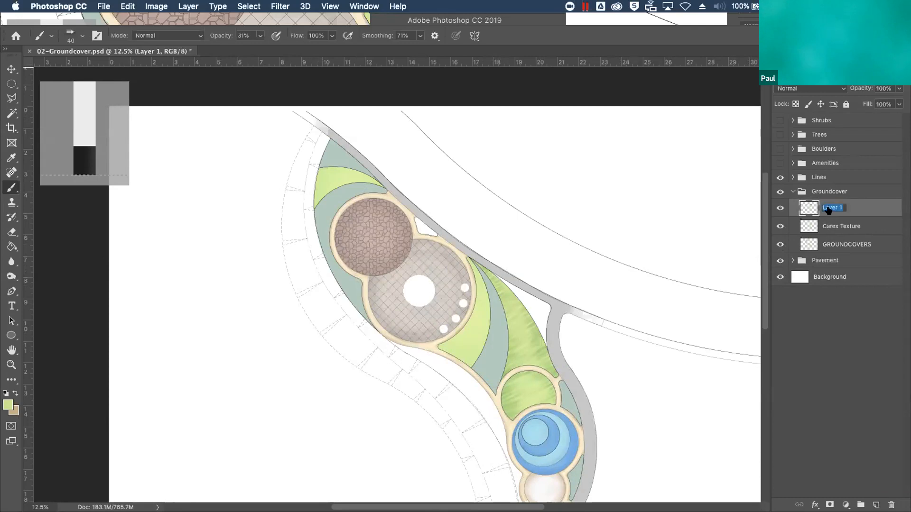
pyautogui.write('Swale')
pyautogui.press('Return')
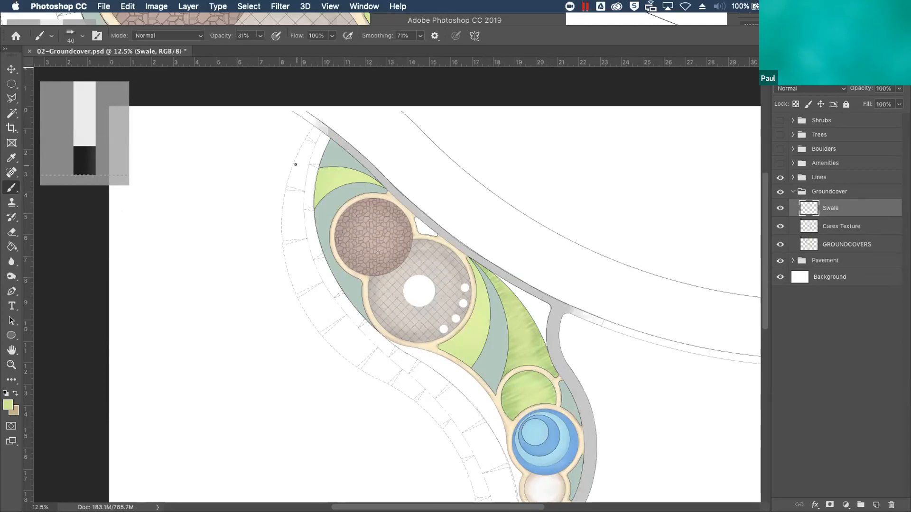
# Select the north end of the swale with the Polygonal Lasso, tracing the gray path, the planting edge and the dashed outer line
pyautogui.scroll(3, 296, 165)
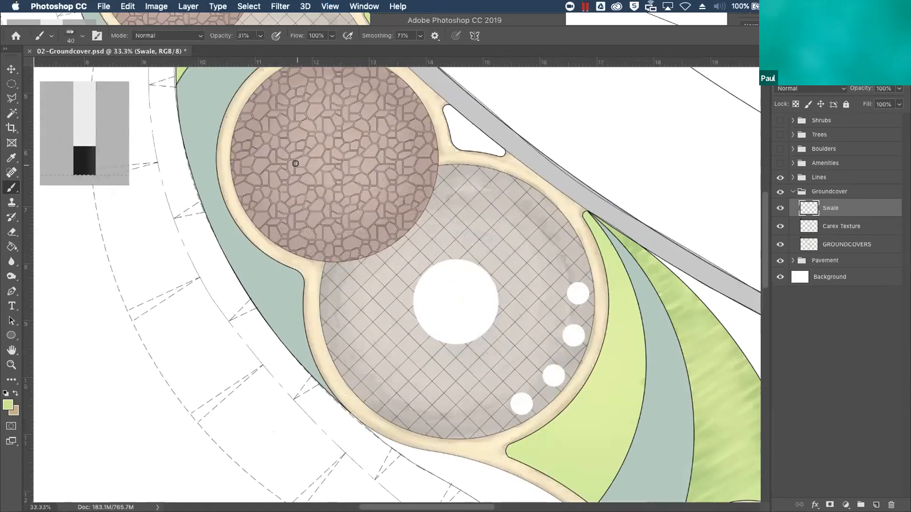
pyautogui.moveTo(213, 150)
pyautogui.mouseDown()
pyautogui.moveTo(393, 393)
pyautogui.moveTo(405, 373)
pyautogui.mouseUp()
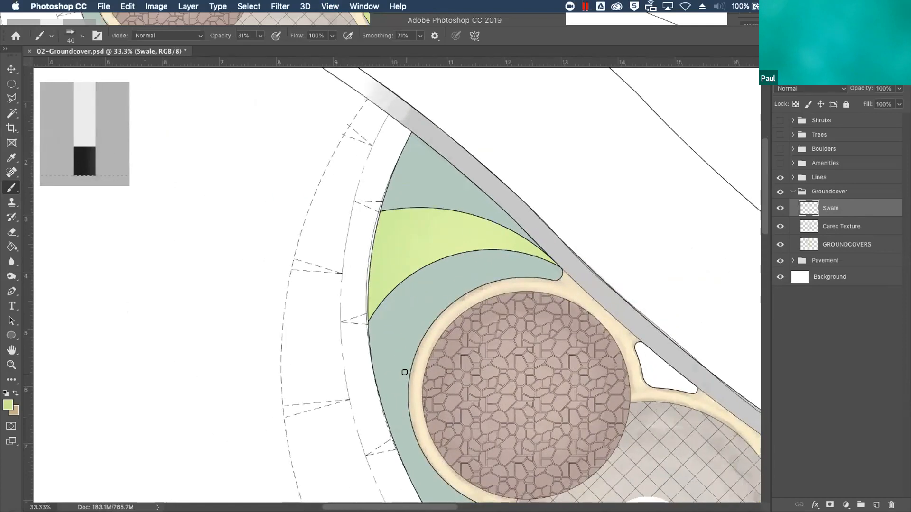
pyautogui.click(14, 97)
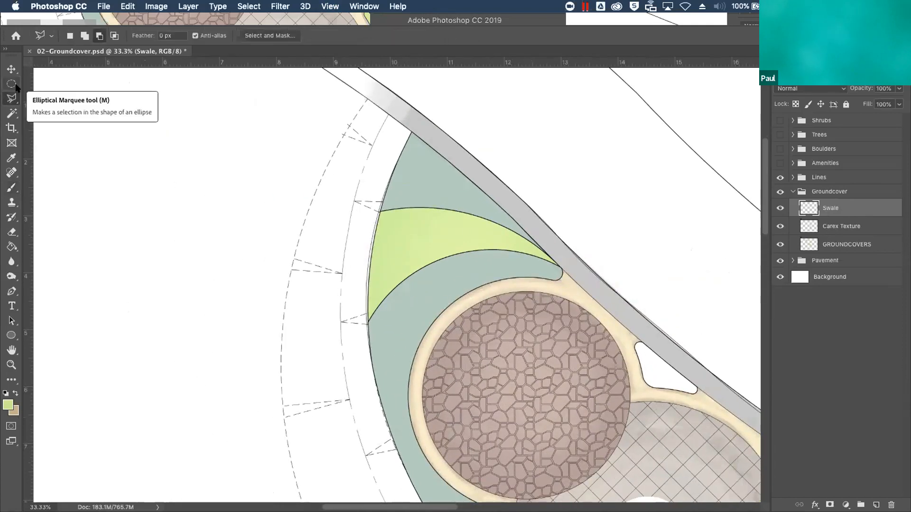
pyautogui.click(367, 98)
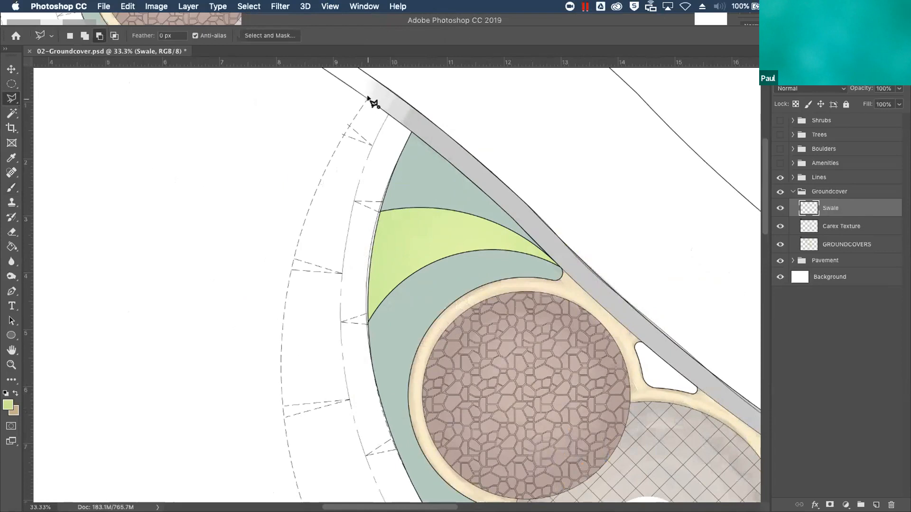
pyautogui.click(411, 133)
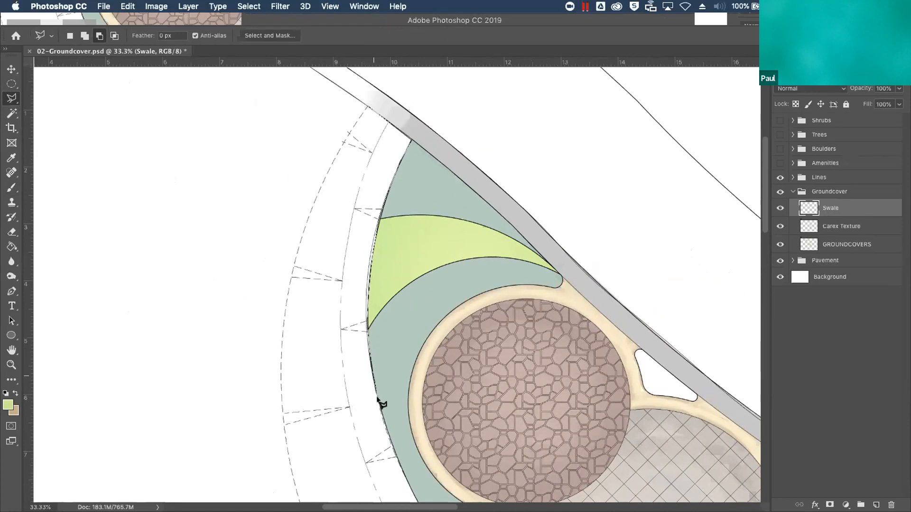
pyautogui.click(378, 407)
pyautogui.click(281, 421)
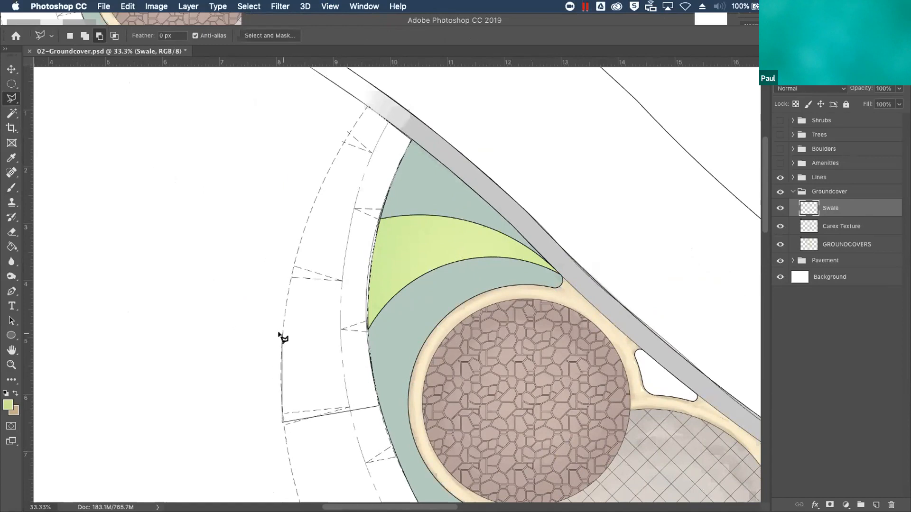
pyautogui.click(292, 267)
pyautogui.click(311, 209)
pyautogui.click(334, 156)
pyautogui.click(351, 126)
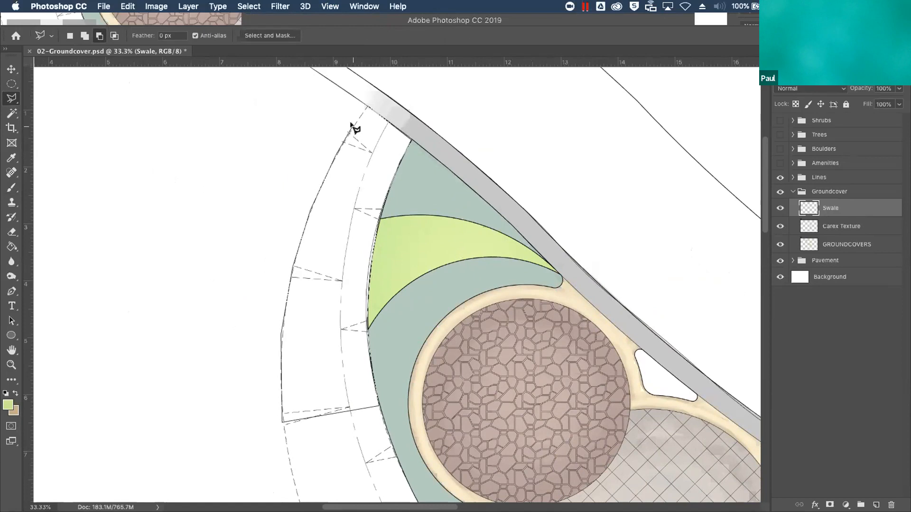
pyautogui.click(369, 110)
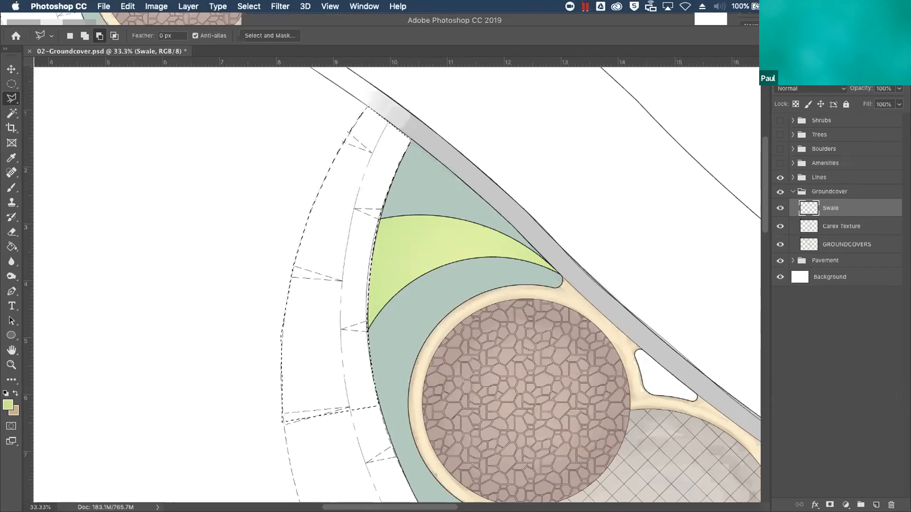
# Make the Light Sand swatch from the Warm Tones group the foreground color
pyautogui.click(817, 57)
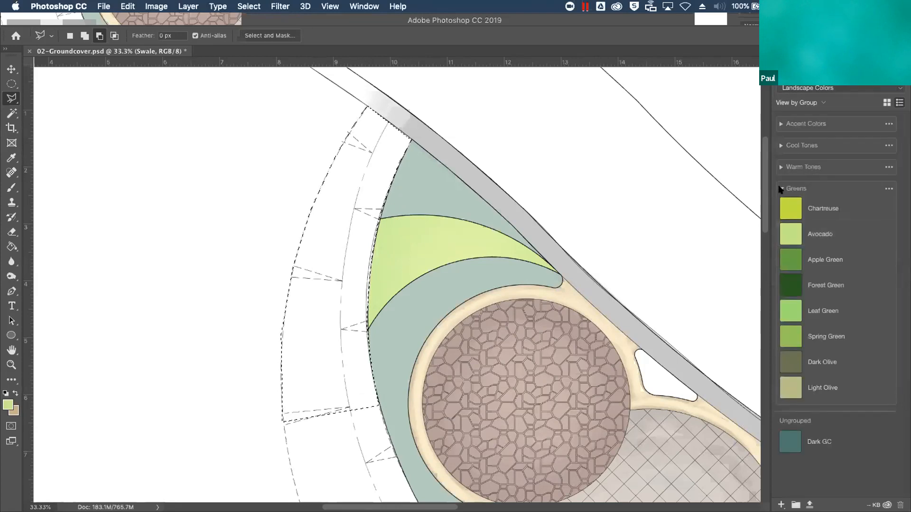
pyautogui.click(781, 188)
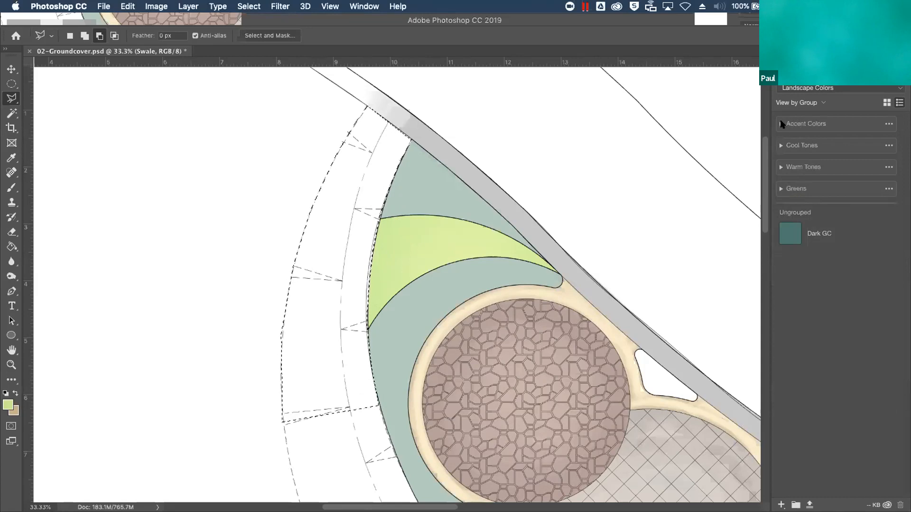
pyautogui.click(780, 167)
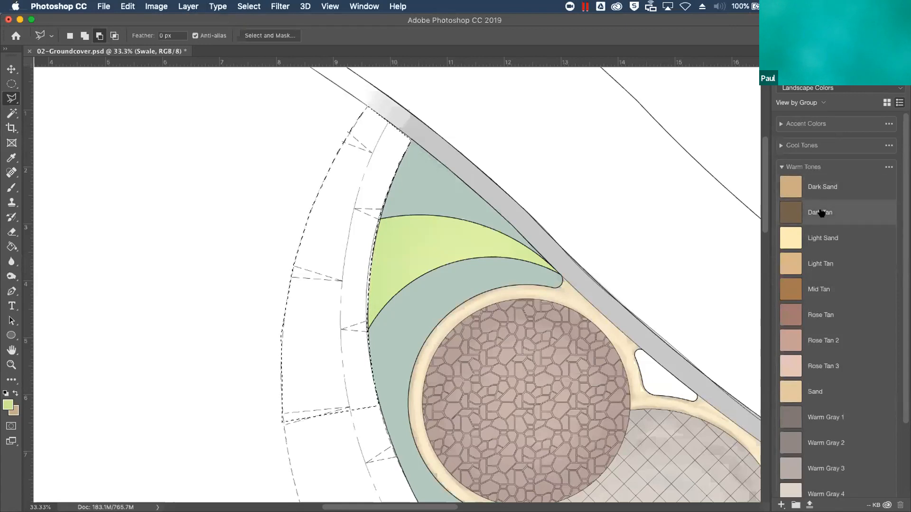
pyautogui.click(828, 187)
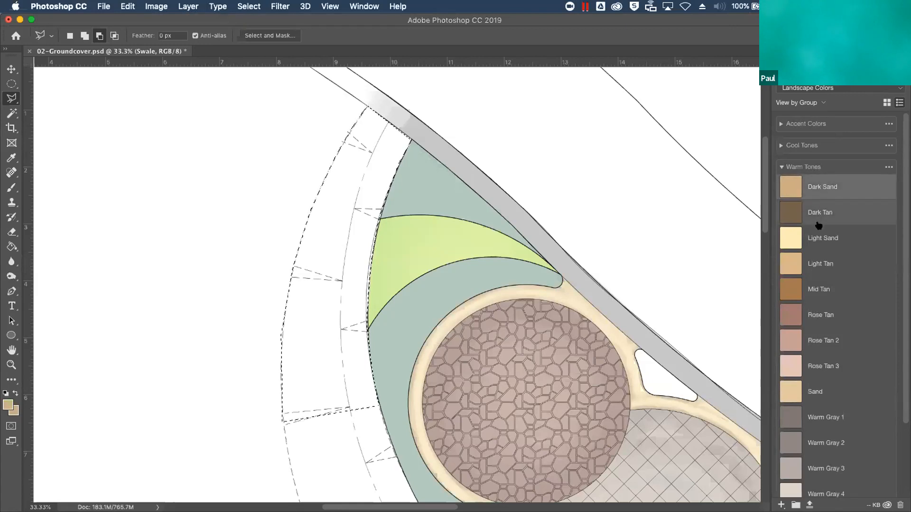
pyautogui.click(831, 244)
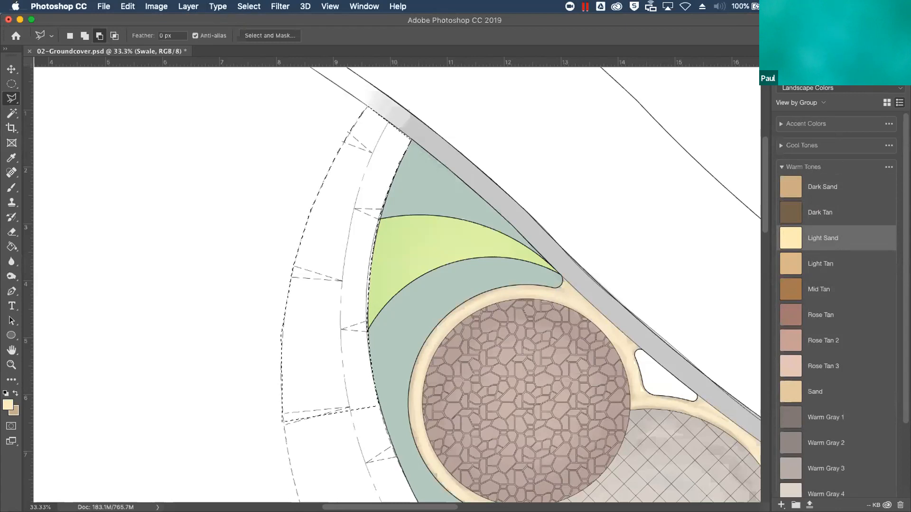
# Set up the Round Watercolor brush at 80 px and 100% opacity for painting on the Swale layer
pyautogui.click(785, 61)
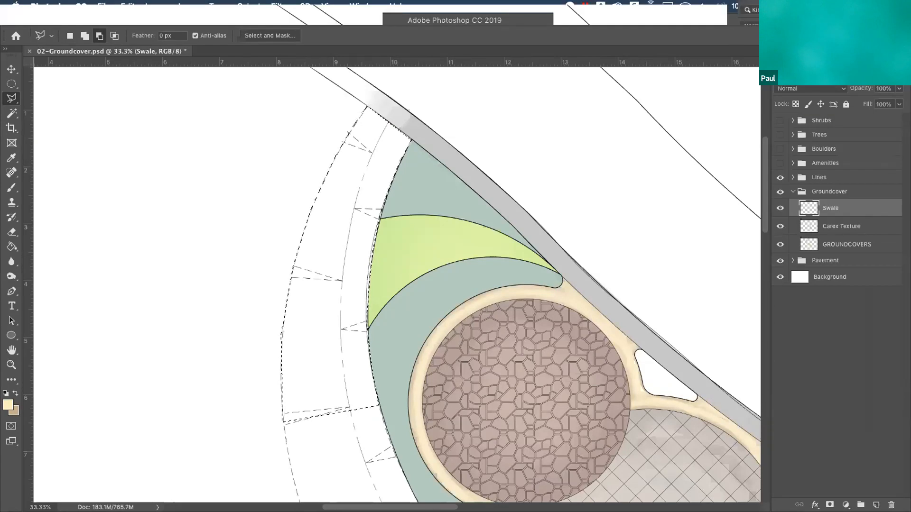
pyautogui.press('b')
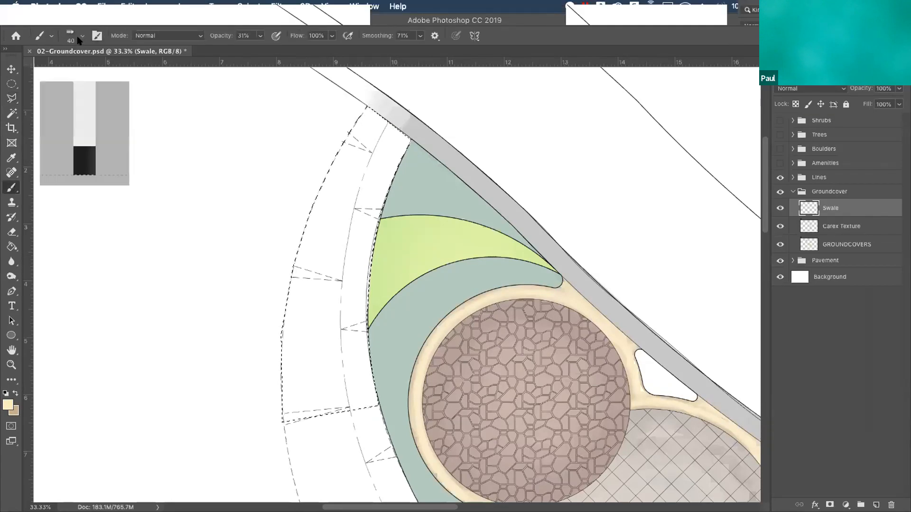
pyautogui.click(79, 41)
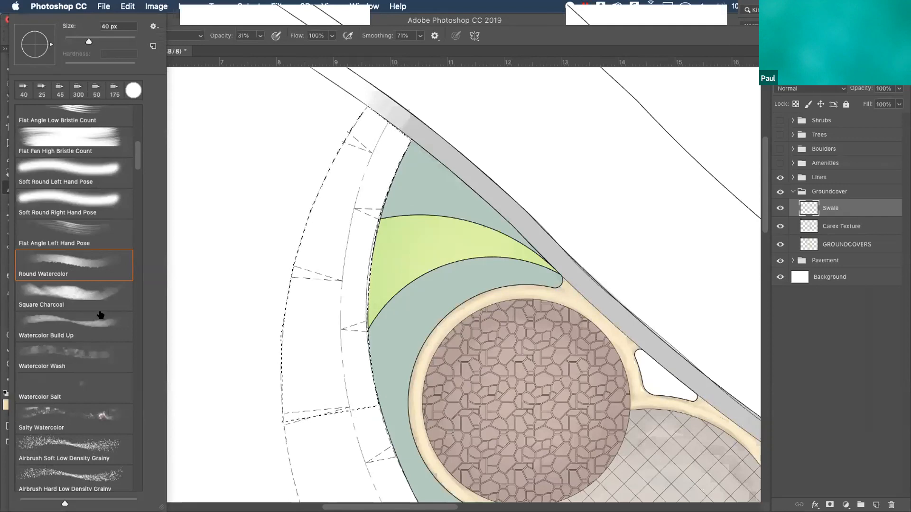
pyautogui.click(220, 212)
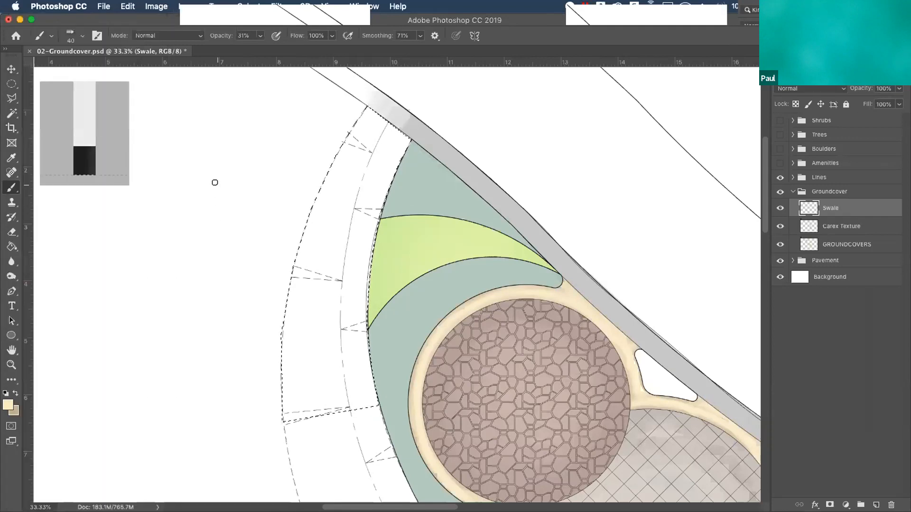
pyautogui.click(260, 36)
pyautogui.moveTo(259, 49); pyautogui.dragTo(332, 46)
# Cover the whole selected north end of the swale with overlapping Light Sand brush strokes
pyautogui.moveTo(408, 140)
pyautogui.mouseDown()
pyautogui.moveTo(384, 180)
pyautogui.moveTo(362, 307)
pyautogui.mouseUp()
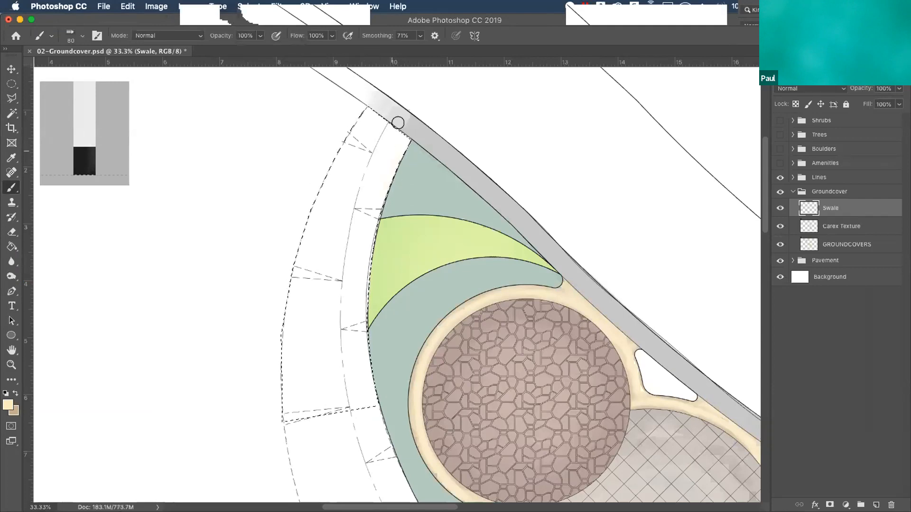
pyautogui.moveTo(398, 123); pyautogui.dragTo(366, 247)
pyautogui.moveTo(308, 246)
pyautogui.mouseDown()
pyautogui.moveTo(338, 142)
pyautogui.moveTo(362, 118)
pyautogui.moveTo(311, 258)
pyautogui.moveTo(304, 323)
pyautogui.mouseUp()
pyautogui.moveTo(284, 386)
pyautogui.mouseDown()
pyautogui.moveTo(282, 303)
pyautogui.moveTo(328, 198)
pyautogui.moveTo(310, 273)
pyautogui.moveTo(351, 138)
pyautogui.moveTo(374, 122)
pyautogui.moveTo(319, 339)
pyautogui.moveTo(329, 332)
pyautogui.moveTo(391, 116)
pyautogui.moveTo(356, 429)
pyautogui.moveTo(369, 399)
pyautogui.moveTo(372, 171)
pyautogui.moveTo(358, 260)
pyautogui.moveTo(384, 126)
pyautogui.moveTo(348, 187)
pyautogui.moveTo(343, 365)
pyautogui.moveTo(354, 385)
pyautogui.moveTo(319, 402)
pyautogui.moveTo(283, 403)
pyautogui.moveTo(356, 321)
pyautogui.moveTo(345, 422)
pyautogui.moveTo(357, 204)
pyautogui.moveTo(337, 261)
pyautogui.moveTo(375, 411)
pyautogui.moveTo(356, 291)
pyautogui.moveTo(322, 394)
pyautogui.moveTo(327, 283)
pyautogui.moveTo(311, 380)
pyautogui.moveTo(364, 144)
pyautogui.moveTo(307, 369)
pyautogui.moveTo(279, 393)
pyautogui.mouseUp()
pyautogui.moveTo(347, 204); pyautogui.dragTo(401, 137)
pyautogui.moveTo(340, 155)
pyautogui.mouseDown()
pyautogui.moveTo(307, 346)
pyautogui.moveTo(349, 174)
pyautogui.moveTo(303, 382)
pyautogui.mouseUp()
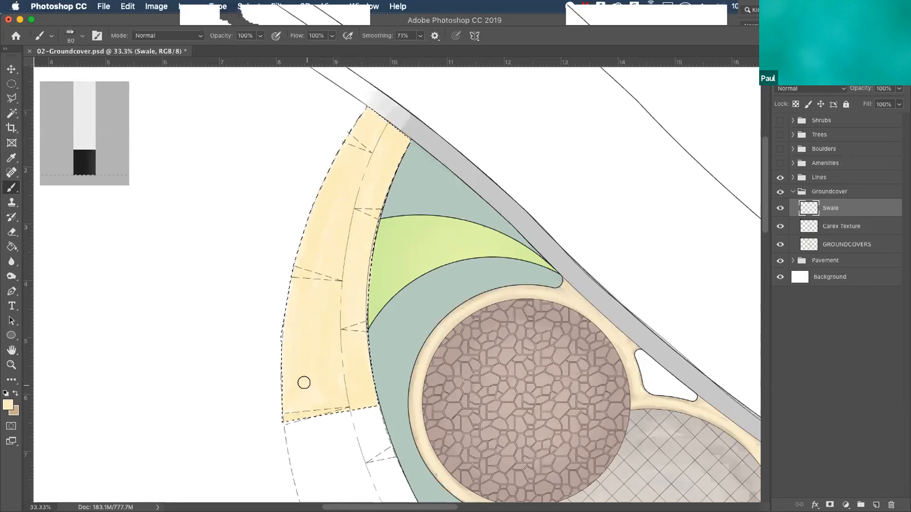
# Switch to the darker sand background color and paint a shaded band along the swale's path end and inner planting edge
pyautogui.press('x')
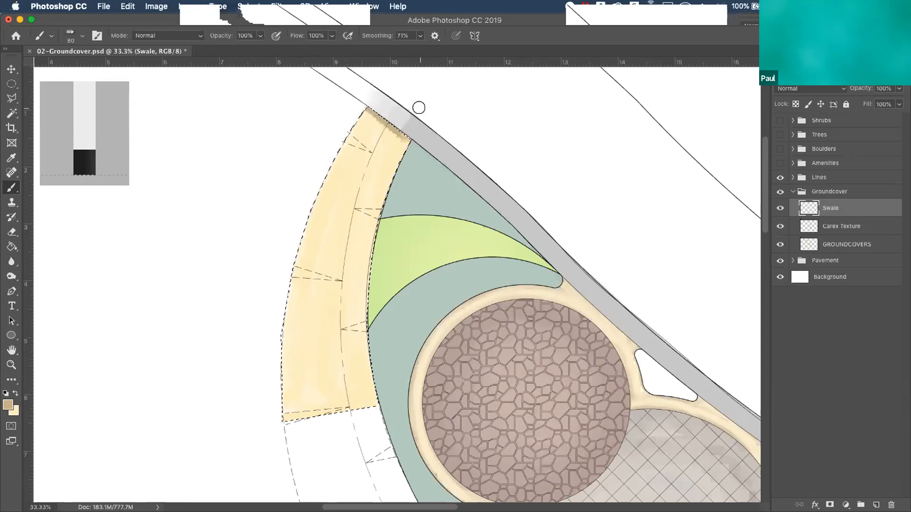
pyautogui.moveTo(393, 138)
pyautogui.mouseDown()
pyautogui.moveTo(368, 102)
pyautogui.moveTo(392, 129)
pyautogui.moveTo(395, 157)
pyautogui.moveTo(399, 143)
pyautogui.moveTo(357, 235)
pyautogui.moveTo(372, 188)
pyautogui.moveTo(352, 314)
pyautogui.moveTo(365, 214)
pyautogui.moveTo(352, 284)
pyautogui.moveTo(357, 264)
pyautogui.moveTo(359, 382)
pyautogui.moveTo(349, 281)
pyautogui.moveTo(364, 410)
pyautogui.mouseUp()
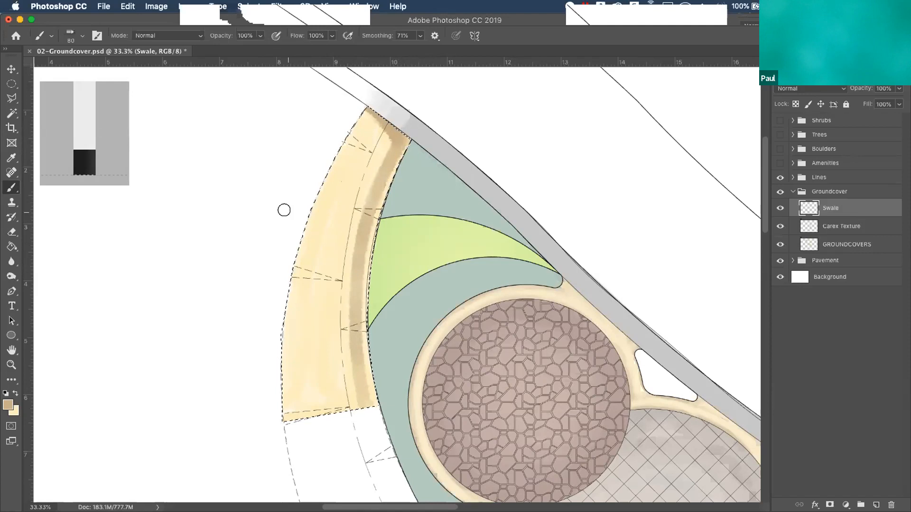
pyautogui.moveTo(383, 156)
pyautogui.mouseDown()
pyautogui.moveTo(355, 268)
pyautogui.moveTo(352, 335)
pyautogui.moveTo(365, 425)
pyautogui.mouseUp()
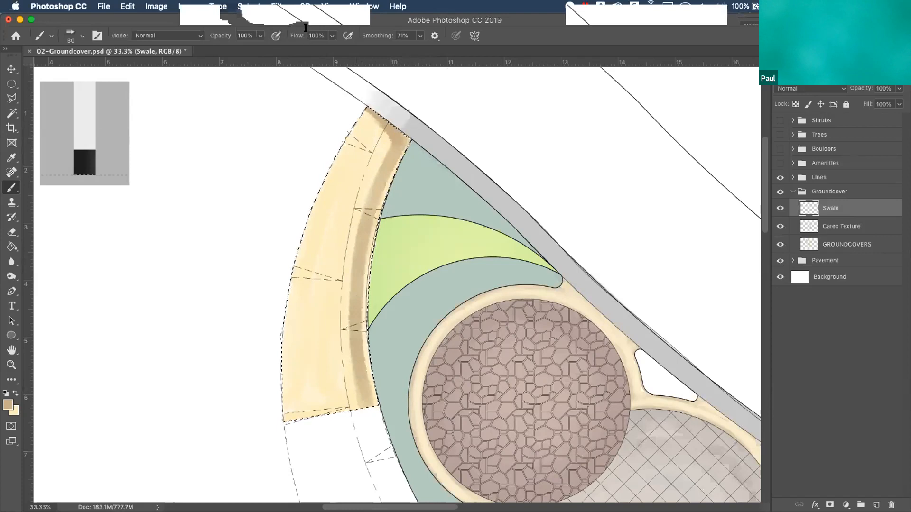
# Lower the brush opacity to 33% and blend the darker sand band out to the swale's dashed centerline
pyautogui.click(260, 36)
pyautogui.moveTo(263, 49); pyautogui.dragTo(224, 52)
pyautogui.moveTo(382, 136)
pyautogui.mouseDown()
pyautogui.moveTo(337, 311)
pyautogui.moveTo(359, 216)
pyautogui.moveTo(343, 318)
pyautogui.moveTo(345, 371)
pyautogui.moveTo(344, 283)
pyautogui.moveTo(347, 373)
pyautogui.moveTo(362, 435)
pyautogui.moveTo(345, 303)
pyautogui.moveTo(347, 382)
pyautogui.mouseUp()
pyautogui.moveTo(359, 190)
pyautogui.mouseDown()
pyautogui.moveTo(342, 240)
pyautogui.moveTo(362, 167)
pyautogui.moveTo(336, 378)
pyautogui.moveTo(382, 140)
pyautogui.moveTo(340, 289)
pyautogui.moveTo(351, 234)
pyautogui.moveTo(340, 327)
pyautogui.moveTo(378, 130)
pyautogui.moveTo(337, 270)
pyautogui.moveTo(342, 418)
pyautogui.moveTo(389, 129)
pyautogui.moveTo(327, 258)
pyautogui.moveTo(319, 443)
pyautogui.moveTo(381, 143)
pyautogui.moveTo(374, 101)
pyautogui.moveTo(384, 130)
pyautogui.moveTo(368, 175)
pyautogui.moveTo(348, 420)
pyautogui.mouseUp()
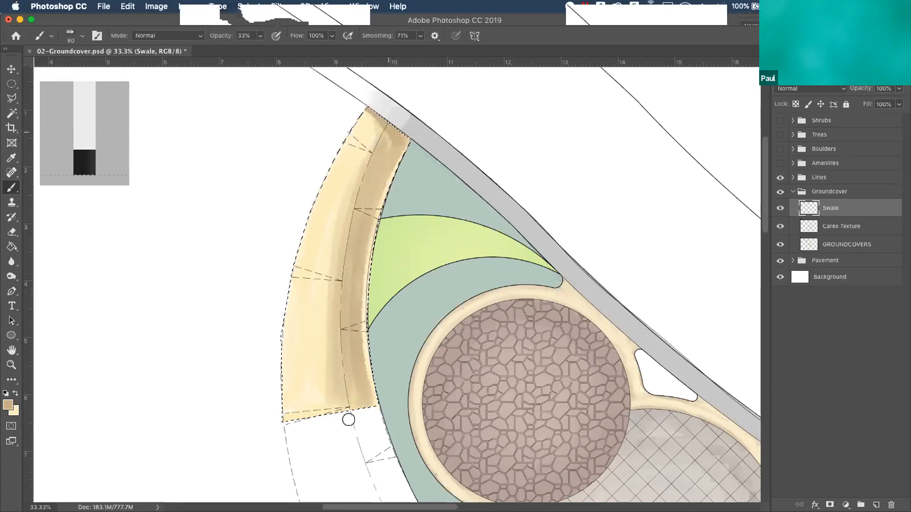
# Soften the swale's shading with alternating light and dark sand strokes at 33% opacity, and clear the selection
pyautogui.press('x')
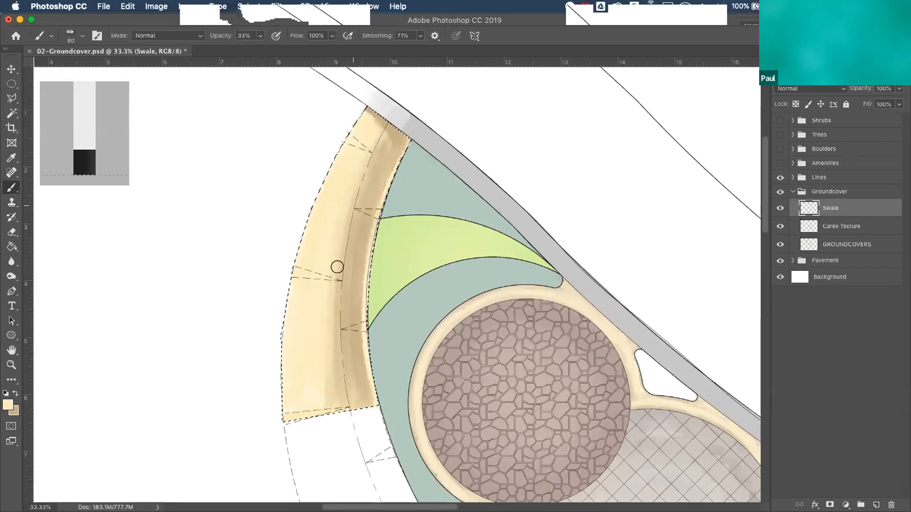
pyautogui.moveTo(289, 421); pyautogui.dragTo(291, 329)
pyautogui.press('x')
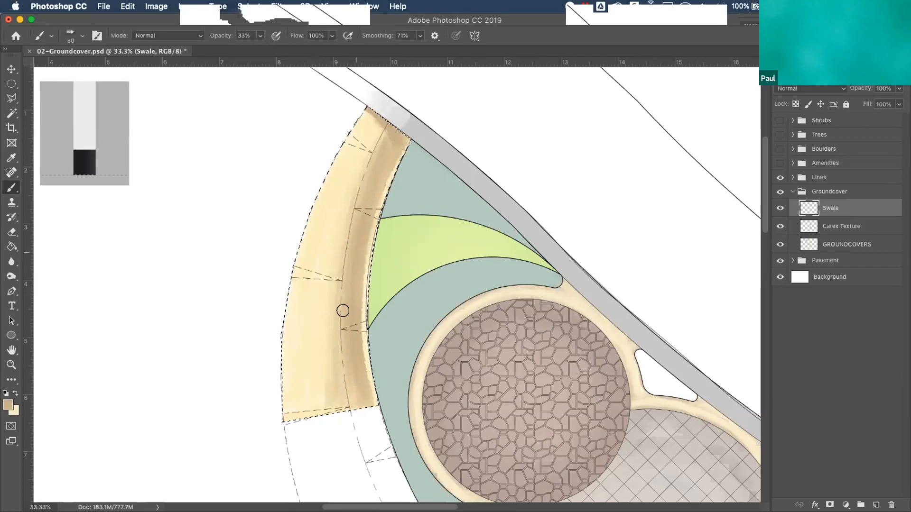
pyautogui.moveTo(363, 439)
pyautogui.mouseDown()
pyautogui.moveTo(340, 326)
pyautogui.moveTo(343, 421)
pyautogui.moveTo(338, 371)
pyautogui.mouseUp()
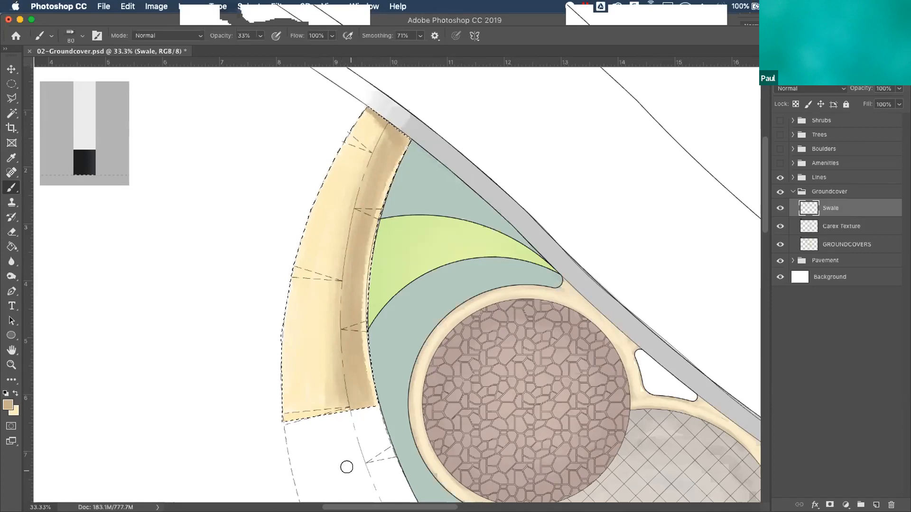
pyautogui.moveTo(373, 132)
pyautogui.mouseDown()
pyautogui.moveTo(323, 264)
pyautogui.moveTo(319, 393)
pyautogui.mouseUp()
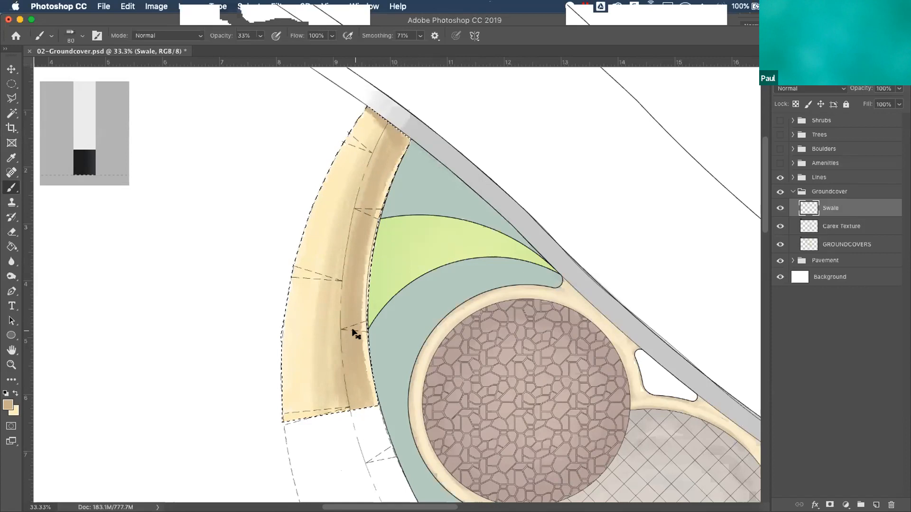
pyautogui.press('super+d')
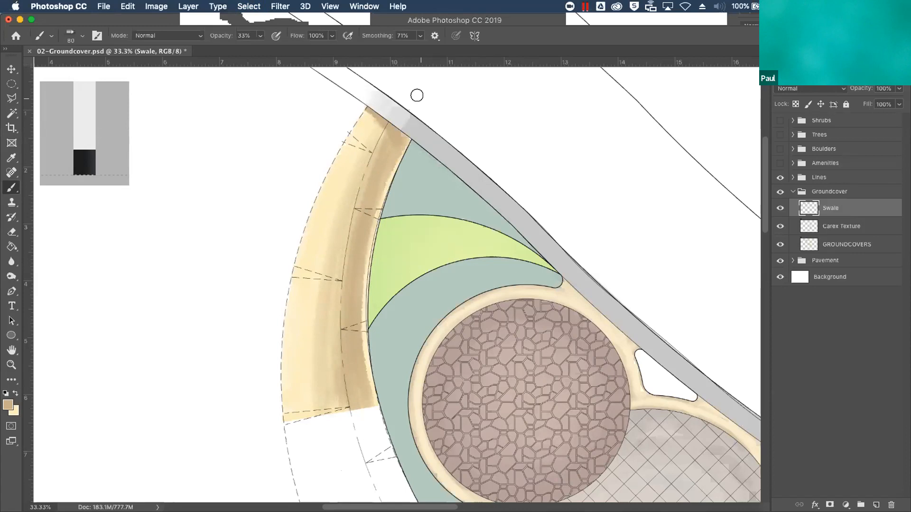
# Make the Boulders group visible, view the swale's north end at 100%, and expand the group to show its layer
pyautogui.click(780, 150)
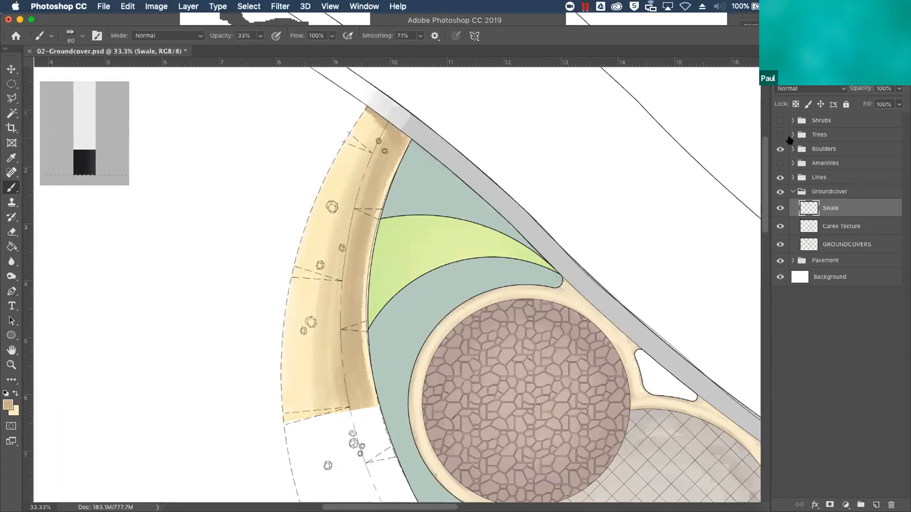
pyautogui.press('super+equal')
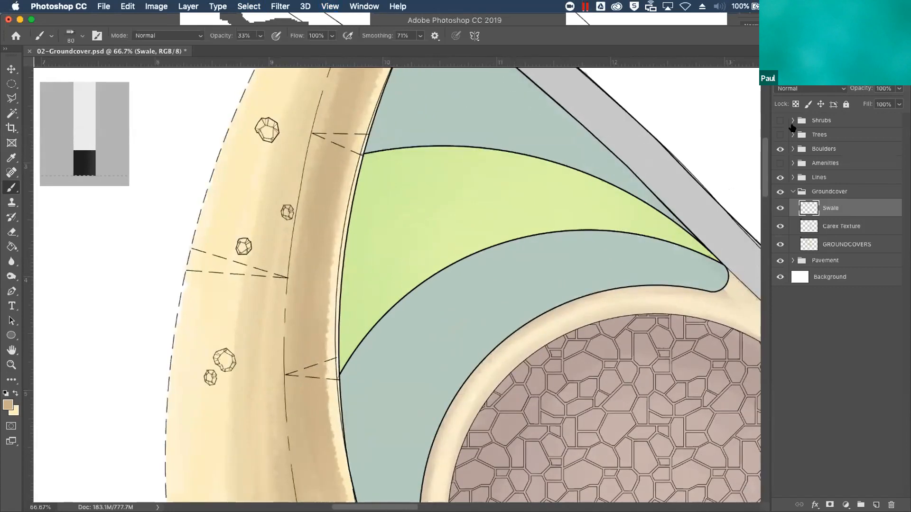
pyautogui.moveTo(823, 145)
pyautogui.mouseDown()
pyautogui.moveTo(823, 199)
pyautogui.moveTo(833, 199)
pyautogui.moveTo(834, 155)
pyautogui.mouseUp()
pyautogui.moveTo(836, 155)
pyautogui.mouseDown()
pyautogui.moveTo(841, 147)
pyautogui.moveTo(843, 155)
pyautogui.moveTo(820, 148)
pyautogui.moveTo(823, 141)
pyautogui.mouseUp()
pyautogui.click(792, 148)
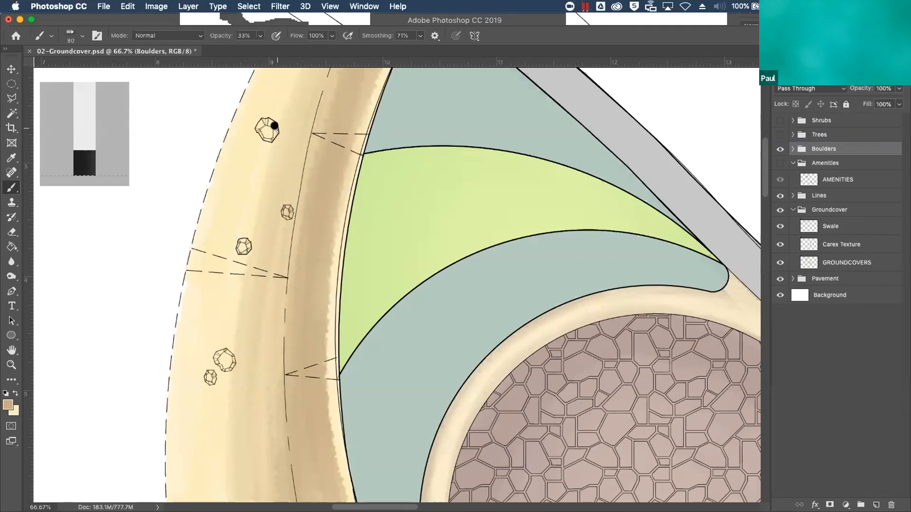
pyautogui.press('super+plus')
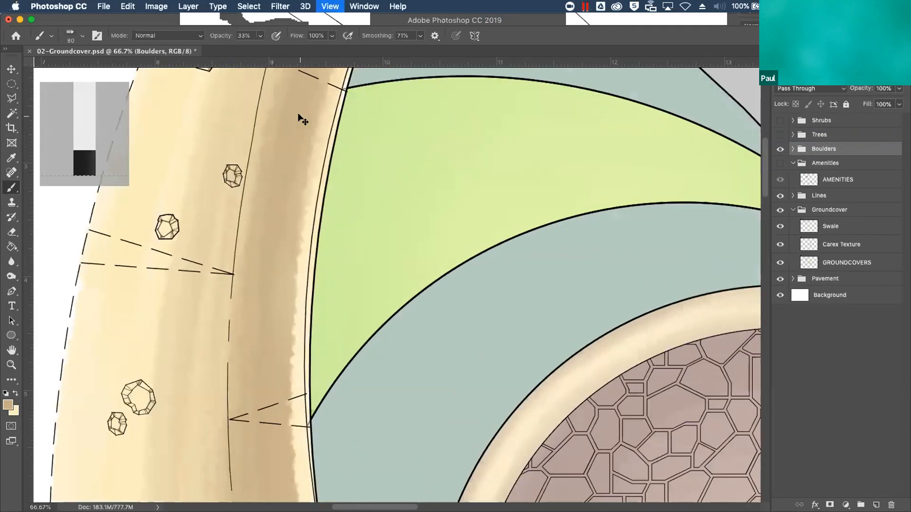
pyautogui.moveTo(252, 253); pyautogui.dragTo(297, 389)
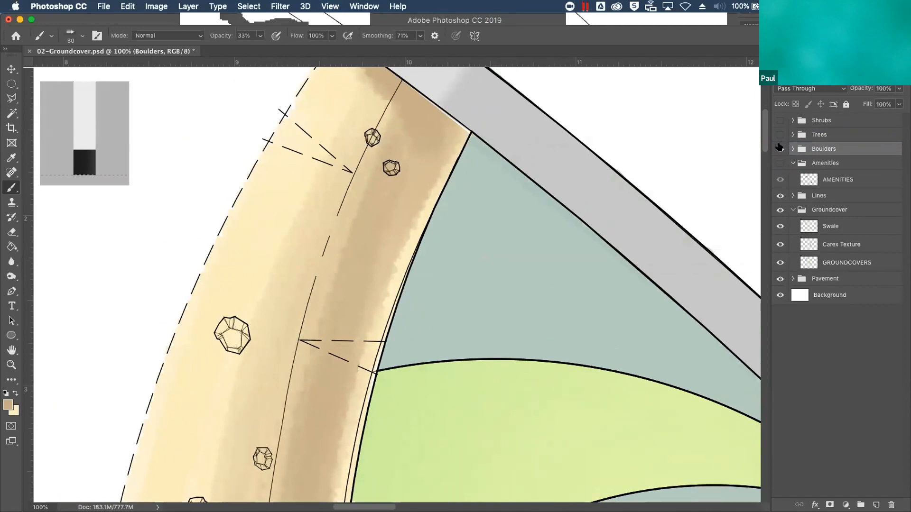
pyautogui.click(792, 149)
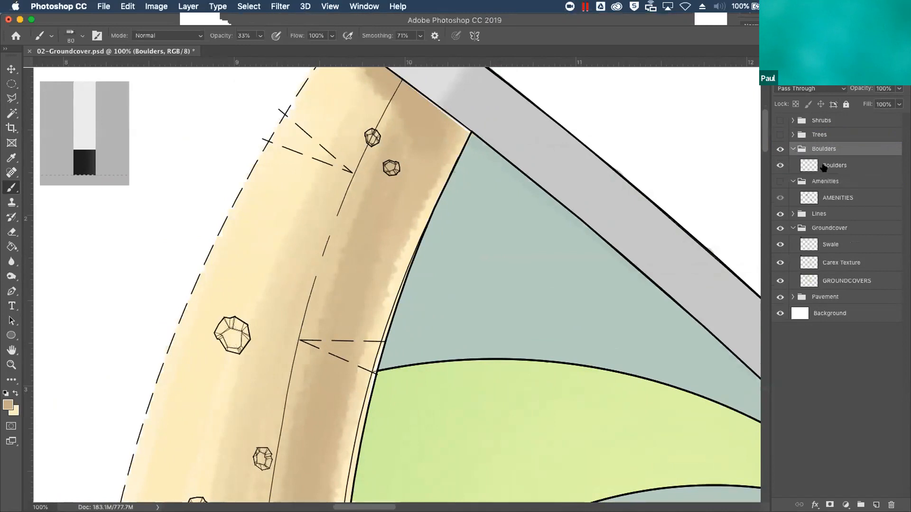
# On the Boulders layer, select the empty area around the boulders using the Magic Wand with Contiguous on, and invert the selection
pyautogui.click(12, 115)
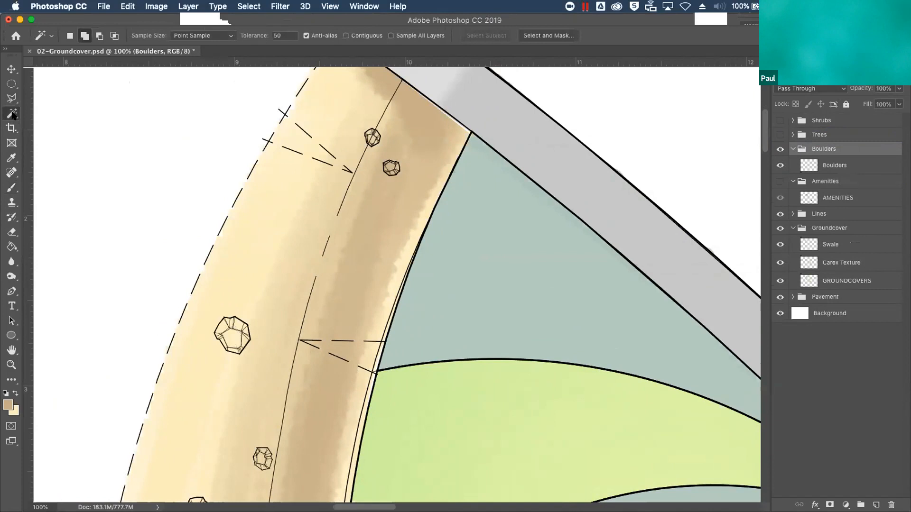
pyautogui.click(844, 165)
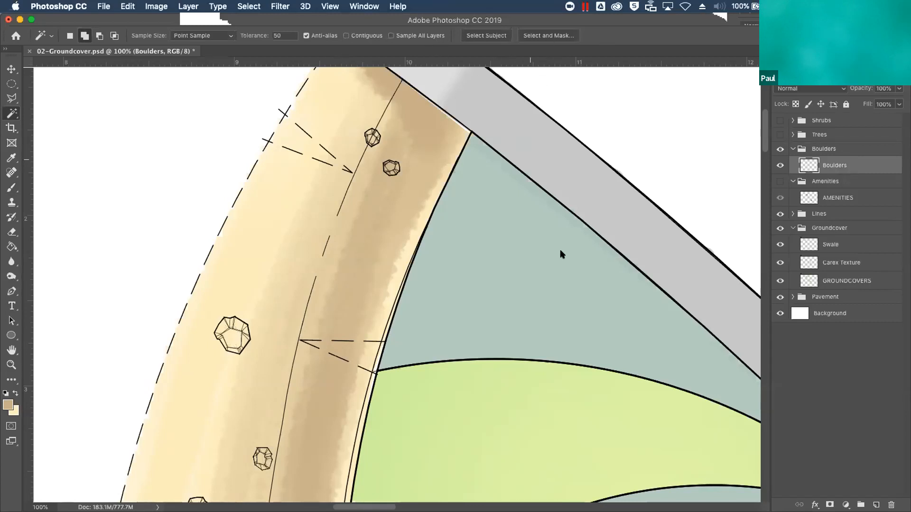
pyautogui.click(347, 36)
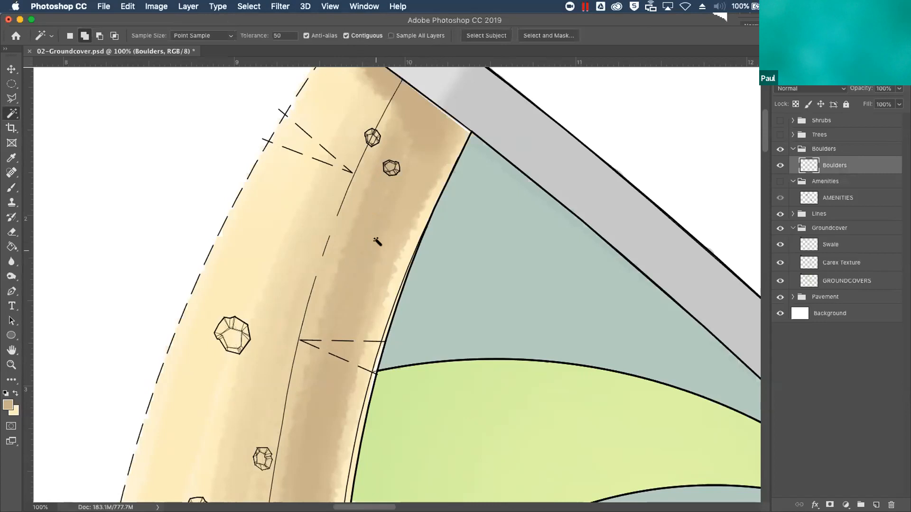
pyautogui.click(399, 104)
pyautogui.click(245, 6)
pyautogui.click(261, 53)
# Add a new layer directly below the Boulders layer and name it Base
pyautogui.click(876, 505)
pyautogui.moveTo(828, 168); pyautogui.dragTo(833, 188)
pyautogui.doubleClick(832, 183)
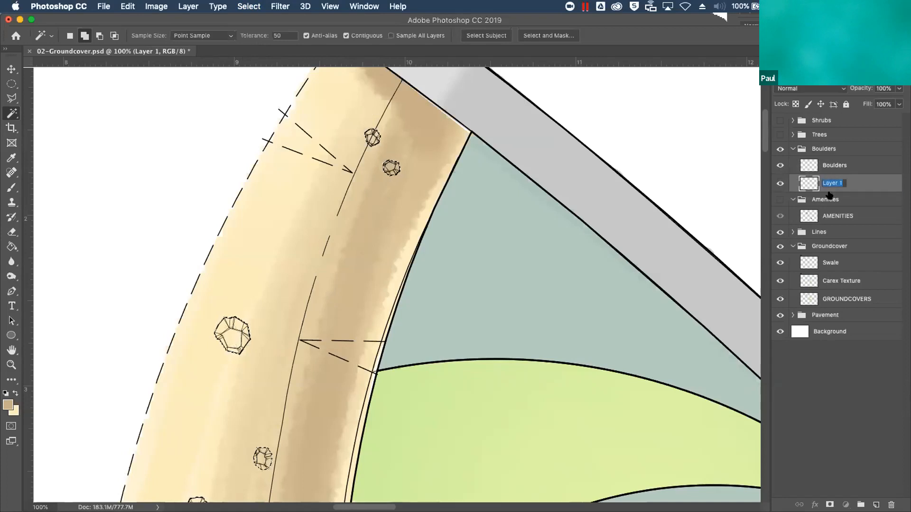
pyautogui.write('Base')
pyautogui.press('Return')
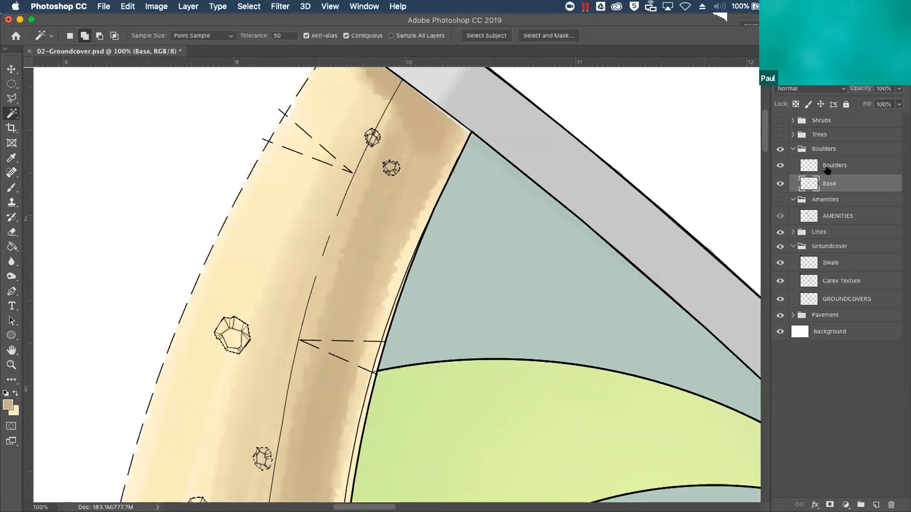
# Fill the selected boulders on the Base layer with Cool Gray 1, setting Cool Gray 4 as the background color
pyautogui.click(813, 61)
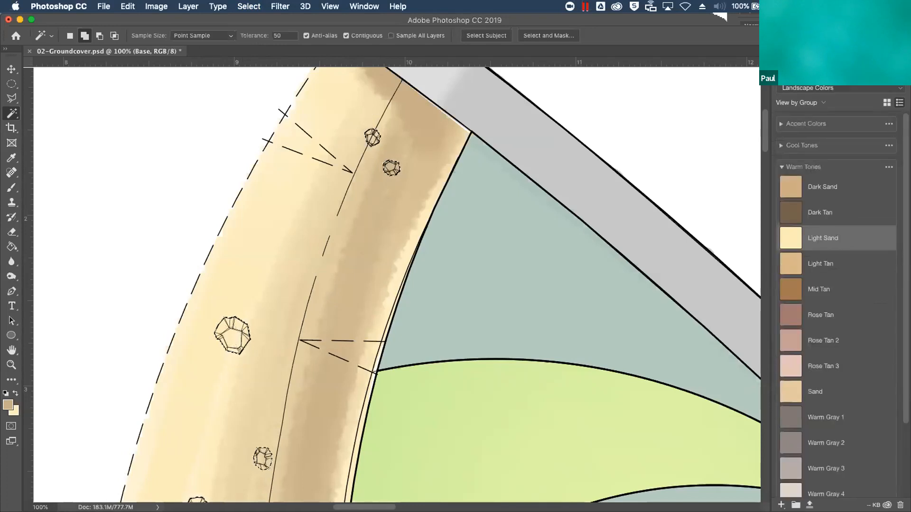
pyautogui.moveTo(780, 166); pyautogui.dragTo(780, 165)
pyautogui.click(779, 147)
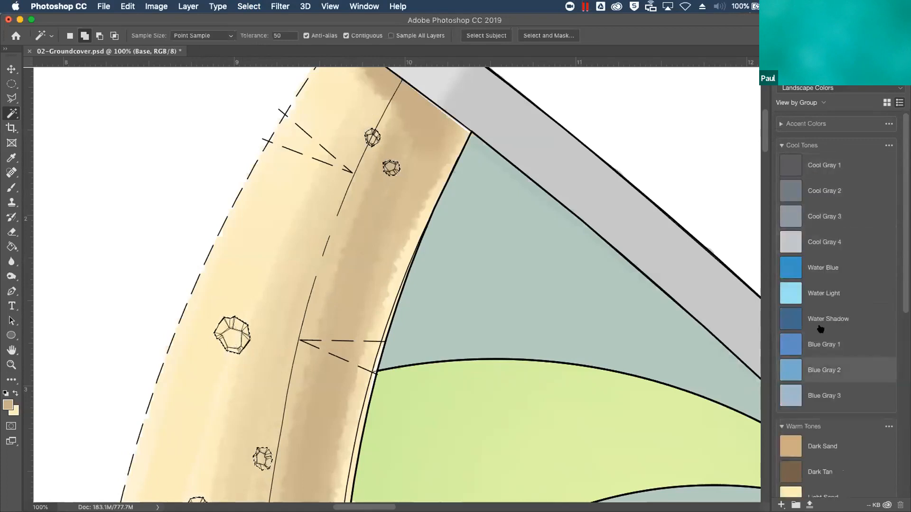
pyautogui.click(822, 171)
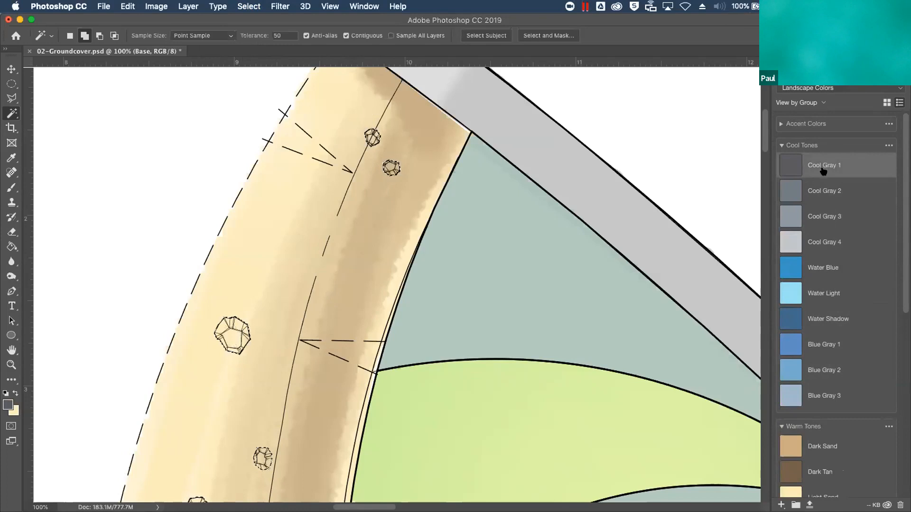
pyautogui.press('x')
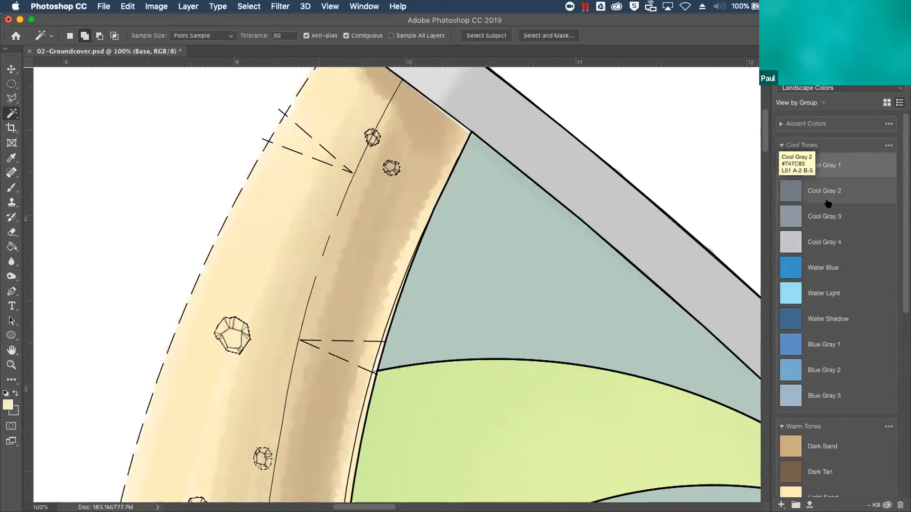
pyautogui.click(826, 244)
pyautogui.click(18, 248)
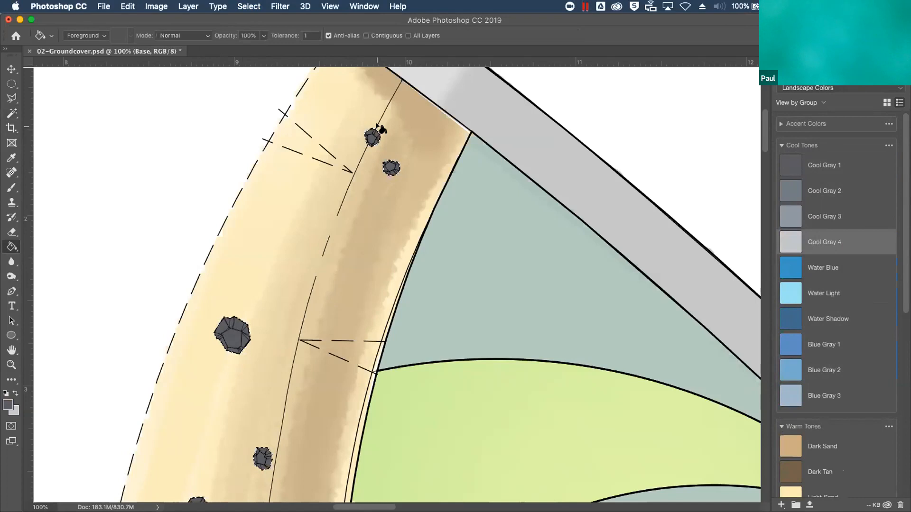
# Add a new layer above Base in the Boulders group
pyautogui.click(826, 59)
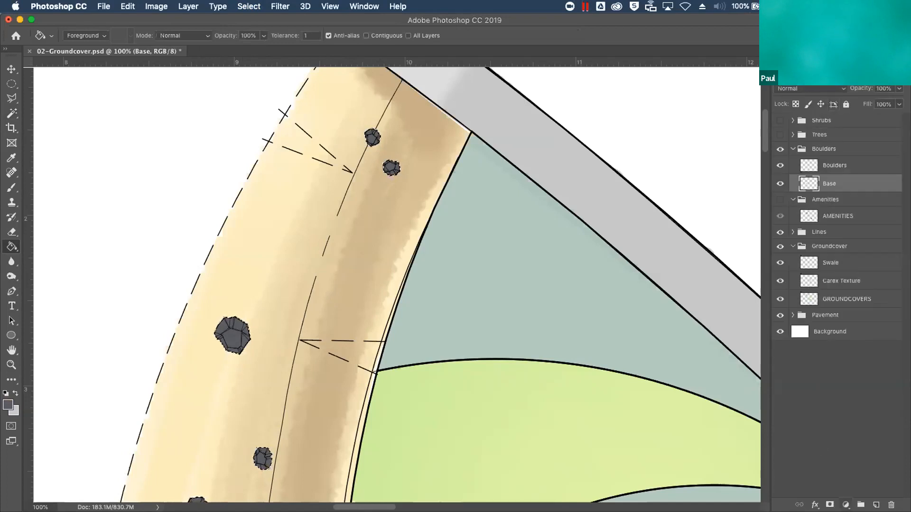
pyautogui.click(876, 505)
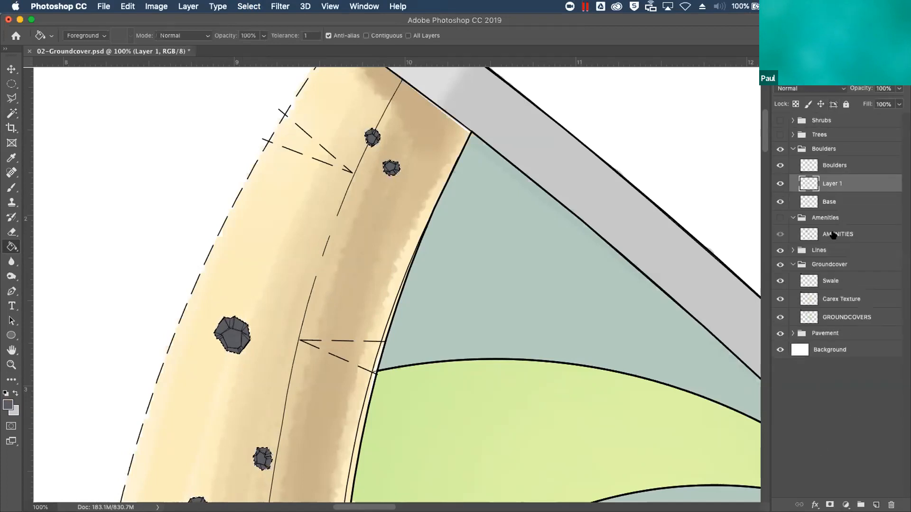
# Choose the Hard Round Pressure Size brush with Cool Gray 4 as the foreground color and set its opacity to 49%
pyautogui.press('x')
pyautogui.click(11, 187)
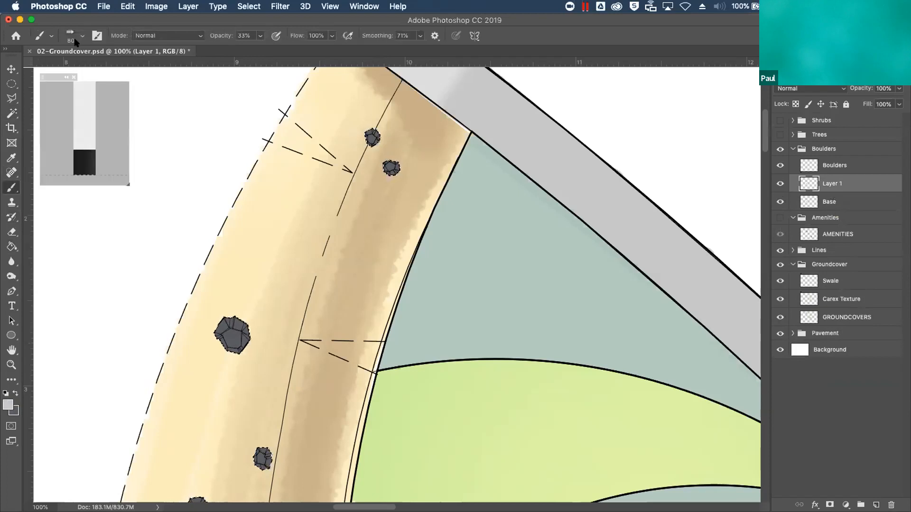
pyautogui.click(76, 39)
pyautogui.scroll(10, 132, 152)
pyautogui.click(88, 206)
pyautogui.click(317, 22)
pyautogui.moveTo(260, 35); pyautogui.dragTo(270, 51)
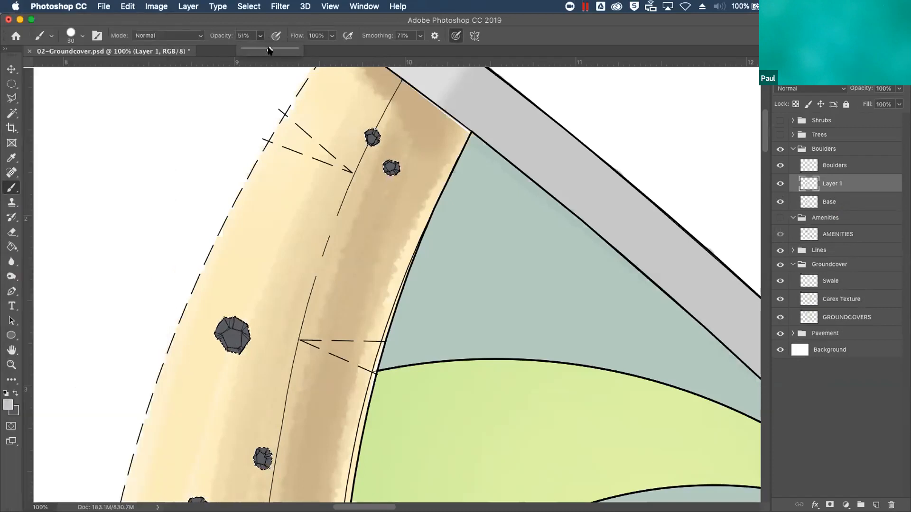
pyautogui.click(408, 128)
# Reduce the brush to 7 px and paint a light highlight on an upper facet of the large boulder on Layer 1
pyautogui.press('[')
pyautogui.press('[')
pyautogui.press('[')
pyautogui.press('[')
pyautogui.press('[')
pyautogui.press('[')
pyautogui.press('[')
pyautogui.press('[')
pyautogui.press('[')
pyautogui.press('[')
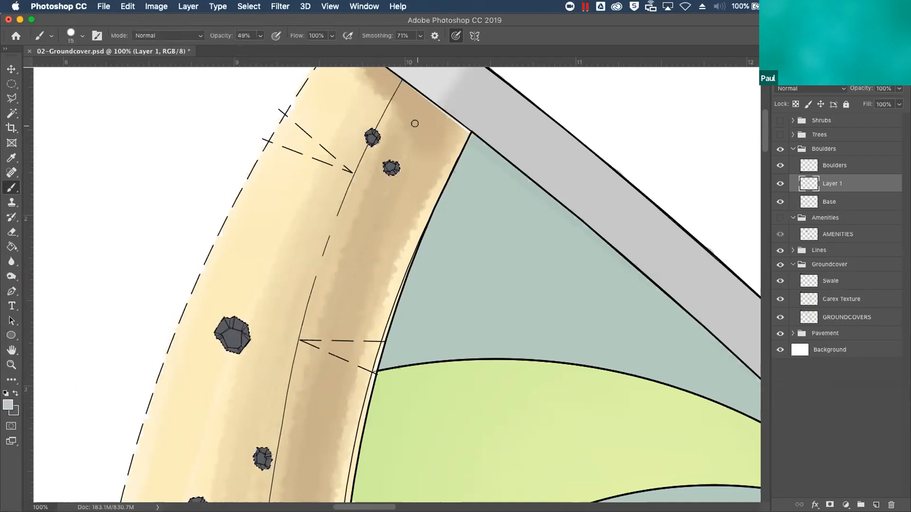
pyautogui.press('super+equal')
pyautogui.press('super+equal')
pyautogui.scroll(-3, 415, 122)
pyautogui.hscroll(-7, 414, 123)
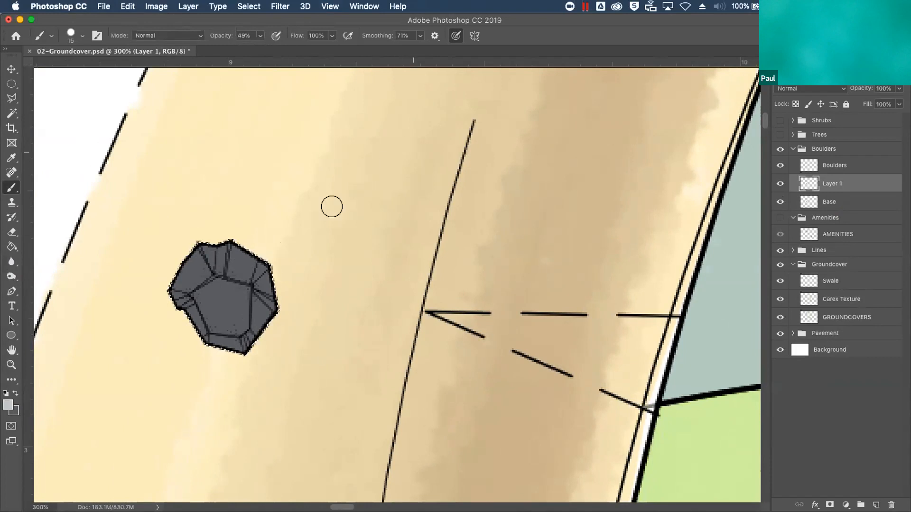
pyautogui.press('[')
pyautogui.press('[')
pyautogui.press('[')
pyautogui.moveTo(205, 245); pyautogui.dragTo(211, 270)
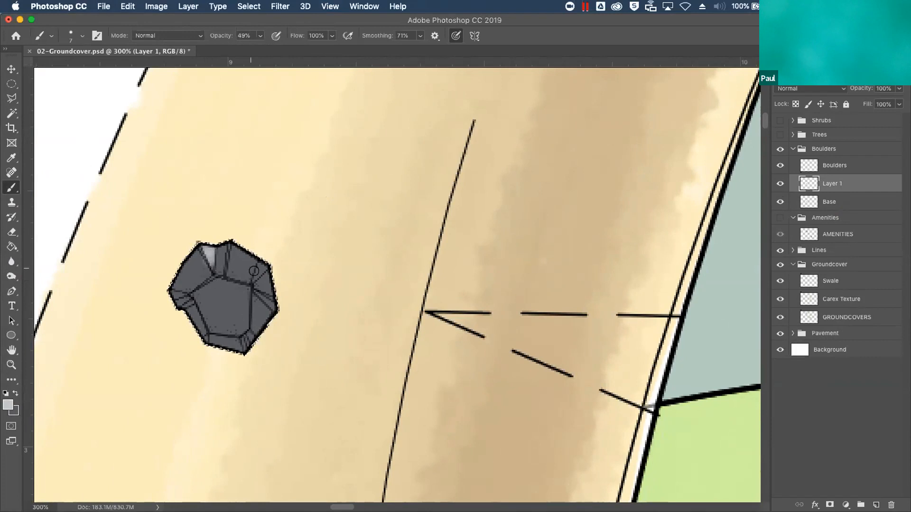
# Set the brush smoothing to 27% and highlight the other facets of the large boulder, building up more light gray on the central face
pyautogui.moveTo(420, 36); pyautogui.dragTo(387, 55)
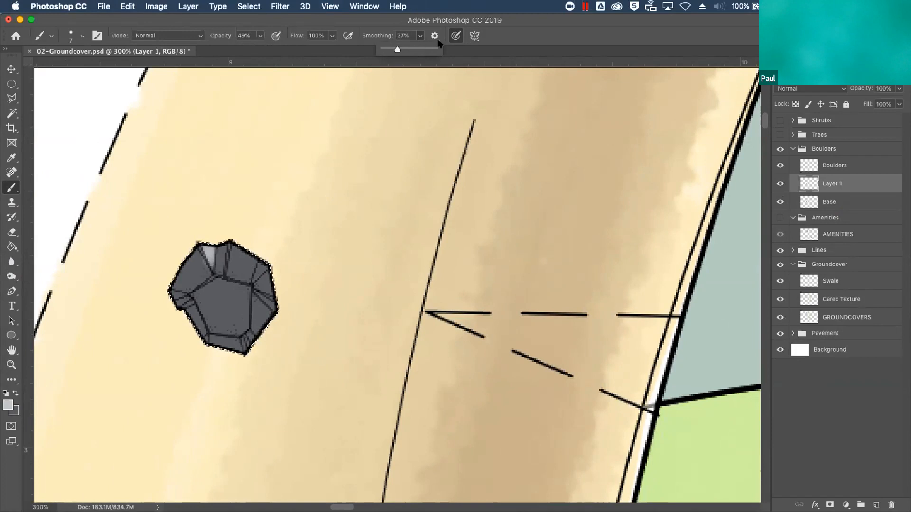
pyautogui.click(387, 118)
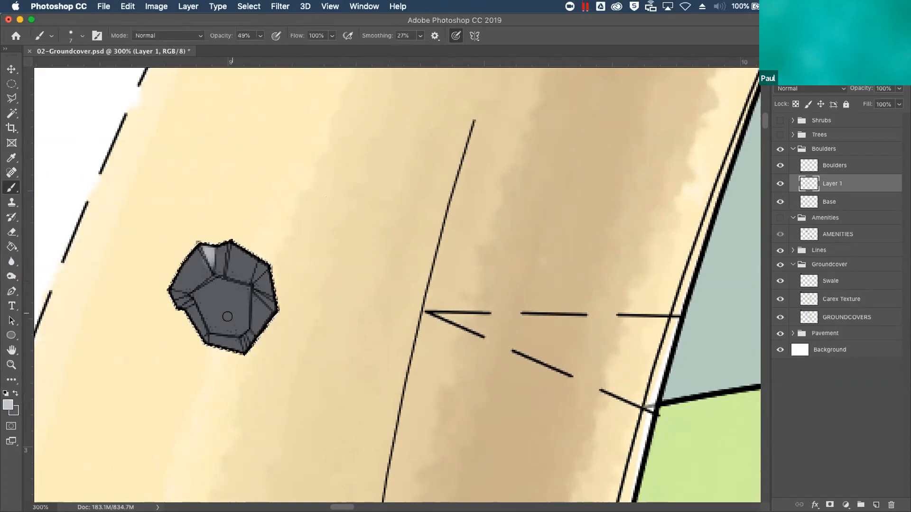
pyautogui.moveTo(198, 294)
pyautogui.mouseDown()
pyautogui.moveTo(208, 324)
pyautogui.moveTo(203, 288)
pyautogui.moveTo(213, 277)
pyautogui.moveTo(243, 315)
pyautogui.moveTo(245, 293)
pyautogui.moveTo(238, 323)
pyautogui.moveTo(231, 329)
pyautogui.moveTo(215, 289)
pyautogui.moveTo(212, 301)
pyautogui.moveTo(233, 255)
pyautogui.moveTo(229, 282)
pyautogui.moveTo(238, 278)
pyautogui.moveTo(238, 293)
pyautogui.moveTo(246, 265)
pyautogui.moveTo(242, 274)
pyautogui.moveTo(257, 284)
pyautogui.moveTo(266, 275)
pyautogui.moveTo(269, 287)
pyautogui.moveTo(251, 290)
pyautogui.moveTo(247, 304)
pyautogui.moveTo(257, 328)
pyautogui.moveTo(235, 325)
pyautogui.mouseUp()
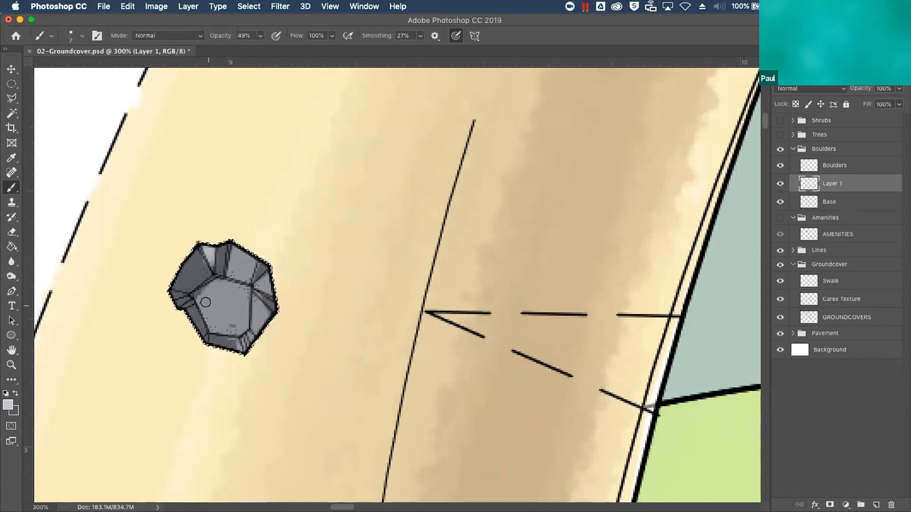
pyautogui.moveTo(193, 293)
pyautogui.mouseDown()
pyautogui.moveTo(208, 327)
pyautogui.moveTo(232, 325)
pyautogui.moveTo(244, 308)
pyautogui.moveTo(235, 289)
pyautogui.moveTo(211, 293)
pyautogui.moveTo(217, 323)
pyautogui.moveTo(206, 289)
pyautogui.moveTo(241, 290)
pyautogui.moveTo(262, 255)
pyautogui.moveTo(248, 262)
pyautogui.moveTo(273, 279)
pyautogui.mouseUp()
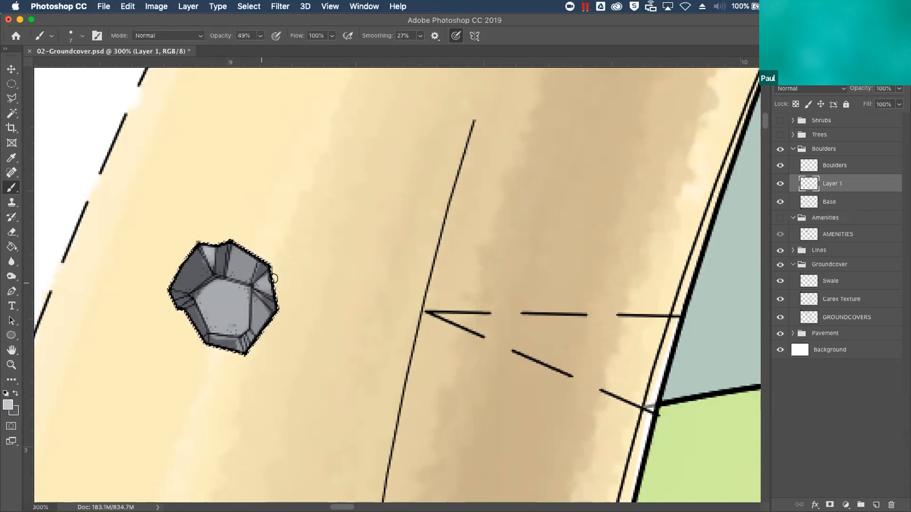
pyautogui.moveTo(232, 240)
pyautogui.mouseDown()
pyautogui.moveTo(246, 236)
pyautogui.moveTo(250, 272)
pyautogui.moveTo(233, 327)
pyautogui.moveTo(197, 298)
pyautogui.moveTo(210, 283)
pyautogui.moveTo(245, 303)
pyautogui.moveTo(243, 332)
pyautogui.moveTo(256, 312)
pyautogui.moveTo(271, 320)
pyautogui.moveTo(260, 335)
pyautogui.mouseUp()
pyautogui.moveTo(267, 261)
pyautogui.mouseDown()
pyautogui.moveTo(257, 284)
pyautogui.moveTo(275, 309)
pyautogui.mouseUp()
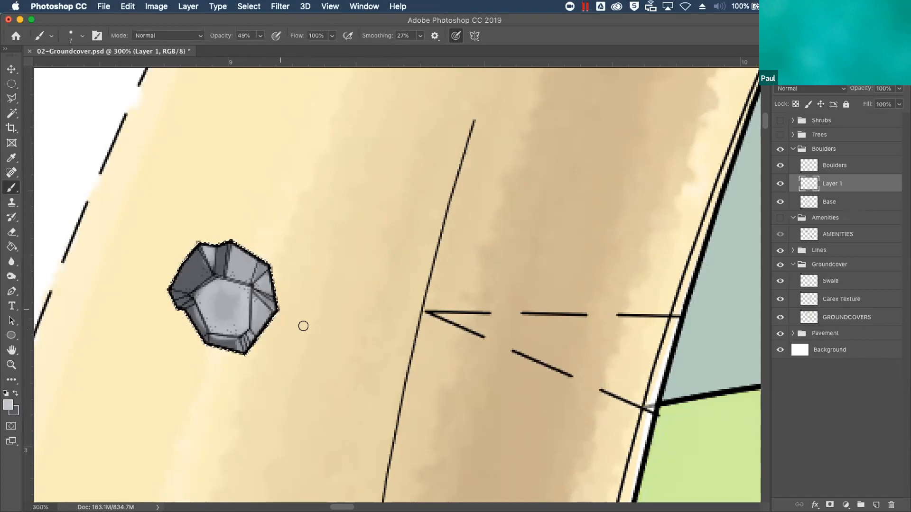
pyautogui.moveTo(212, 262)
pyautogui.mouseDown()
pyautogui.moveTo(214, 299)
pyautogui.moveTo(227, 218)
pyautogui.moveTo(212, 219)
pyautogui.moveTo(200, 257)
pyautogui.moveTo(184, 252)
pyautogui.moveTo(200, 282)
pyautogui.moveTo(165, 270)
pyautogui.mouseUp()
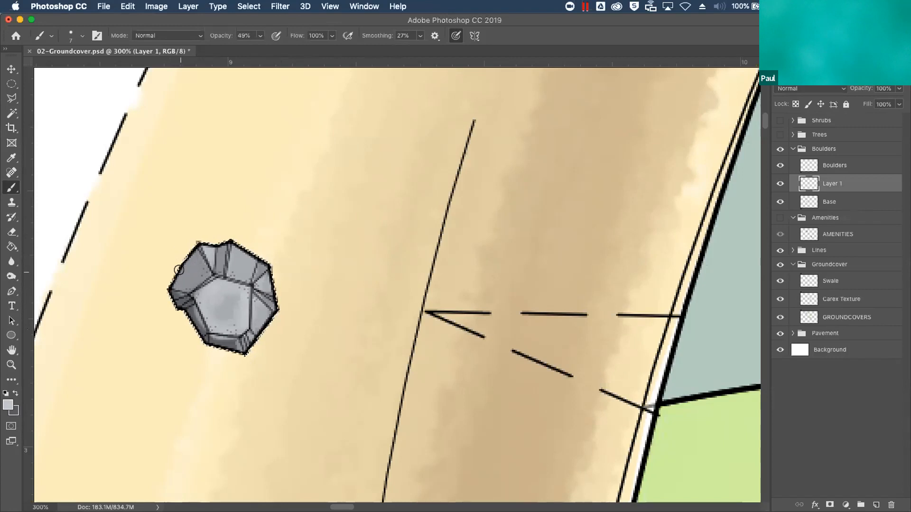
# Paint light gray highlights on the facets of the two small boulders near the swale's upper end
pyautogui.press('super+minus')
pyautogui.press('super+minus')
pyautogui.press('super+minus')
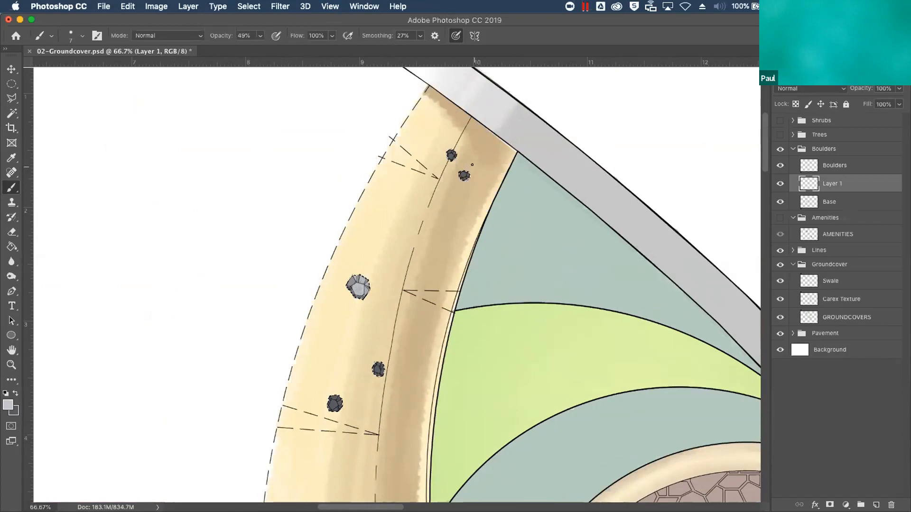
pyautogui.press('super+plus')
pyautogui.press('super+plus')
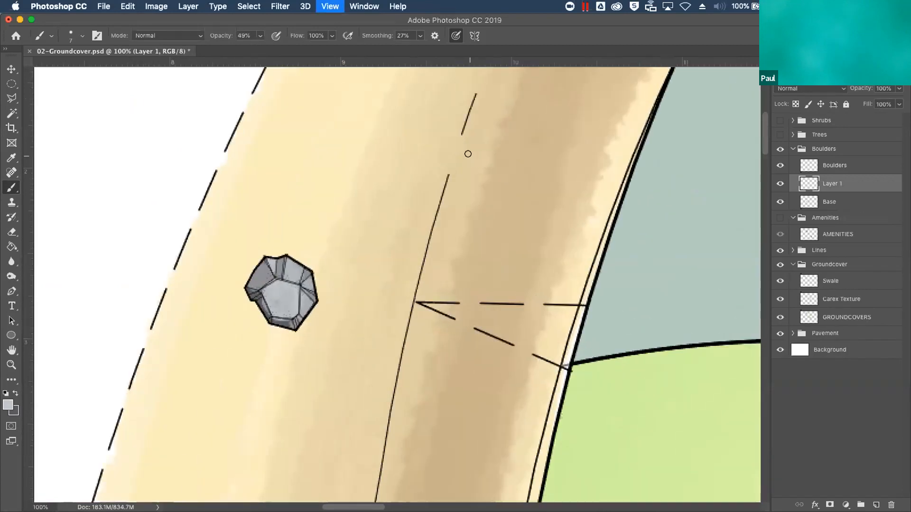
pyautogui.moveTo(493, 208); pyautogui.dragTo(444, 437)
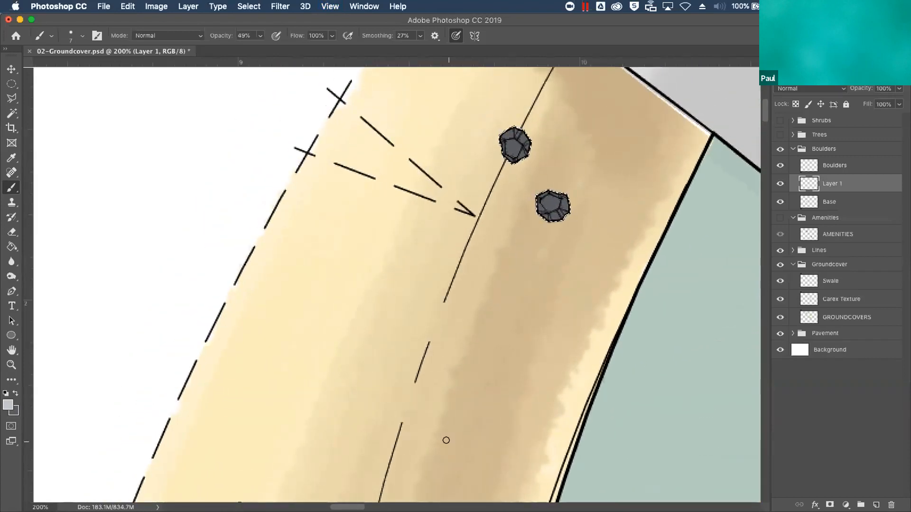
pyautogui.moveTo(541, 195)
pyautogui.mouseDown()
pyautogui.moveTo(541, 179)
pyautogui.moveTo(562, 204)
pyautogui.moveTo(574, 201)
pyautogui.moveTo(559, 167)
pyautogui.mouseUp()
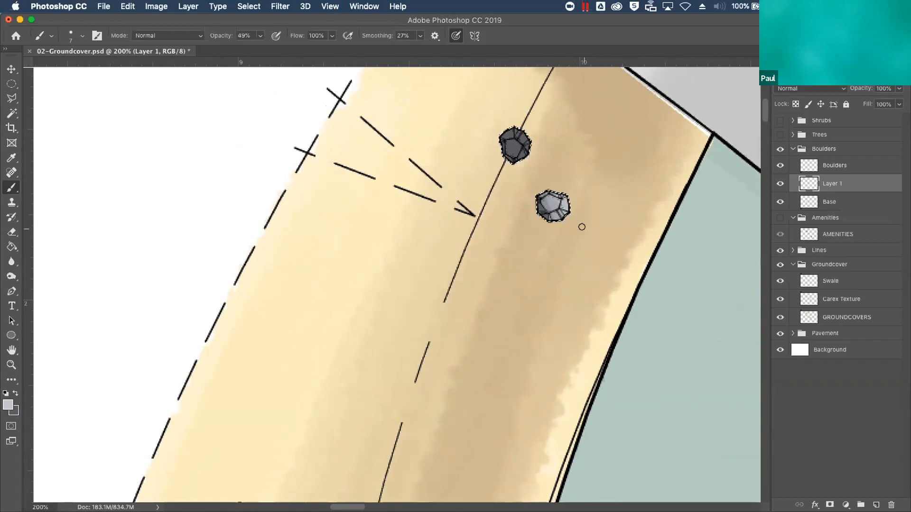
pyautogui.moveTo(506, 120)
pyautogui.mouseDown()
pyautogui.moveTo(531, 144)
pyautogui.moveTo(522, 143)
pyautogui.moveTo(517, 108)
pyautogui.moveTo(523, 152)
pyautogui.mouseUp()
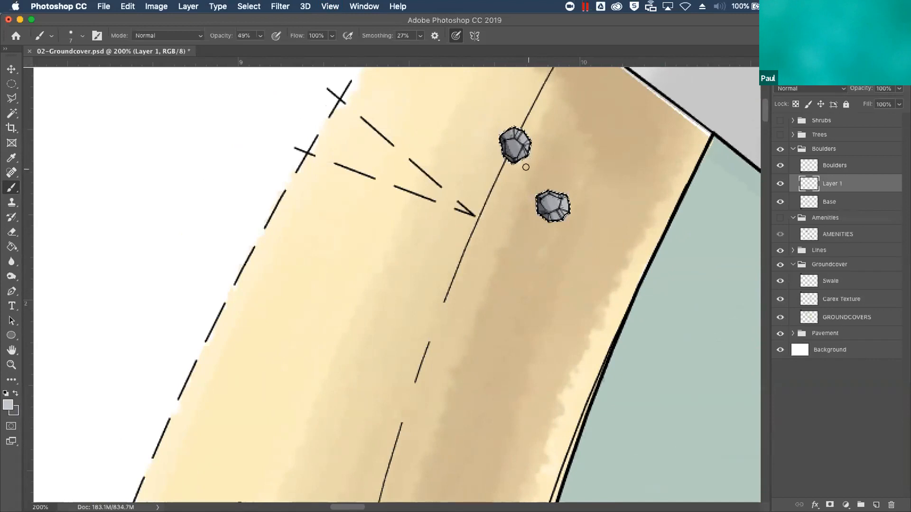
# Deselect the boulders and give the Base layer a drop shadow with a 45° angle, 5 px distance and 3 px size
pyautogui.click(838, 204)
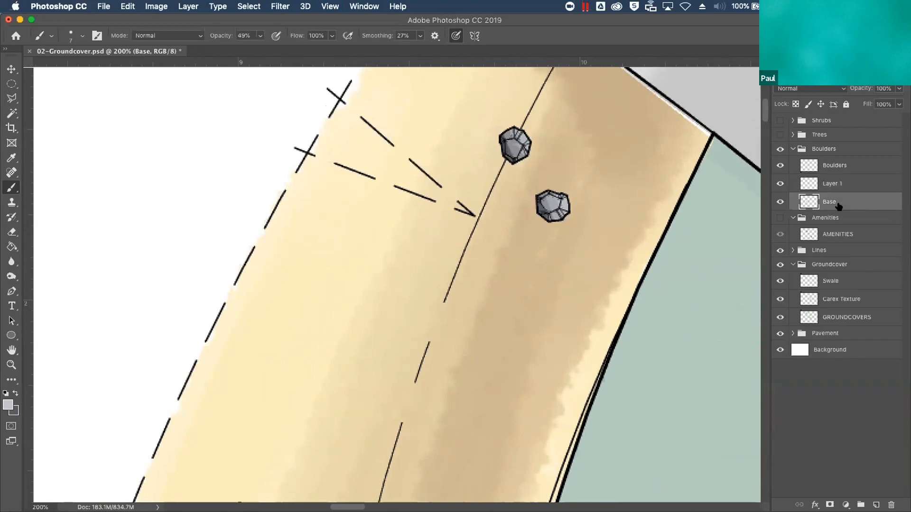
pyautogui.press('super+d')
pyautogui.click(815, 505)
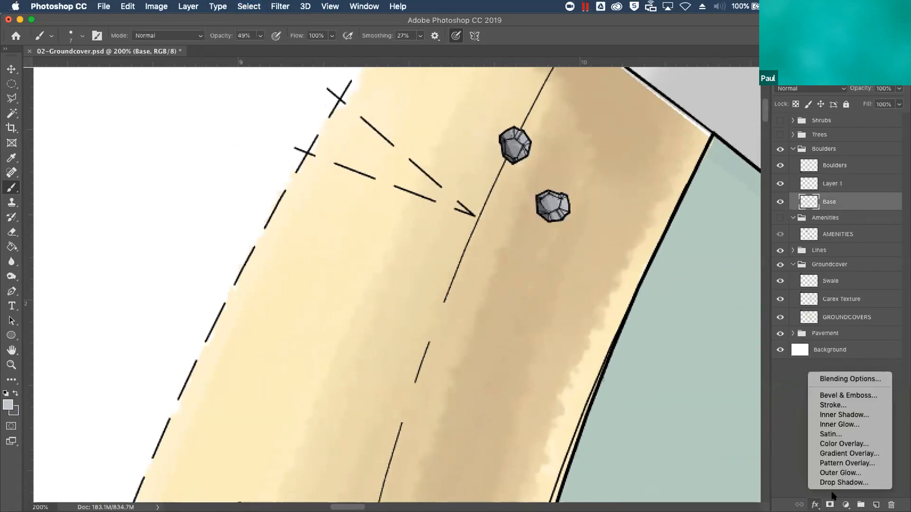
pyautogui.click(844, 483)
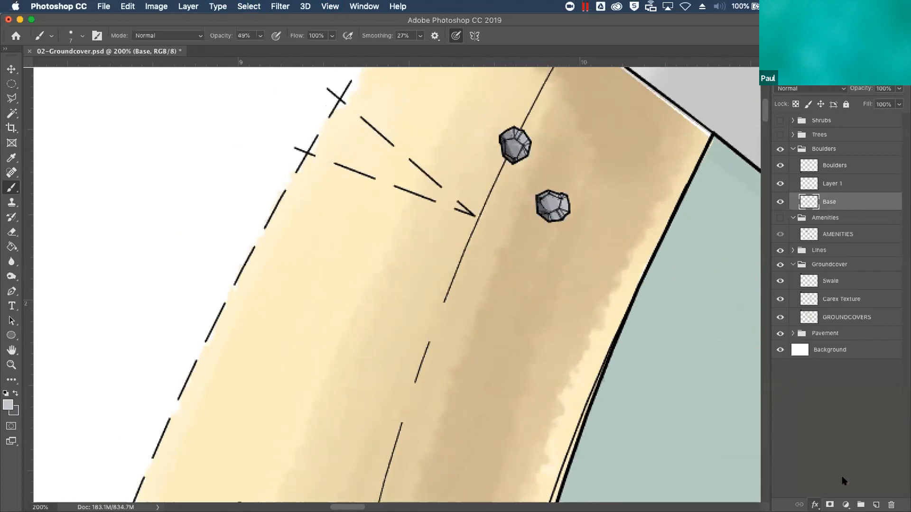
pyautogui.moveTo(673, 88); pyautogui.dragTo(680, 84)
pyautogui.click(695, 88)
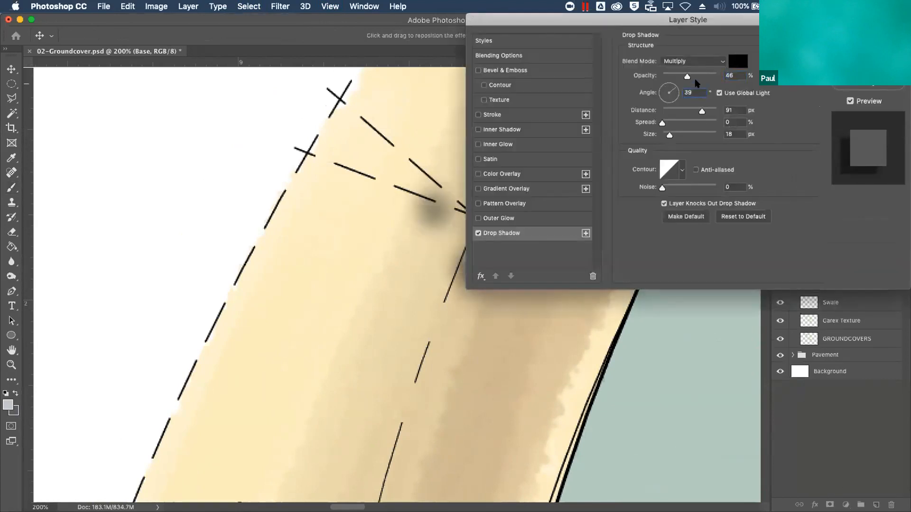
pyautogui.write('45')
pyautogui.press('Tab')
pyautogui.write('5')
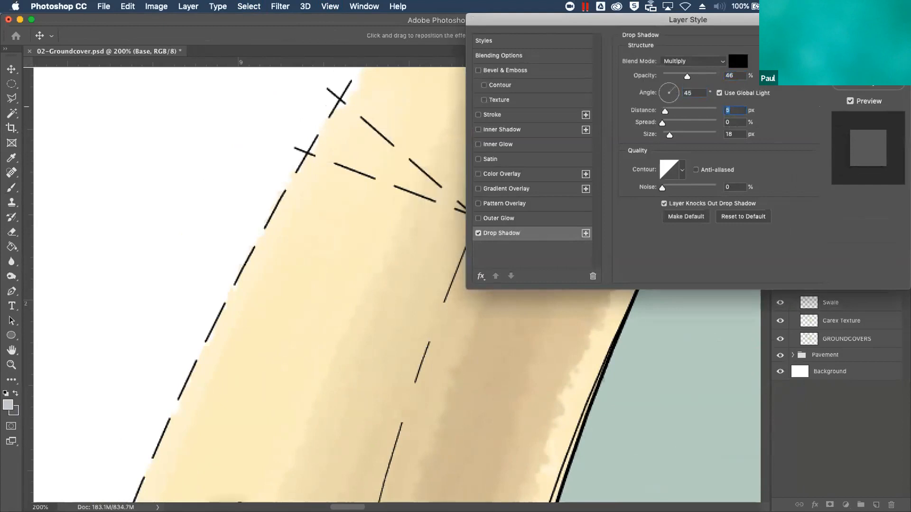
pyautogui.moveTo(736, 43); pyautogui.dragTo(732, 223)
pyautogui.press('Tab')
pyautogui.press('Tab')
pyautogui.write('3')
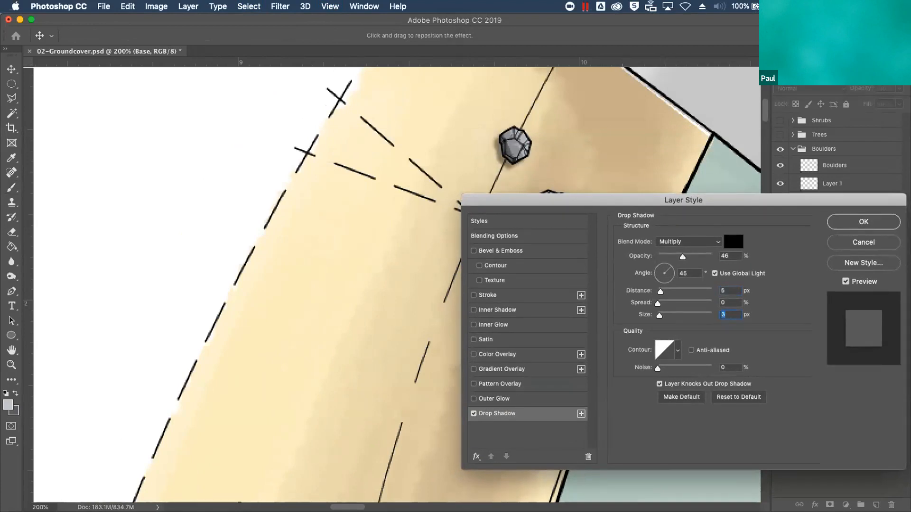
pyautogui.press('Return')
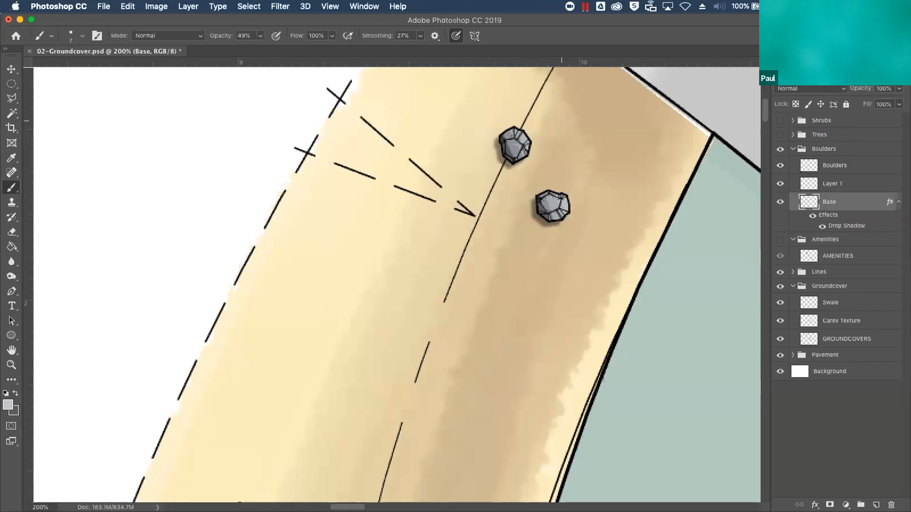
# Add a new layer above Swale in the Groundcover group and name it Creek
pyautogui.press('super+minus')
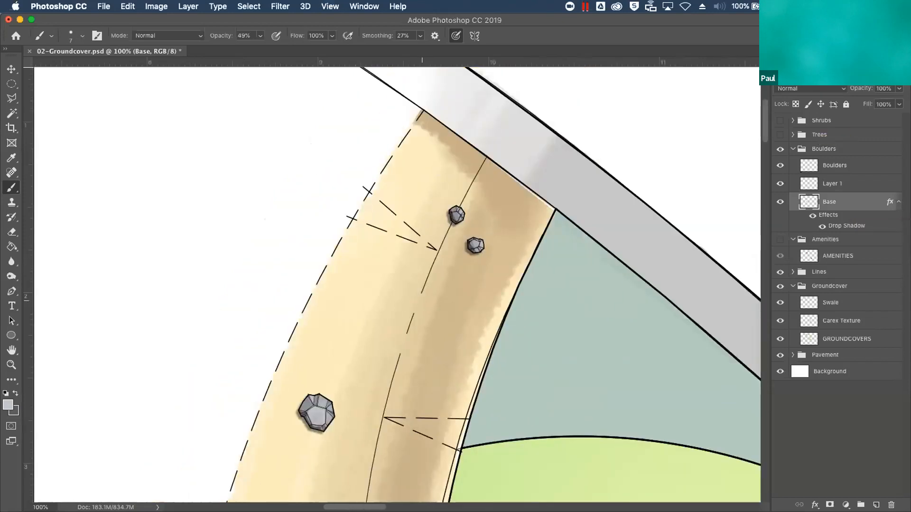
pyautogui.click(832, 303)
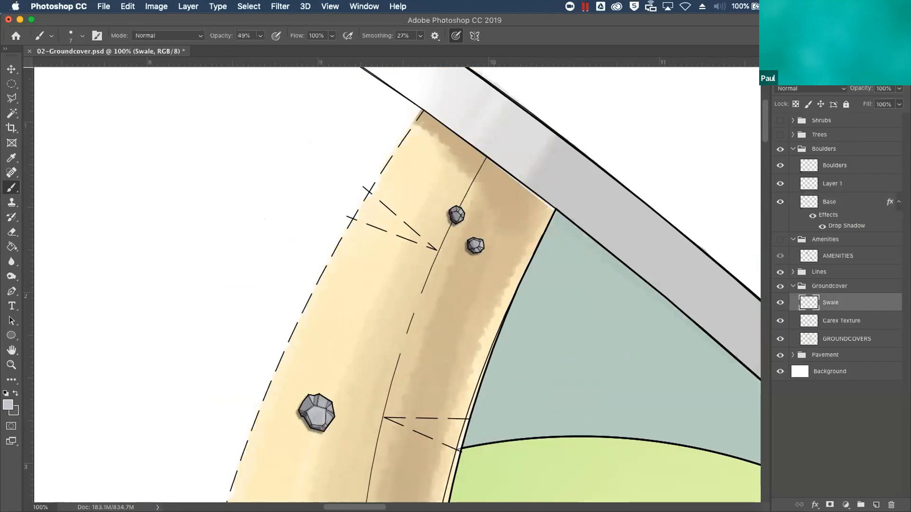
pyautogui.click(876, 505)
pyautogui.doubleClick(831, 302)
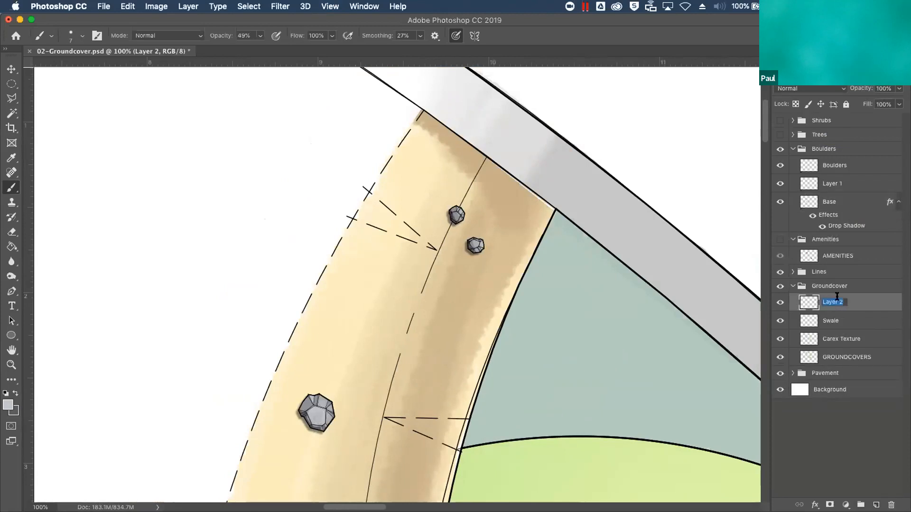
pyautogui.write('Creek')
pyautogui.press('Return')
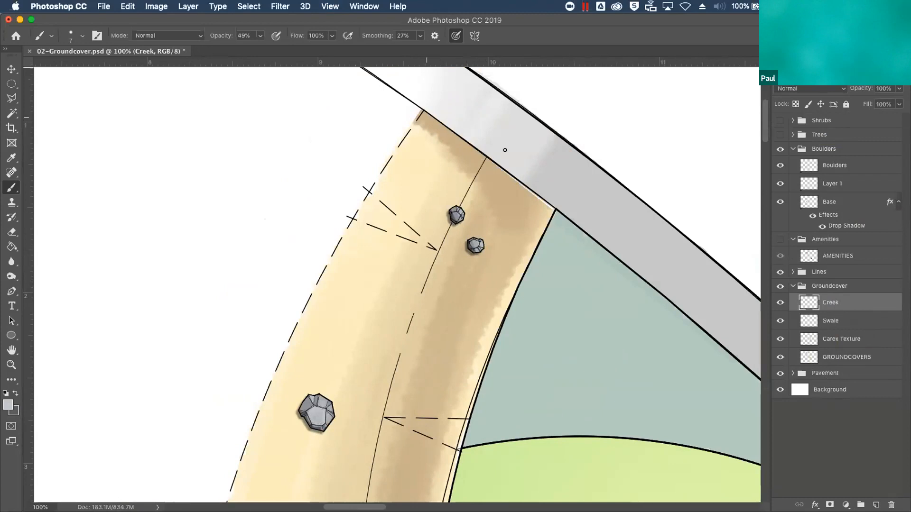
# Load the Swale layer's painted area as a selection and set the brush opacity to 100%
pyautogui.keyDown('super'); pyautogui.click(807, 323); pyautogui.keyUp('super')
pyautogui.click(81, 36)
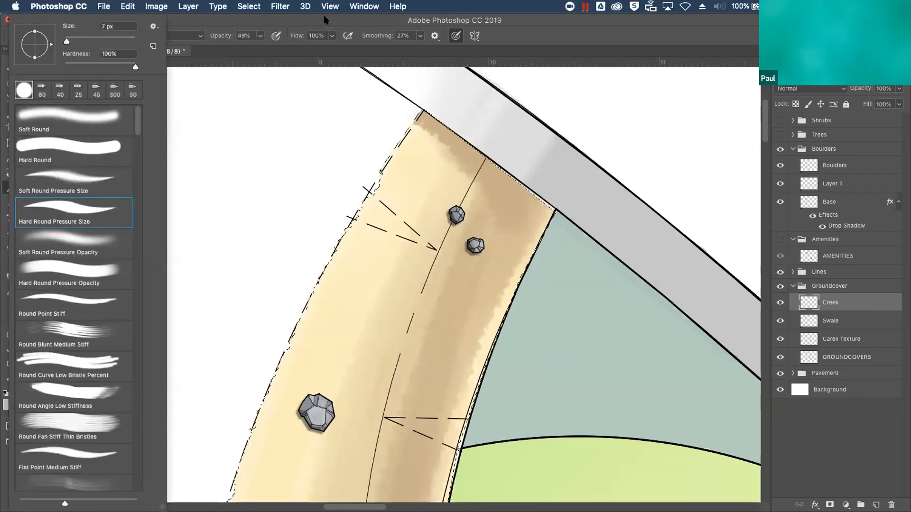
pyautogui.click(326, 20)
pyautogui.click(260, 36)
pyautogui.moveTo(260, 48); pyautogui.dragTo(325, 46)
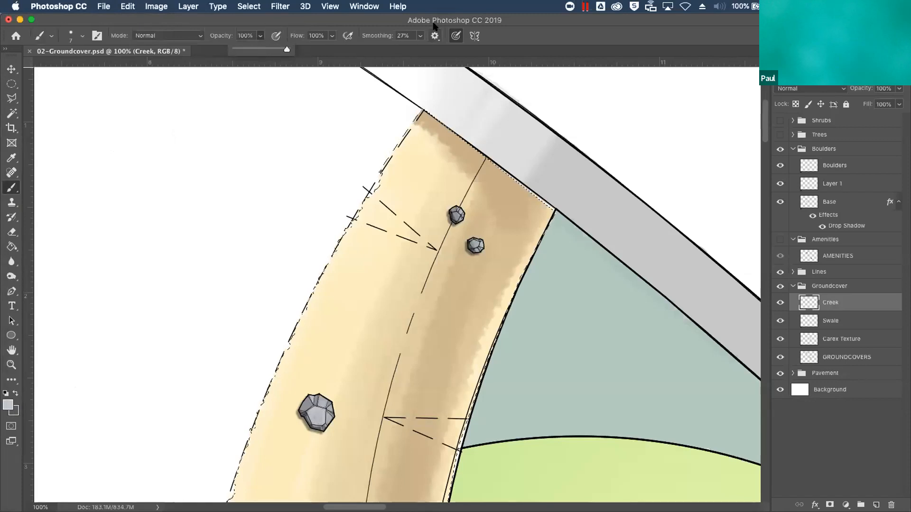
pyautogui.moveTo(537, 16); pyautogui.dragTo(539, 16)
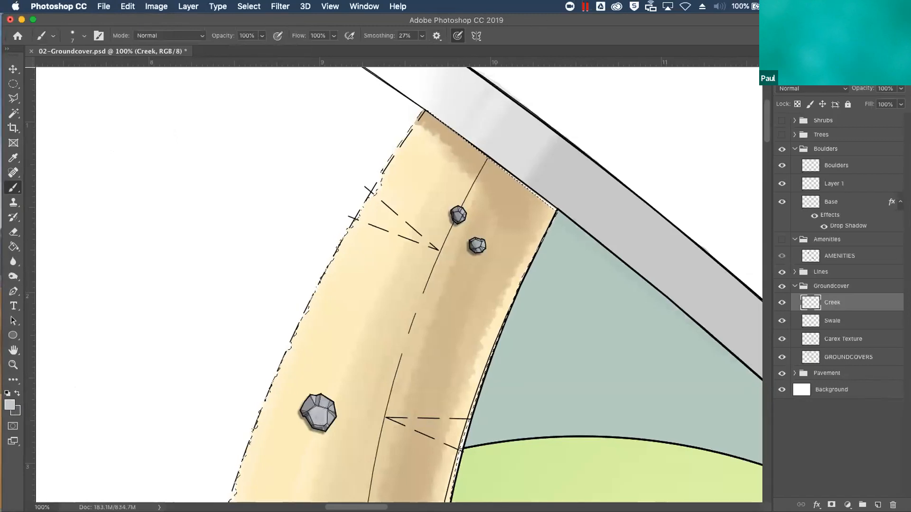
# Paint the creek's upper stretch on the Creek layer in Water Blue with a 30 px brush, winding between the two small boulders
pyautogui.click(823, 57)
pyautogui.click(826, 267)
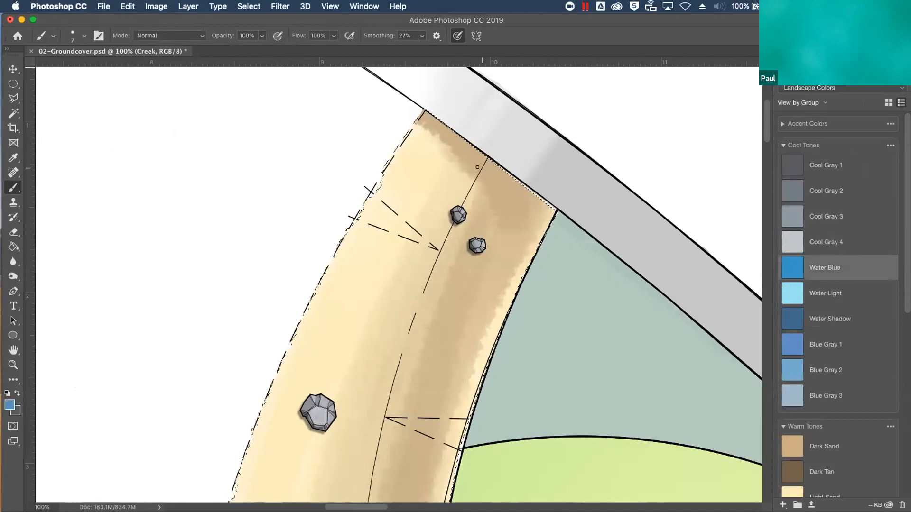
pyautogui.press(']')
pyautogui.press(']')
pyautogui.press(']')
pyautogui.moveTo(492, 163)
pyautogui.mouseDown()
pyautogui.moveTo(469, 214)
pyautogui.moveTo(412, 284)
pyautogui.moveTo(392, 329)
pyautogui.moveTo(396, 430)
pyautogui.mouseUp()
pyautogui.moveTo(423, 260)
pyautogui.mouseDown()
pyautogui.moveTo(464, 222)
pyautogui.moveTo(494, 159)
pyautogui.mouseUp()
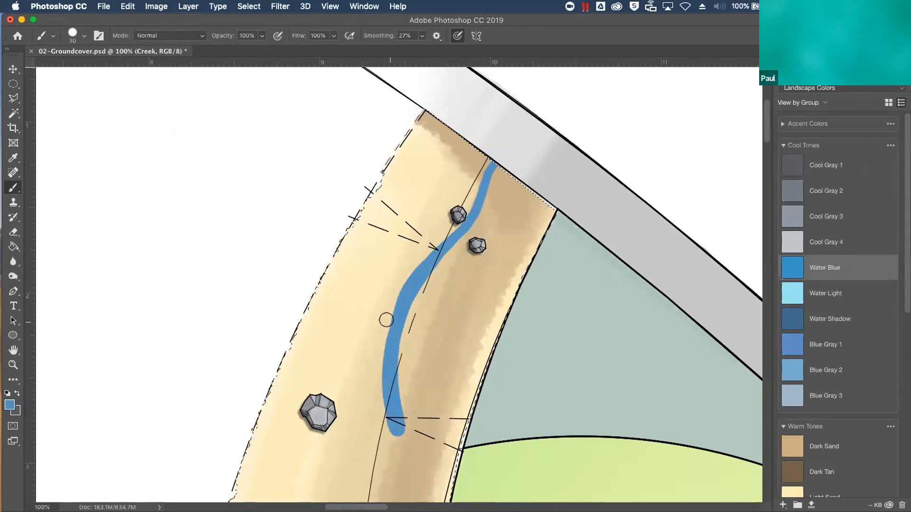
# Extend the creek down between the lower boulders and widen its upper and middle stretches into an irregular channel
pyautogui.press('super+minus')
pyautogui.press('super+minus')
pyautogui.moveTo(362, 431)
pyautogui.mouseDown()
pyautogui.moveTo(356, 401)
pyautogui.moveTo(386, 362)
pyautogui.moveTo(398, 316)
pyautogui.mouseUp()
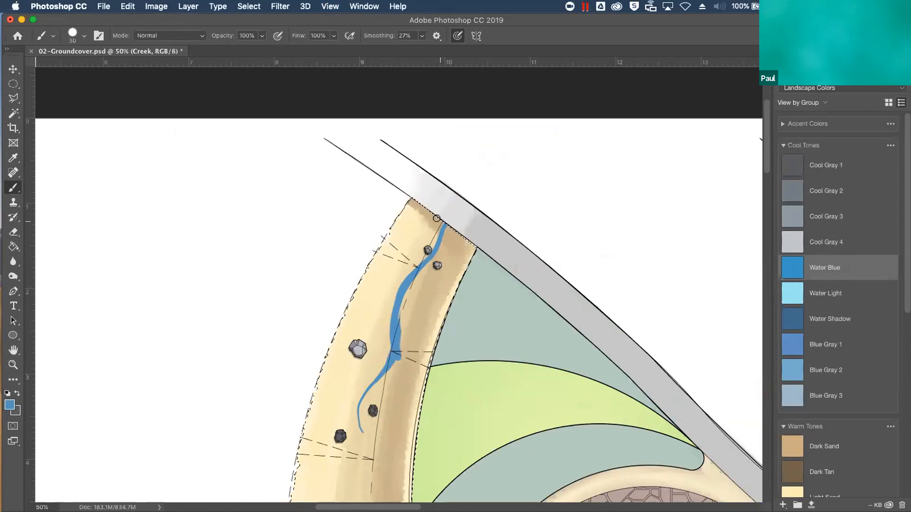
pyautogui.moveTo(372, 381)
pyautogui.mouseDown()
pyautogui.moveTo(350, 491)
pyautogui.moveTo(362, 474)
pyautogui.mouseUp()
pyautogui.moveTo(367, 401)
pyautogui.mouseDown()
pyautogui.moveTo(390, 360)
pyautogui.moveTo(360, 415)
pyautogui.moveTo(358, 440)
pyautogui.moveTo(368, 400)
pyautogui.moveTo(399, 345)
pyautogui.moveTo(397, 305)
pyautogui.mouseUp()
pyautogui.moveTo(440, 215)
pyautogui.mouseDown()
pyautogui.moveTo(397, 334)
pyautogui.moveTo(401, 292)
pyautogui.moveTo(435, 253)
pyautogui.moveTo(446, 211)
pyautogui.moveTo(456, 215)
pyautogui.moveTo(407, 287)
pyautogui.moveTo(399, 336)
pyautogui.mouseUp()
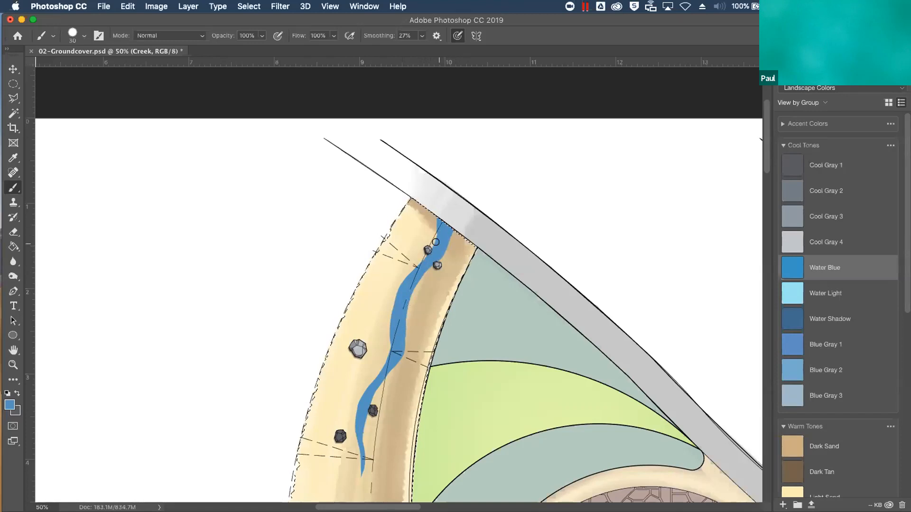
pyautogui.moveTo(432, 256)
pyautogui.mouseDown()
pyautogui.moveTo(390, 295)
pyautogui.moveTo(391, 334)
pyautogui.mouseUp()
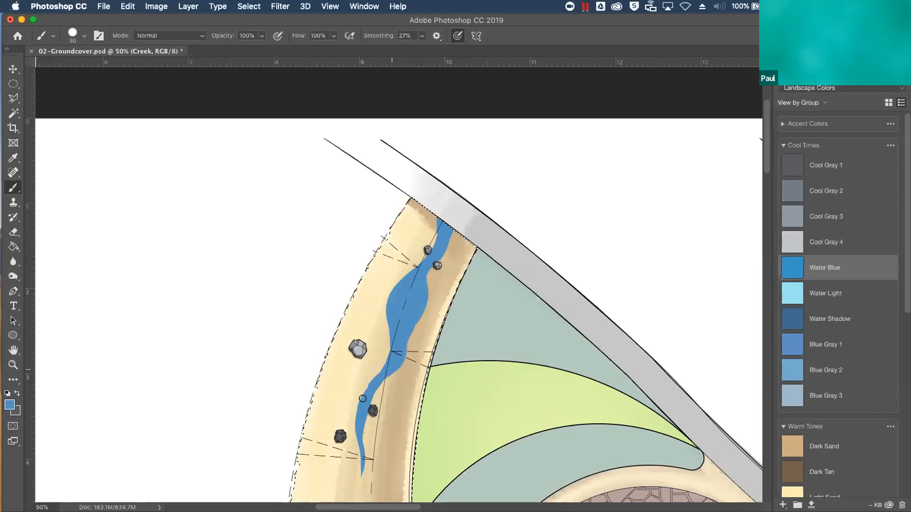
# Extend the creek's lower end in Water Blue down past the lowest dark boulder, finishing in a small widened tip
pyautogui.moveTo(361, 459); pyautogui.dragTo(352, 500)
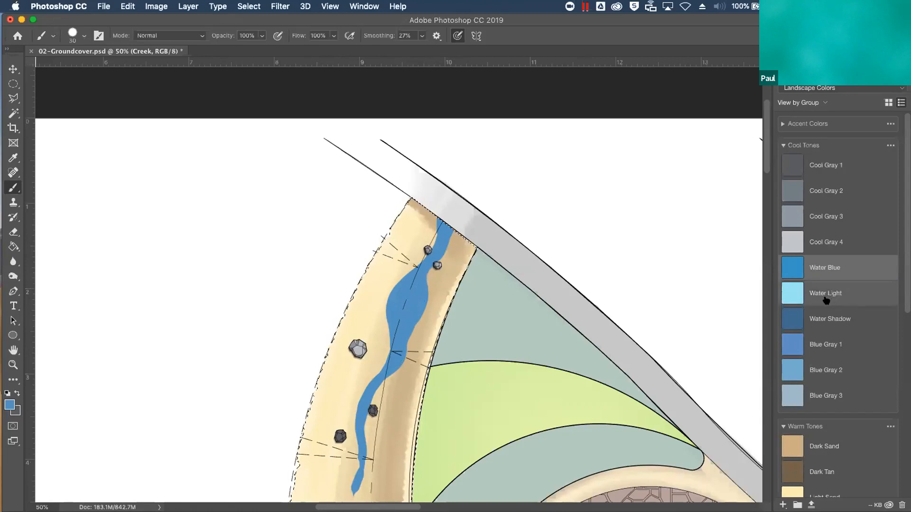
# Set up a Soft Round brush in Water Shadow at 30% opacity for shading the creek
pyautogui.click(834, 319)
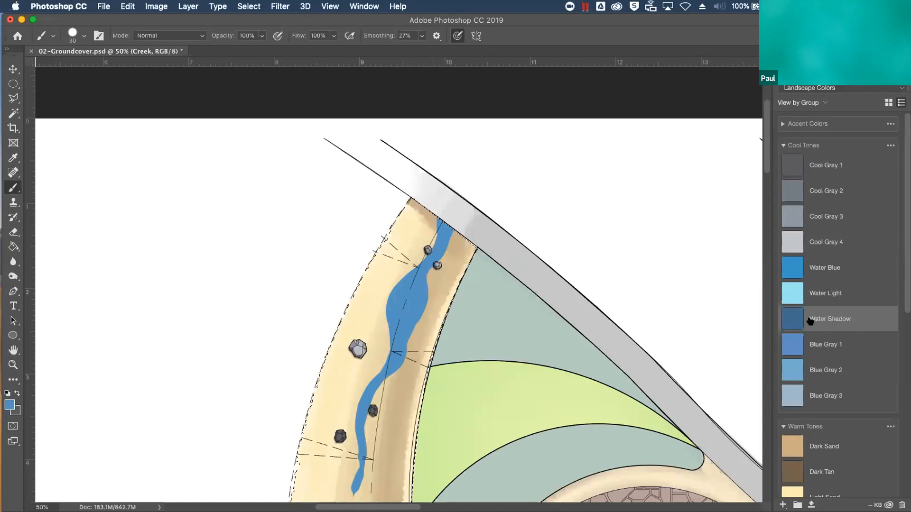
pyautogui.click(828, 321)
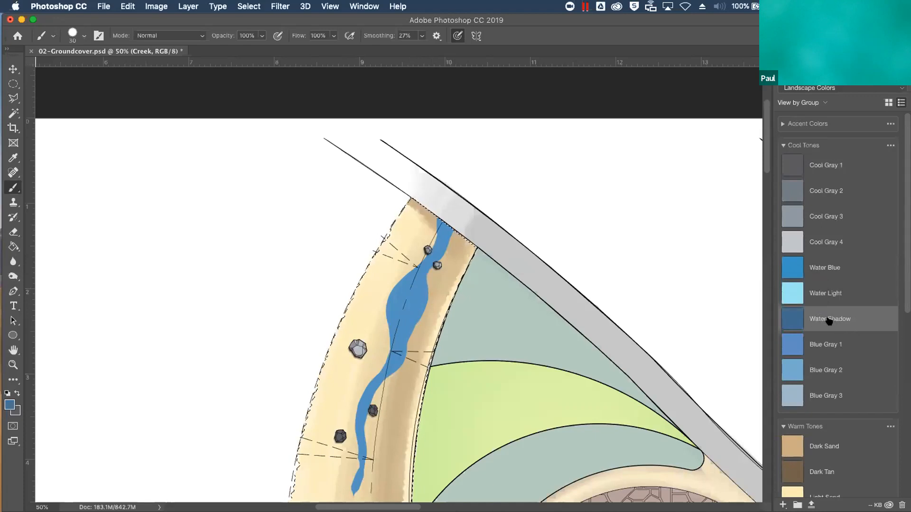
pyautogui.click(81, 35)
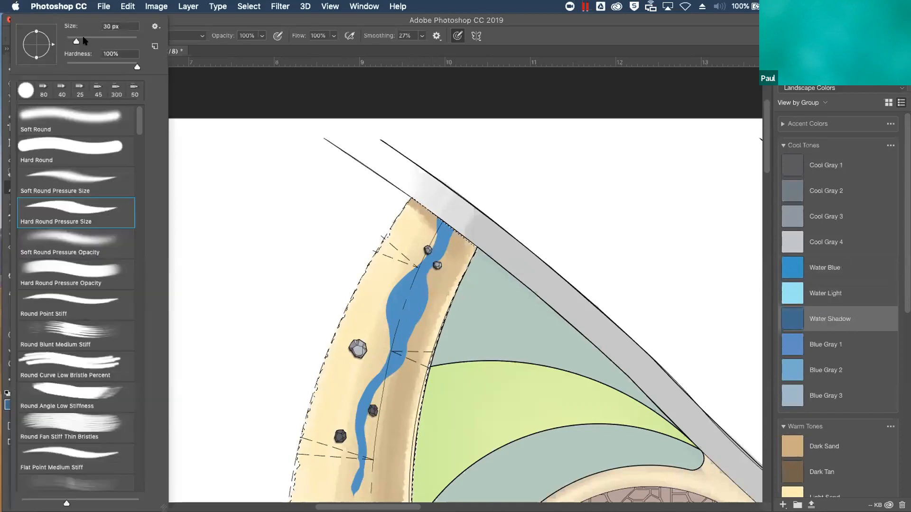
pyautogui.click(88, 122)
pyautogui.click(251, 181)
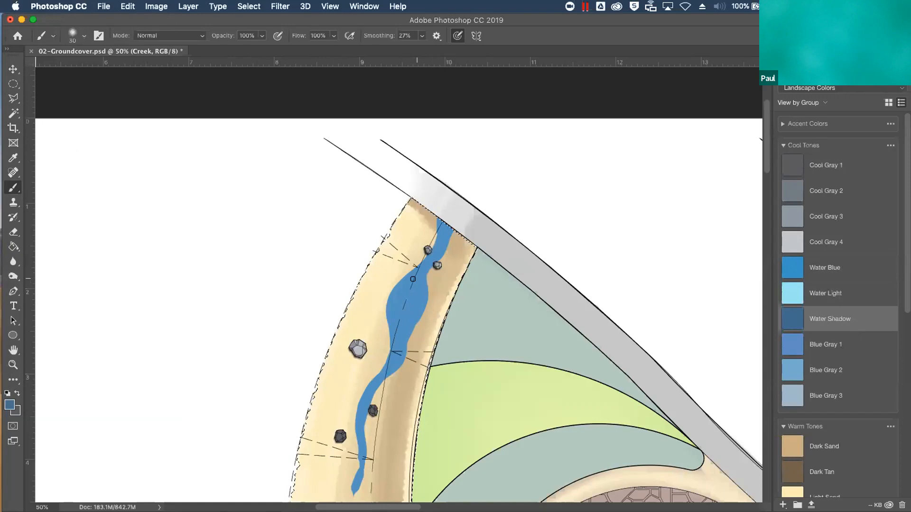
pyautogui.click(262, 36)
pyautogui.moveTo(263, 48); pyautogui.dragTo(222, 49)
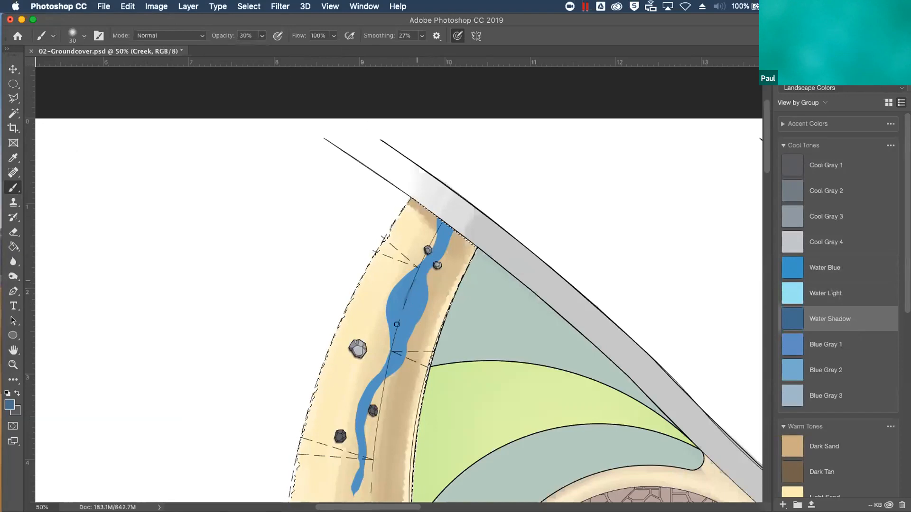
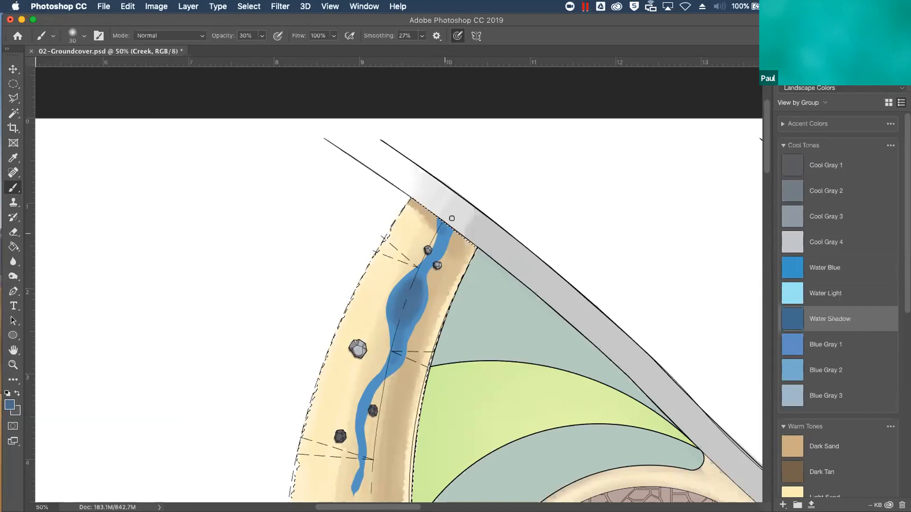
# Shade the creek's upper end in Water Shadow and load the Creek layer's painted area as a selection
pyautogui.moveTo(440, 218)
pyautogui.mouseDown()
pyautogui.moveTo(479, 251)
pyautogui.moveTo(417, 200)
pyautogui.mouseUp()
pyautogui.click(788, 57)
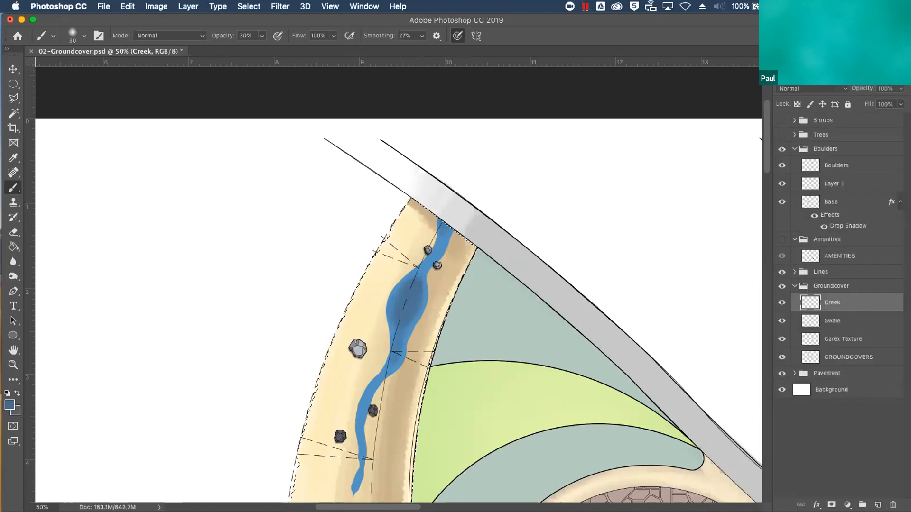
pyautogui.keyDown('super'); pyautogui.click(813, 306); pyautogui.keyUp('super')
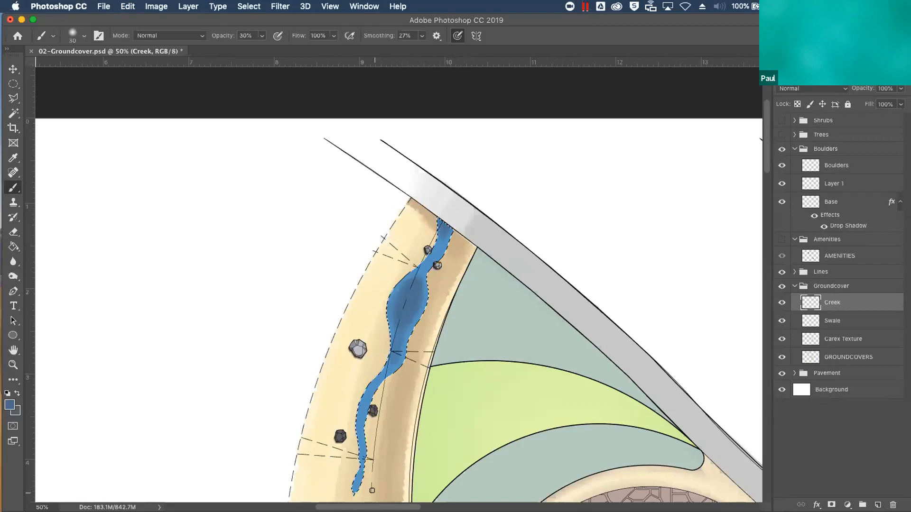
# Brush Water Light highlights onto the creek's narrow stretches beside the two small boulders and past the lower boulders
pyautogui.click(820, 60)
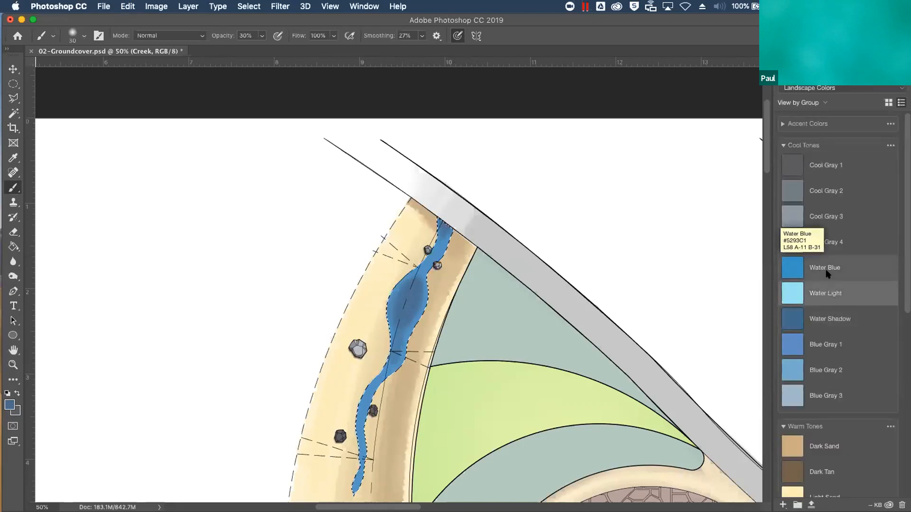
pyautogui.click(824, 298)
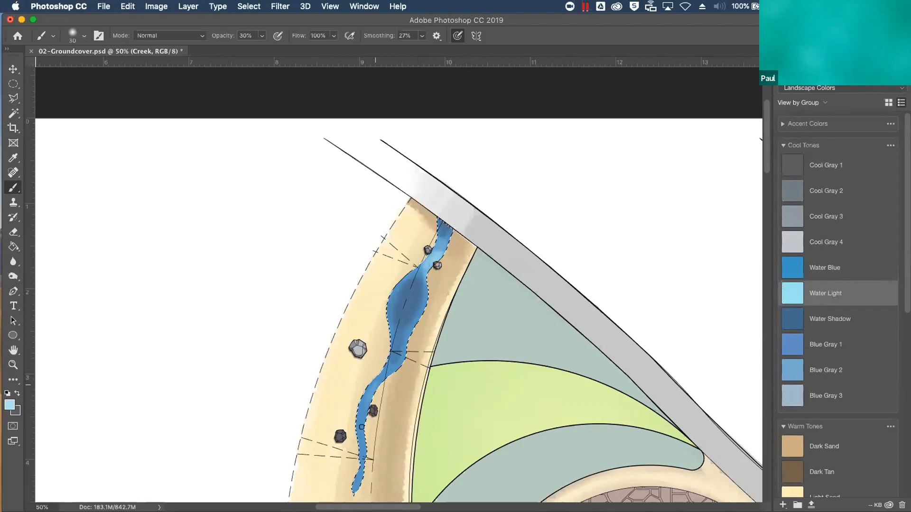
pyautogui.moveTo(363, 414)
pyautogui.mouseDown()
pyautogui.moveTo(370, 391)
pyautogui.moveTo(362, 445)
pyautogui.mouseUp()
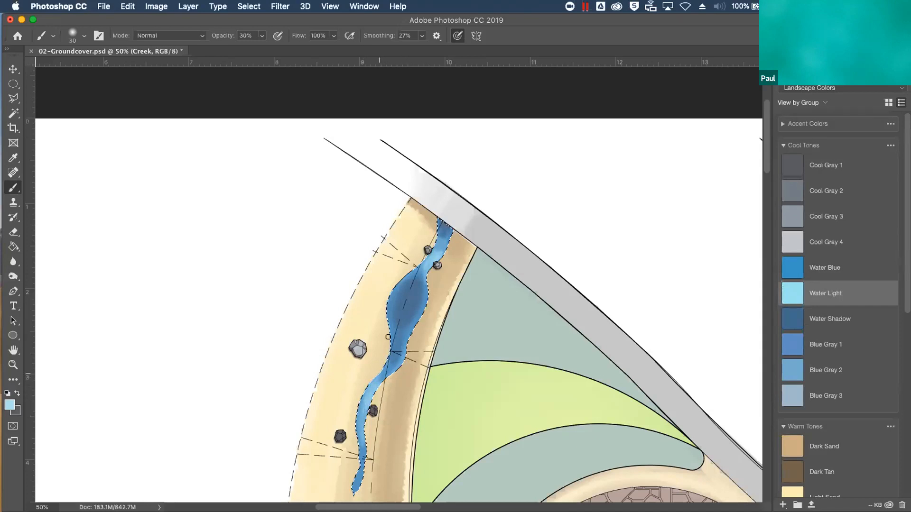
pyautogui.moveTo(368, 390); pyautogui.dragTo(369, 445)
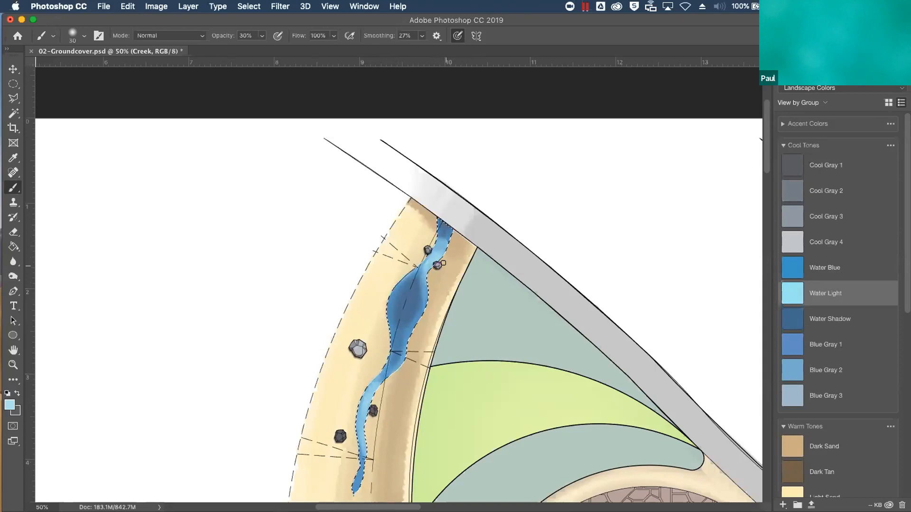
pyautogui.click(789, 58)
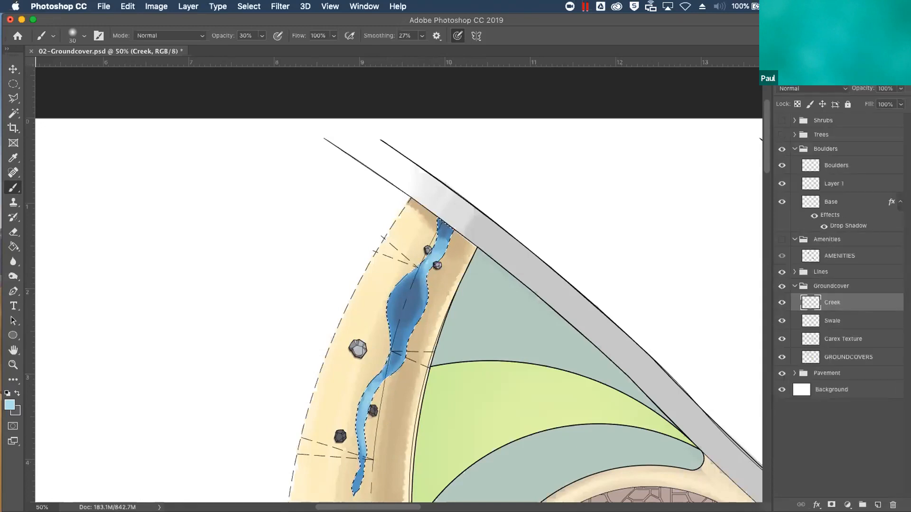
pyautogui.click(820, 57)
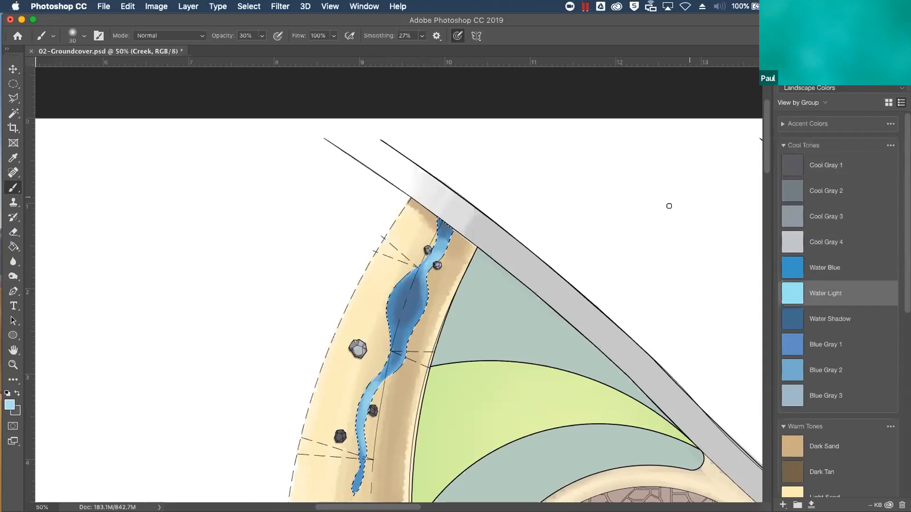
# Set the foreground colour to white and switch to a hard round brush at 100% opacity
pyautogui.press('d')
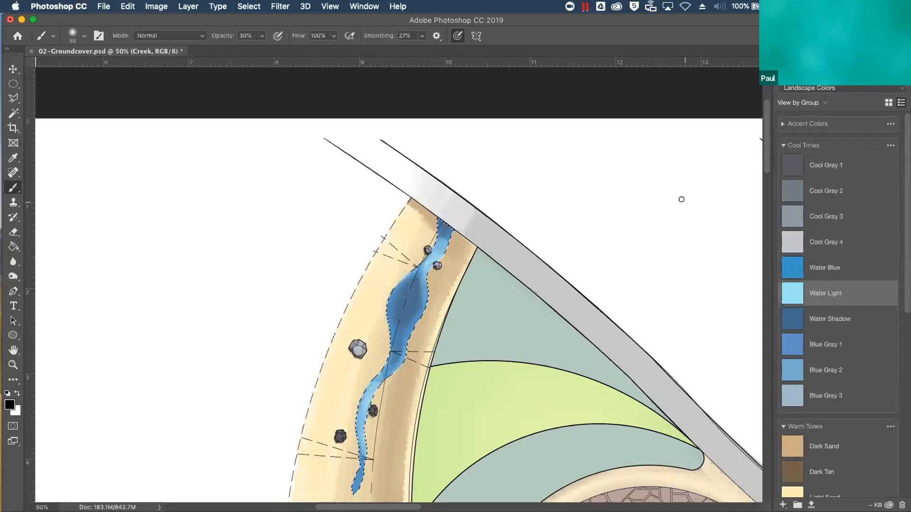
pyautogui.click(17, 393)
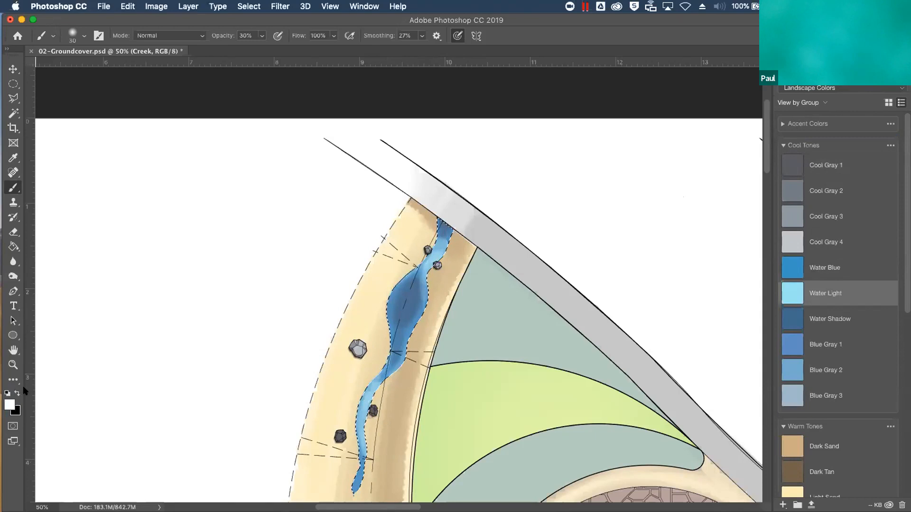
pyautogui.click(79, 38)
pyautogui.click(133, 218)
pyautogui.click(200, 196)
pyautogui.click(261, 36)
pyautogui.moveTo(261, 50); pyautogui.dragTo(413, 133)
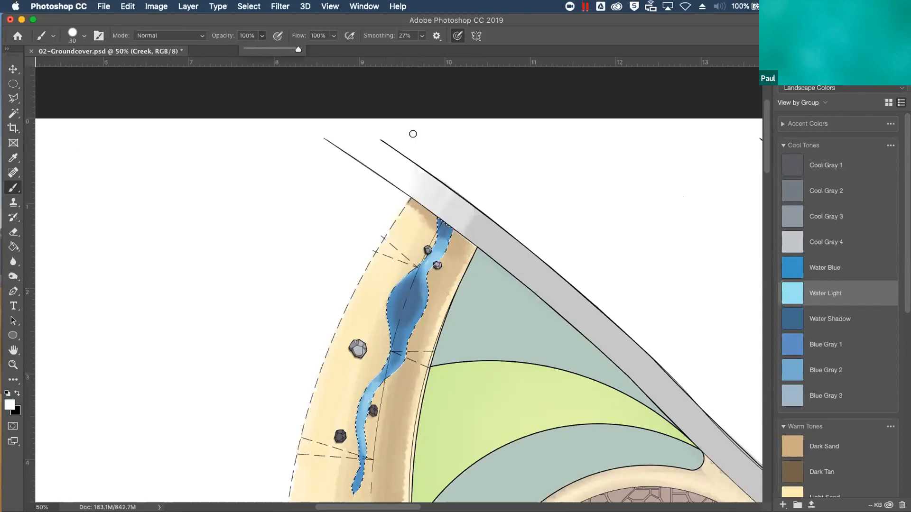
# Reduce the brush size to 4 px
pyautogui.scroll(4, 412, 134)
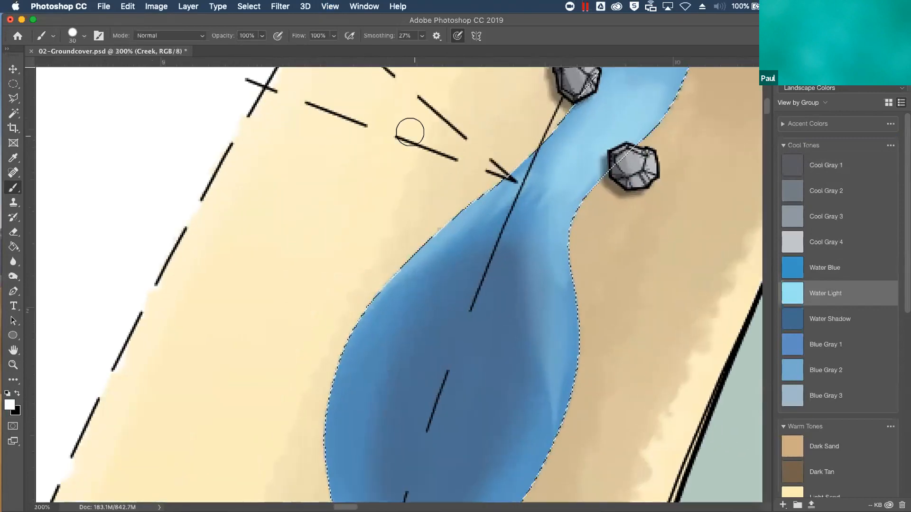
pyautogui.press('[')
pyautogui.press('[')
pyautogui.press('[')
pyautogui.press('[')
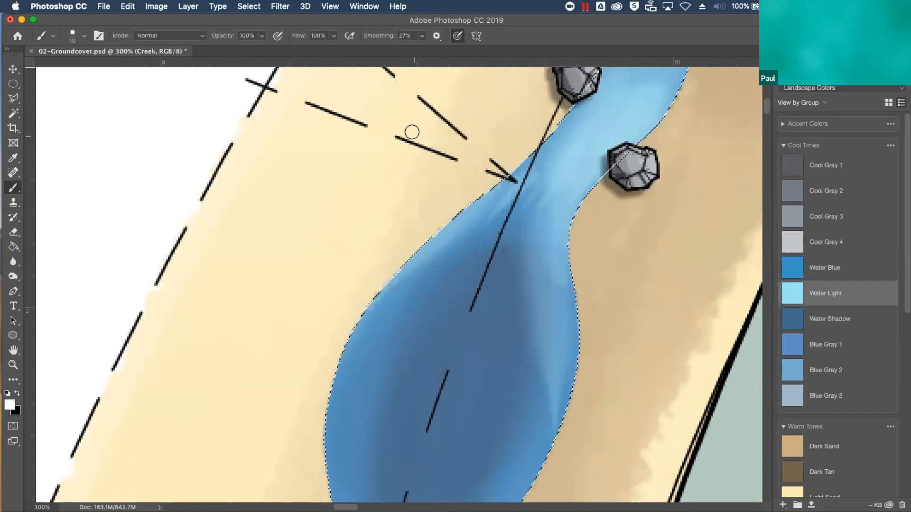
pyautogui.press('[')
pyautogui.press('[')
pyautogui.press('[')
pyautogui.press('[')
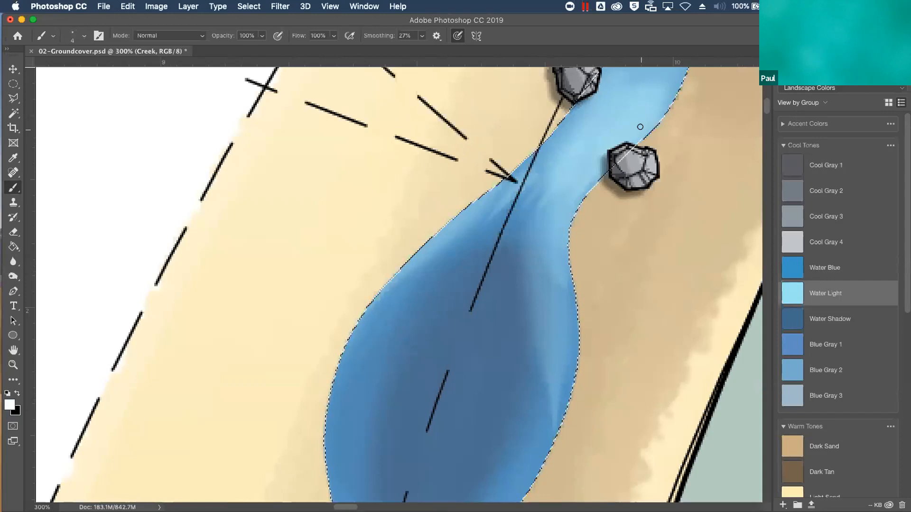
# Paint thin white ripple strokes in the creek's upper stretch, curving around the two small boulders
pyautogui.scroll(5, 611, 208)
pyautogui.hscroll(3, 611, 209)
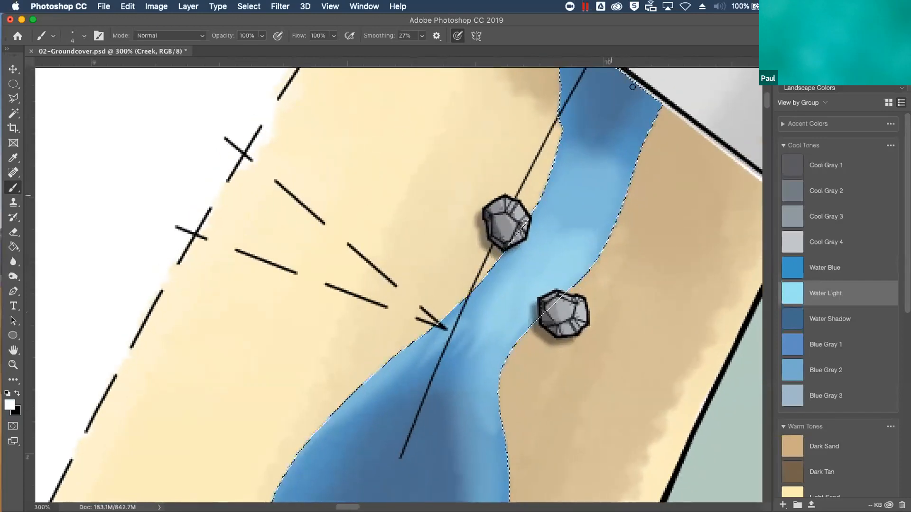
pyautogui.moveTo(622, 163); pyautogui.dragTo(610, 191)
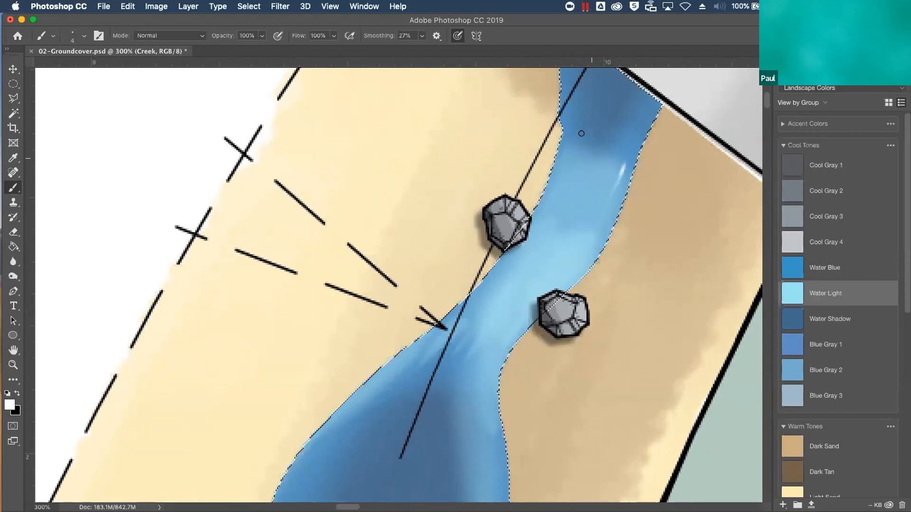
pyautogui.moveTo(567, 169); pyautogui.dragTo(561, 190)
pyautogui.moveTo(583, 250)
pyautogui.mouseDown()
pyautogui.moveTo(571, 286)
pyautogui.moveTo(564, 277)
pyautogui.moveTo(536, 283)
pyautogui.moveTo(526, 318)
pyautogui.mouseUp()
pyautogui.moveTo(550, 276)
pyautogui.mouseDown()
pyautogui.moveTo(520, 295)
pyautogui.moveTo(508, 332)
pyautogui.mouseUp()
pyautogui.moveTo(538, 214)
pyautogui.mouseDown()
pyautogui.moveTo(520, 251)
pyautogui.moveTo(540, 227)
pyautogui.moveTo(531, 255)
pyautogui.moveTo(492, 281)
pyautogui.mouseUp()
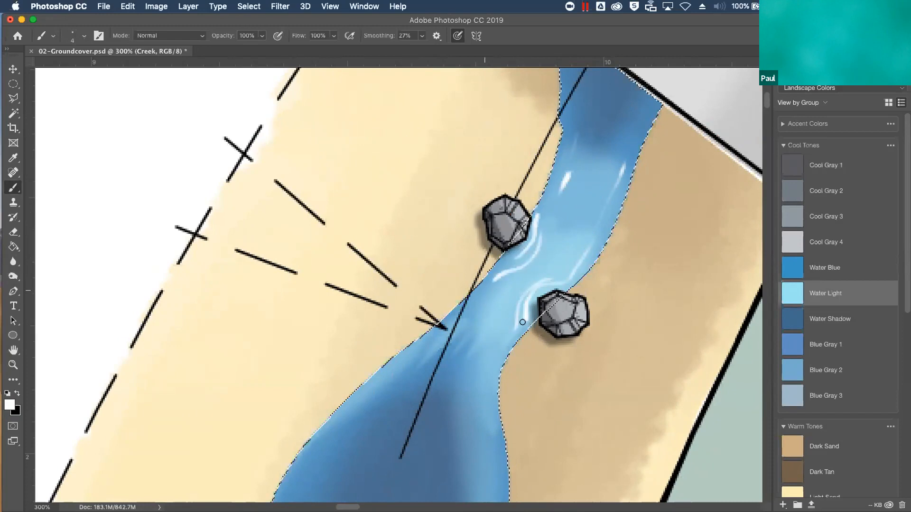
# Add more short white flow streaks between the two small boulders and down towards the wide pool
pyautogui.moveTo(556, 261); pyautogui.dragTo(585, 189)
pyautogui.moveTo(508, 303)
pyautogui.mouseDown()
pyautogui.moveTo(496, 354)
pyautogui.moveTo(464, 398)
pyautogui.mouseUp()
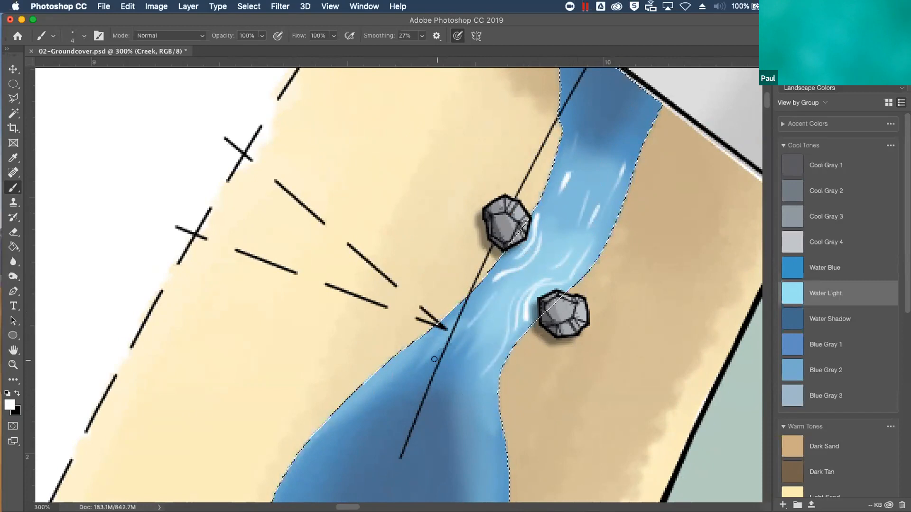
pyautogui.moveTo(582, 129); pyautogui.dragTo(576, 147)
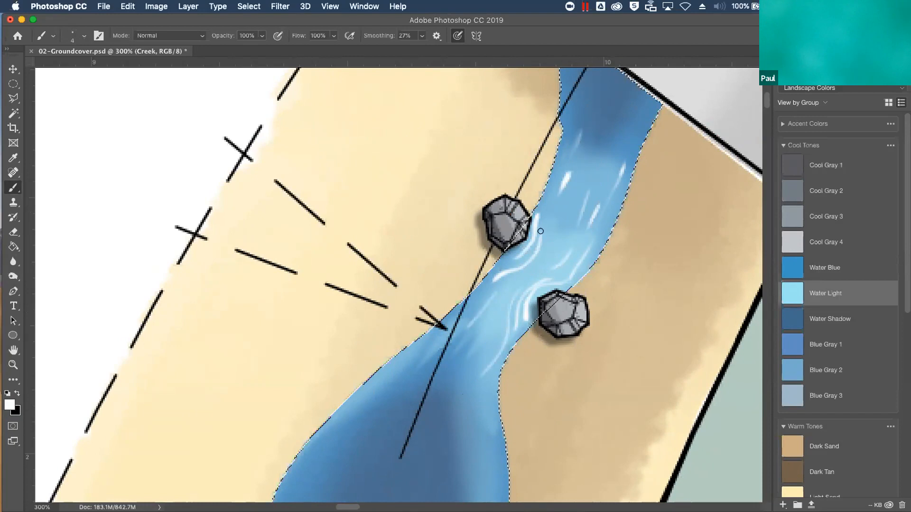
pyautogui.moveTo(502, 413); pyautogui.dragTo(565, 149)
pyautogui.moveTo(541, 209); pyautogui.dragTo(541, 219)
pyautogui.moveTo(540, 262); pyautogui.dragTo(539, 278)
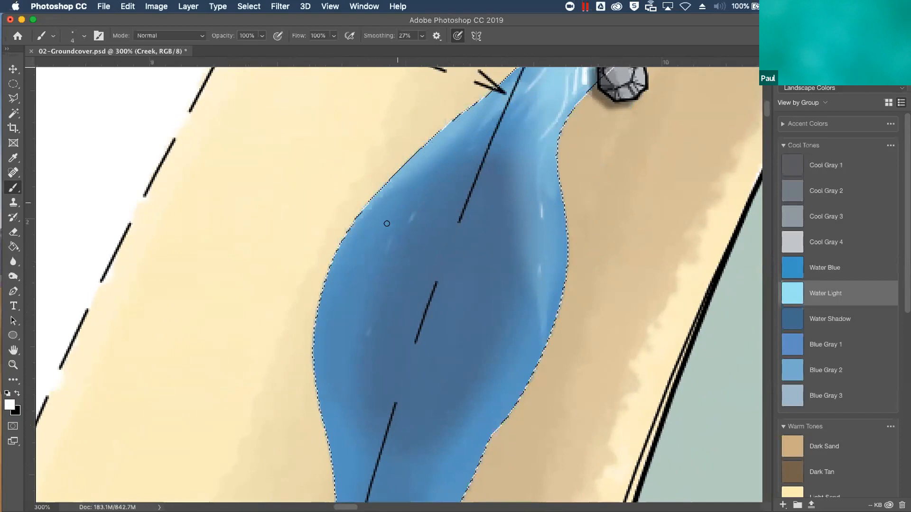
# Scatter small white flecks over the creek's wide pool and along its lower stretch
pyautogui.moveTo(412, 275); pyautogui.dragTo(410, 287)
pyautogui.moveTo(472, 262); pyautogui.dragTo(470, 269)
pyautogui.moveTo(490, 307)
pyautogui.mouseDown()
pyautogui.moveTo(485, 328)
pyautogui.moveTo(507, 358)
pyautogui.mouseUp()
pyautogui.click(498, 362)
pyautogui.press('super+1')
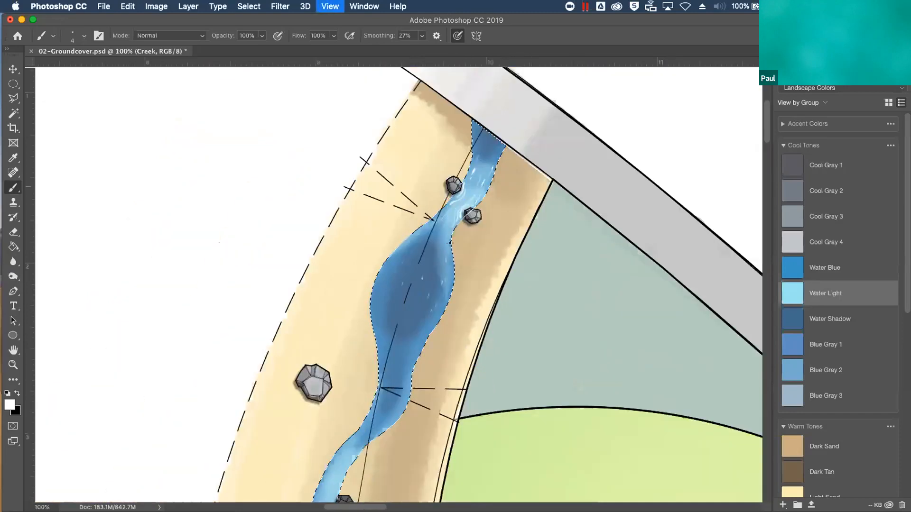
pyautogui.press('super+minus')
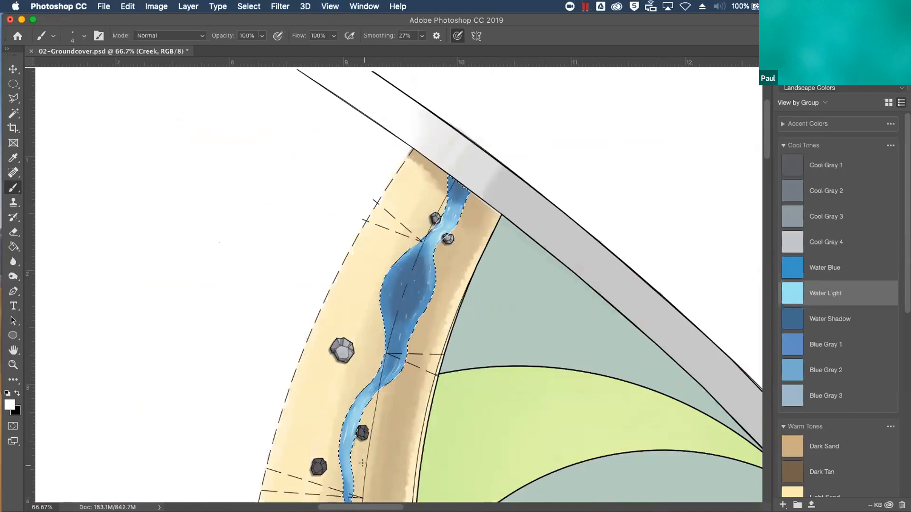
# Clear the selection and lower the Creek layer's opacity to 88%
pyautogui.press('super+d')
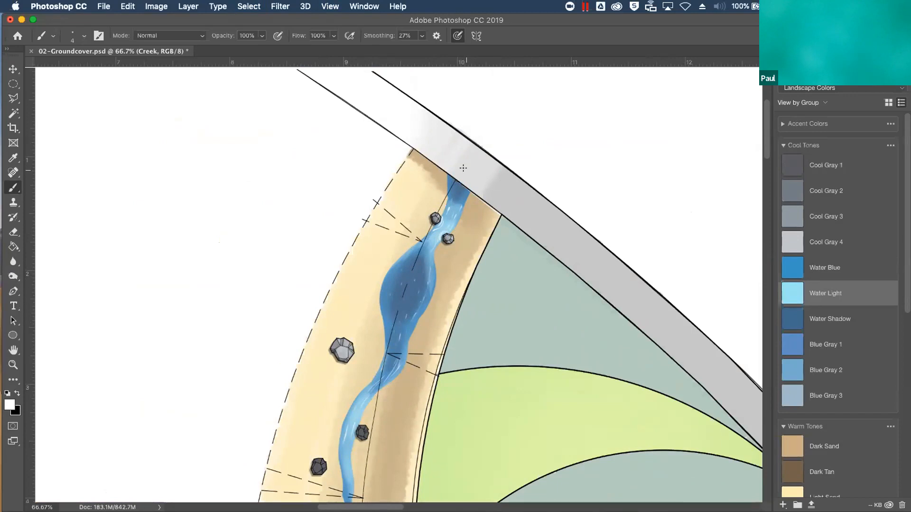
pyautogui.press('F7')
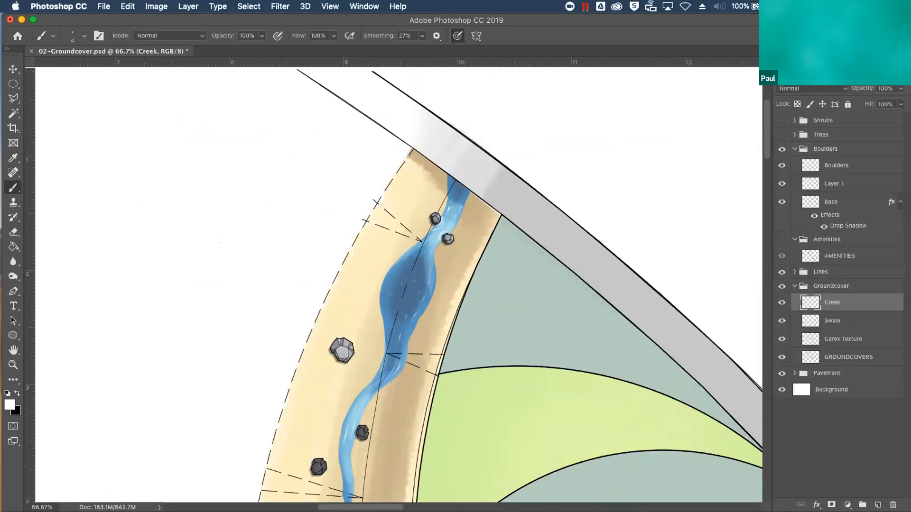
pyautogui.click(900, 88)
pyautogui.moveTo(899, 103)
pyautogui.mouseDown()
pyautogui.moveTo(886, 104)
pyautogui.moveTo(894, 102)
pyautogui.mouseUp()
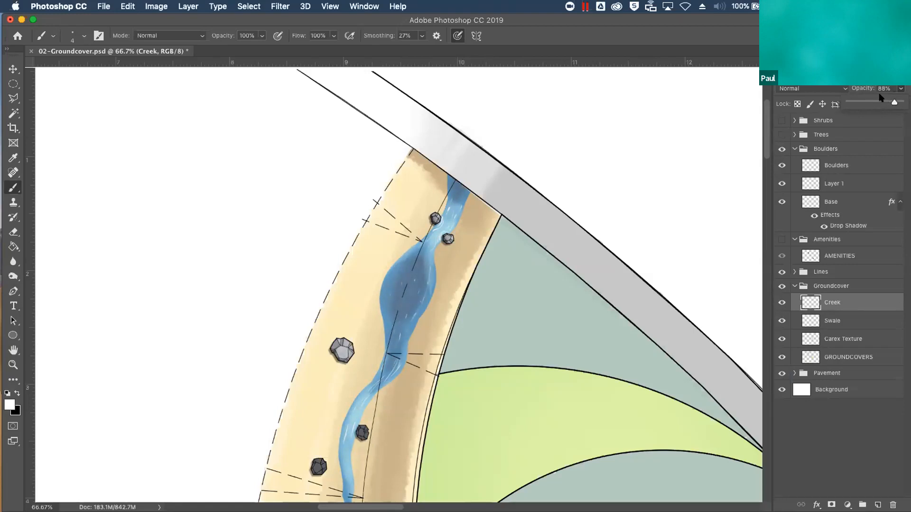
pyautogui.press('super+minus')
pyautogui.press('super+minus')
pyautogui.press('super+minus')
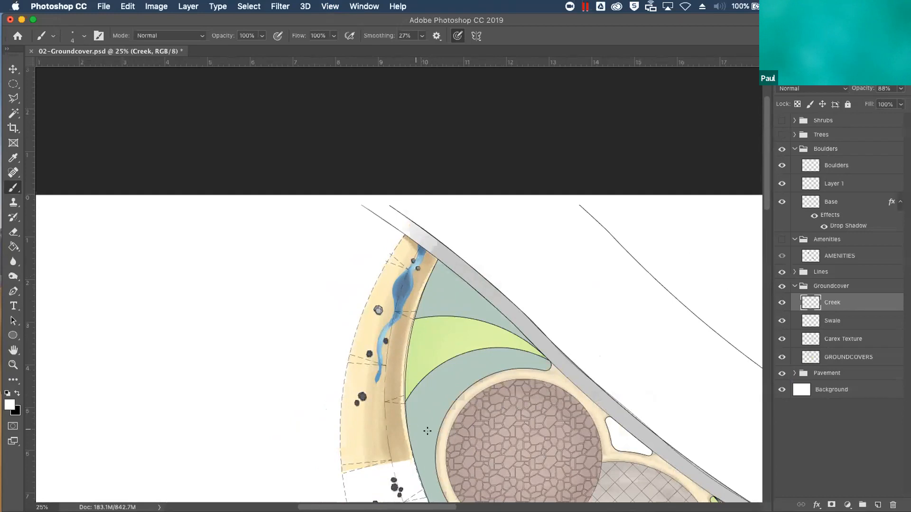
# Close 02-Groundcover.psd and open 03-Amenities.psd from the Presentation Files folder in Finder
pyautogui.hotkey('ctrl', 'Up')
pyautogui.click(444, 275)
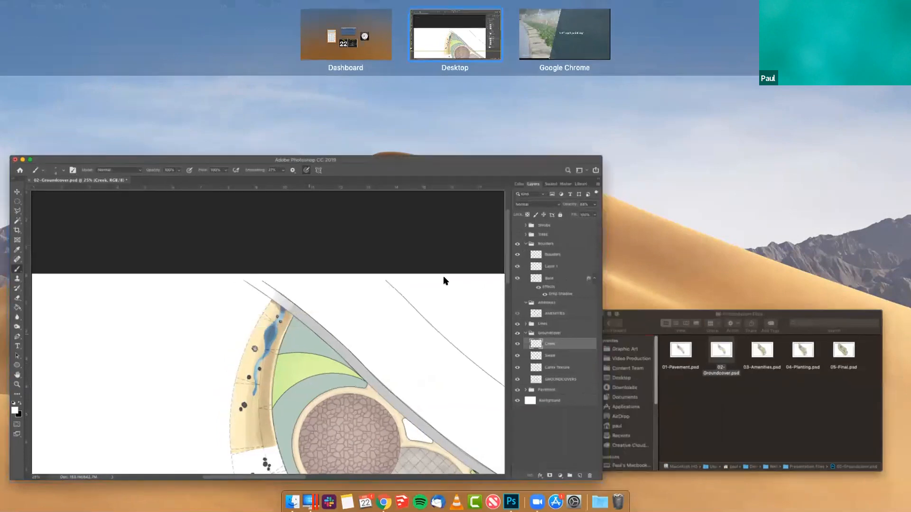
pyautogui.click(30, 51)
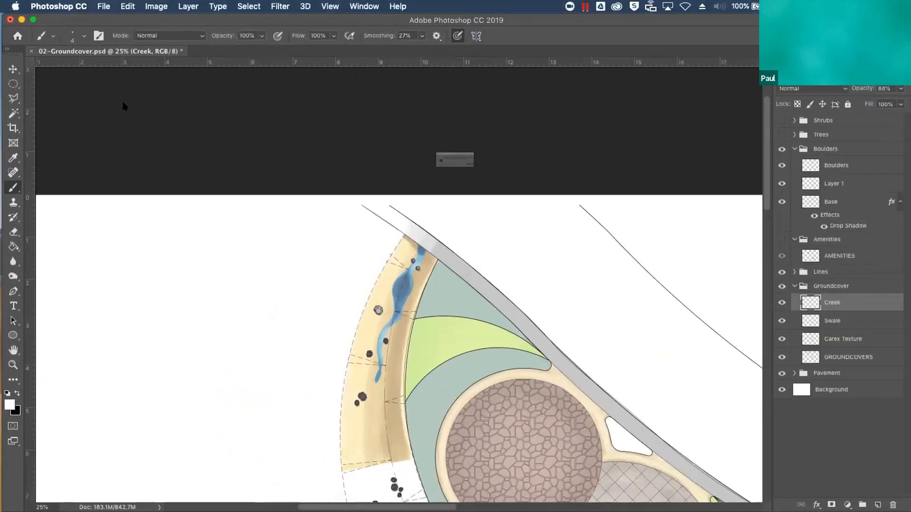
pyautogui.press('Return')
pyautogui.hotkey('ctrl', 'Up')
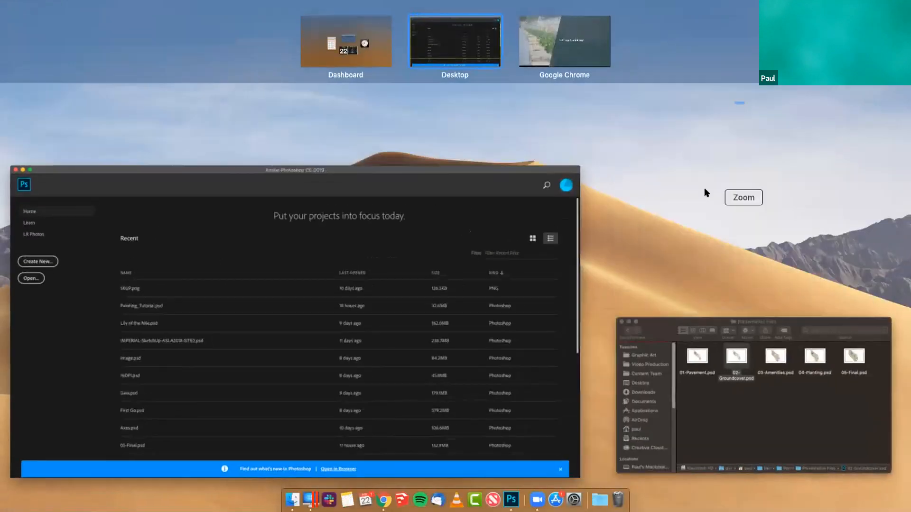
pyautogui.click(788, 389)
pyautogui.doubleClick(580, 265)
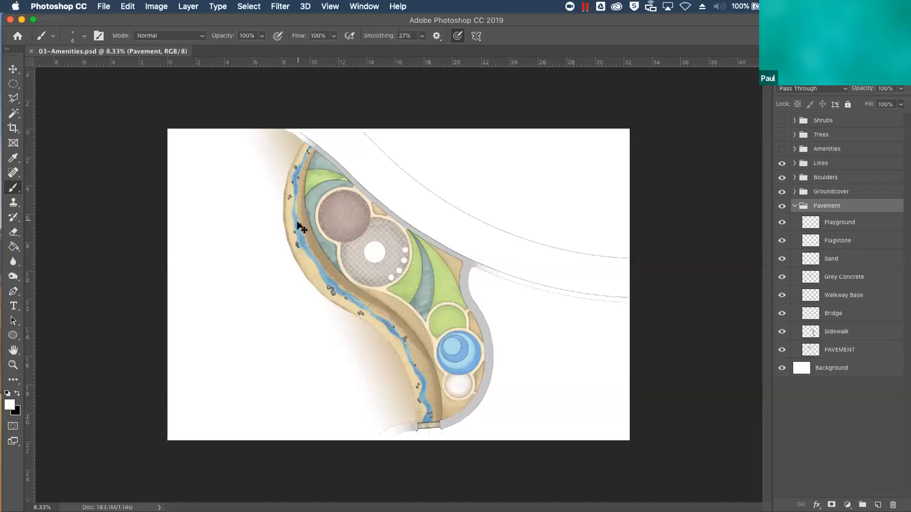
# Examine the finished creek's water highlights and boulders up close below the circular patio
pyautogui.press('super+equal')
pyautogui.press('super+equal')
pyautogui.press('super+equal')
pyautogui.press('super+equal')
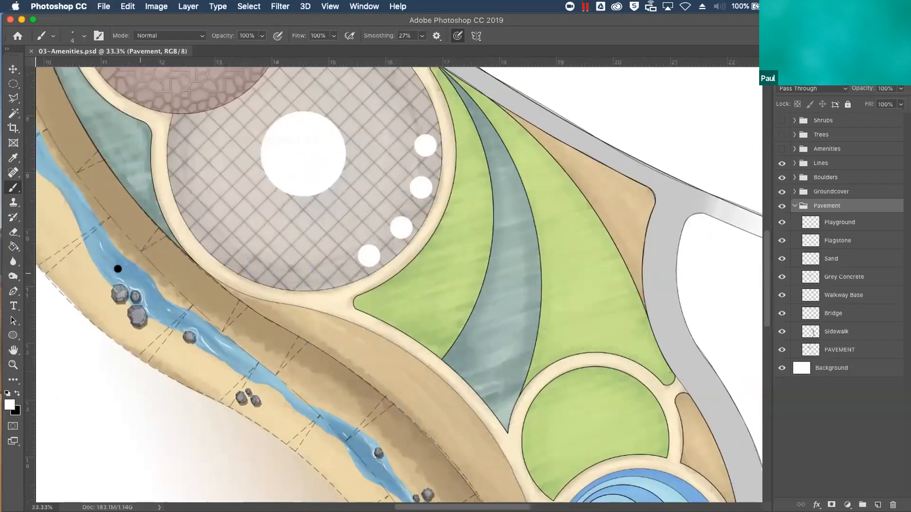
pyautogui.press('super+equal')
pyautogui.moveTo(212, 362); pyautogui.dragTo(375, 357)
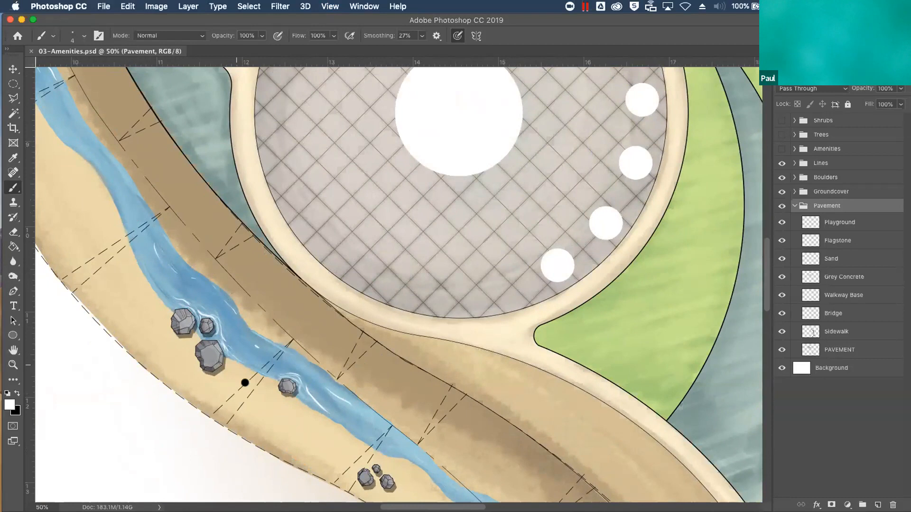
# Make the Amenities layer group visible on the plan
pyautogui.press('super+minus')
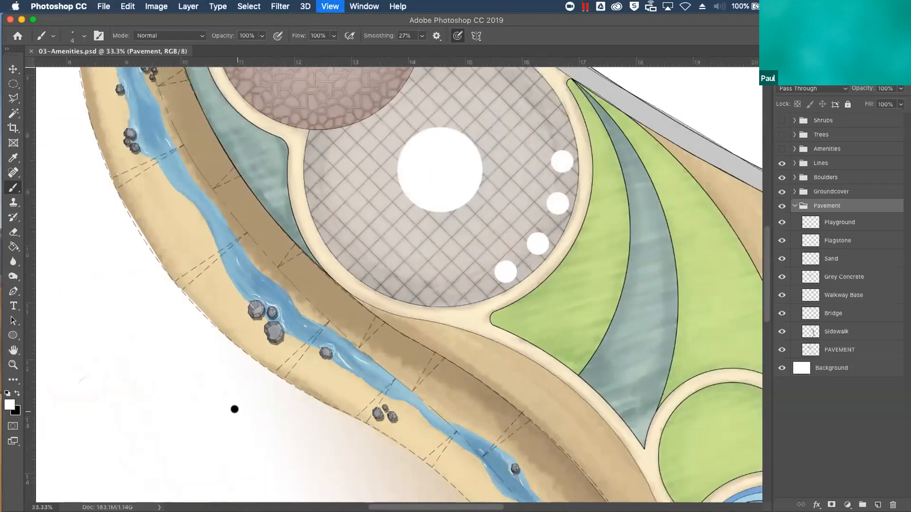
pyautogui.press('super+minus')
pyautogui.press('super+minus')
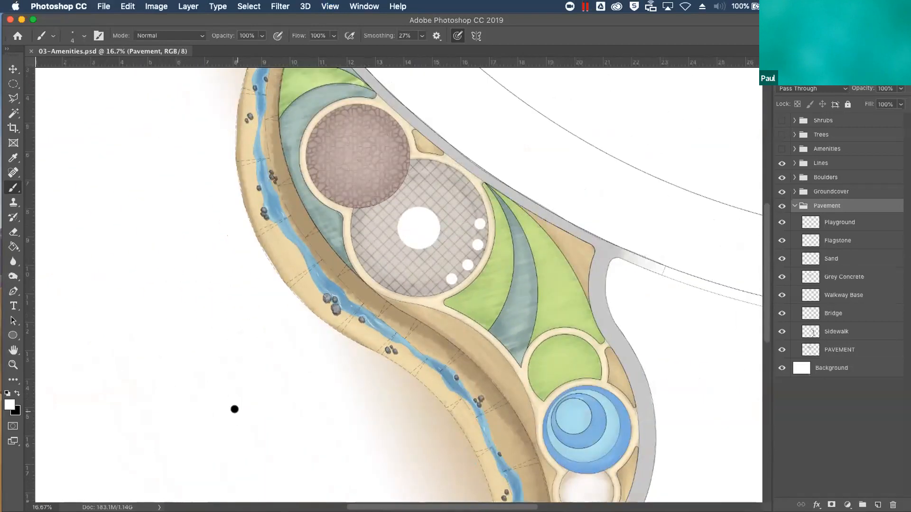
pyautogui.click(782, 149)
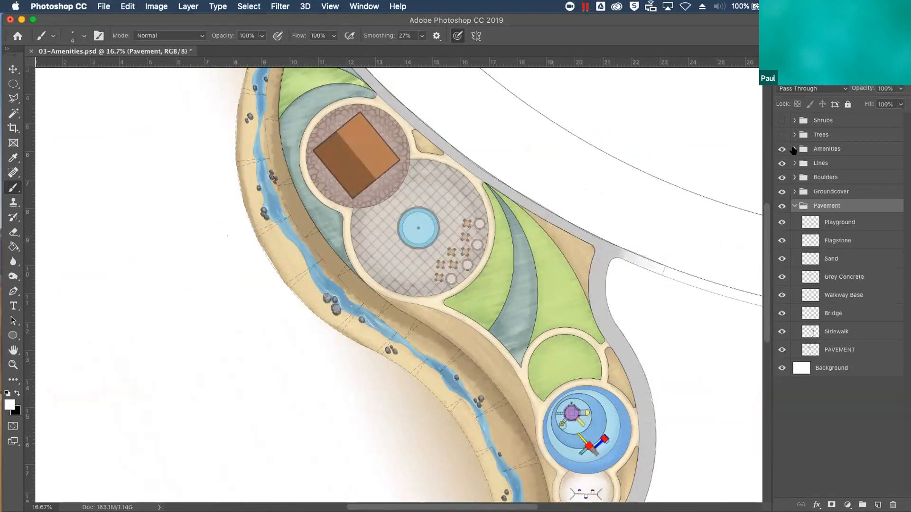
# Load the contents of the AMENITIES layer inside the Amenities group as a selection
pyautogui.click(794, 149)
pyautogui.click(837, 167)
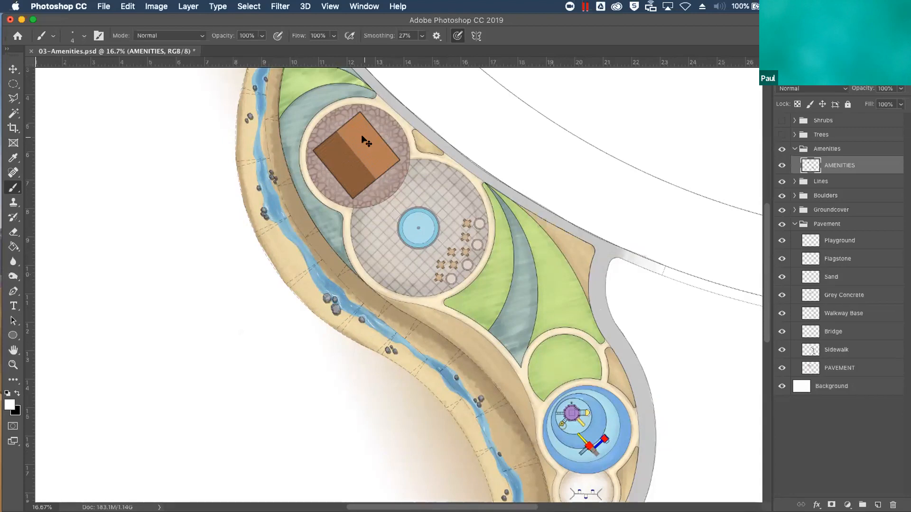
pyautogui.keyDown('super'); pyautogui.click(810, 166); pyautogui.keyUp('super')
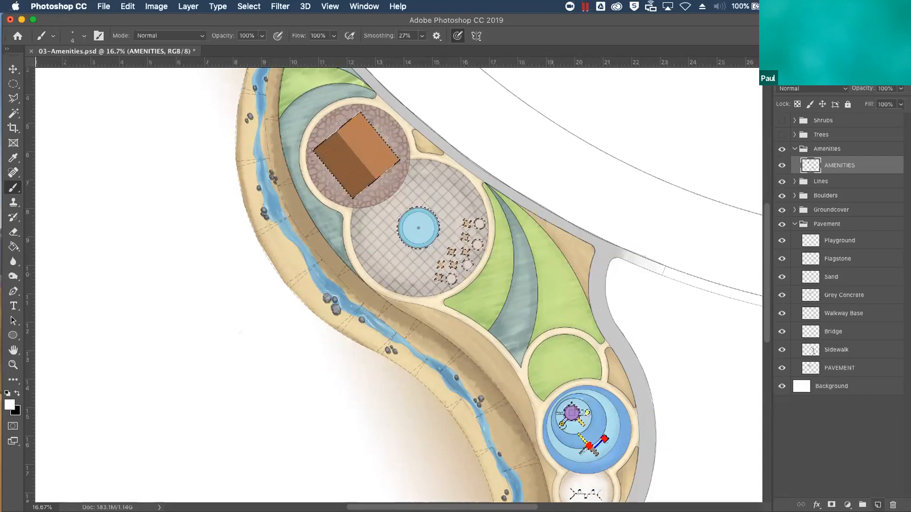
# Add a new layer named Structure above the AMENITIES layer
pyautogui.click(878, 505)
pyautogui.doubleClick(835, 164)
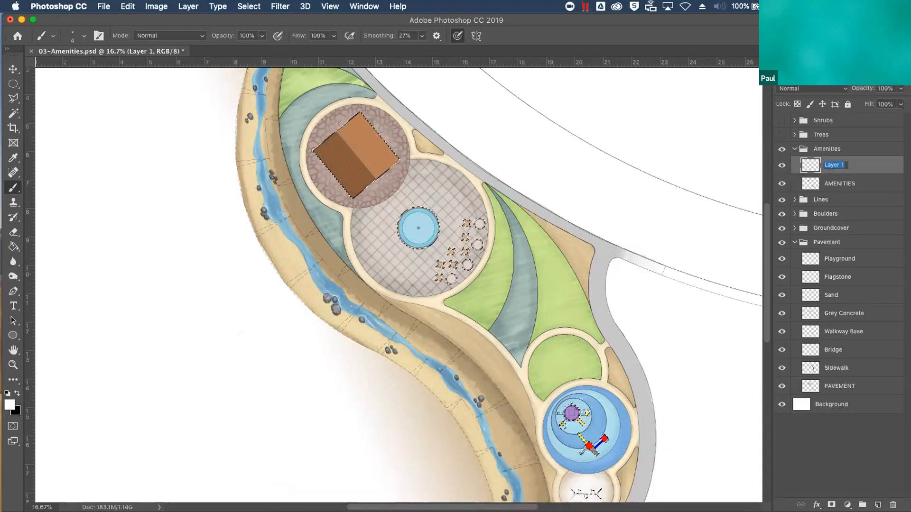
pyautogui.write('Structure')
pyautogui.press('Return')
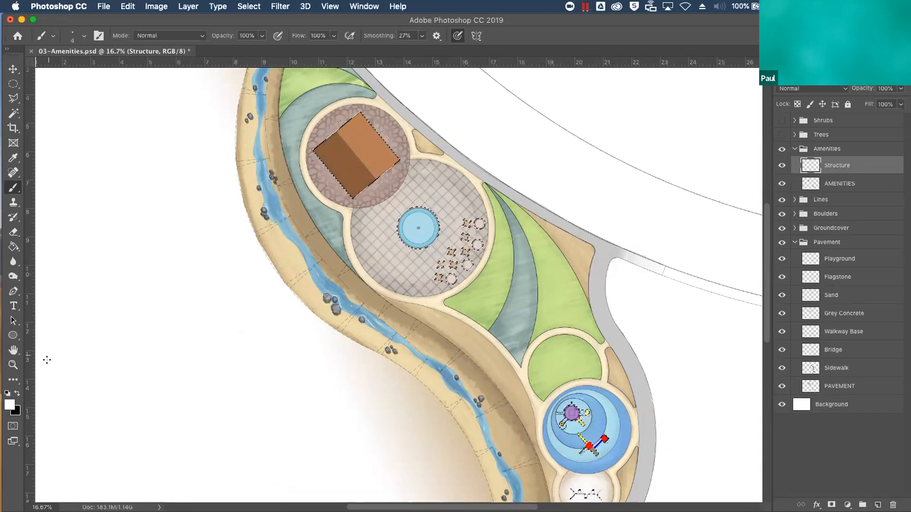
# Load the Warm Gray 1 and Warm Gray 4 swatches as the two working paint colors
pyautogui.click(849, 56)
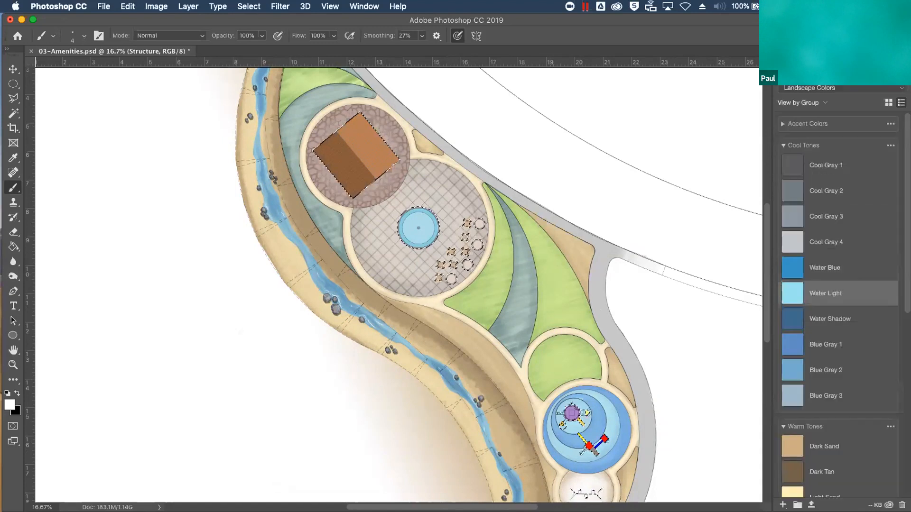
pyautogui.click(782, 123)
pyautogui.click(782, 124)
pyautogui.click(782, 146)
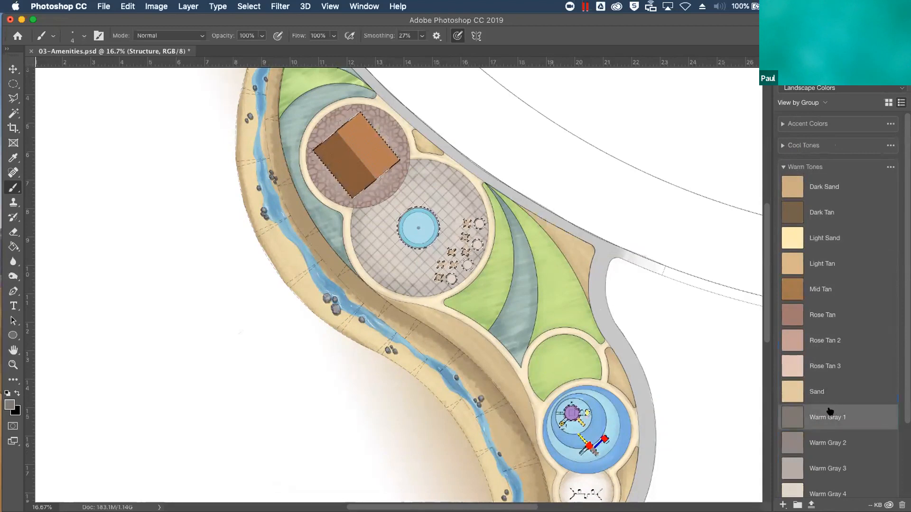
pyautogui.press('x')
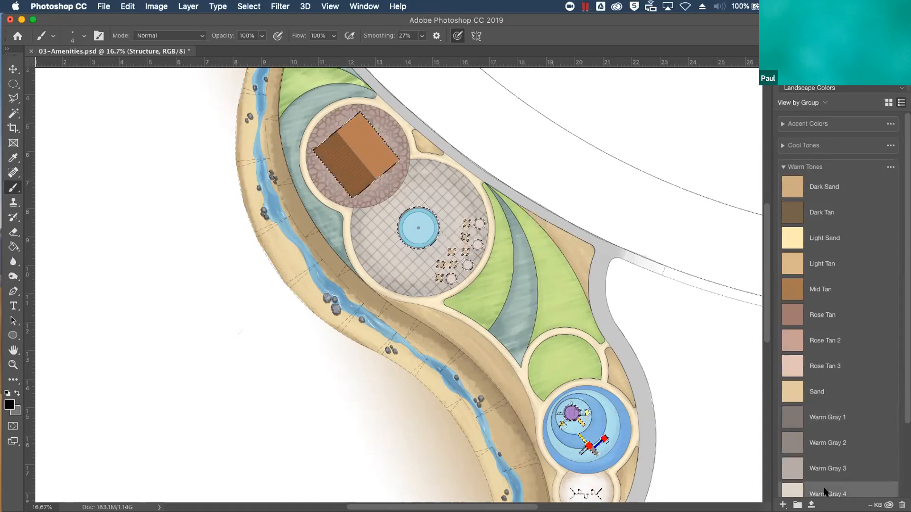
pyautogui.click(812, 374)
# Cover the brown roof within the selection in solid Warm Gray 1 on the Structure layer, using a 125 px brush
pyautogui.press(']')
pyautogui.press(']')
pyautogui.press(']')
pyautogui.click(788, 62)
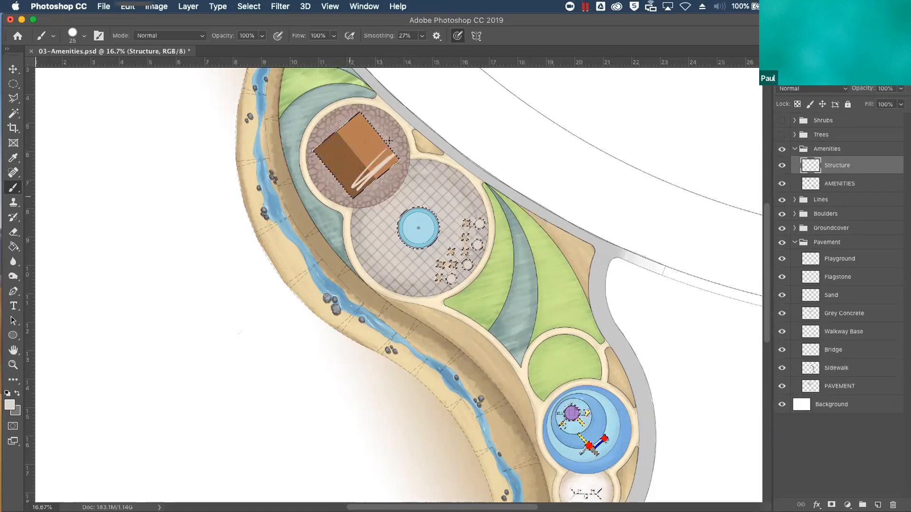
pyautogui.press(']')
pyautogui.press(']')
pyautogui.press(']')
pyautogui.press('x')
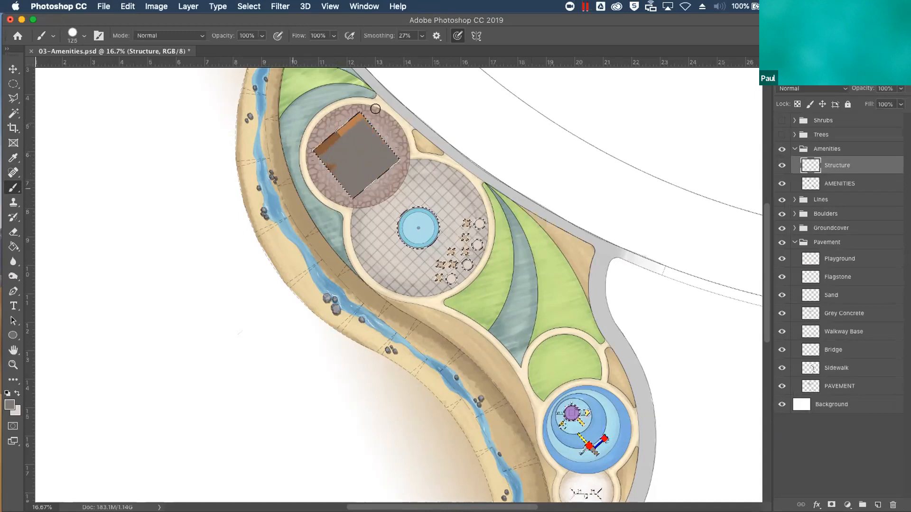
pyautogui.moveTo(344, 146)
pyautogui.mouseDown()
pyautogui.moveTo(299, 164)
pyautogui.moveTo(347, 114)
pyautogui.moveTo(398, 98)
pyautogui.mouseUp()
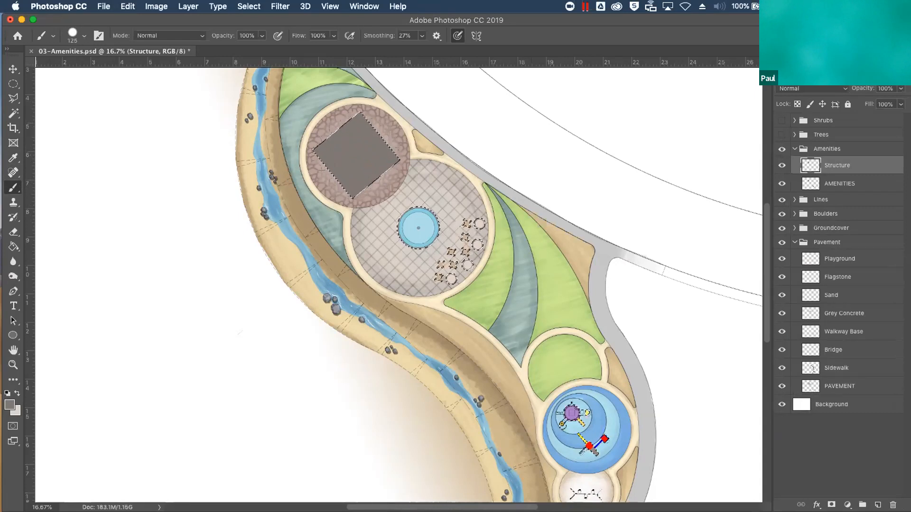
# Streak the gray roof with diagonal Warm Gray 4 strokes using a 25 px brush at 100% opacity
pyautogui.click(828, 56)
pyautogui.click(787, 57)
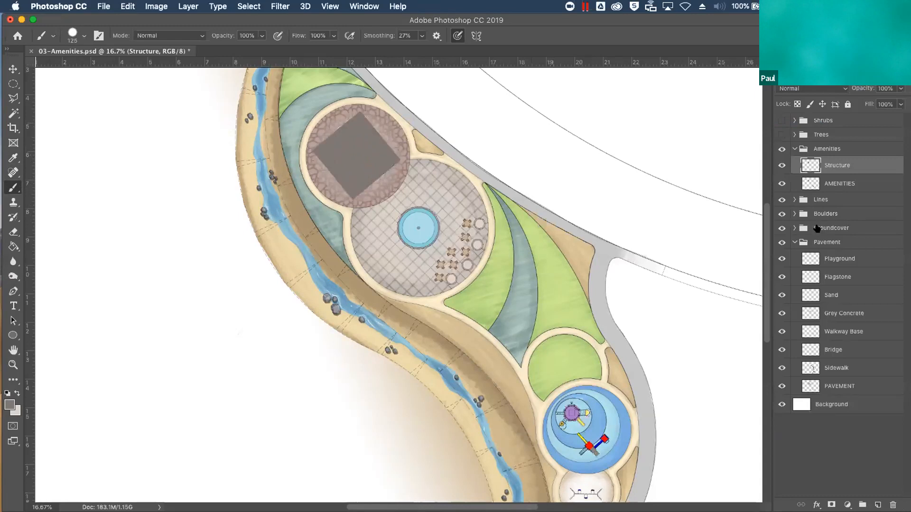
pyautogui.press('super+plus')
pyautogui.moveTo(382, 236); pyautogui.dragTo(244, 329)
pyautogui.moveTo(244, 258)
pyautogui.mouseDown()
pyautogui.moveTo(354, 387)
pyautogui.moveTo(347, 380)
pyautogui.mouseUp()
pyautogui.press('x')
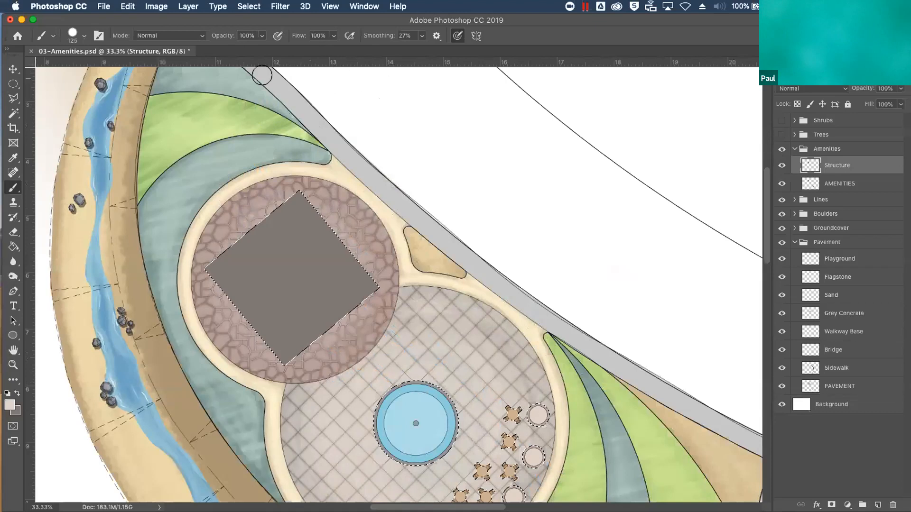
pyautogui.click(78, 36)
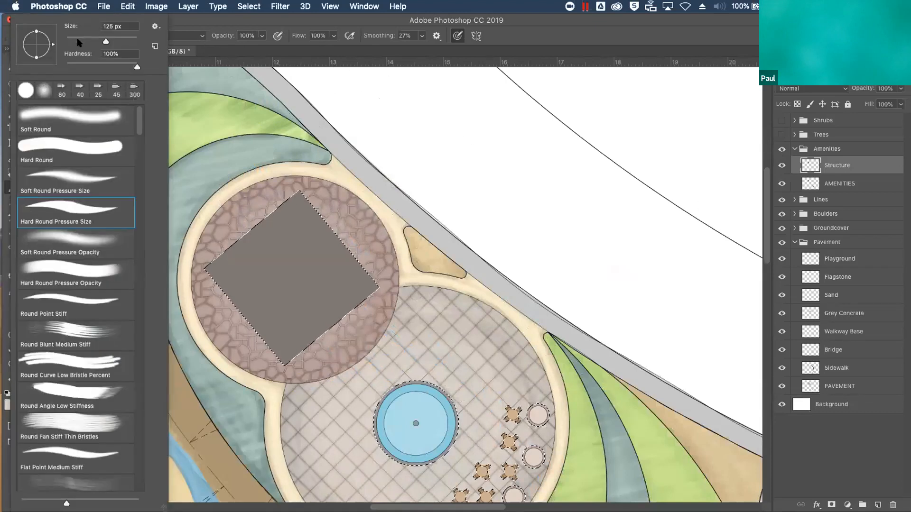
pyautogui.click(260, 36)
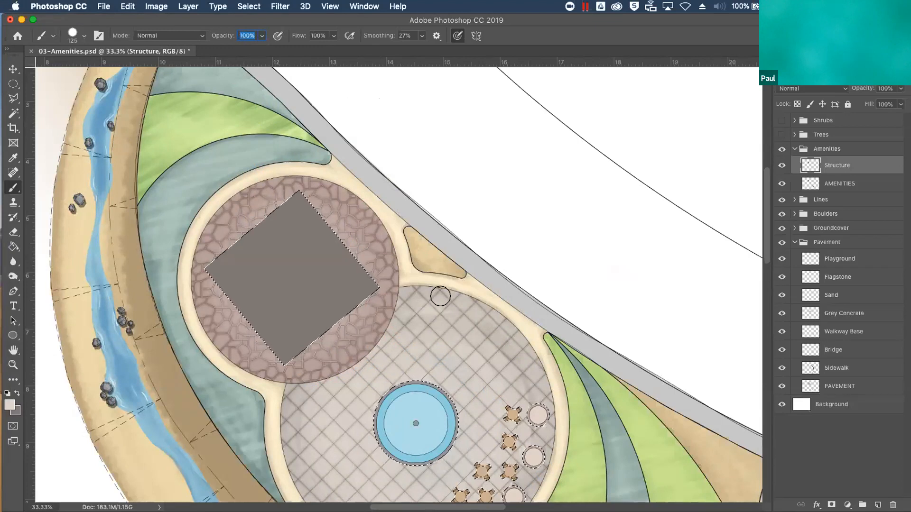
pyautogui.press('[')
pyautogui.press('[')
pyautogui.press('[')
pyautogui.press('[')
pyautogui.press('[')
pyautogui.press('[')
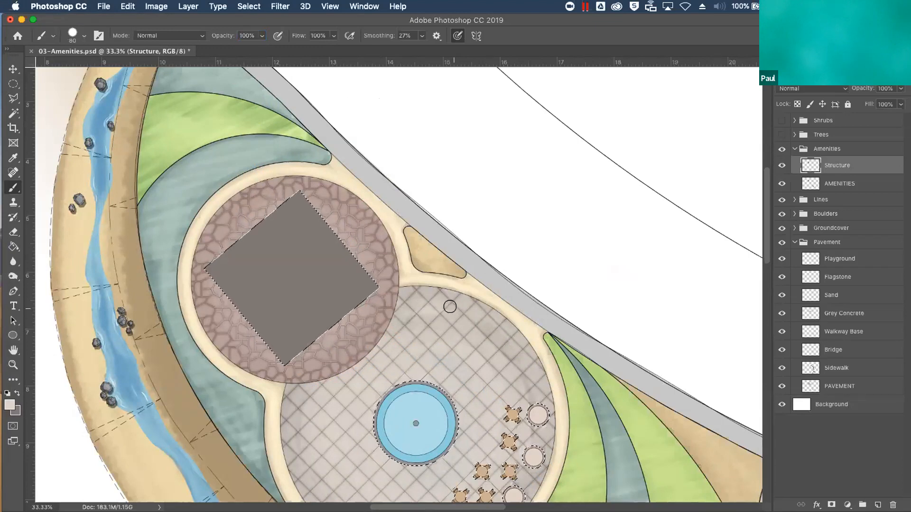
pyautogui.press('[')
pyautogui.press('[')
pyautogui.moveTo(297, 345); pyautogui.dragTo(267, 371)
pyautogui.moveTo(386, 274)
pyautogui.mouseDown()
pyautogui.moveTo(263, 381)
pyautogui.moveTo(397, 259)
pyautogui.moveTo(262, 378)
pyautogui.mouseUp()
pyautogui.moveTo(403, 261)
pyautogui.mouseDown()
pyautogui.moveTo(259, 383)
pyautogui.moveTo(259, 370)
pyautogui.mouseUp()
pyautogui.moveTo(394, 245)
pyautogui.mouseDown()
pyautogui.moveTo(259, 352)
pyautogui.moveTo(241, 359)
pyautogui.moveTo(267, 316)
pyautogui.moveTo(241, 341)
pyautogui.mouseUp()
pyautogui.moveTo(373, 226); pyautogui.dragTo(235, 328)
pyautogui.moveTo(338, 235); pyautogui.dragTo(199, 326)
pyautogui.moveTo(323, 218); pyautogui.dragTo(211, 308)
pyautogui.moveTo(317, 201)
pyautogui.mouseDown()
pyautogui.moveTo(216, 286)
pyautogui.moveTo(200, 284)
pyautogui.mouseUp()
pyautogui.moveTo(318, 183)
pyautogui.mouseDown()
pyautogui.moveTo(222, 260)
pyautogui.moveTo(260, 240)
pyautogui.mouseUp()
pyautogui.moveTo(332, 202)
pyautogui.mouseDown()
pyautogui.moveTo(224, 283)
pyautogui.moveTo(345, 194)
pyautogui.moveTo(225, 266)
pyautogui.moveTo(302, 215)
pyautogui.moveTo(230, 295)
pyautogui.moveTo(350, 195)
pyautogui.moveTo(200, 318)
pyautogui.moveTo(342, 204)
pyautogui.moveTo(205, 324)
pyautogui.moveTo(343, 213)
pyautogui.moveTo(231, 308)
pyautogui.mouseUp()
pyautogui.moveTo(347, 222)
pyautogui.mouseDown()
pyautogui.moveTo(197, 337)
pyautogui.moveTo(314, 234)
pyautogui.moveTo(227, 304)
pyautogui.moveTo(281, 268)
pyautogui.moveTo(243, 307)
pyautogui.mouseUp()
pyautogui.moveTo(341, 239)
pyautogui.mouseDown()
pyautogui.moveTo(246, 313)
pyautogui.moveTo(285, 291)
pyautogui.mouseUp()
pyautogui.moveTo(348, 249)
pyautogui.mouseDown()
pyautogui.moveTo(284, 301)
pyautogui.moveTo(280, 326)
pyautogui.mouseUp()
pyautogui.moveTo(363, 265)
pyautogui.mouseDown()
pyautogui.moveTo(292, 322)
pyautogui.moveTo(292, 335)
pyautogui.moveTo(321, 320)
pyautogui.mouseUp()
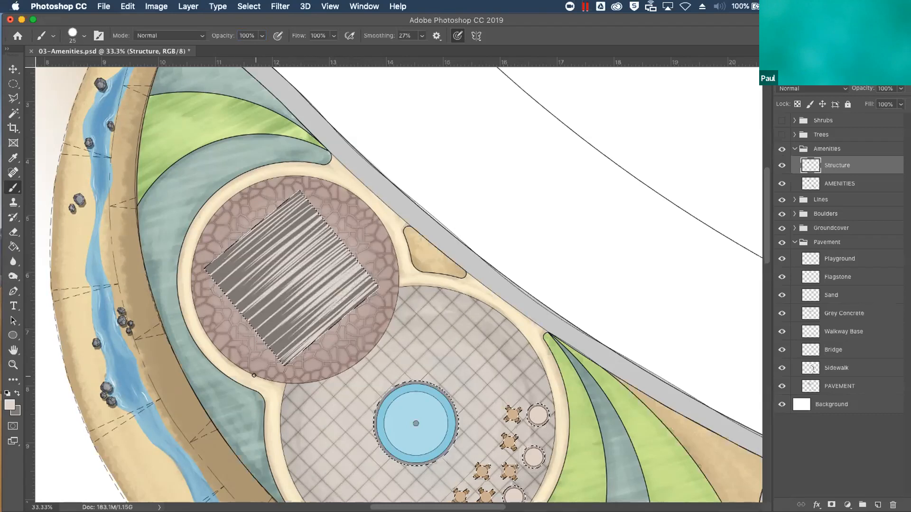
# Add diagonal Warm Gray 2 strokes between the light streaks on the roof
pyautogui.click(825, 59)
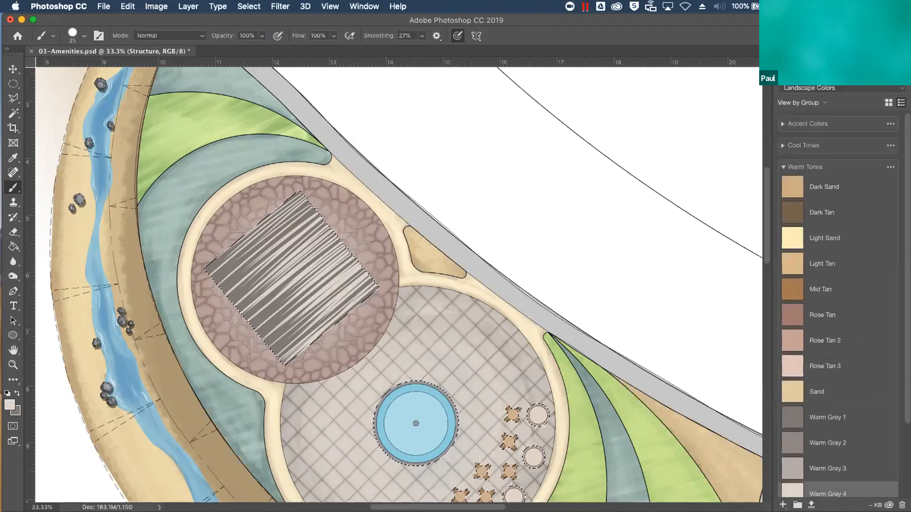
pyautogui.click(826, 446)
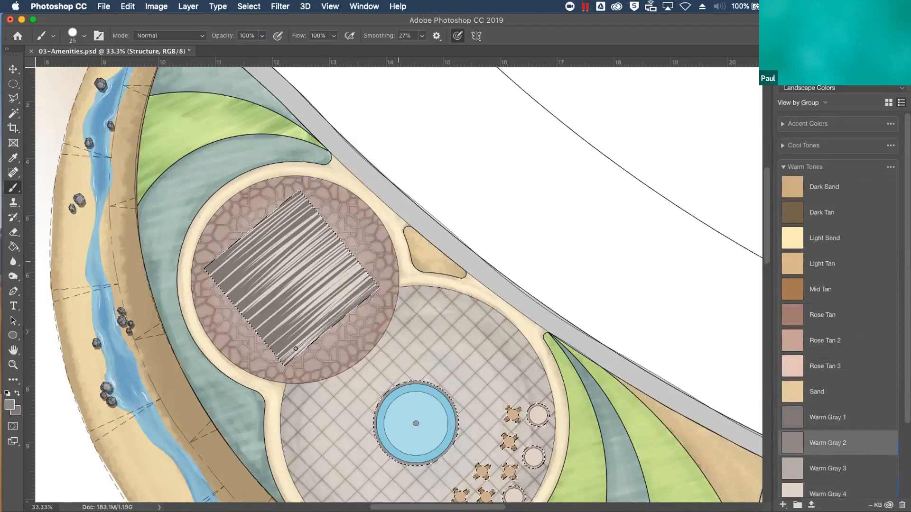
pyautogui.moveTo(290, 321); pyautogui.dragTo(390, 232)
pyautogui.moveTo(296, 297)
pyautogui.mouseDown()
pyautogui.moveTo(386, 224)
pyautogui.moveTo(344, 244)
pyautogui.mouseUp()
pyautogui.moveTo(267, 293); pyautogui.dragTo(334, 237)
pyautogui.moveTo(275, 269)
pyautogui.mouseDown()
pyautogui.moveTo(329, 225)
pyautogui.moveTo(320, 221)
pyautogui.mouseUp()
pyautogui.moveTo(249, 264); pyautogui.dragTo(320, 210)
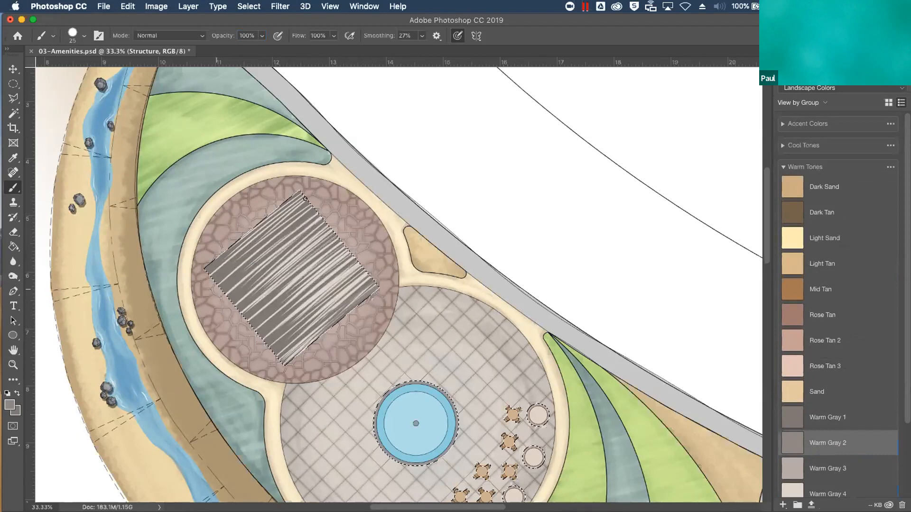
# Lower the brush opacity to 34% and brush more Warm Gray 2 along the roof streaks
pyautogui.click(262, 36)
pyautogui.moveTo(259, 45); pyautogui.dragTo(226, 45)
pyautogui.moveTo(243, 311); pyautogui.dragTo(359, 204)
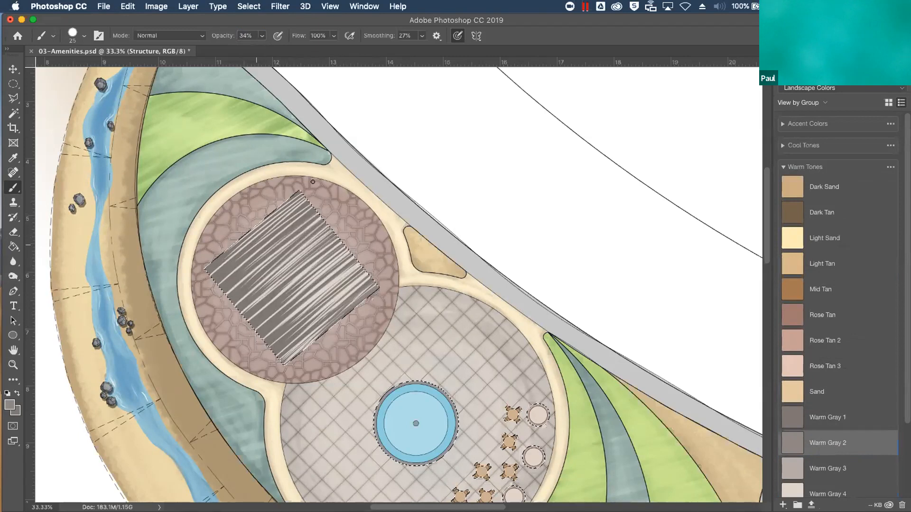
# Soften the roof texture with translucent diagonal Warm Gray 4 strokes across its lighter side
pyautogui.click(792, 468)
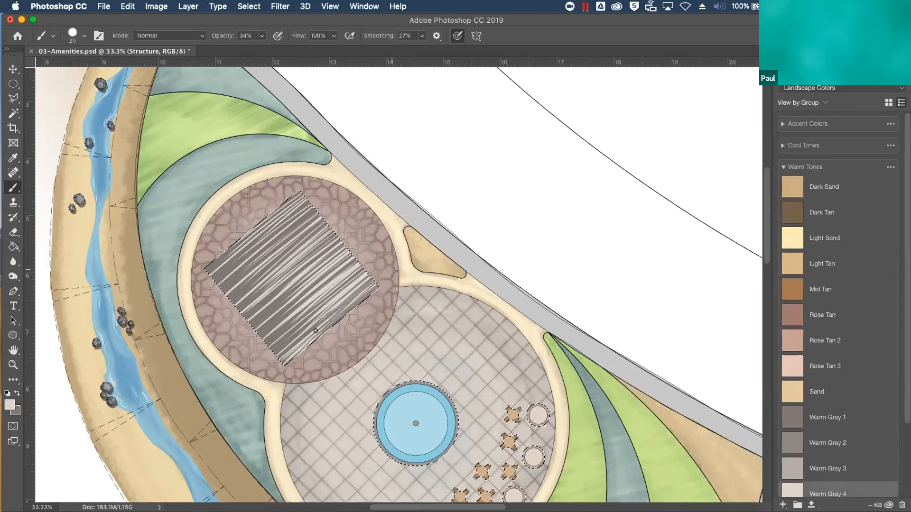
pyautogui.moveTo(363, 255)
pyautogui.mouseDown()
pyautogui.moveTo(299, 303)
pyautogui.moveTo(306, 291)
pyautogui.mouseUp()
pyautogui.moveTo(339, 241); pyautogui.dragTo(292, 277)
pyautogui.moveTo(334, 231); pyautogui.dragTo(291, 269)
pyautogui.moveTo(332, 232); pyautogui.dragTo(280, 270)
pyautogui.moveTo(325, 223); pyautogui.dragTo(267, 266)
pyautogui.moveTo(321, 222); pyautogui.dragTo(261, 261)
pyautogui.moveTo(317, 213)
pyautogui.mouseDown()
pyautogui.moveTo(235, 272)
pyautogui.moveTo(253, 253)
pyautogui.mouseUp()
pyautogui.moveTo(310, 207)
pyautogui.mouseDown()
pyautogui.moveTo(260, 251)
pyautogui.moveTo(239, 252)
pyautogui.mouseUp()
pyautogui.moveTo(300, 193)
pyautogui.mouseDown()
pyautogui.moveTo(230, 250)
pyautogui.moveTo(237, 246)
pyautogui.mouseUp()
pyautogui.moveTo(310, 202); pyautogui.dragTo(260, 246)
pyautogui.moveTo(326, 223); pyautogui.dragTo(284, 259)
pyautogui.moveTo(341, 241); pyautogui.dragTo(282, 299)
pyautogui.moveTo(365, 267)
pyautogui.mouseDown()
pyautogui.moveTo(320, 304)
pyautogui.moveTo(306, 339)
pyautogui.mouseUp()
pyautogui.moveTo(372, 288); pyautogui.dragTo(333, 313)
pyautogui.moveTo(377, 285); pyautogui.dragTo(290, 349)
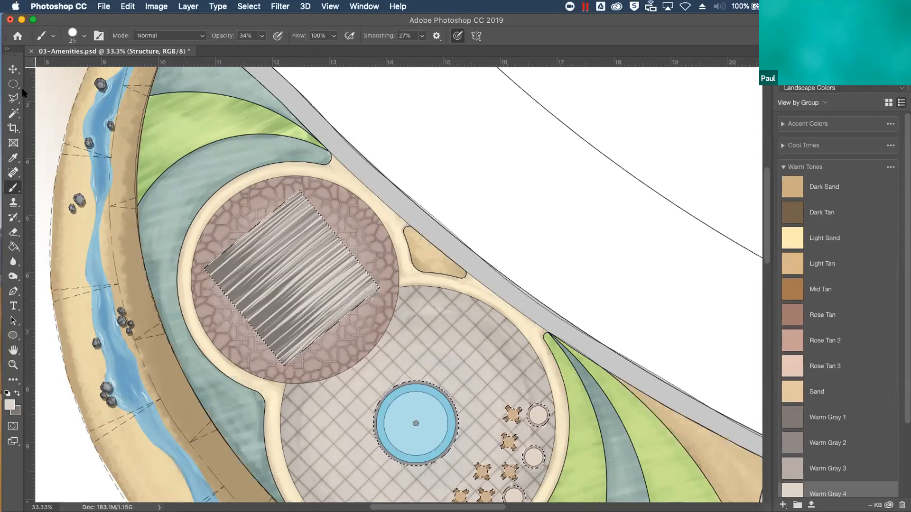
# Subtract the roof's upper-right half from the selection with the Polygonal Lasso, cutting along the ridge line
pyautogui.click(14, 97)
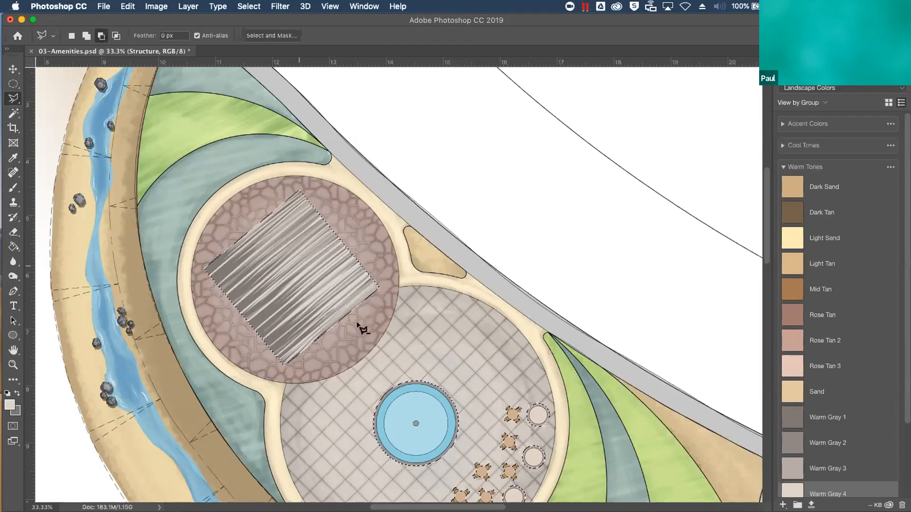
pyautogui.click(249, 221)
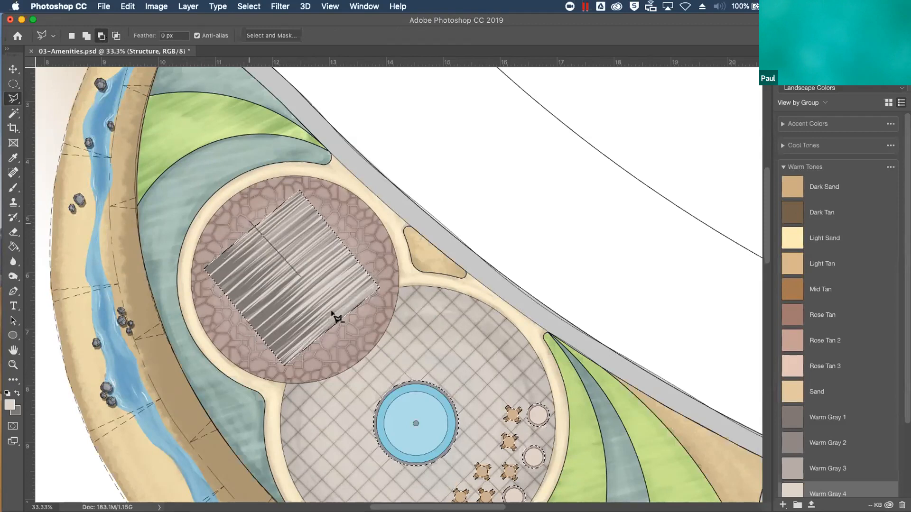
pyautogui.click(378, 371)
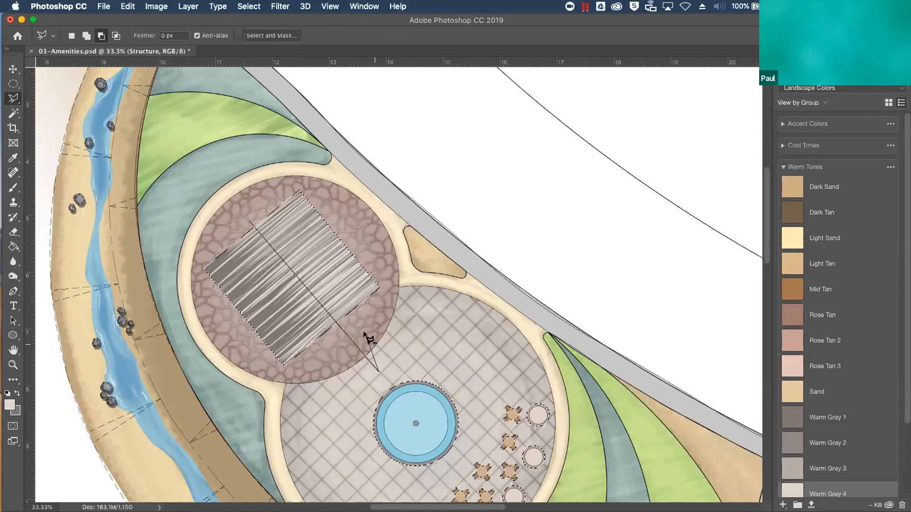
pyautogui.press('BackSpace')
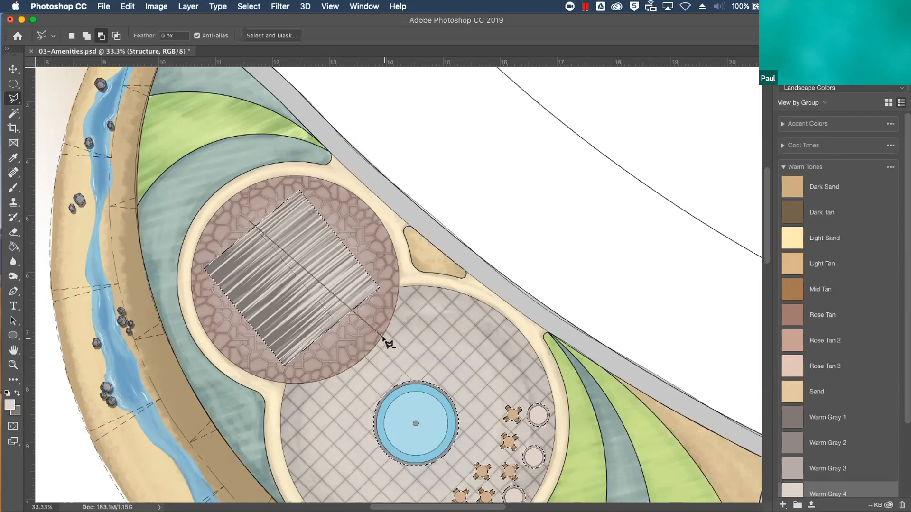
pyautogui.click(348, 347)
pyautogui.click(395, 271)
pyautogui.click(251, 221)
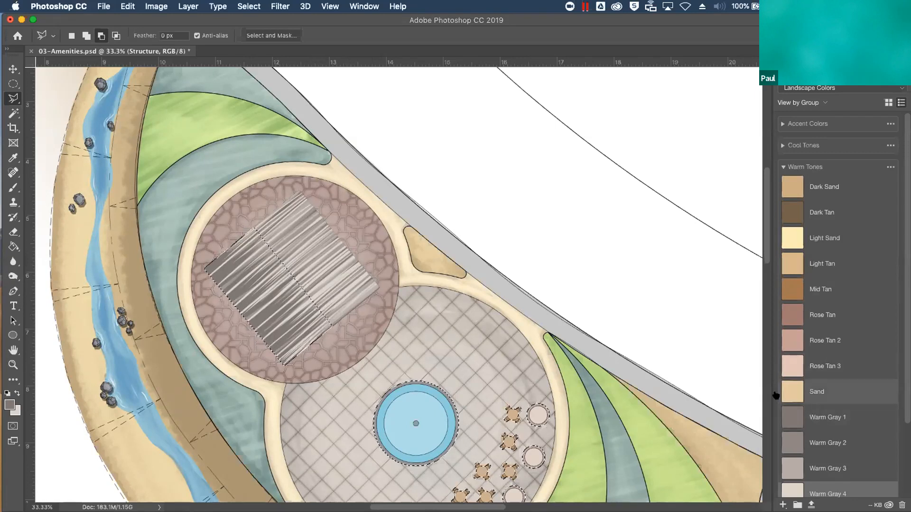
# Shade the roof's lower-left half with Warm Gray 1 brush strokes at 34% opacity, and clear the selection
pyautogui.press('b')
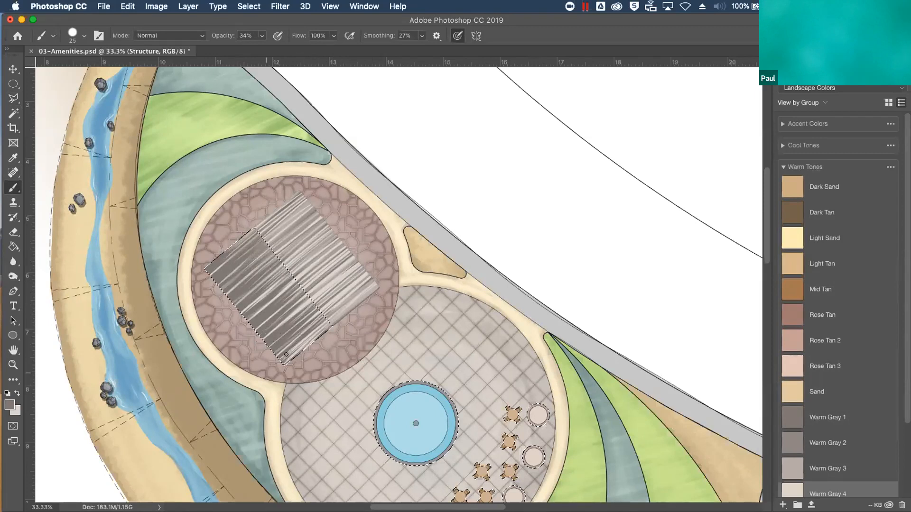
pyautogui.moveTo(320, 312)
pyautogui.mouseDown()
pyautogui.moveTo(306, 298)
pyautogui.moveTo(250, 348)
pyautogui.moveTo(302, 305)
pyautogui.moveTo(277, 327)
pyautogui.mouseUp()
pyautogui.moveTo(304, 291)
pyautogui.mouseDown()
pyautogui.moveTo(278, 312)
pyautogui.moveTo(254, 315)
pyautogui.mouseUp()
pyautogui.moveTo(295, 264); pyautogui.dragTo(238, 306)
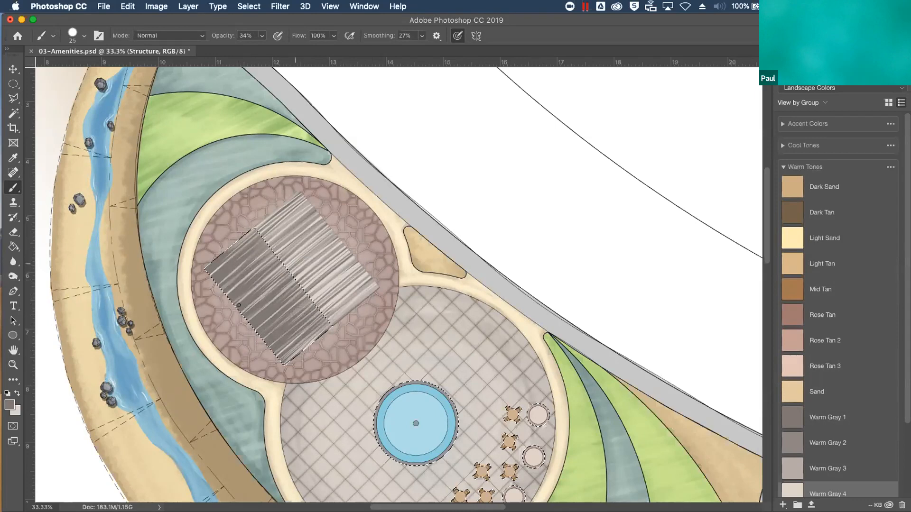
pyautogui.moveTo(283, 238); pyautogui.dragTo(190, 313)
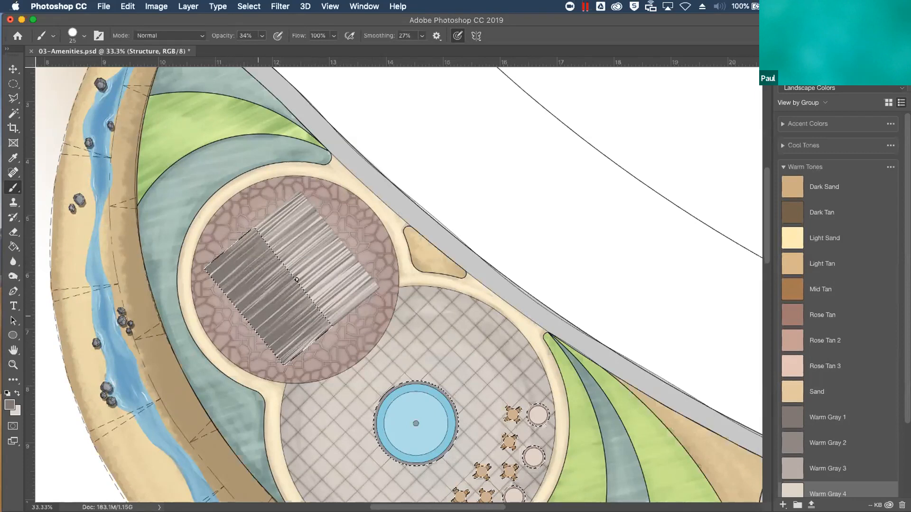
pyautogui.moveTo(326, 322)
pyautogui.mouseDown()
pyautogui.moveTo(289, 359)
pyautogui.moveTo(300, 352)
pyautogui.mouseUp()
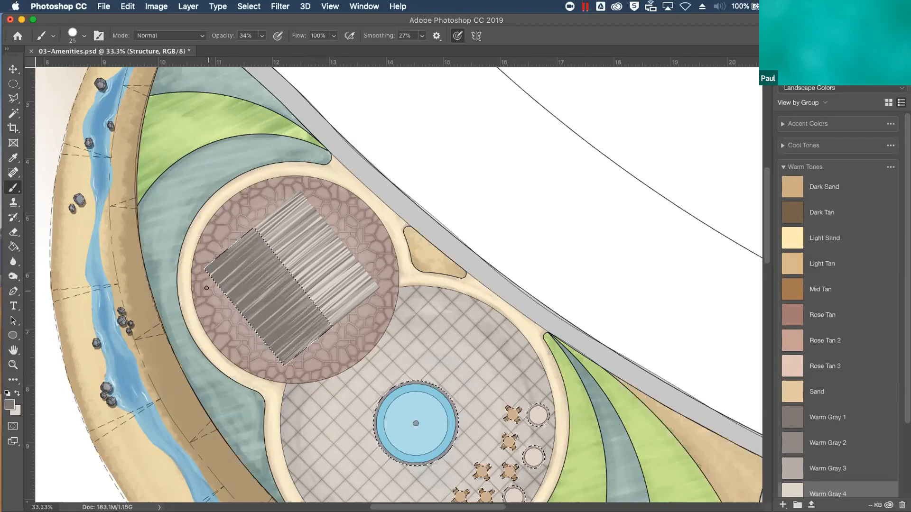
pyautogui.press('super+d')
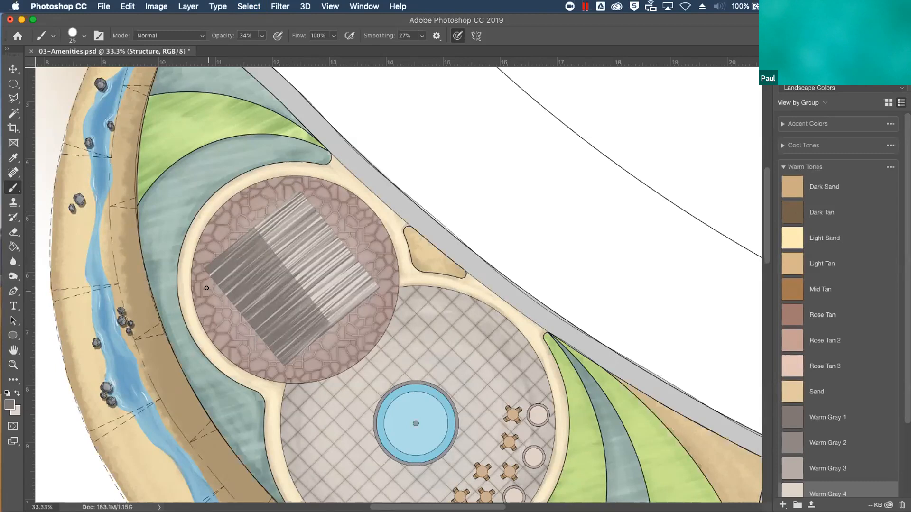
# Outline the roof on the Structure layer with a 3 px black stroke placed outside its edges
pyautogui.press('F7')
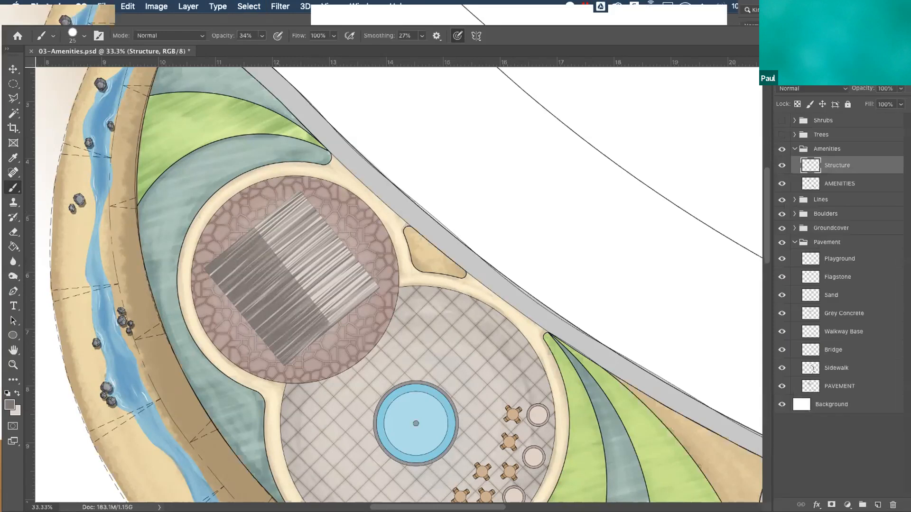
pyautogui.click(129, 8)
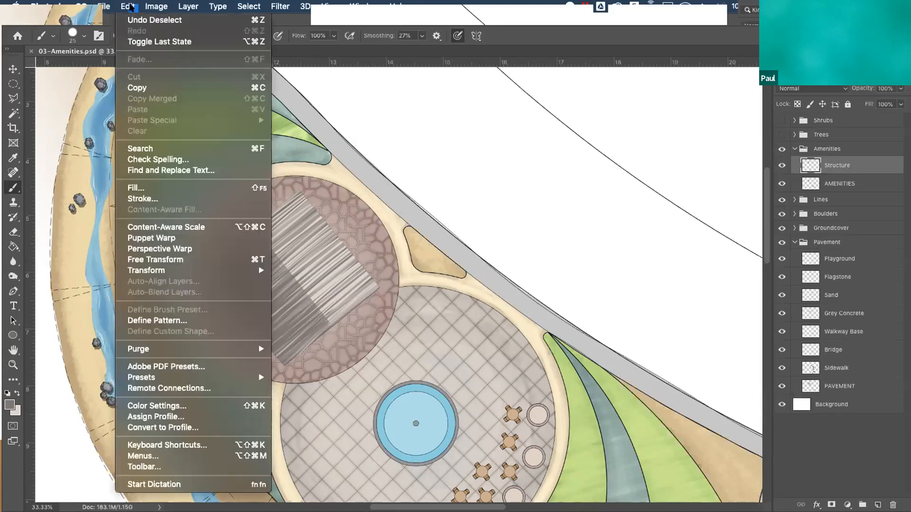
pyautogui.click(157, 197)
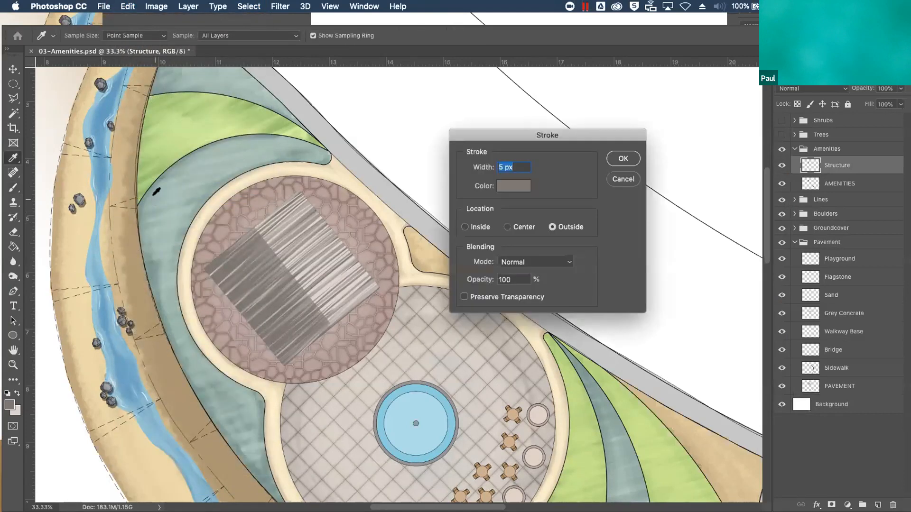
pyautogui.write('3')
pyautogui.click(517, 185)
pyautogui.moveTo(316, 289); pyautogui.dragTo(195, 327)
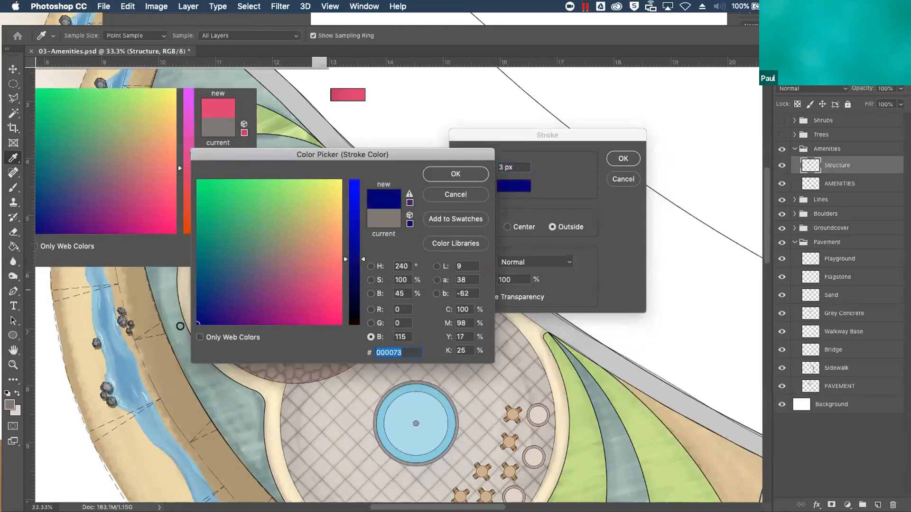
pyautogui.click(357, 324)
pyautogui.click(462, 175)
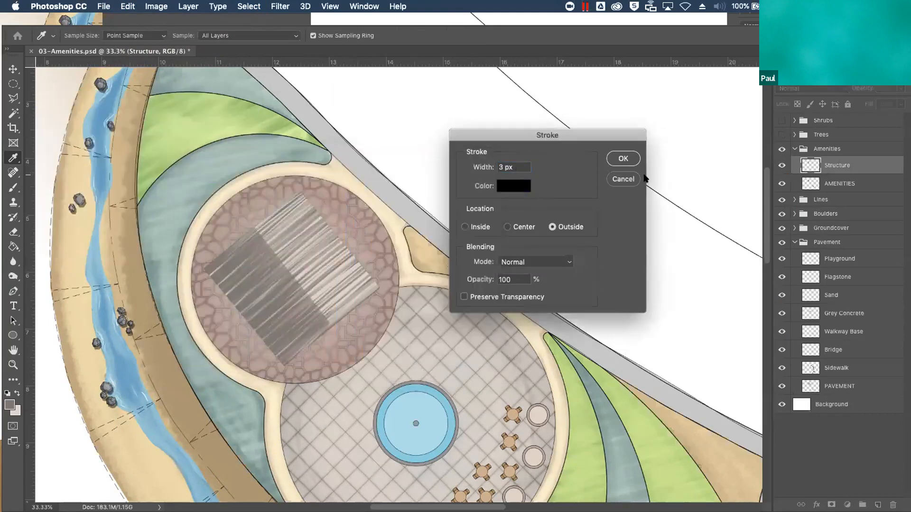
pyautogui.click(624, 159)
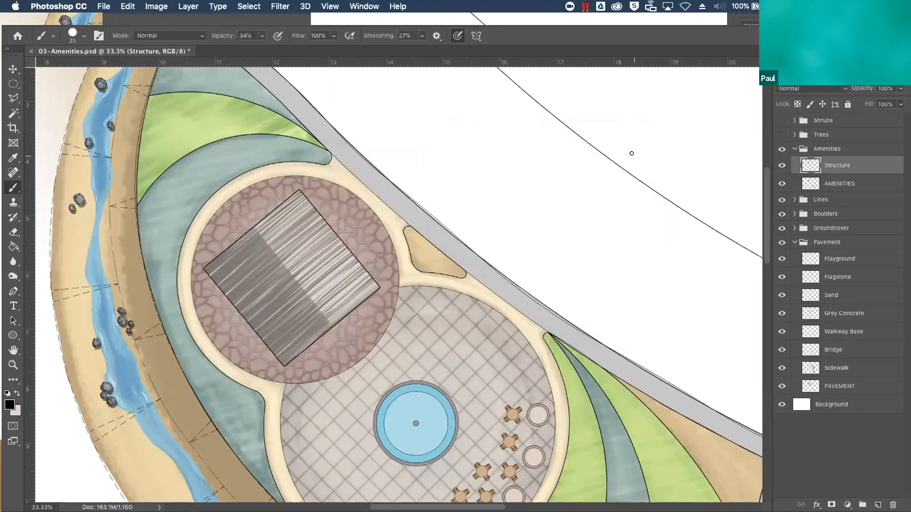
# Add a drop shadow to the Structure layer with a 45° angle and a distance of 83 px
pyautogui.click(816, 505)
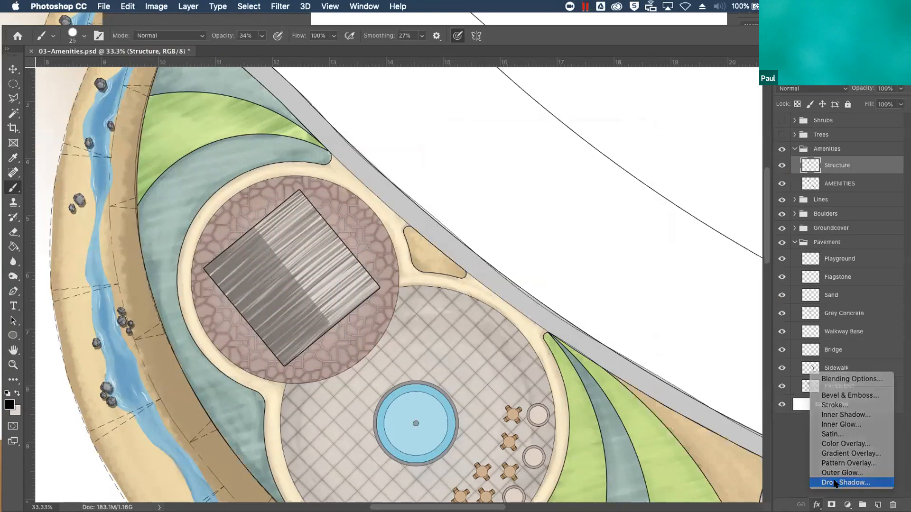
pyautogui.click(835, 484)
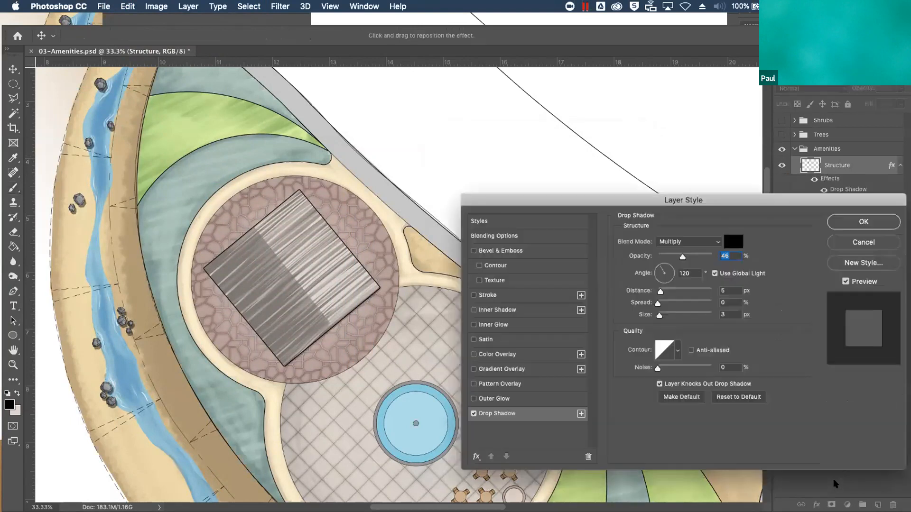
pyautogui.click(668, 268)
pyautogui.click(667, 268)
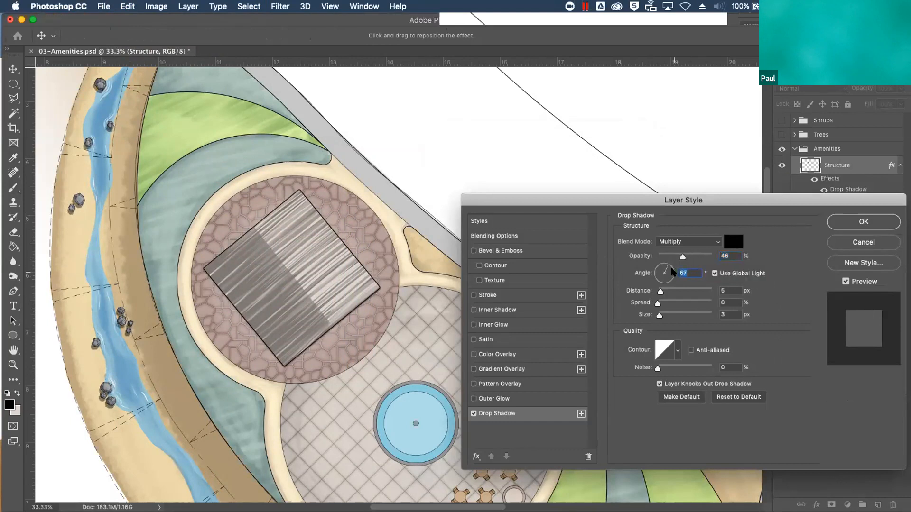
pyautogui.write('45')
pyautogui.moveTo(660, 288); pyautogui.dragTo(695, 290)
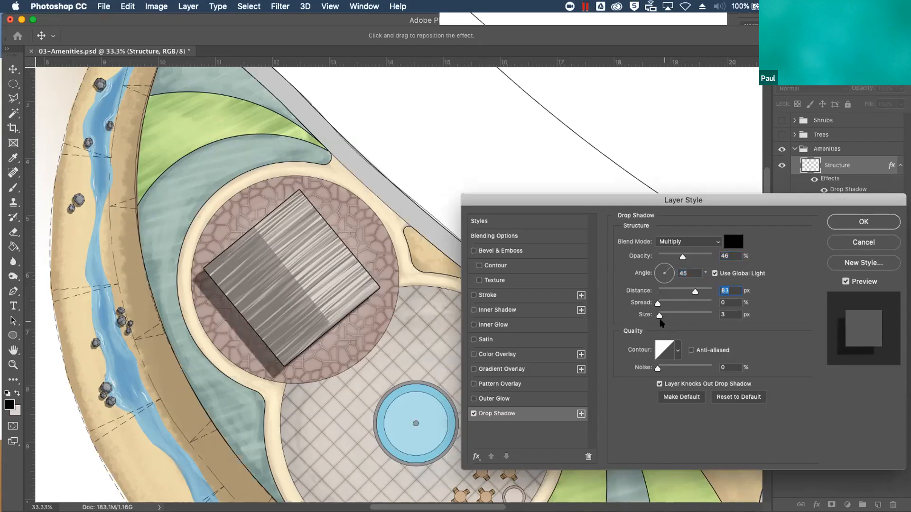
# Set the size of the Structure layer's drop shadow to 10 px and apply the layer style
pyautogui.moveTo(659, 316); pyautogui.dragTo(664, 315)
pyautogui.moveTo(664, 316); pyautogui.dragTo(660, 315)
pyautogui.press('Up')
pyautogui.press('Up')
pyautogui.press('Up')
pyautogui.press('Up')
pyautogui.press('Up')
pyautogui.press('Up')
pyautogui.click(858, 223)
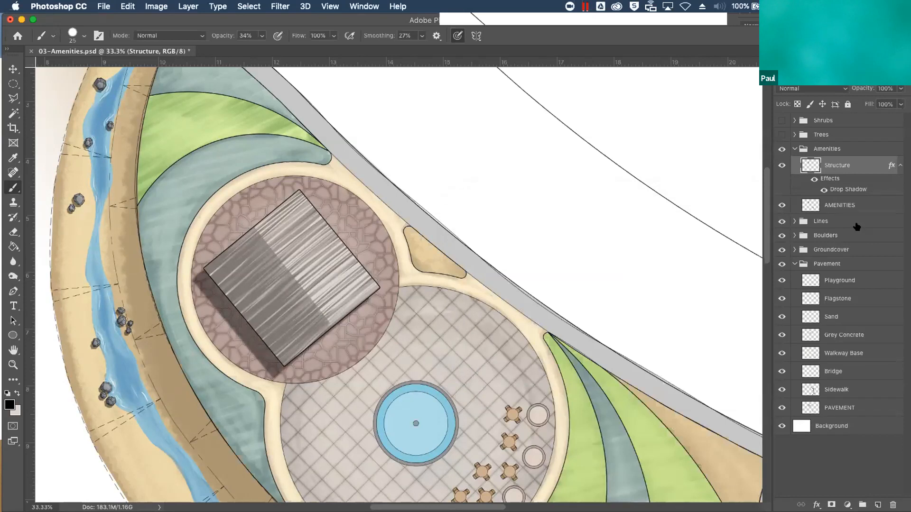
# Give the AMENITIES layer a drop shadow with its distance reduced to about 19 px
pyautogui.click(854, 203)
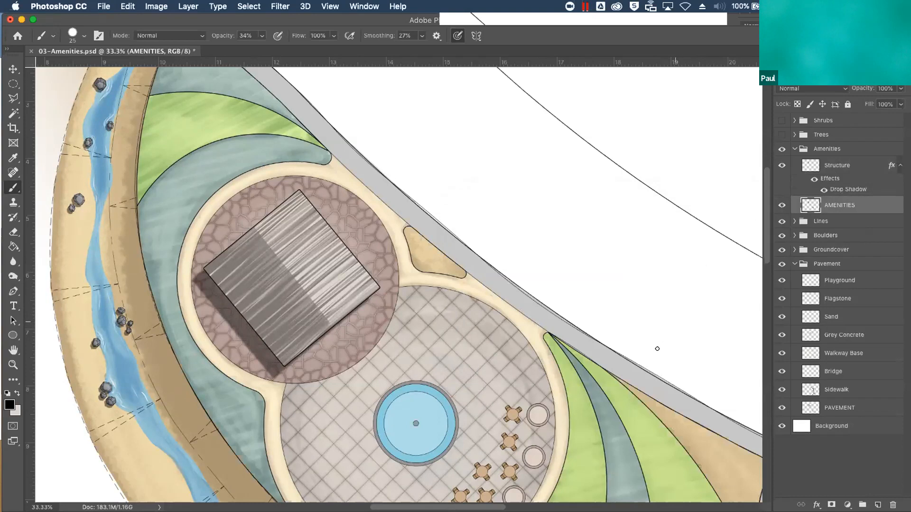
pyautogui.moveTo(660, 402); pyautogui.dragTo(615, 288)
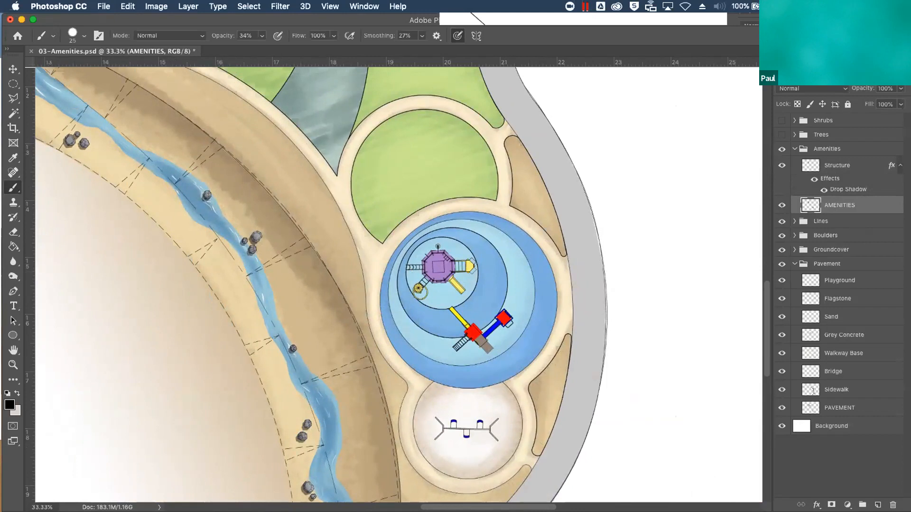
pyautogui.click(817, 505)
pyautogui.click(831, 481)
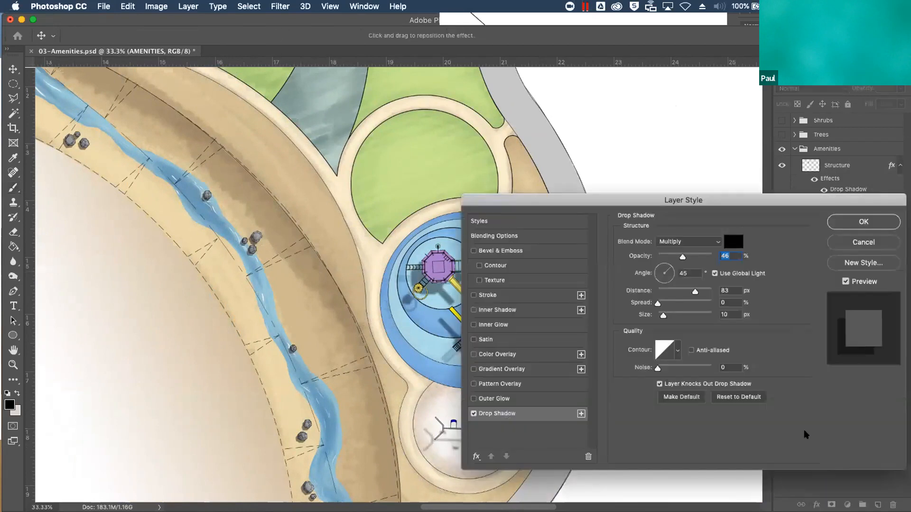
pyautogui.moveTo(695, 292); pyautogui.dragTo(665, 292)
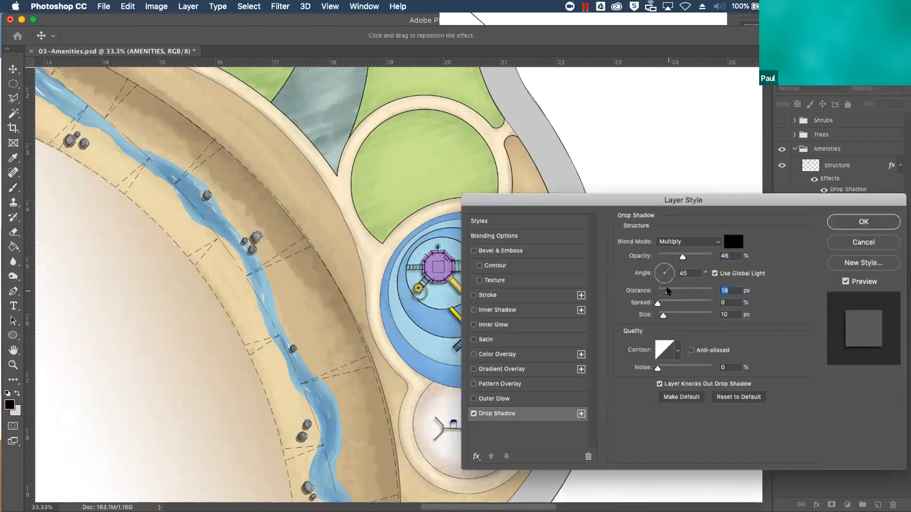
pyautogui.click(838, 221)
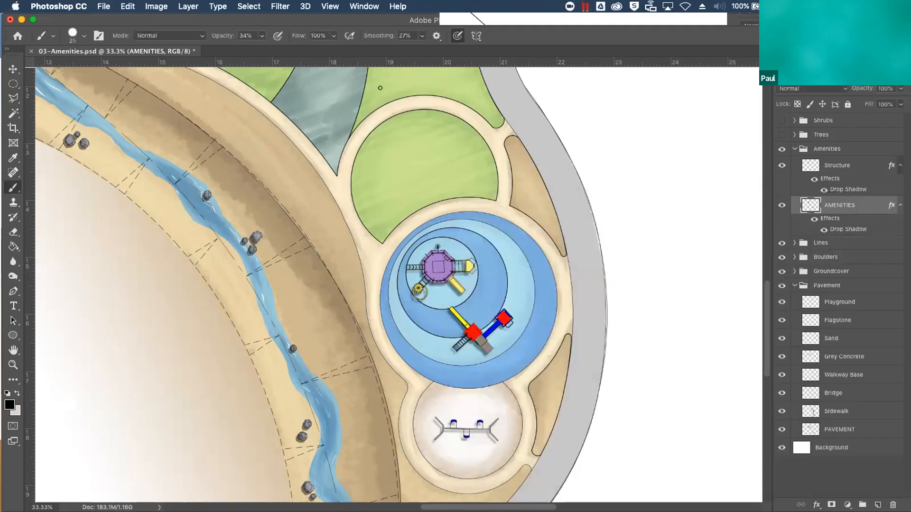
# Apply the Poster Edges filter to the AMENITIES layer with edge thickness 0, edge intensity 0 and posterization 6
pyautogui.click(280, 7)
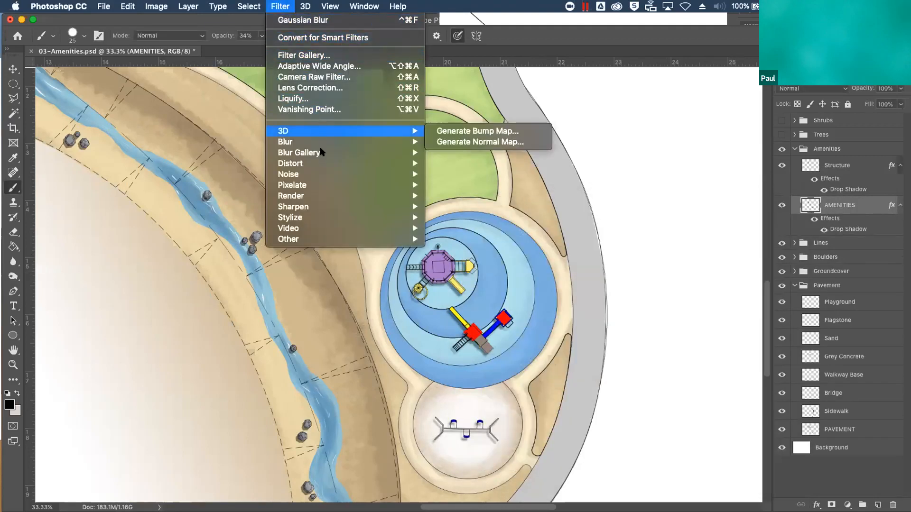
pyautogui.click(333, 55)
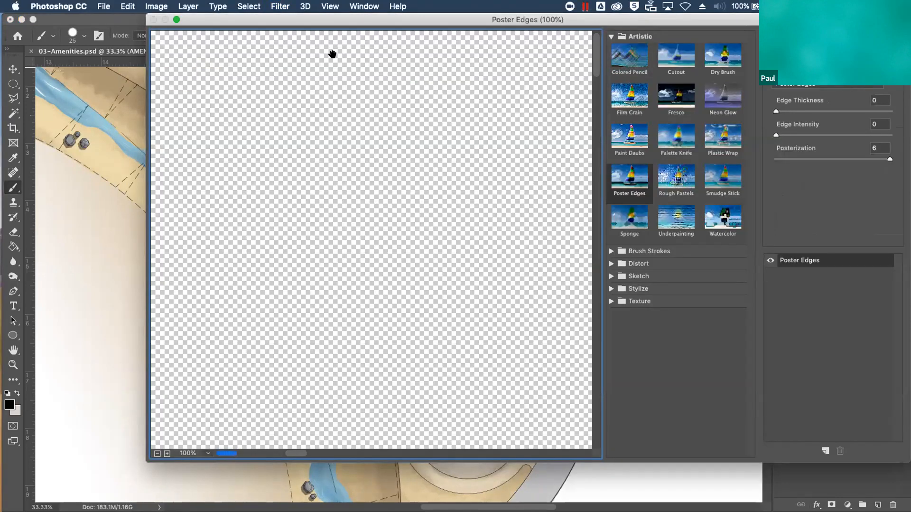
pyautogui.click(631, 183)
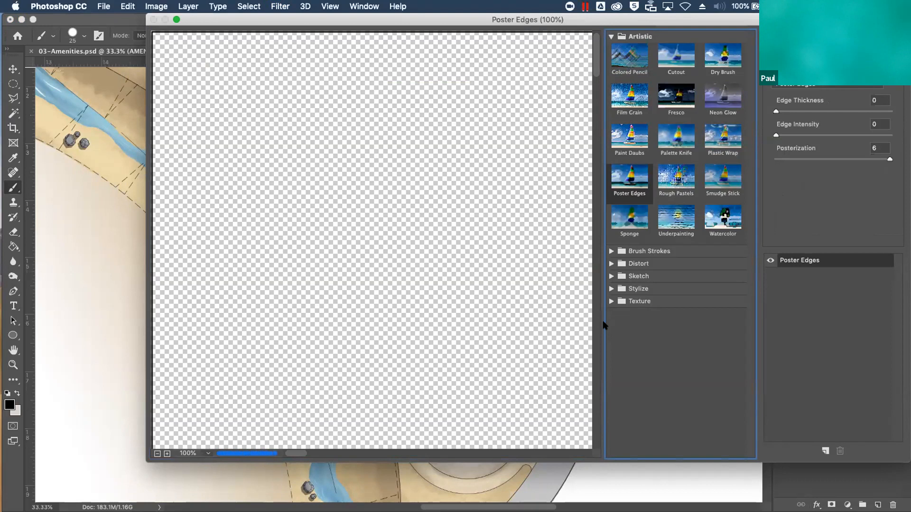
pyautogui.moveTo(500, 318); pyautogui.dragTo(264, 418)
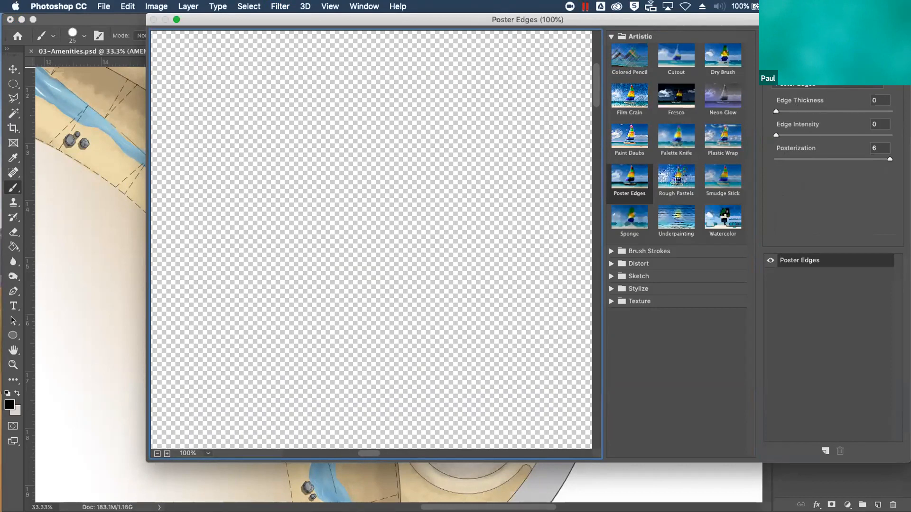
pyautogui.press('Return')
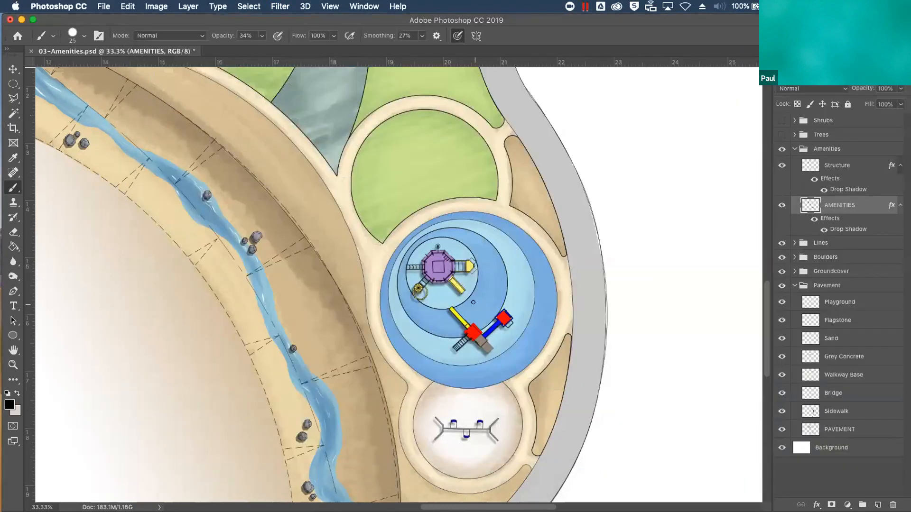
# Close 03-Amenities.psd and open 04-Planting.psd from the Presentation Files folder
pyautogui.moveTo(338, 232)
pyautogui.mouseDown()
pyautogui.moveTo(433, 318)
pyautogui.moveTo(525, 351)
pyautogui.moveTo(526, 332)
pyautogui.moveTo(497, 330)
pyautogui.mouseUp()
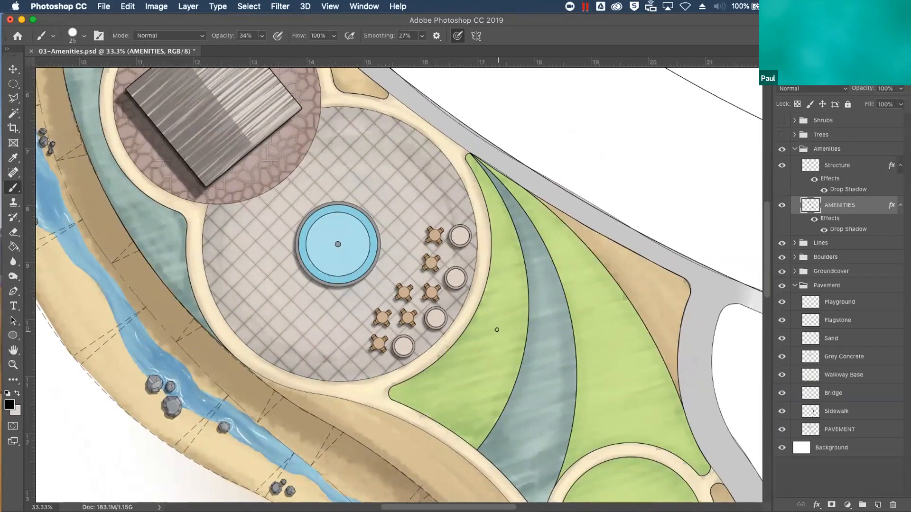
pyautogui.scroll(-3, 497, 330)
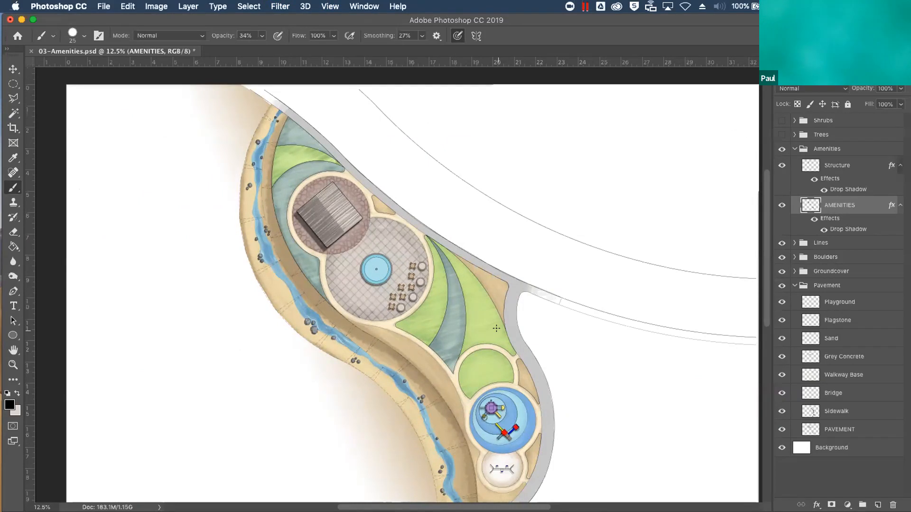
pyautogui.click(32, 52)
pyautogui.click(418, 185)
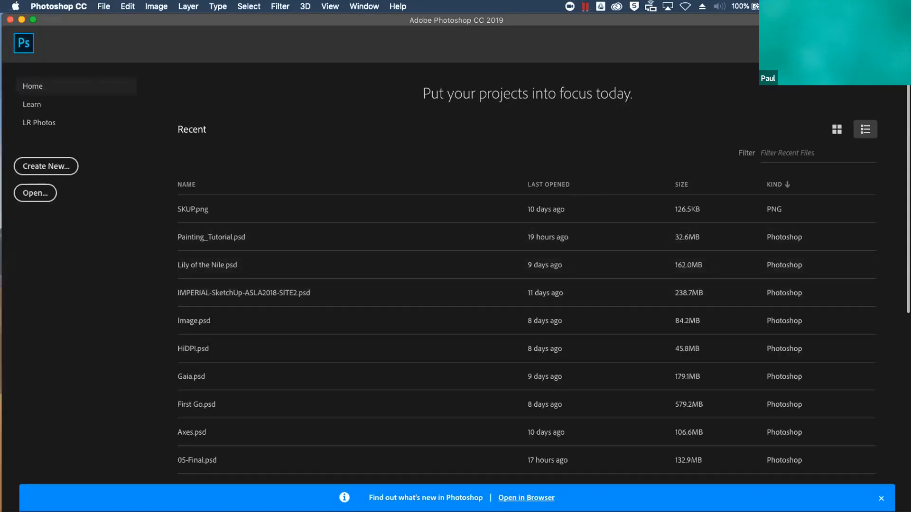
pyautogui.hotkey('ctrl', 'Up')
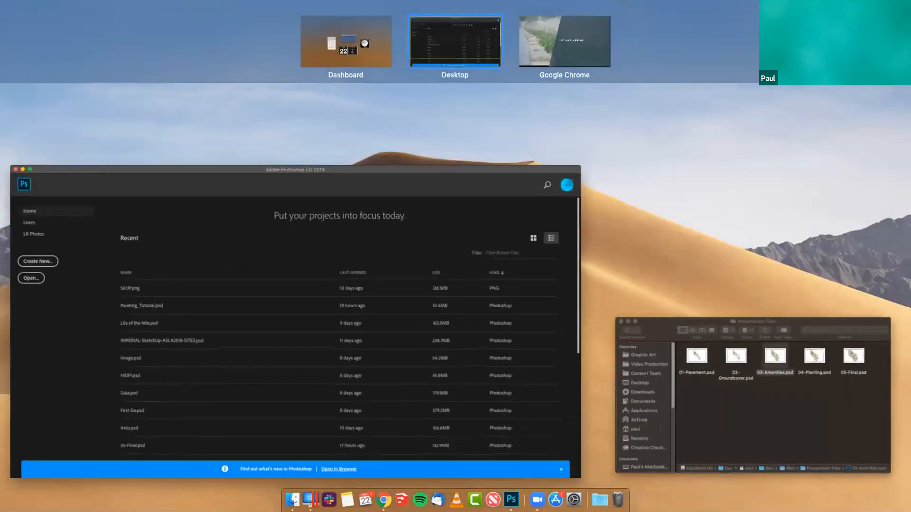
pyautogui.click(812, 386)
pyautogui.doubleClick(633, 264)
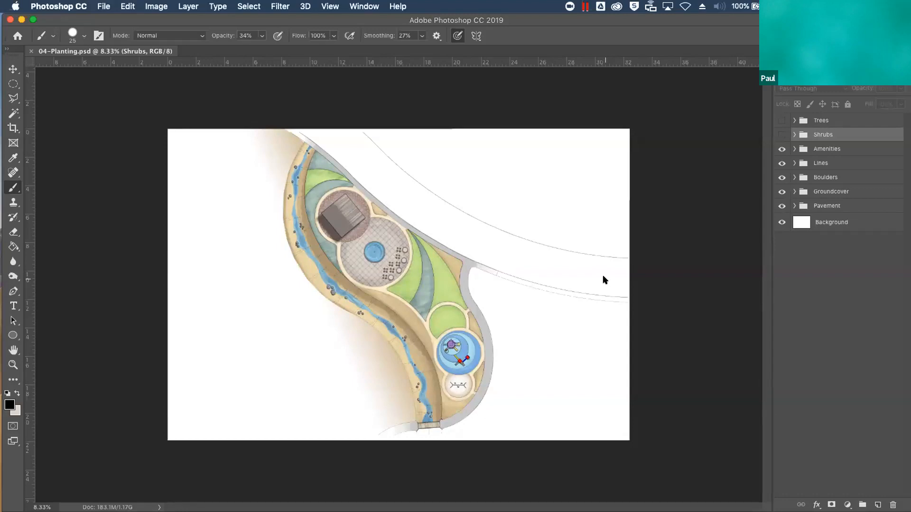
# Show the Shrubs group, expand it and make its SHRUBS linework layer active
pyautogui.press('super+equal')
pyautogui.press('super+equal')
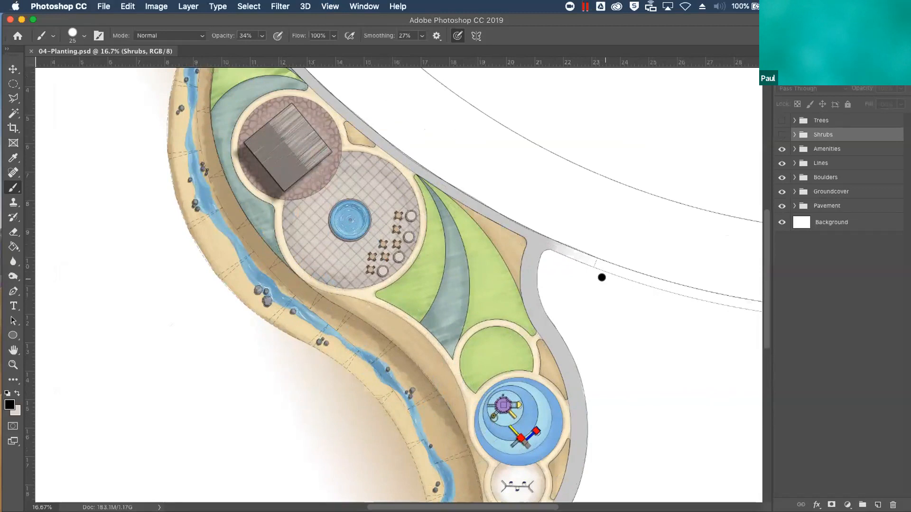
pyautogui.click(782, 135)
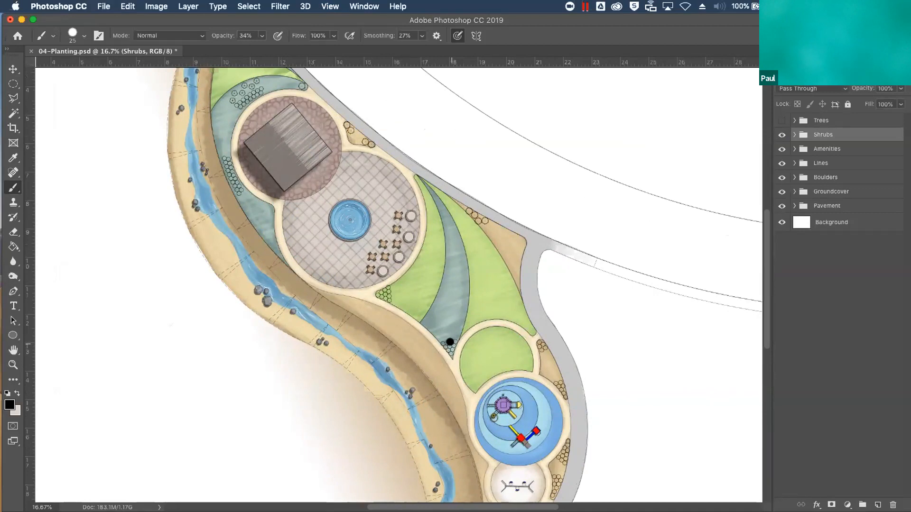
pyautogui.press('super+equal')
pyautogui.press('super+equal')
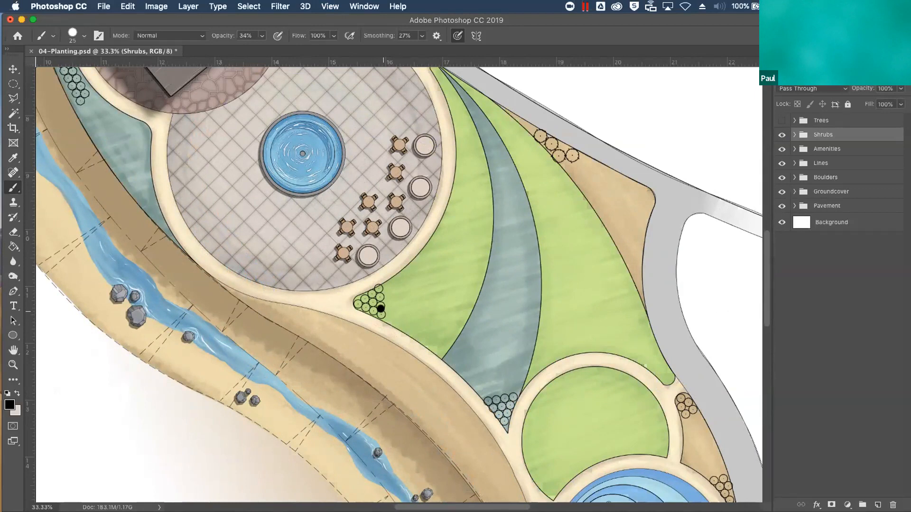
pyautogui.click(794, 134)
pyautogui.click(828, 148)
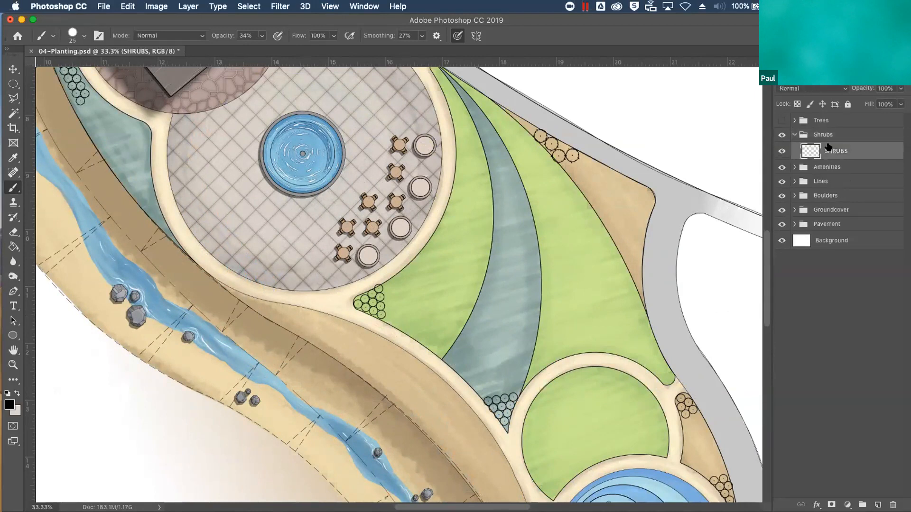
# Select all the shrub circles by picking the empty area around them with the Magic Wand and inverting the selection
pyautogui.click(12, 108)
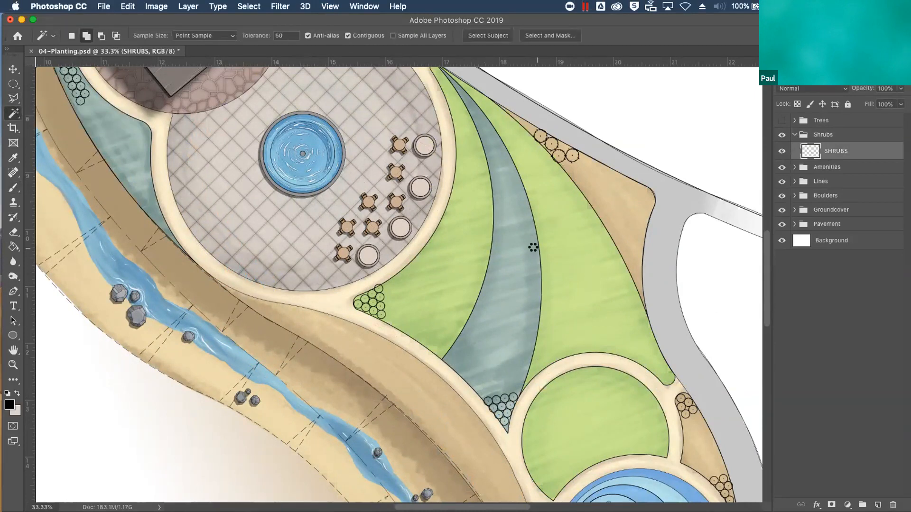
pyautogui.click(248, 6)
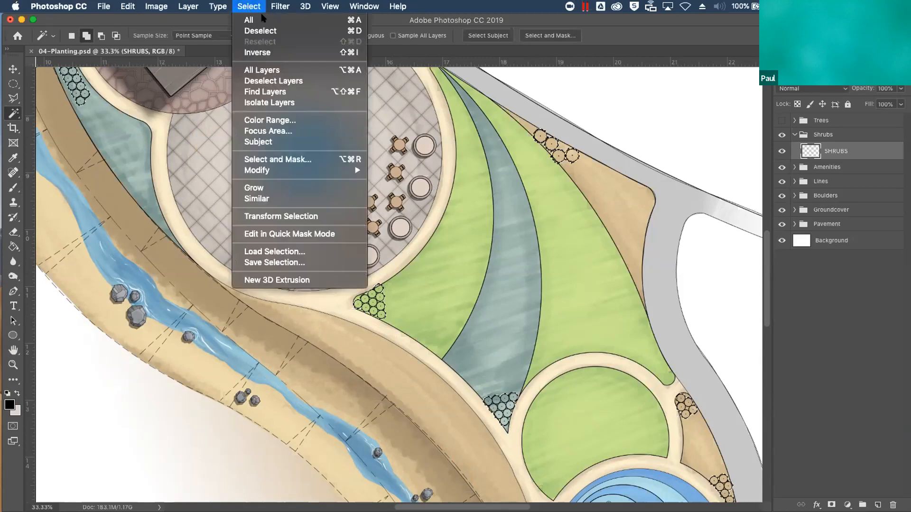
pyautogui.click(266, 52)
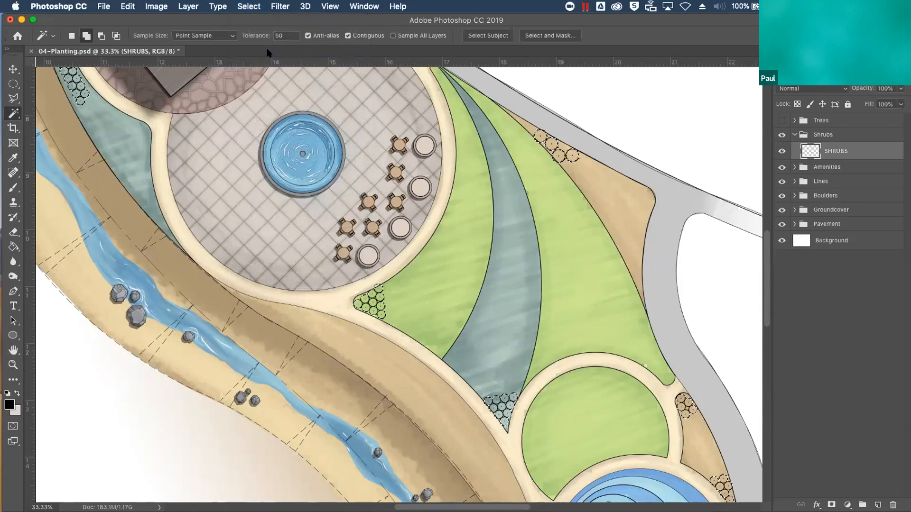
# Create a new layer in the Shrubs group and fill the selected shrub circles with the Forest Green swatch
pyautogui.click(878, 505)
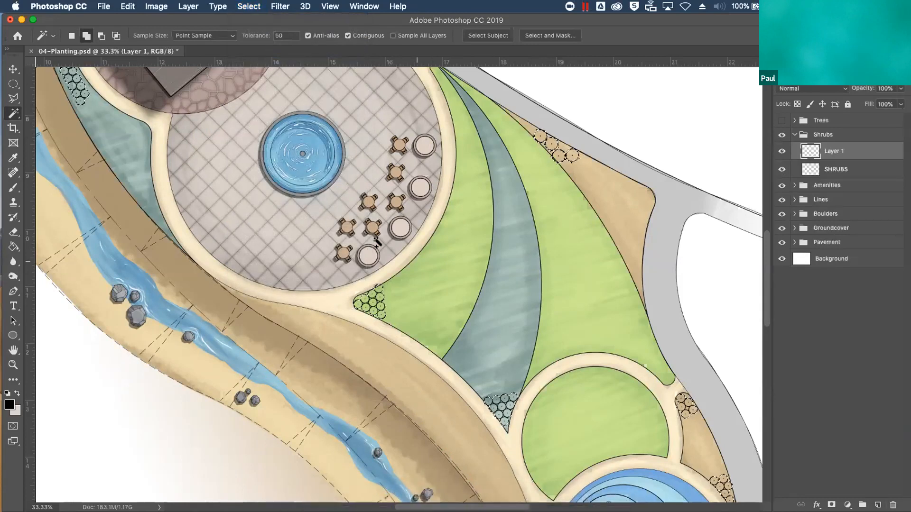
pyautogui.click(19, 245)
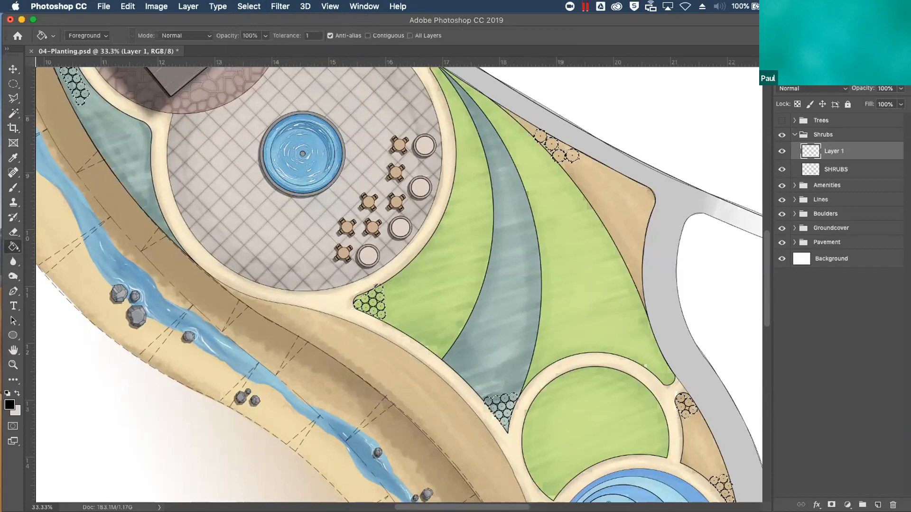
pyautogui.click(850, 60)
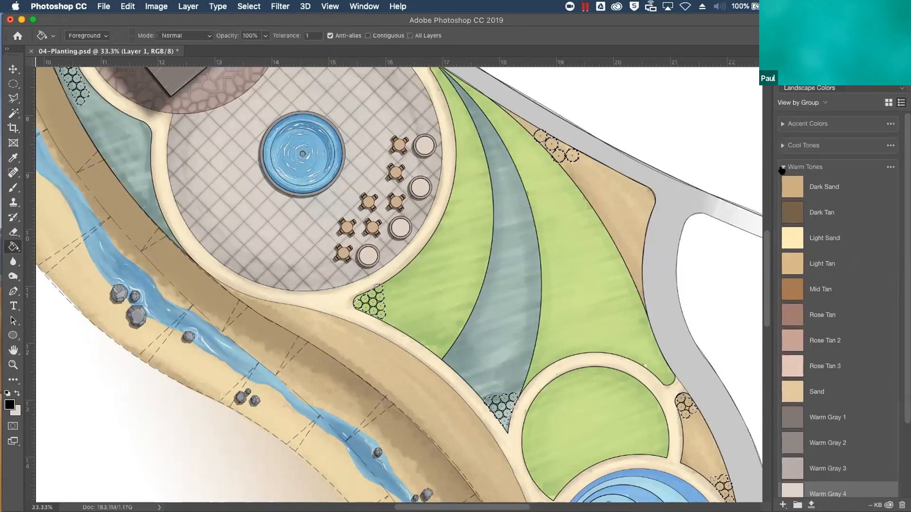
pyautogui.click(782, 167)
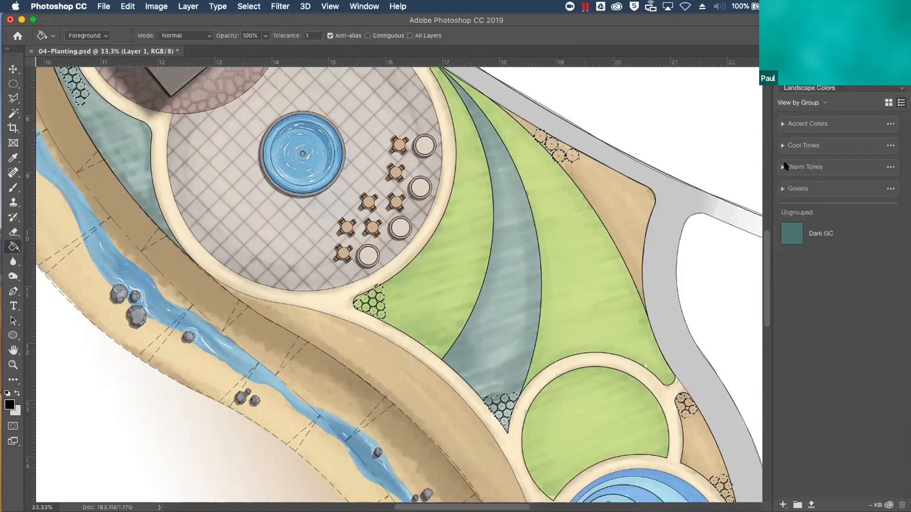
pyautogui.click(782, 189)
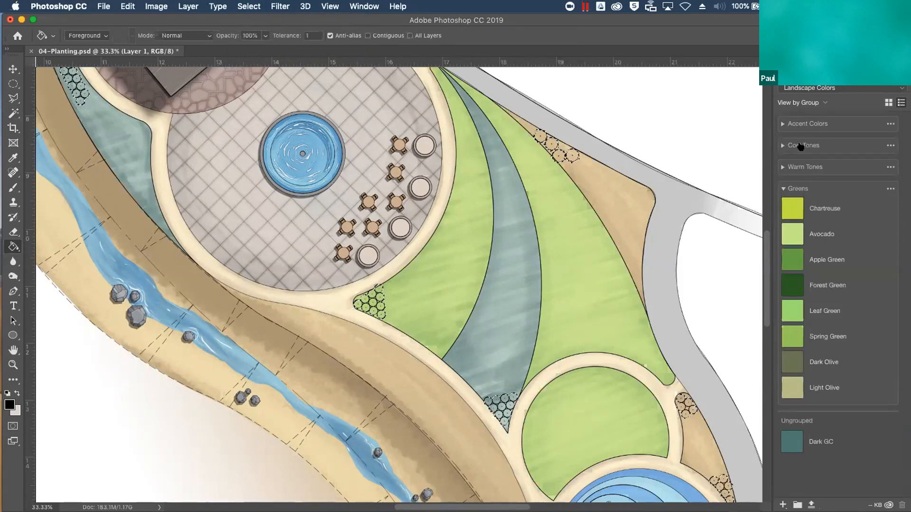
pyautogui.click(816, 285)
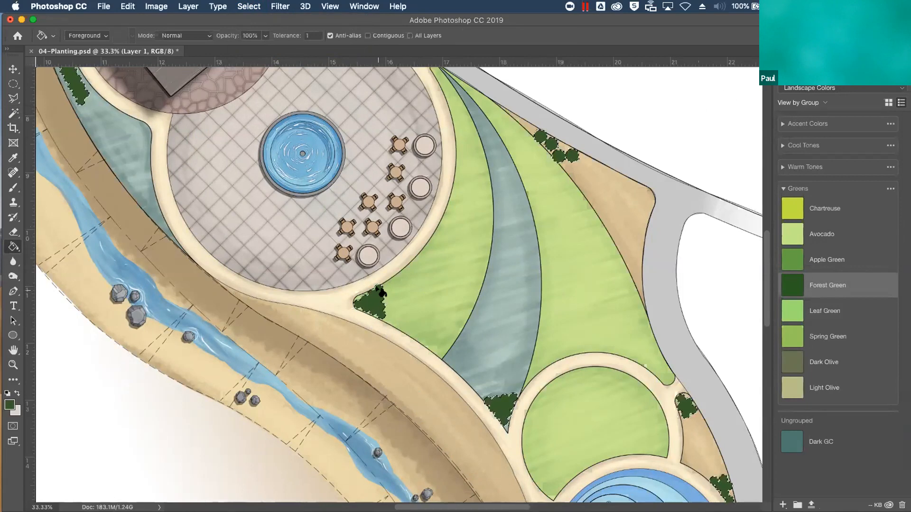
pyautogui.scroll(3, 376, 290)
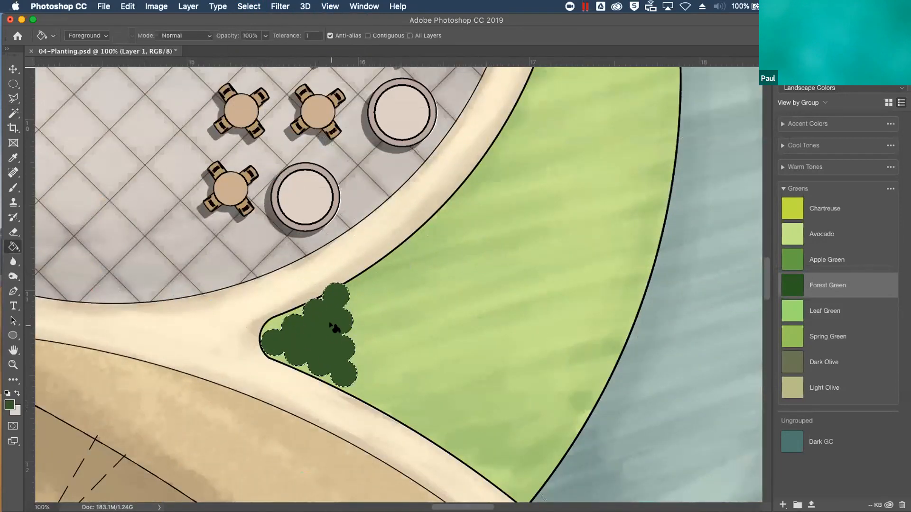
pyautogui.scroll(-1, 333, 326)
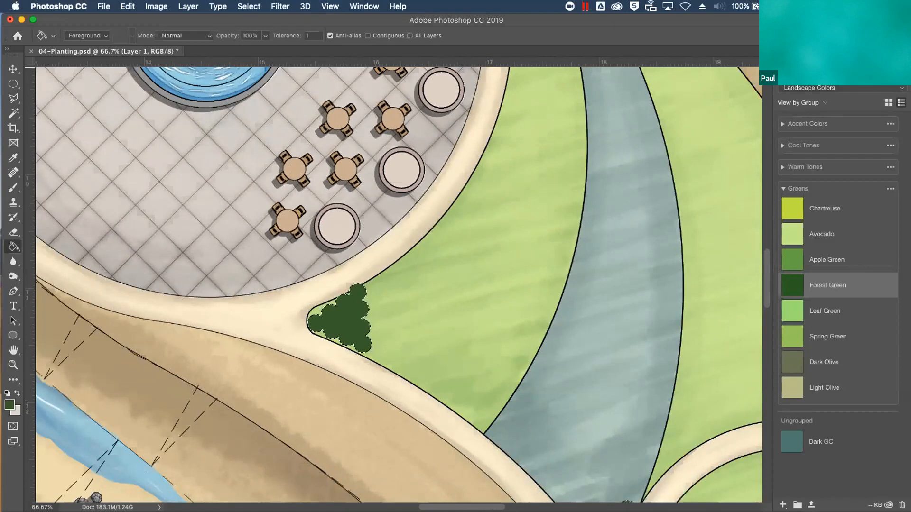
# Copy the green shrub fill onto a second layer in the Shrubs group
pyautogui.click(788, 62)
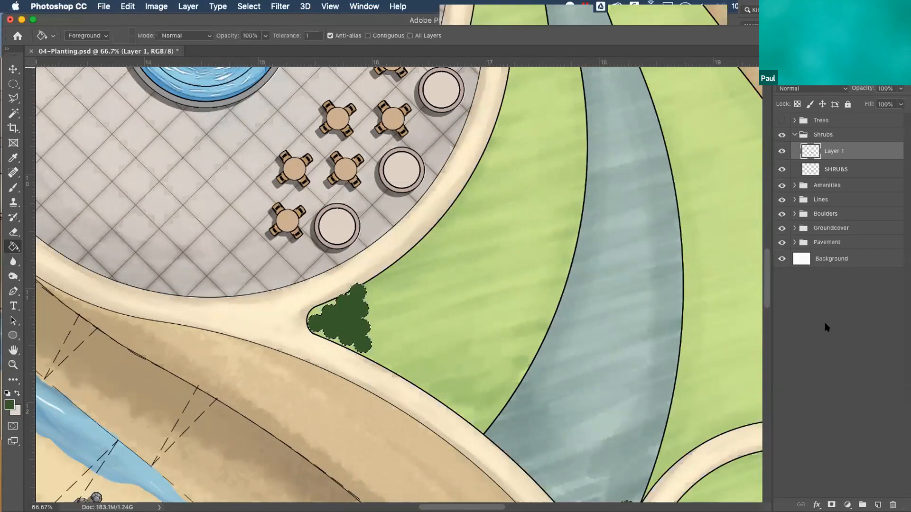
pyautogui.keyDown('super'); pyautogui.click(829, 148); pyautogui.keyUp('super')
pyautogui.click(830, 149)
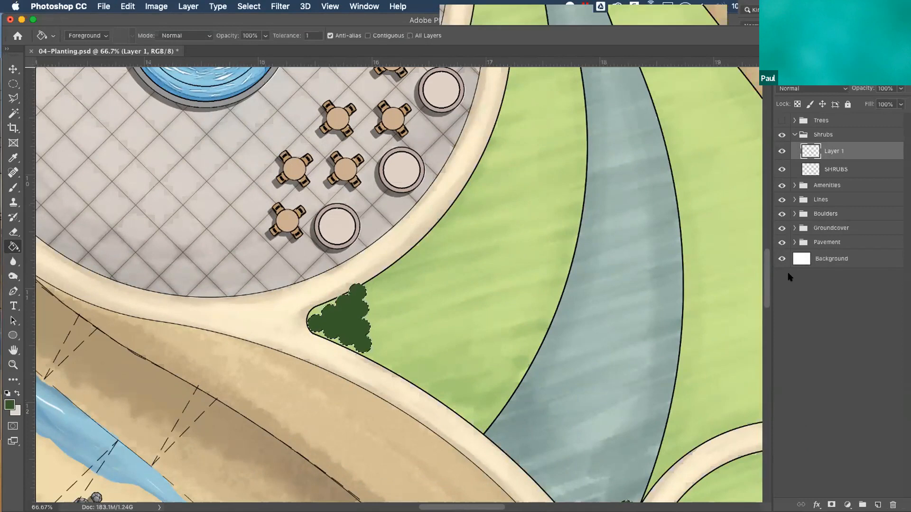
pyautogui.press('super+j')
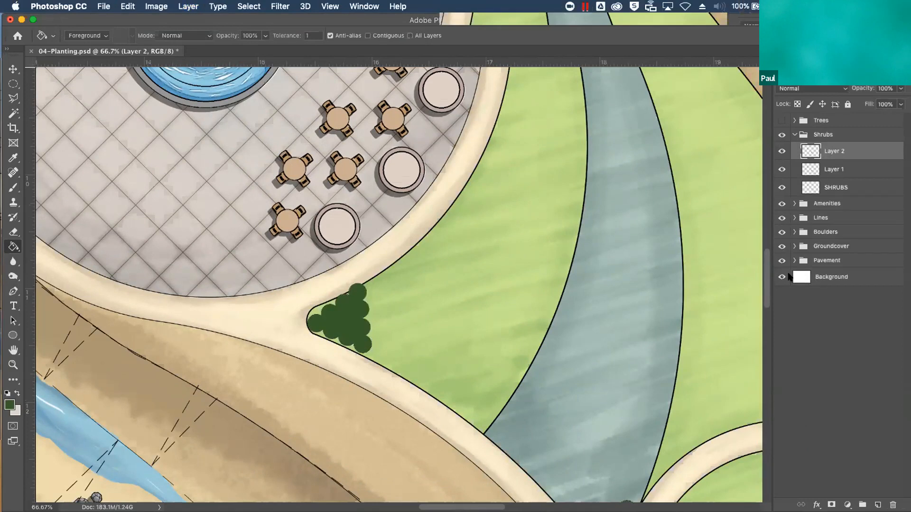
# Rename the original green fill layer Base and its copy Texture
pyautogui.doubleClick(831, 170)
pyautogui.write('Base')
pyautogui.press('Return')
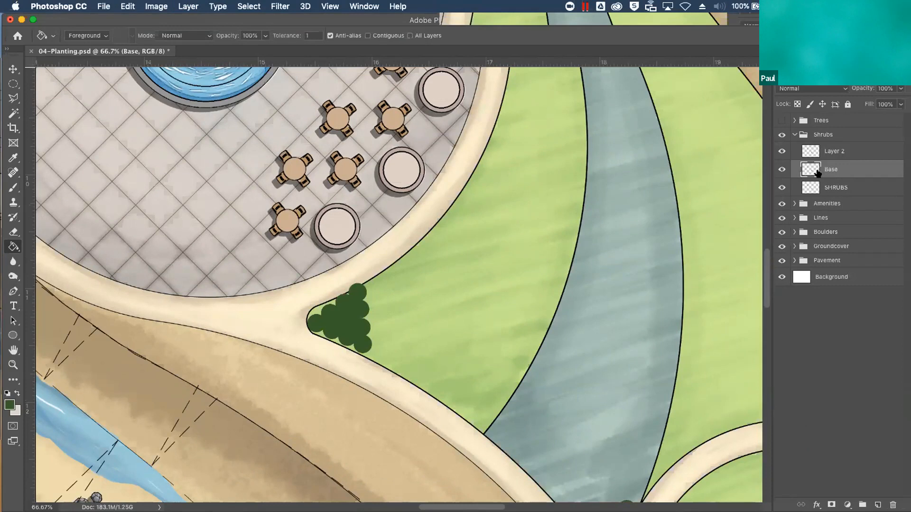
pyautogui.click(838, 152)
pyautogui.doubleClick(840, 151)
pyautogui.write('Texture')
pyautogui.press('Return')
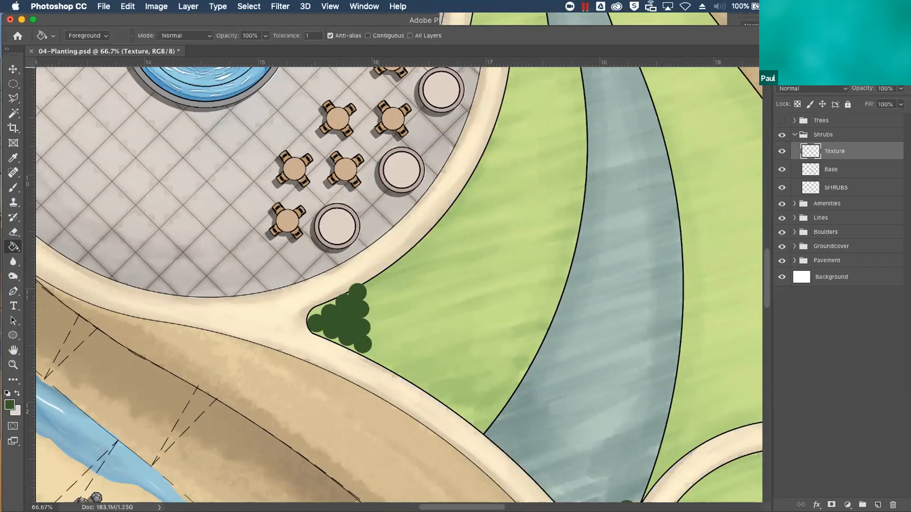
# Stroke the shrubs on the Base layer with a 3 px black outline located outside
pyautogui.click(847, 171)
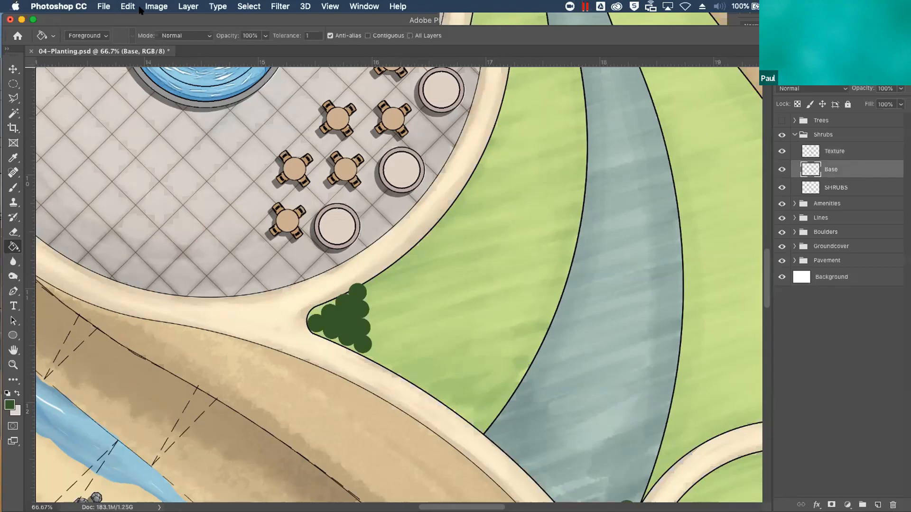
pyautogui.click(156, 6)
pyautogui.moveTo(128, 6)
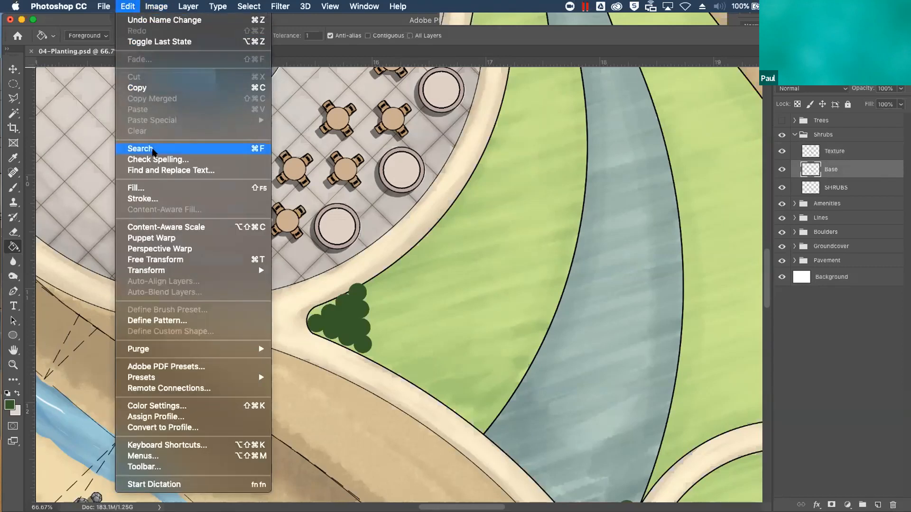
pyautogui.click(147, 198)
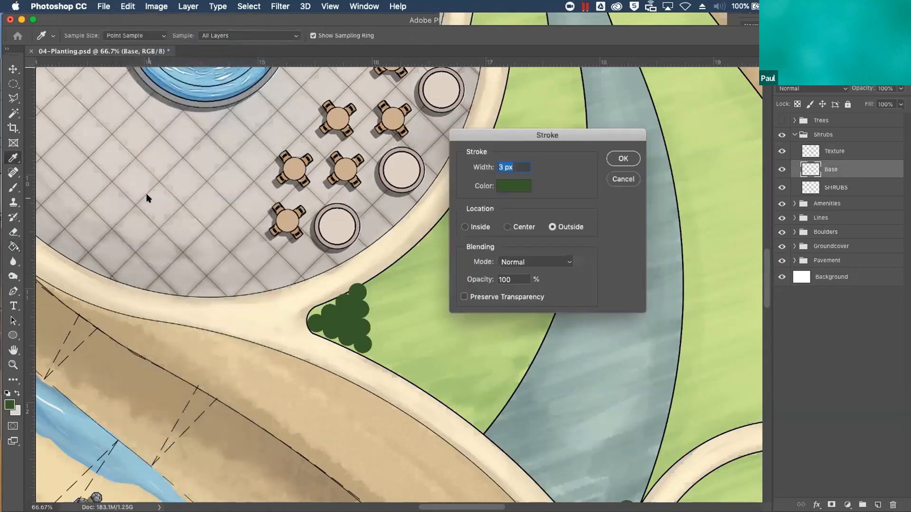
pyautogui.click(514, 186)
pyautogui.moveTo(319, 266); pyautogui.dragTo(191, 328)
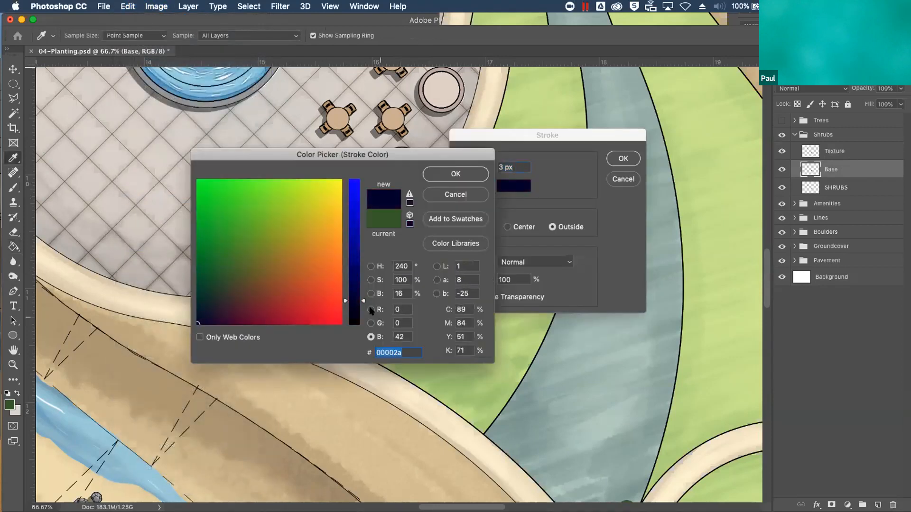
pyautogui.click(409, 194)
pyautogui.click(455, 174)
pyautogui.click(623, 158)
pyautogui.press('g')
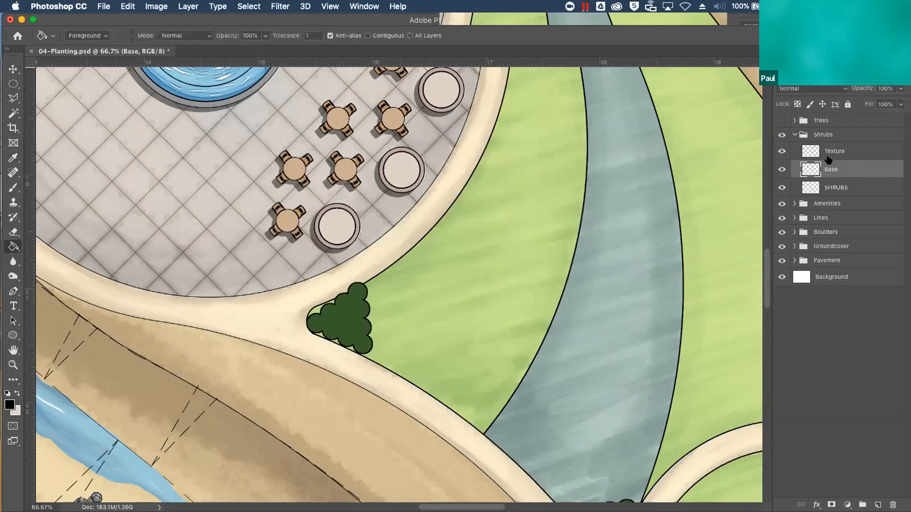
# Add a Drop Shadow to the Base layer with 46% opacity, 9 px distance and 10 px size
pyautogui.click(816, 504)
pyautogui.click(828, 483)
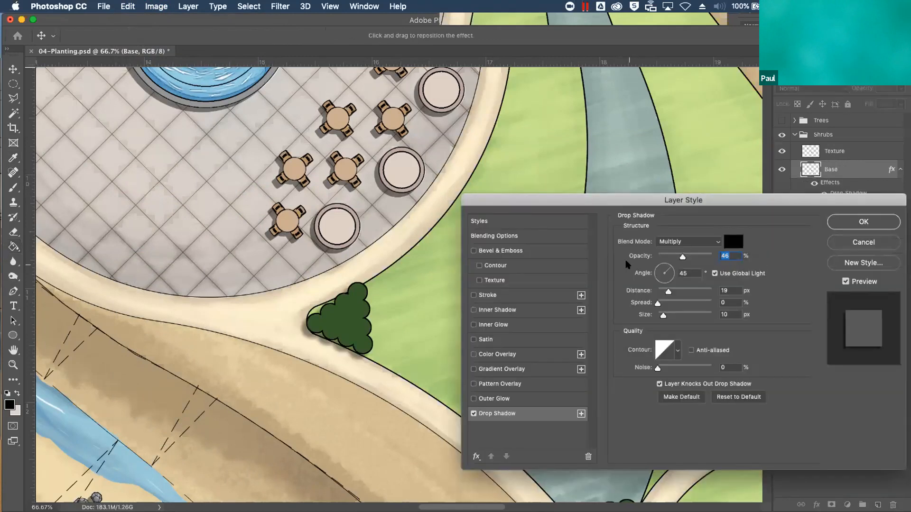
pyautogui.moveTo(668, 291); pyautogui.dragTo(666, 291)
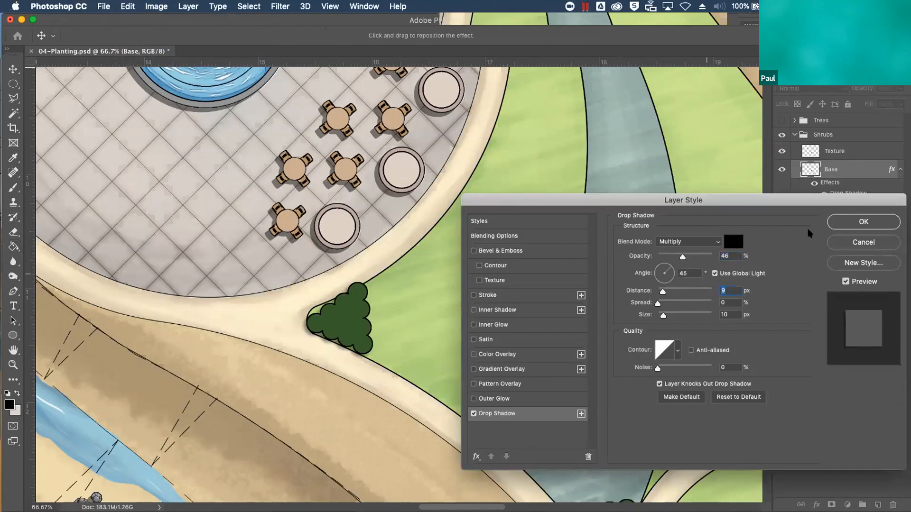
pyautogui.click(853, 223)
# Make the Texture layer active and set the accent purples #703D70 as foreground and #806598 as background colour
pyautogui.click(836, 151)
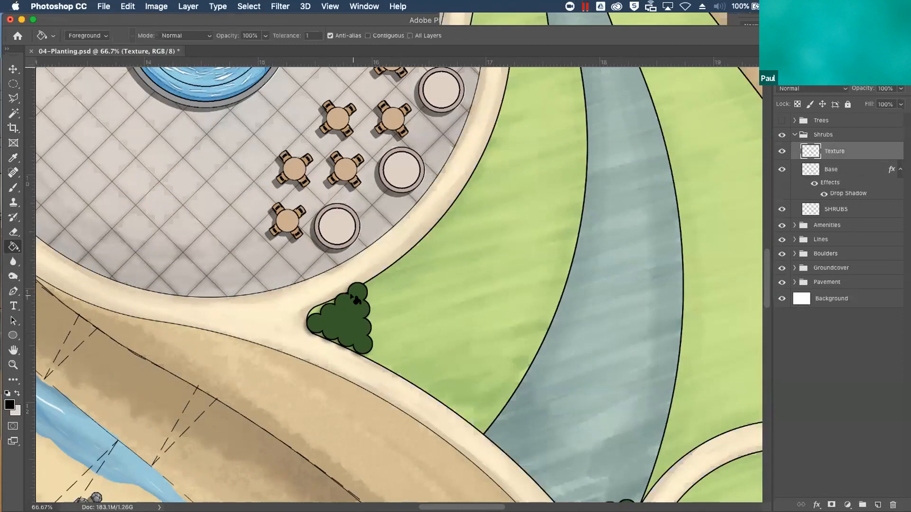
pyautogui.click(822, 59)
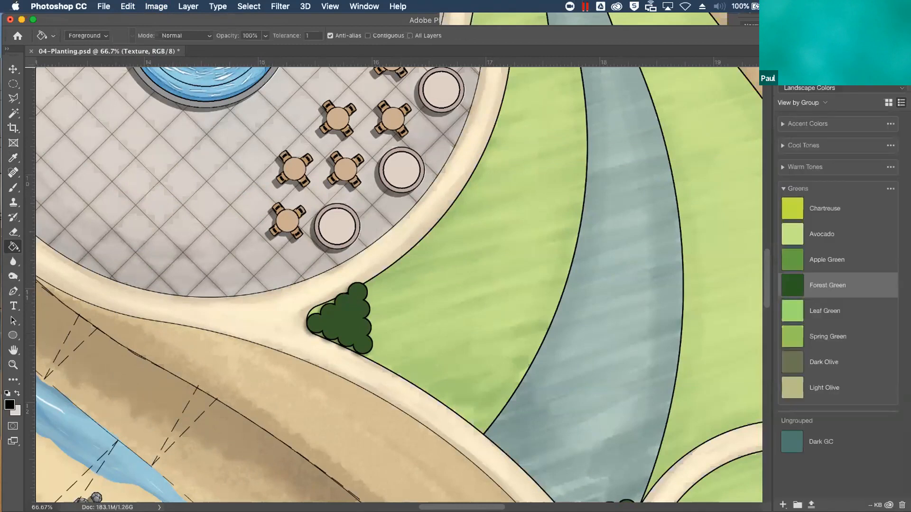
pyautogui.click(782, 124)
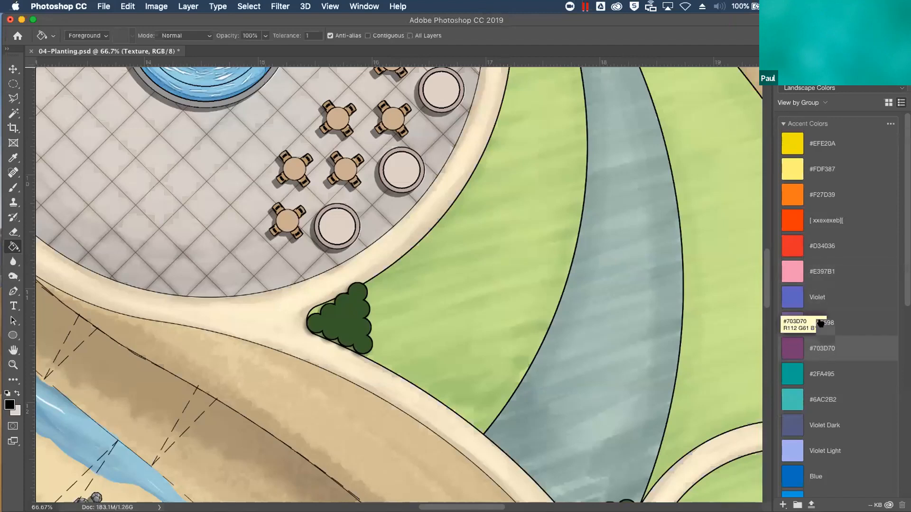
pyautogui.click(822, 351)
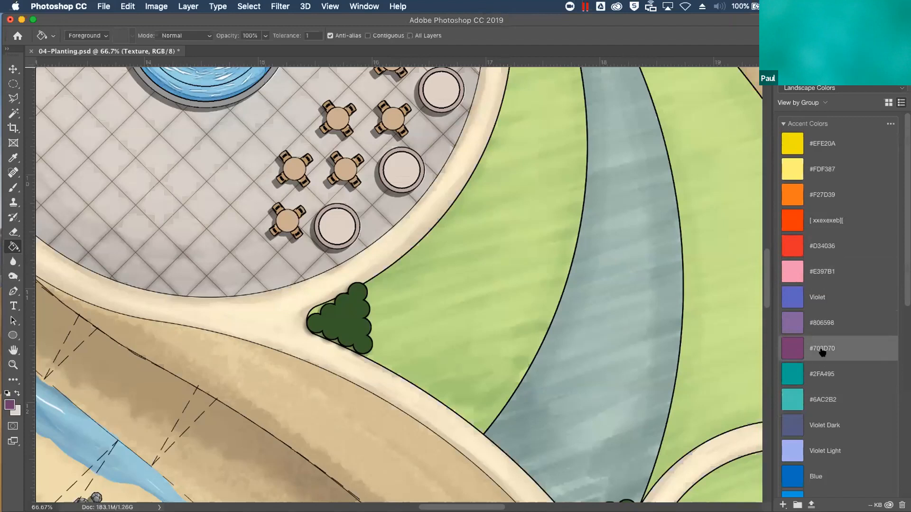
pyautogui.press('x')
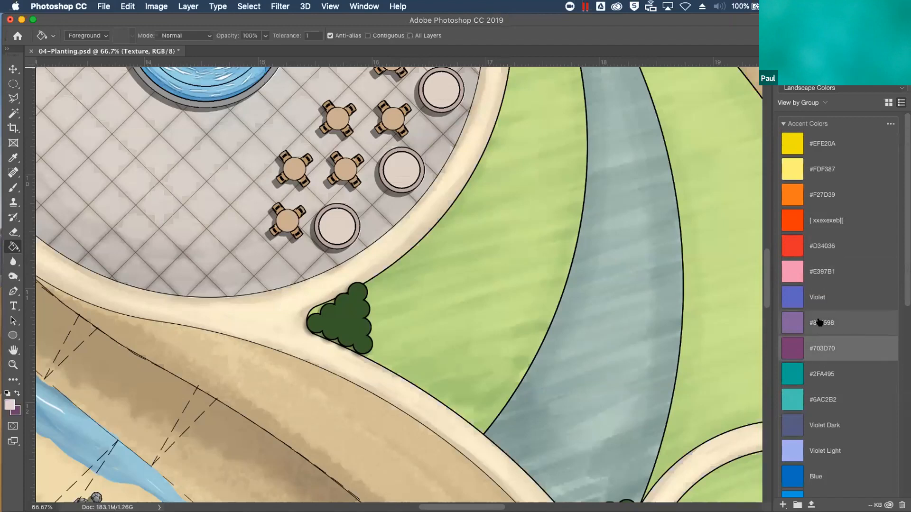
pyautogui.click(818, 325)
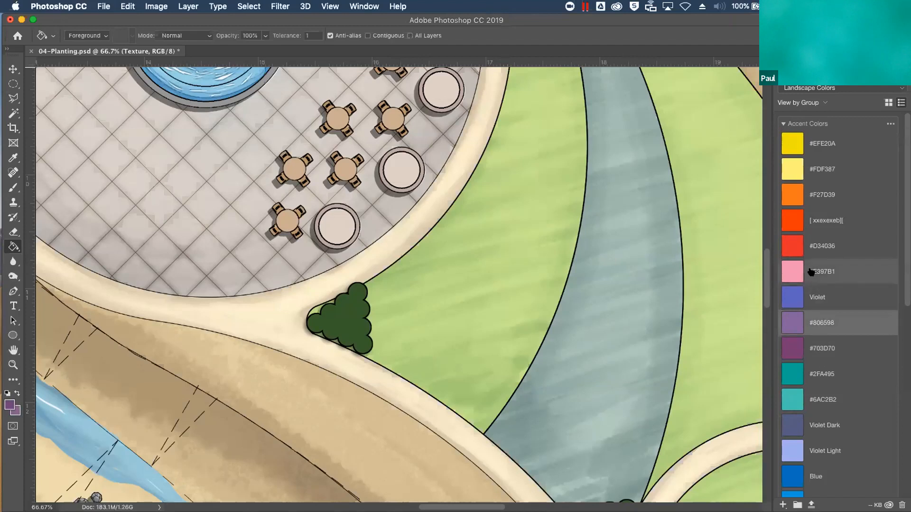
# Set up the Brush with the Round Watercolor preset at 100% opacity and test it on the shrub cluster
pyautogui.click(13, 188)
pyautogui.click(78, 36)
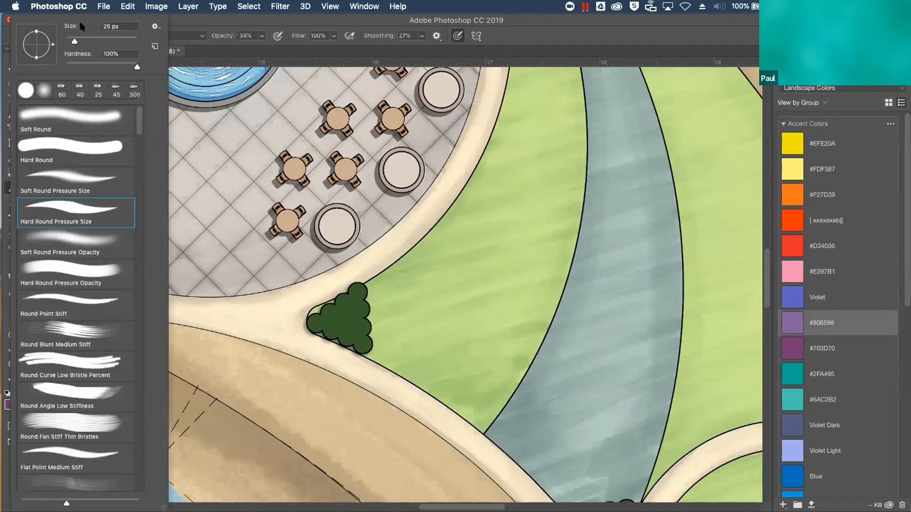
pyautogui.scroll(-8, 134, 446)
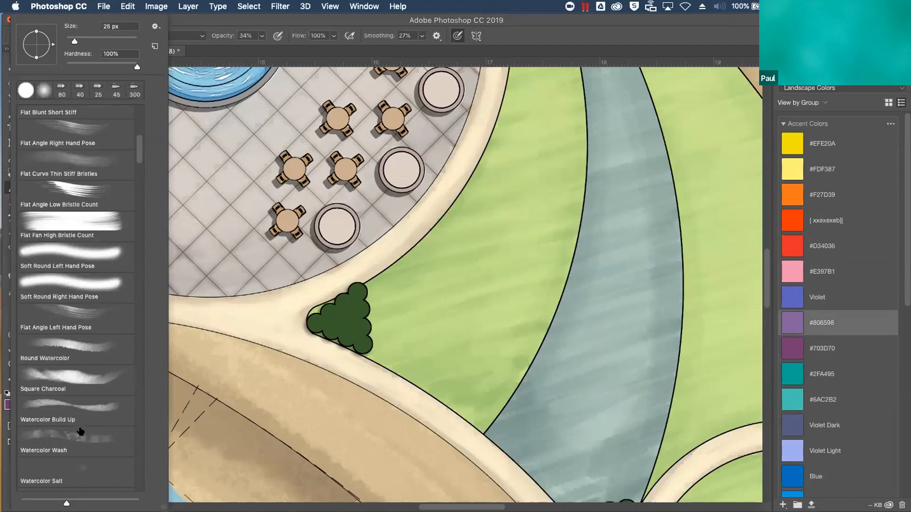
pyautogui.click(68, 343)
pyautogui.click(196, 319)
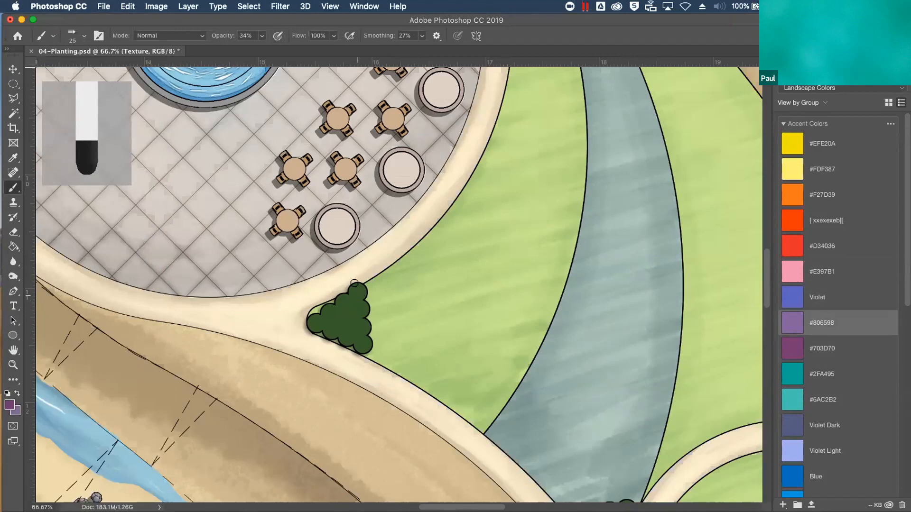
pyautogui.moveTo(262, 36); pyautogui.dragTo(326, 52)
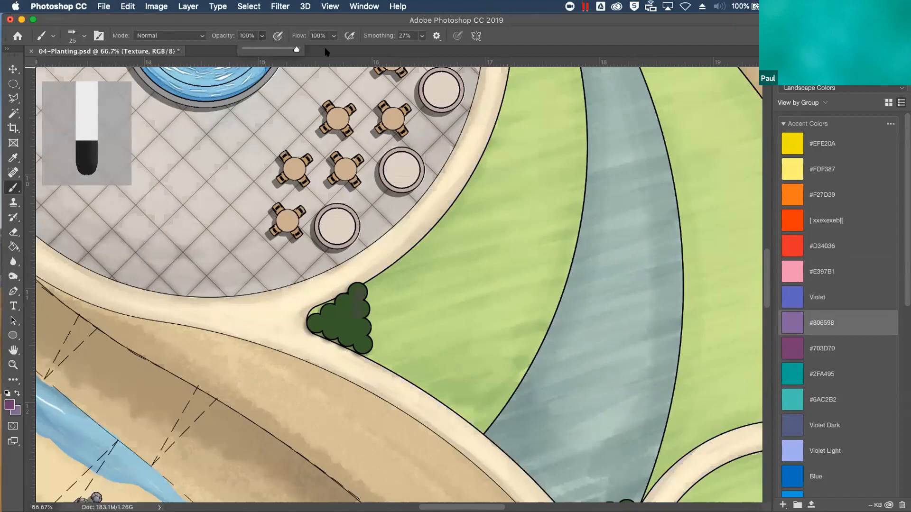
pyautogui.moveTo(353, 283)
pyautogui.mouseDown()
pyautogui.moveTo(365, 354)
pyautogui.moveTo(353, 344)
pyautogui.mouseUp()
pyautogui.press('super+z')
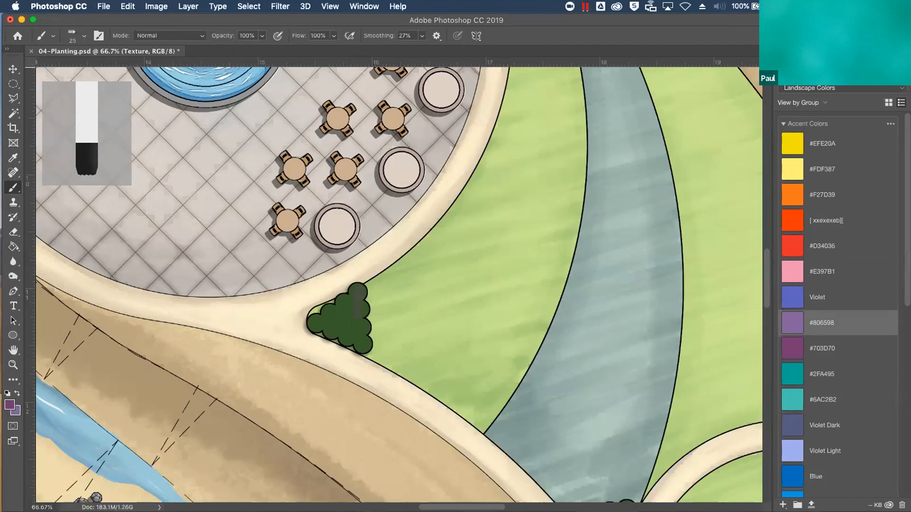
# Load the Texture layer's shrub shapes as a selection and paint the cluster beside the round plaza in purple #703D70
pyautogui.click(788, 57)
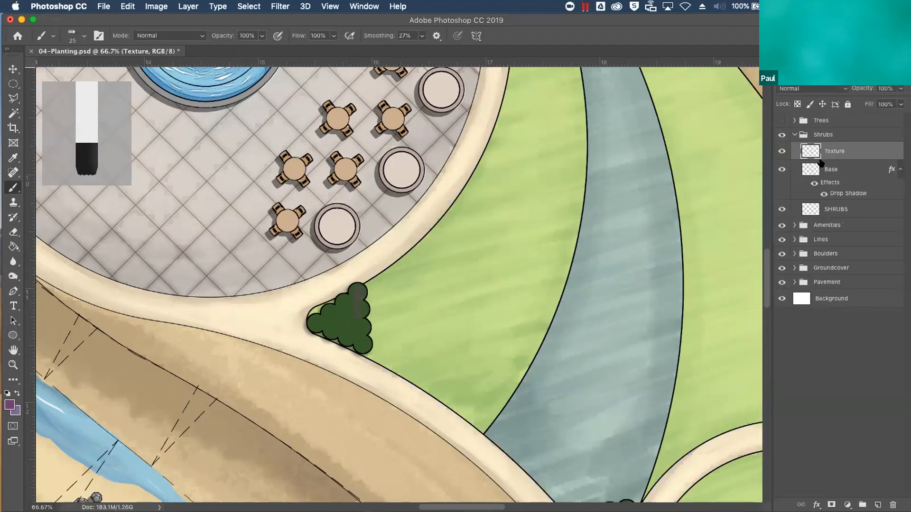
pyautogui.keyDown('super'); pyautogui.click(810, 151); pyautogui.keyUp('super')
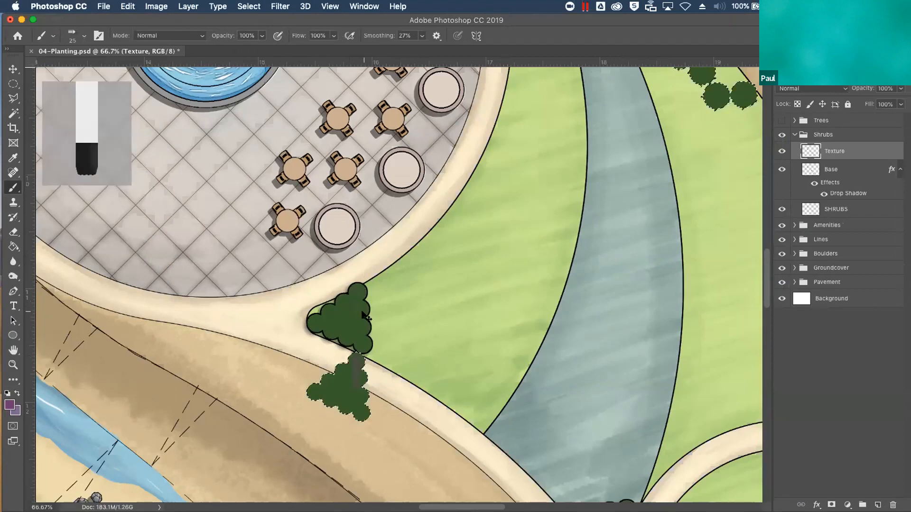
pyautogui.press('super+z')
pyautogui.moveTo(357, 287); pyautogui.dragTo(367, 350)
pyautogui.moveTo(353, 283)
pyautogui.mouseDown()
pyautogui.moveTo(351, 351)
pyautogui.moveTo(338, 318)
pyautogui.moveTo(320, 328)
pyautogui.moveTo(306, 307)
pyautogui.moveTo(302, 321)
pyautogui.moveTo(333, 352)
pyautogui.moveTo(336, 283)
pyautogui.mouseUp()
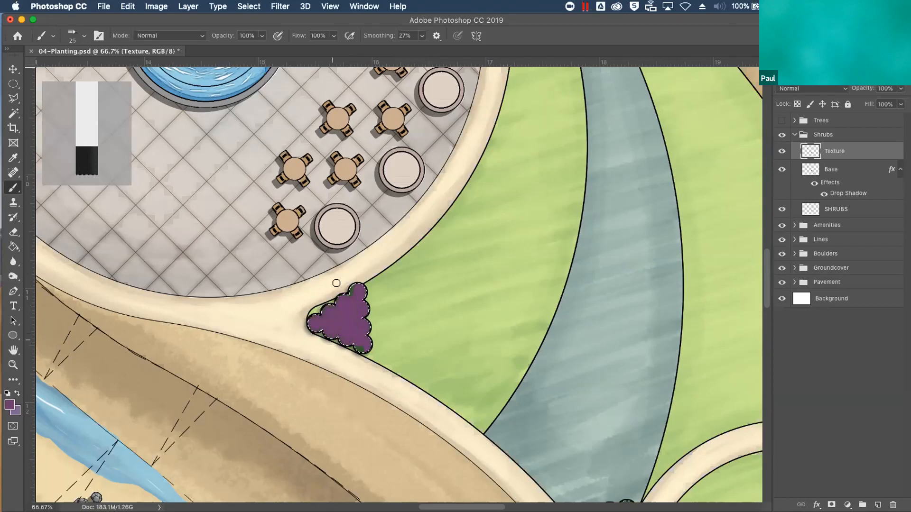
pyautogui.moveTo(357, 336); pyautogui.dragTo(361, 350)
# Dab lighter purple #806598 highlights onto each shrub of the cluster beside the round plaza with a 40 px brush
pyautogui.press('x')
pyautogui.press(']')
pyautogui.press(']')
pyautogui.press(']')
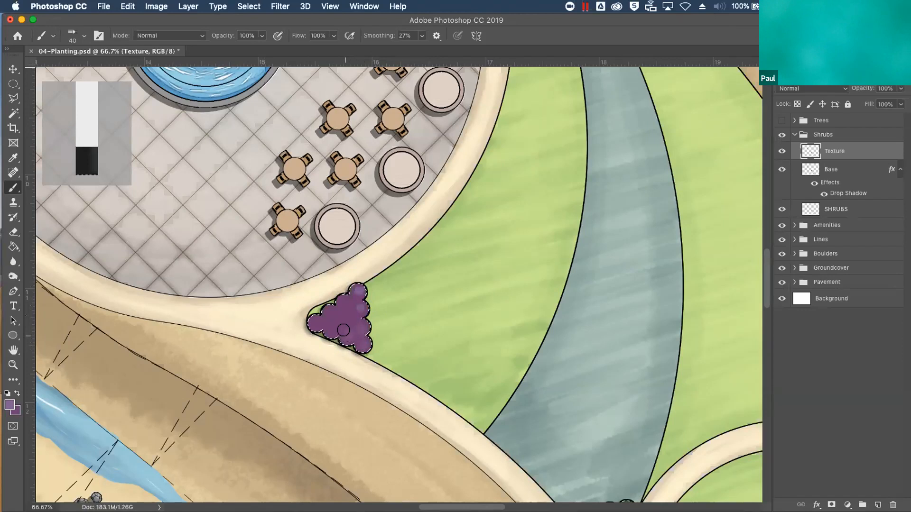
pyautogui.click(347, 336)
pyautogui.click(333, 330)
pyautogui.click(312, 321)
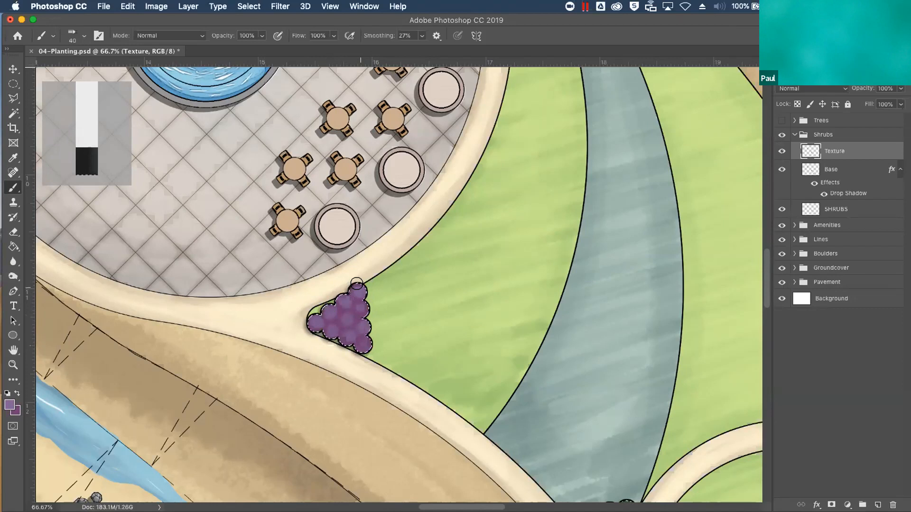
# Paint small pink #E397B1 highlights on the purple shrubs with a 10 px brush and deselect the shrub shapes
pyautogui.click(835, 61)
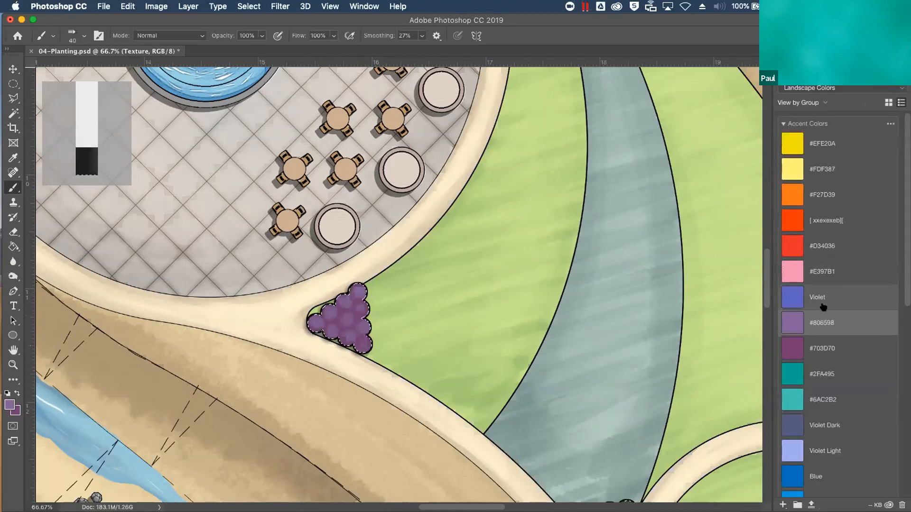
pyautogui.click(823, 273)
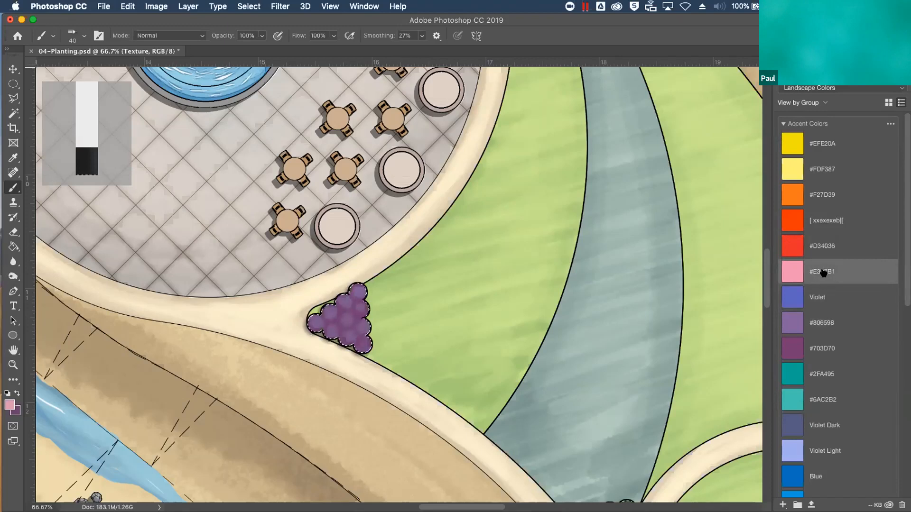
pyautogui.press('[')
pyautogui.press('[')
pyautogui.press('[')
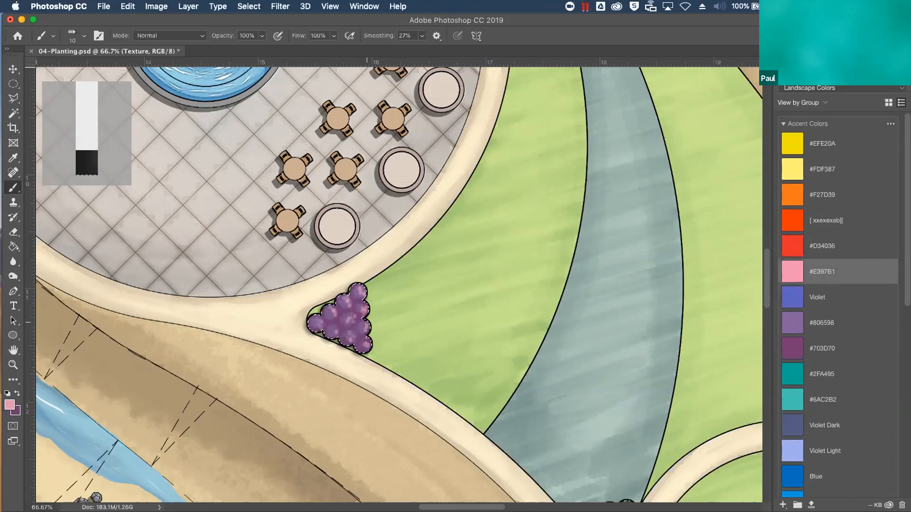
pyautogui.press('super+d')
# Examine the painted purple cluster at different zoom levels and the green shrubs along the tan planting bed
pyautogui.press('super+minus')
pyautogui.press('super+minus')
pyautogui.press('super+minus')
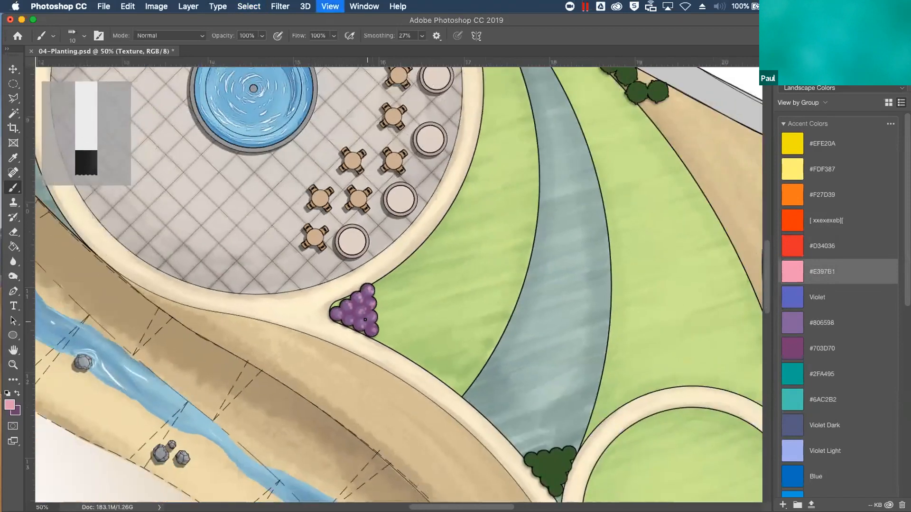
pyautogui.press('super+plus')
pyautogui.press('super+plus')
pyautogui.press('super+plus')
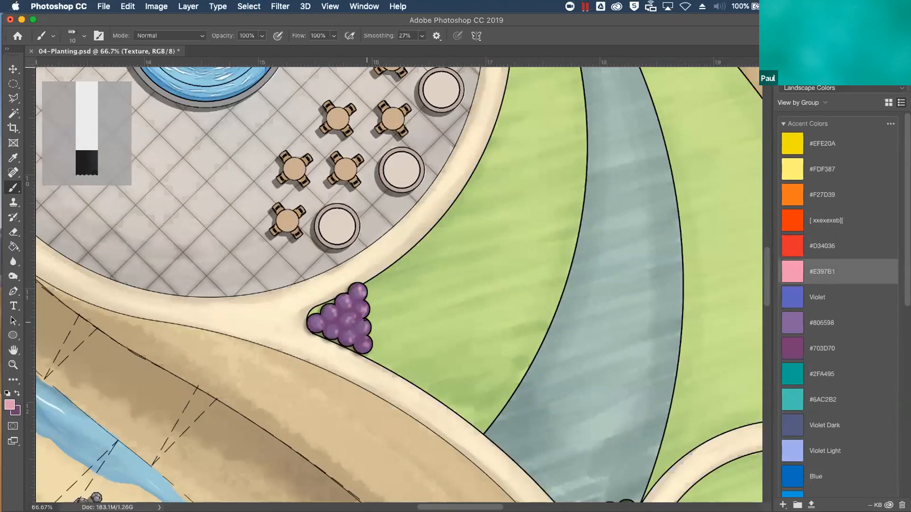
pyautogui.moveTo(489, 151); pyautogui.dragTo(285, 374)
pyautogui.scroll(-6, 577, 185)
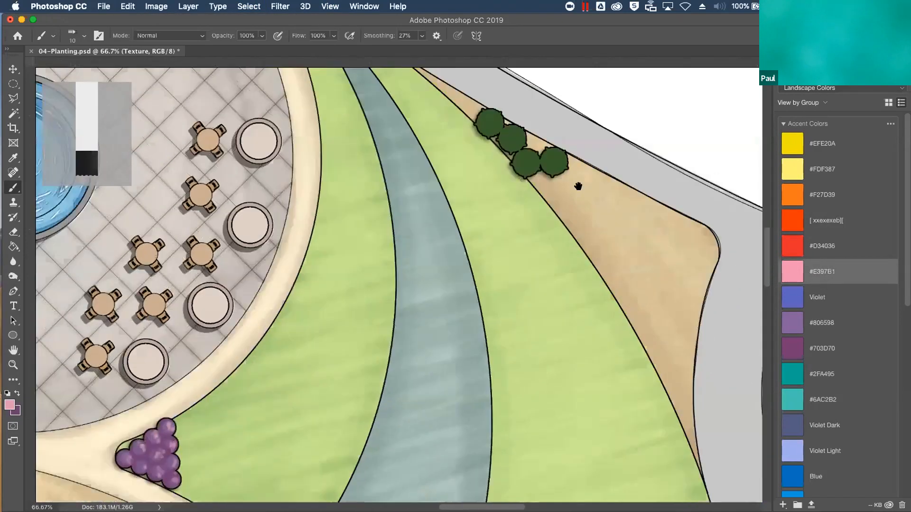
pyautogui.hscroll(-3, 571, 181)
pyautogui.scroll(5, 571, 181)
pyautogui.hscroll(3, 572, 181)
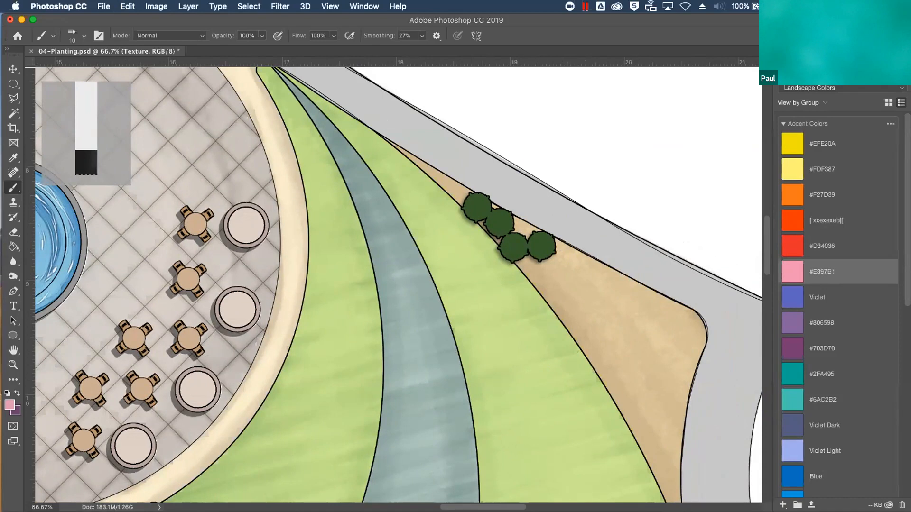
# Make the Trees group visible and look over the tree outlines across the whole plan
pyautogui.click(788, 61)
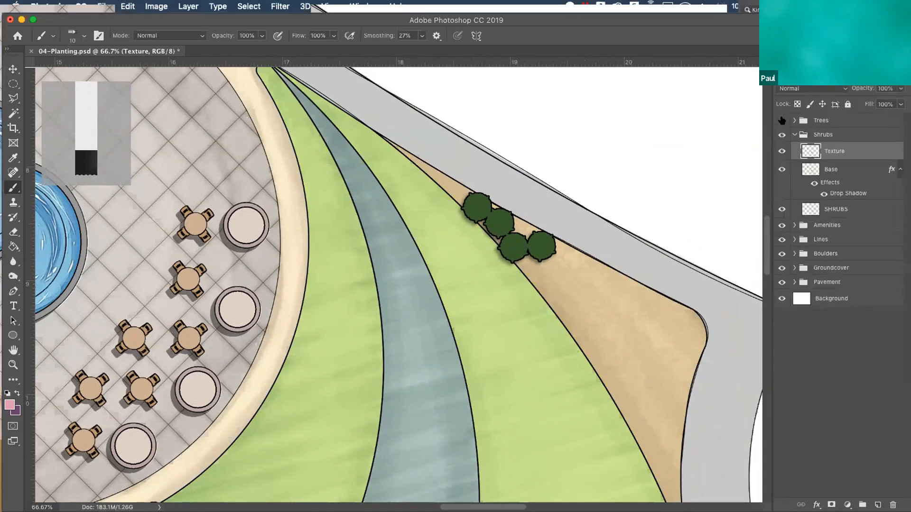
pyautogui.click(782, 121)
pyautogui.press('super+minus')
pyautogui.press('super+minus')
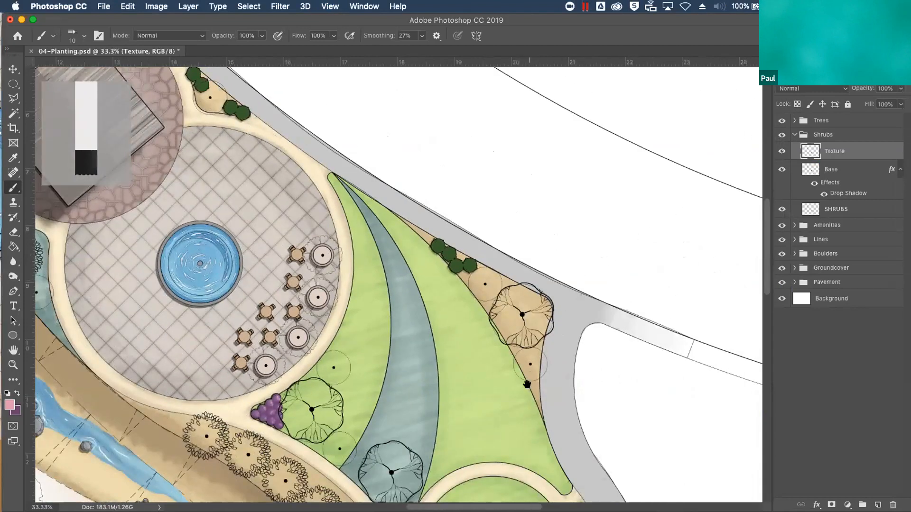
pyautogui.scroll(-5, 527, 384)
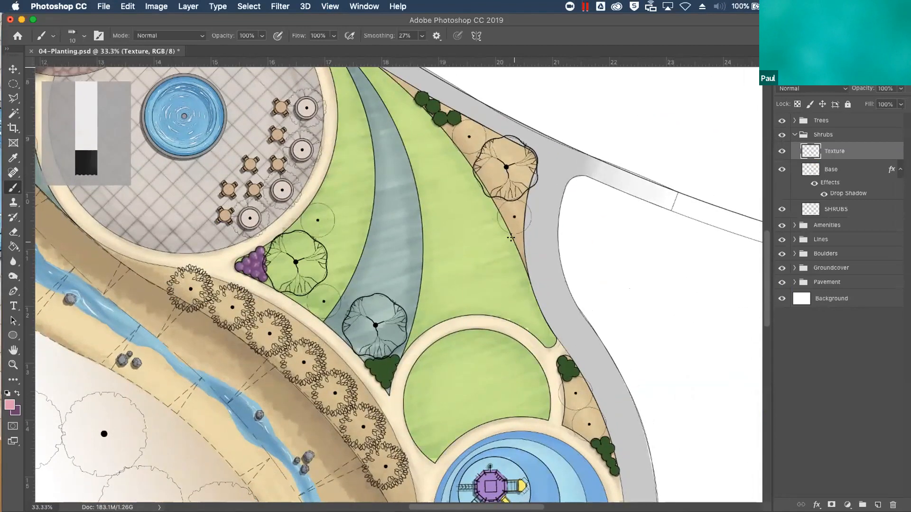
pyautogui.moveTo(480, 399); pyautogui.dragTo(569, 200)
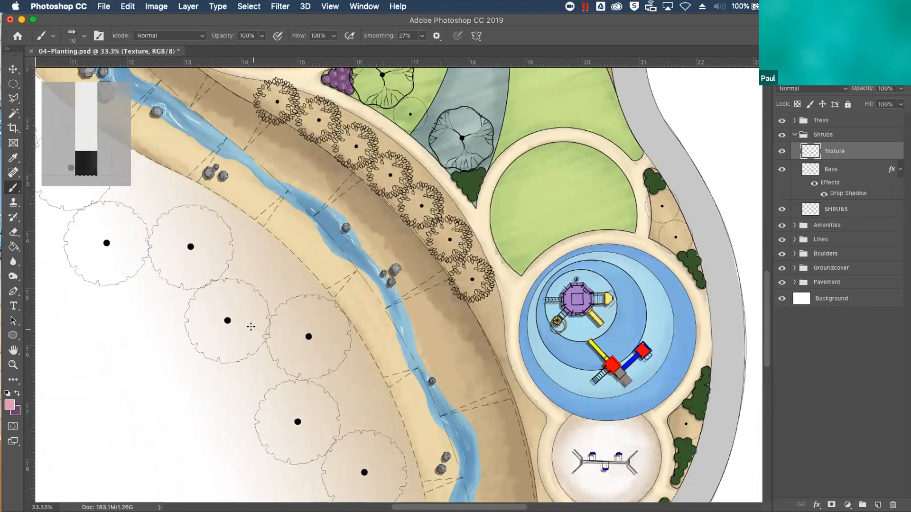
pyautogui.press('super+minus')
pyautogui.press('super+minus')
pyautogui.press('super+minus')
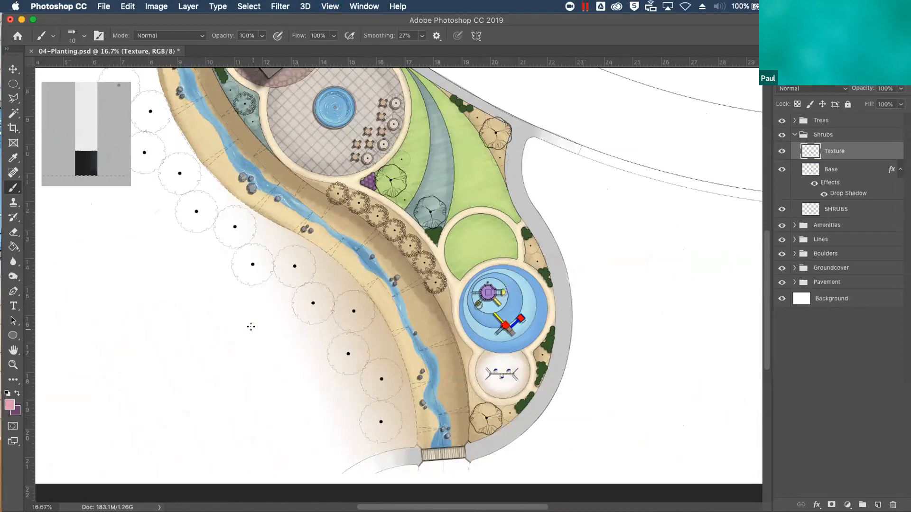
# Activate the TREES layer in the Trees group and try a Magic Wand selection of the area outside the tree outlines
pyautogui.click(795, 120)
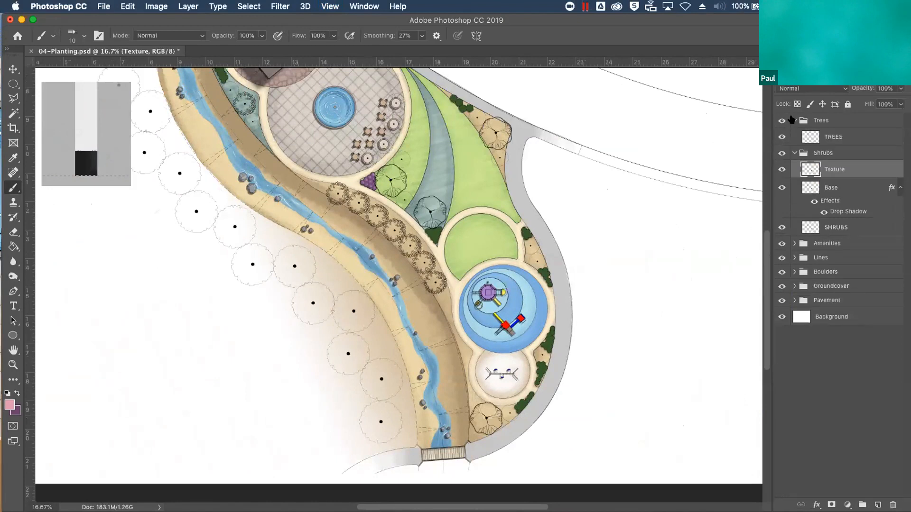
pyautogui.click(827, 137)
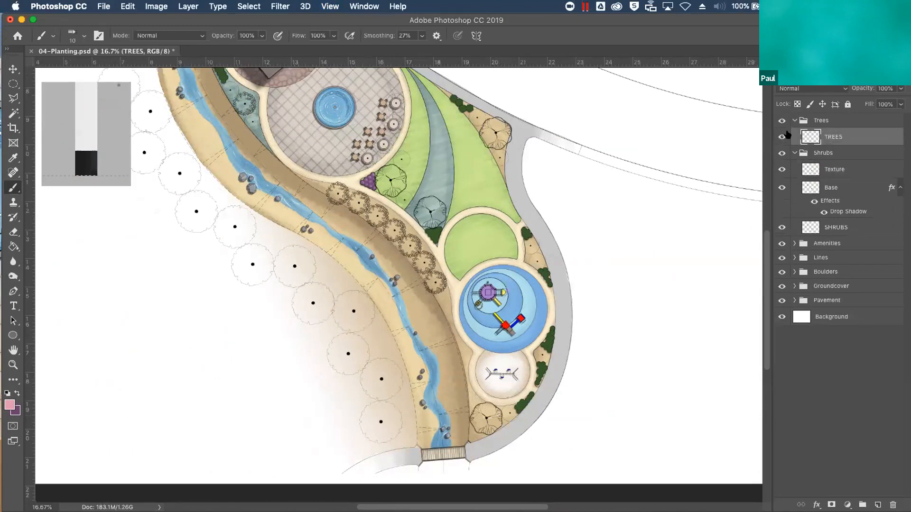
pyautogui.press('w')
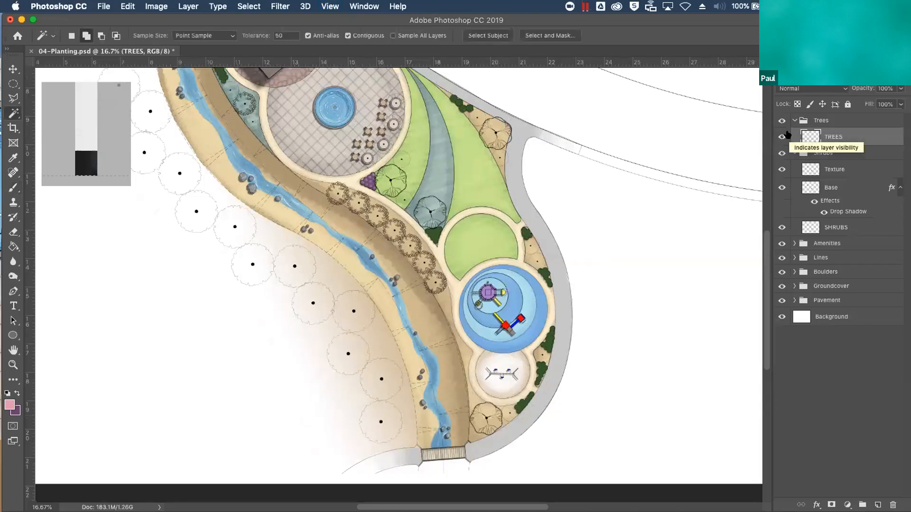
pyautogui.click(616, 231)
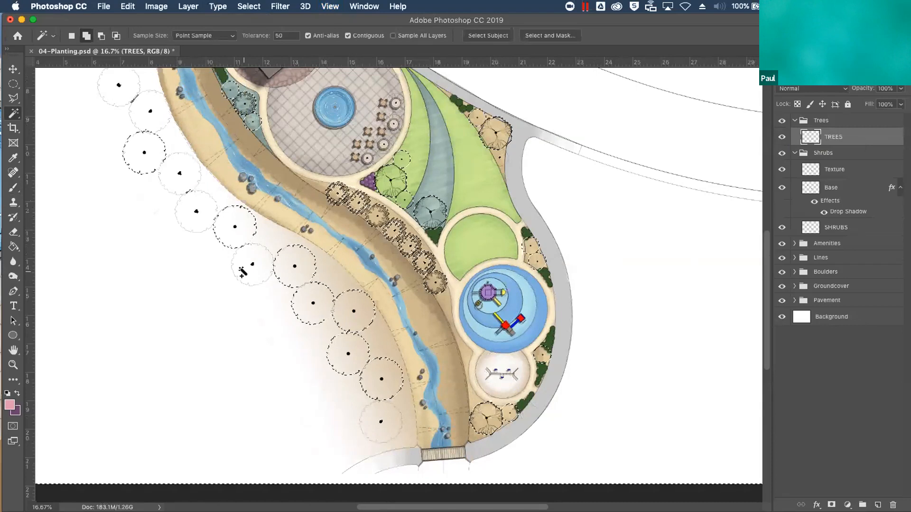
pyautogui.press('super+d')
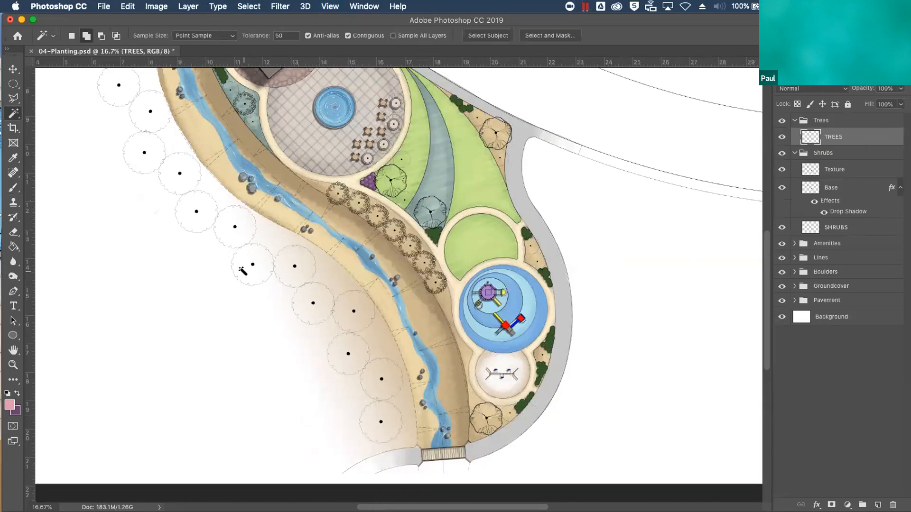
# Duplicate the TREES layer and thicken the copy's tree outlines with a 3 px outside stroke in black #000000
pyautogui.moveTo(831, 141); pyautogui.dragTo(877, 505)
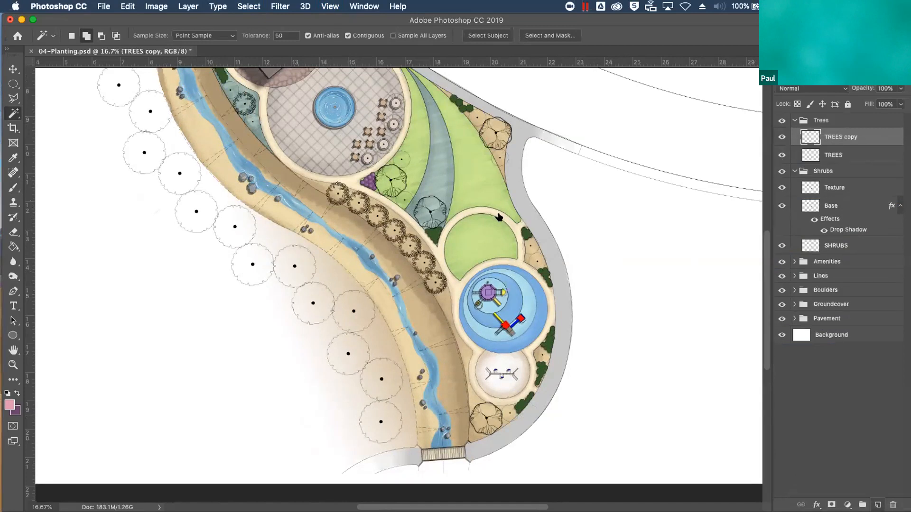
pyautogui.click(149, 6)
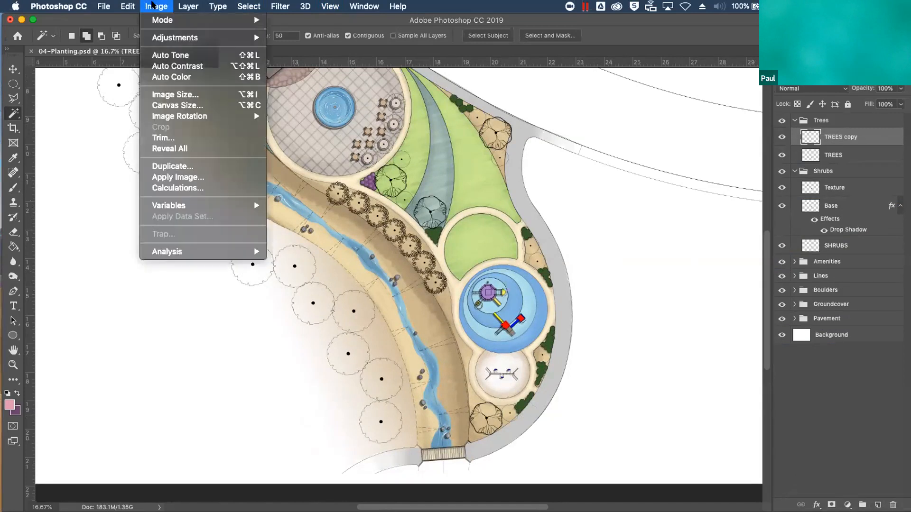
pyautogui.moveTo(121, 6)
pyautogui.click(148, 199)
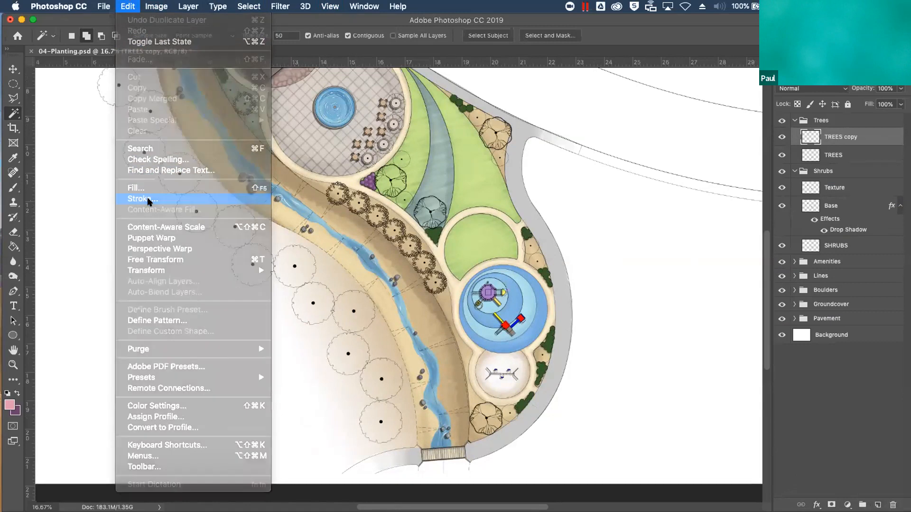
pyautogui.click(514, 187)
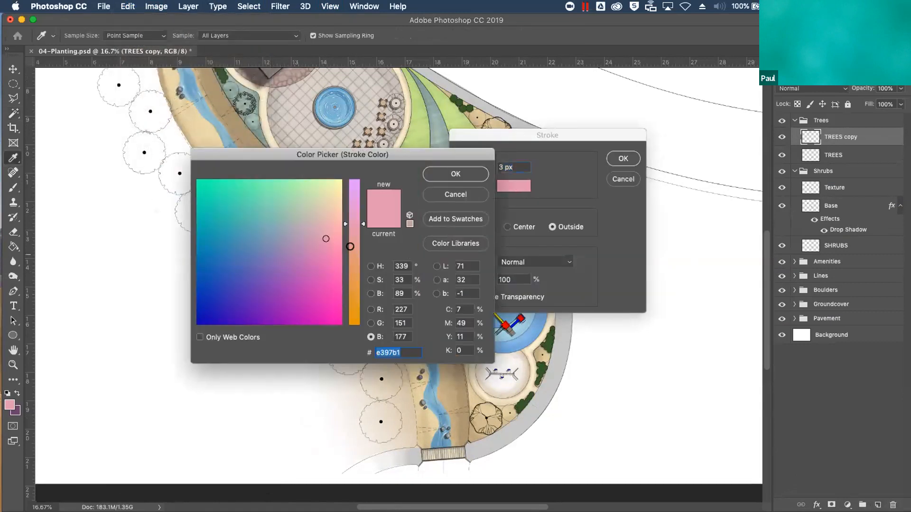
pyautogui.write('000000')
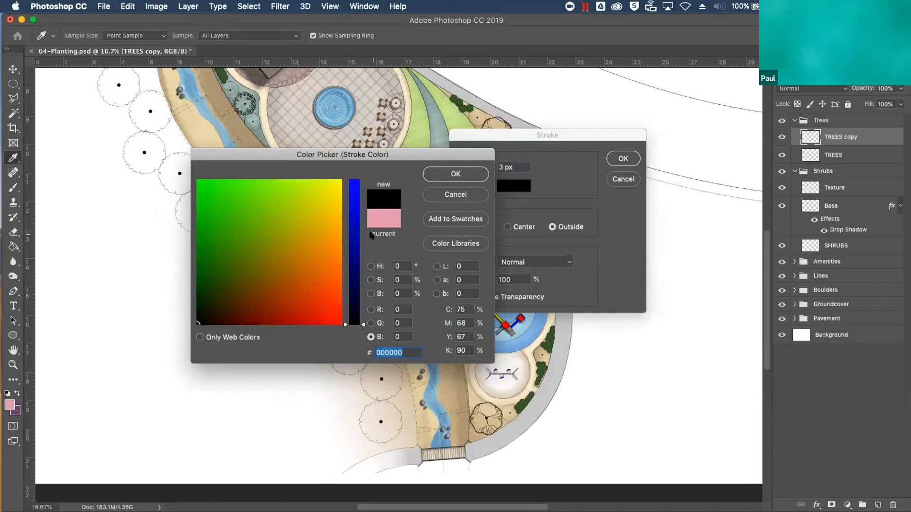
pyautogui.click(456, 175)
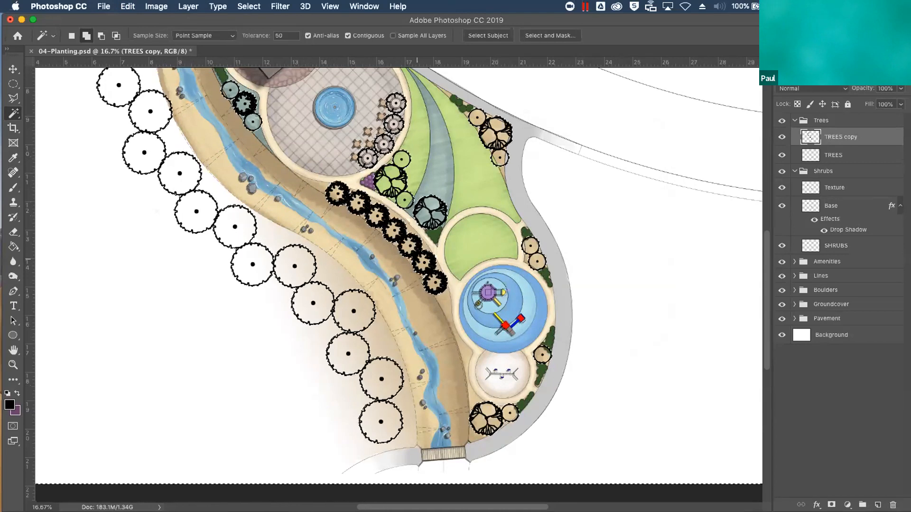
# Add a new layer above the stroked tree copy, try a black Paint Bucket fill on the selection and undo it
pyautogui.click(878, 505)
pyautogui.doubleClick(834, 136)
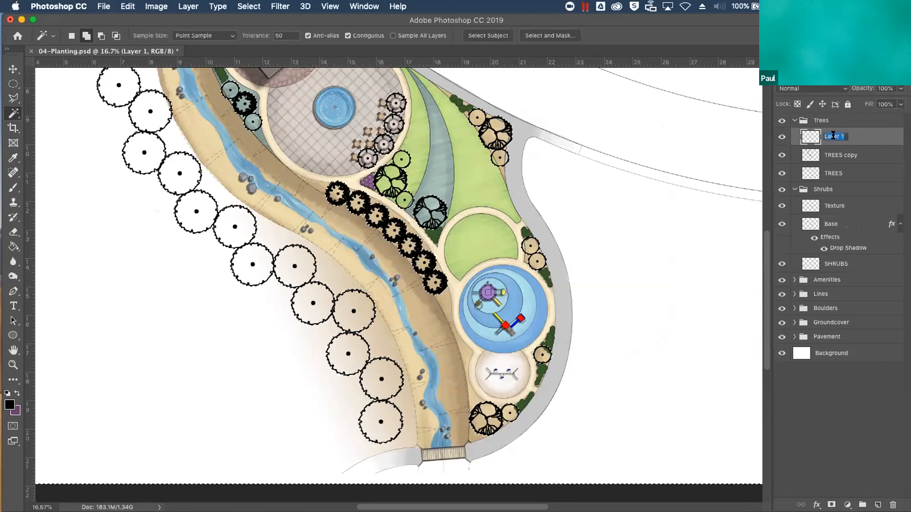
pyautogui.press('Return')
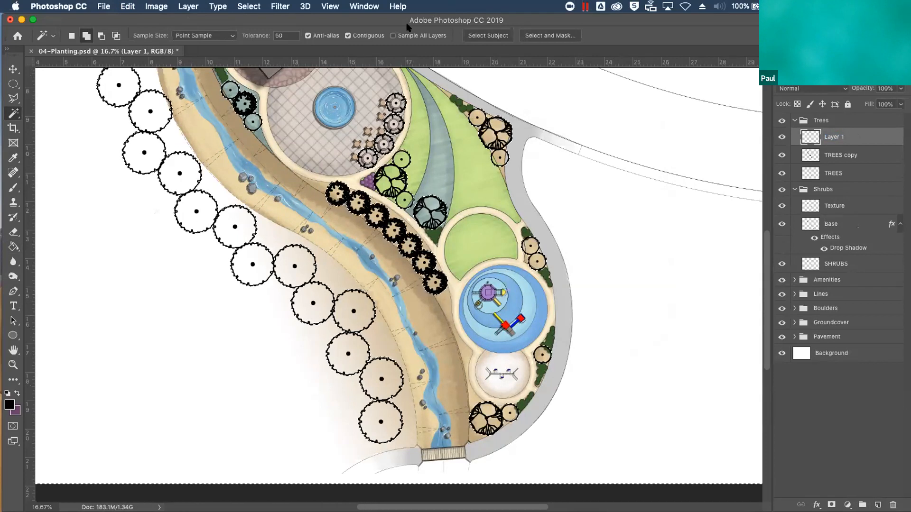
pyautogui.click(18, 248)
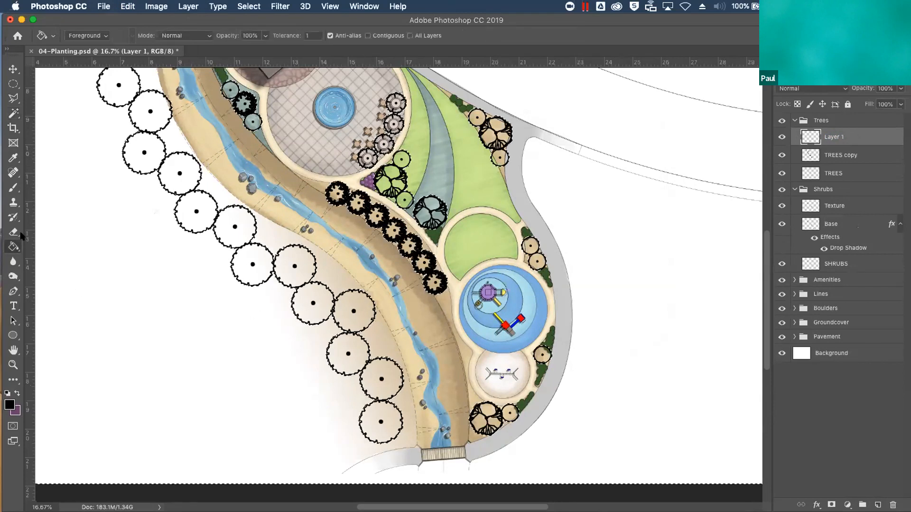
pyautogui.click(212, 208)
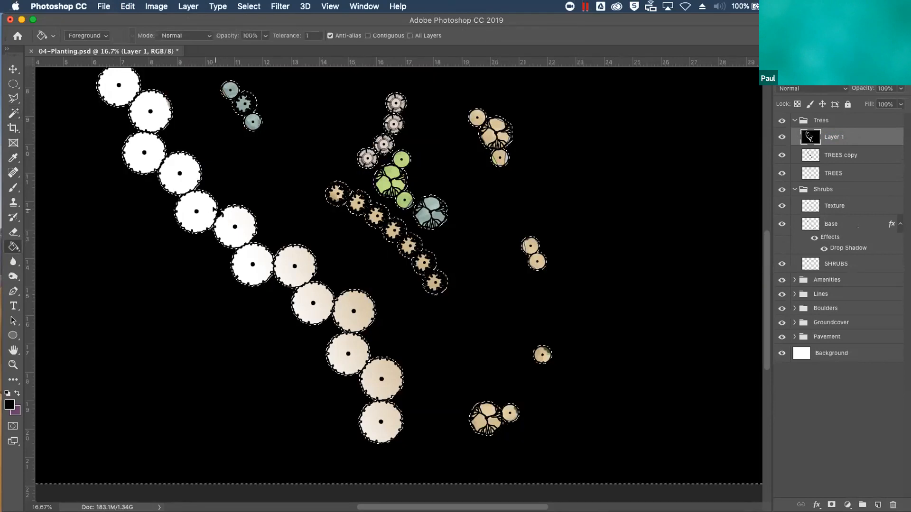
pyautogui.press('super+z')
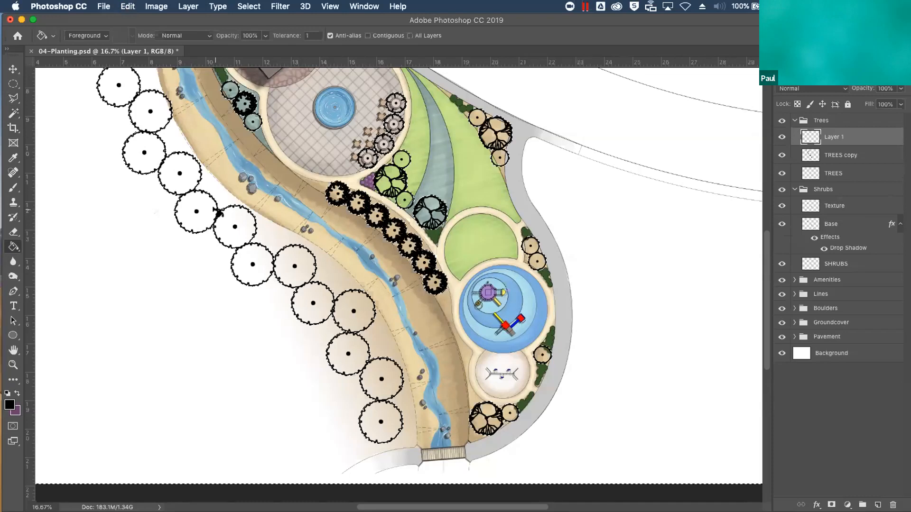
# Invert the selection and fill all the tree shapes with black on the new layer
pyautogui.click(247, 6)
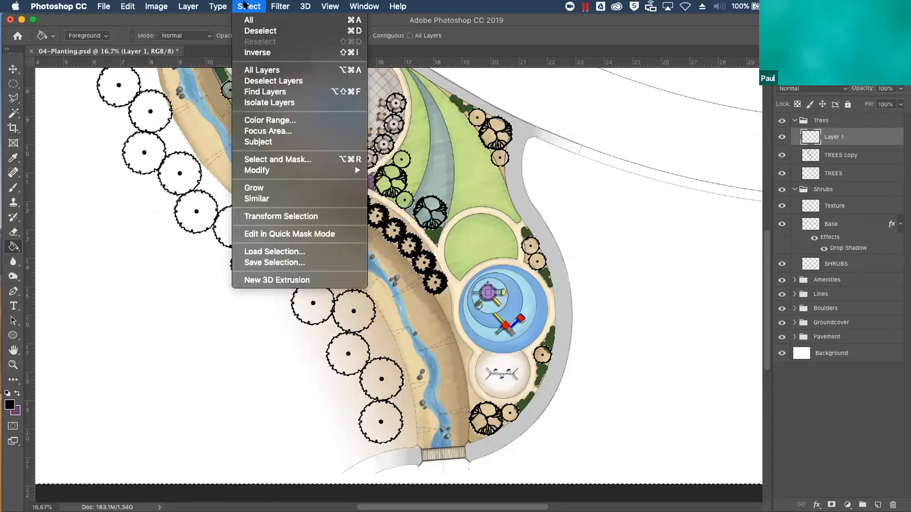
pyautogui.click(270, 52)
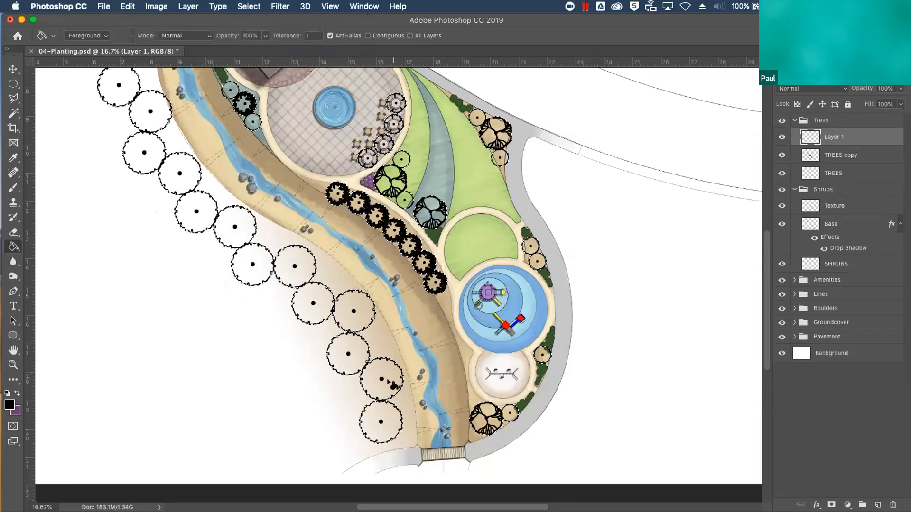
pyautogui.click(387, 380)
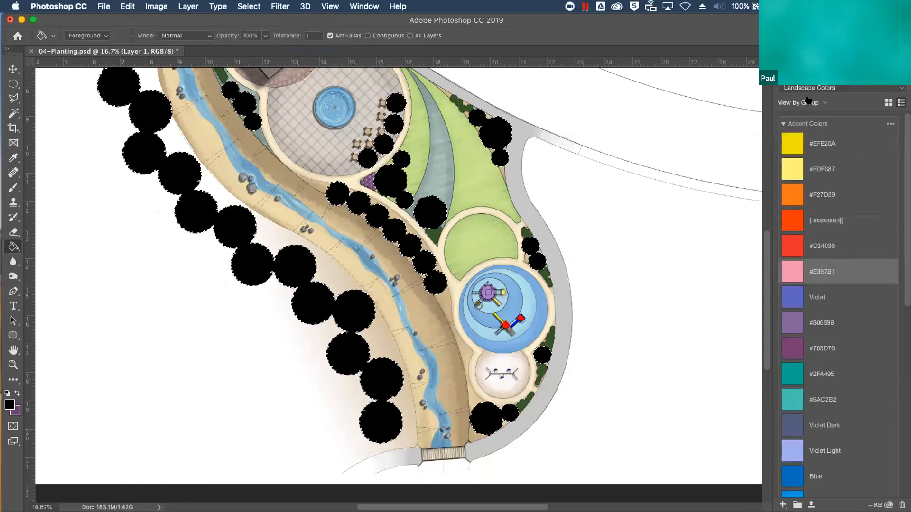
# Paint all the large trees in the row along the stream's outer bank Forest Green with an 800 px brush at 100% opacity
pyautogui.click(783, 124)
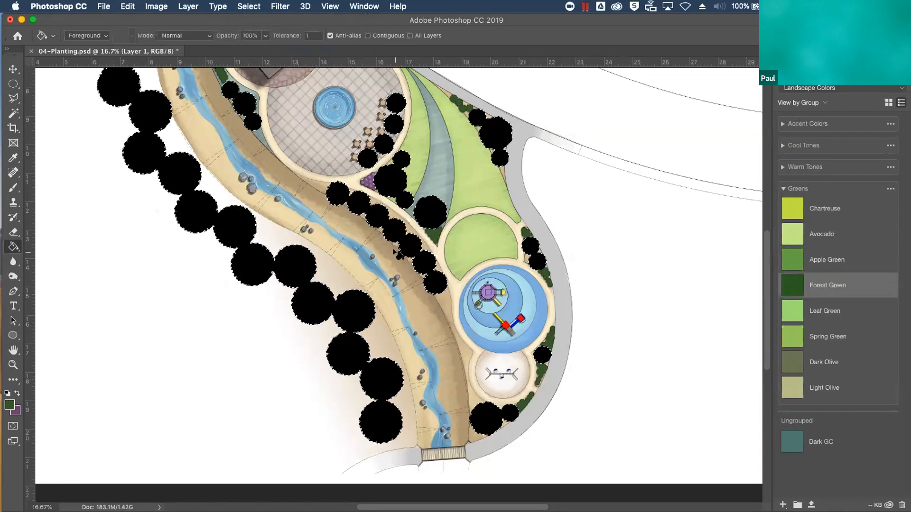
pyautogui.click(13, 187)
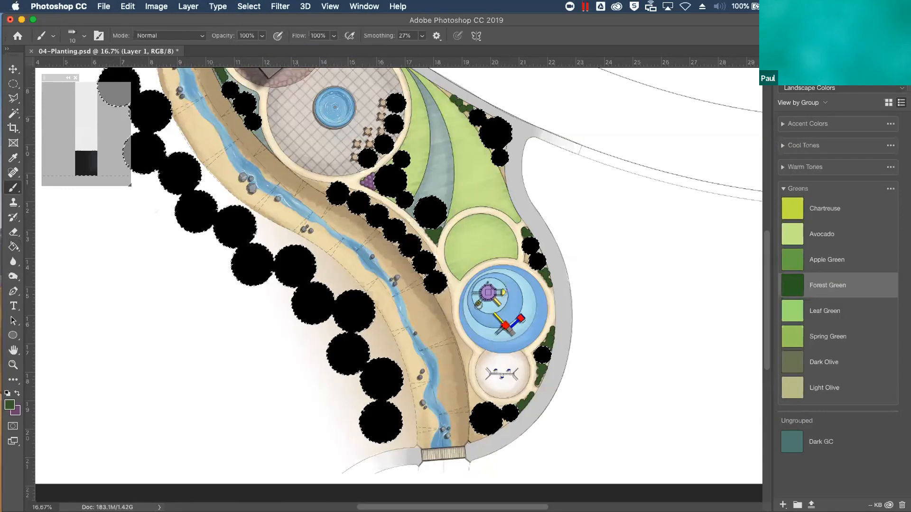
pyautogui.click(76, 42)
pyautogui.moveTo(139, 146)
pyautogui.mouseDown()
pyautogui.moveTo(136, 119)
pyautogui.moveTo(118, 126)
pyautogui.mouseUp()
pyautogui.click(87, 206)
pyautogui.click(184, 341)
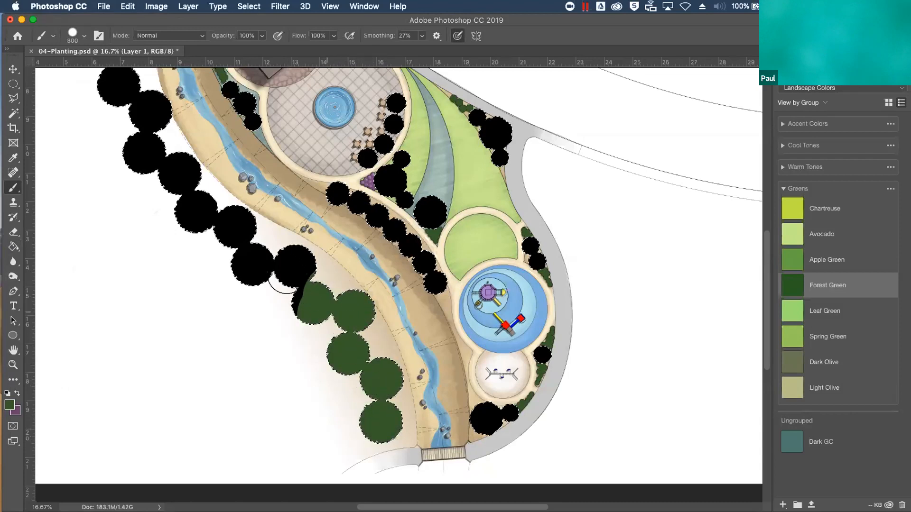
pyautogui.moveTo(267, 245)
pyautogui.mouseDown()
pyautogui.moveTo(240, 242)
pyautogui.moveTo(112, 87)
pyautogui.moveTo(86, 92)
pyautogui.mouseUp()
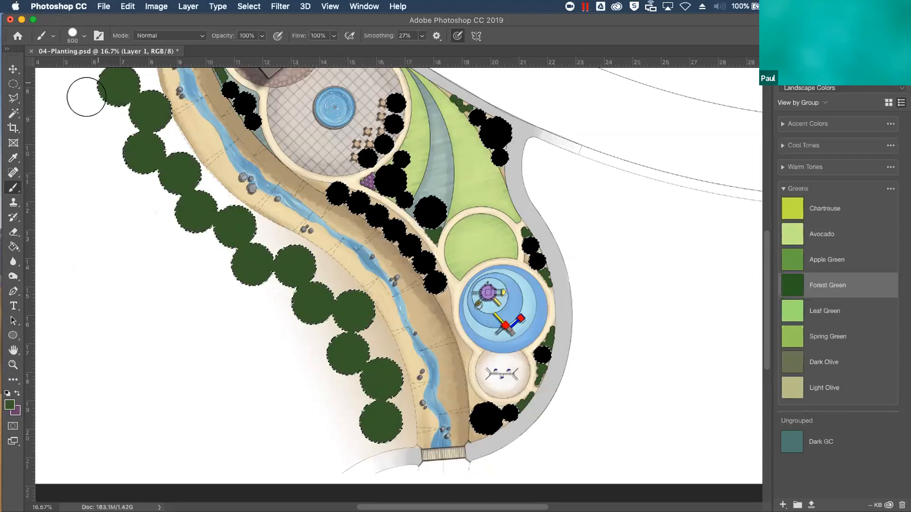
pyautogui.moveTo(168, 264); pyautogui.dragTo(195, 442)
pyautogui.moveTo(142, 333); pyautogui.dragTo(131, 425)
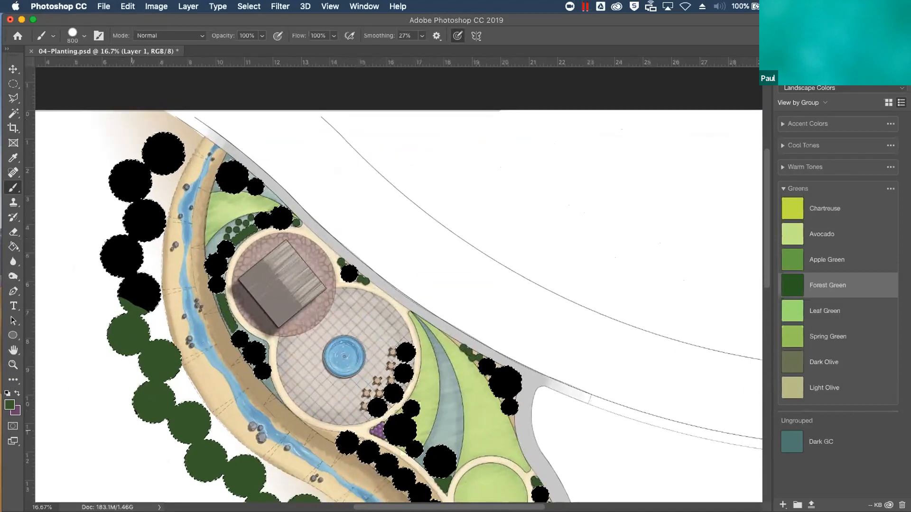
pyautogui.moveTo(134, 202)
pyautogui.mouseDown()
pyautogui.moveTo(135, 297)
pyautogui.moveTo(112, 335)
pyautogui.mouseUp()
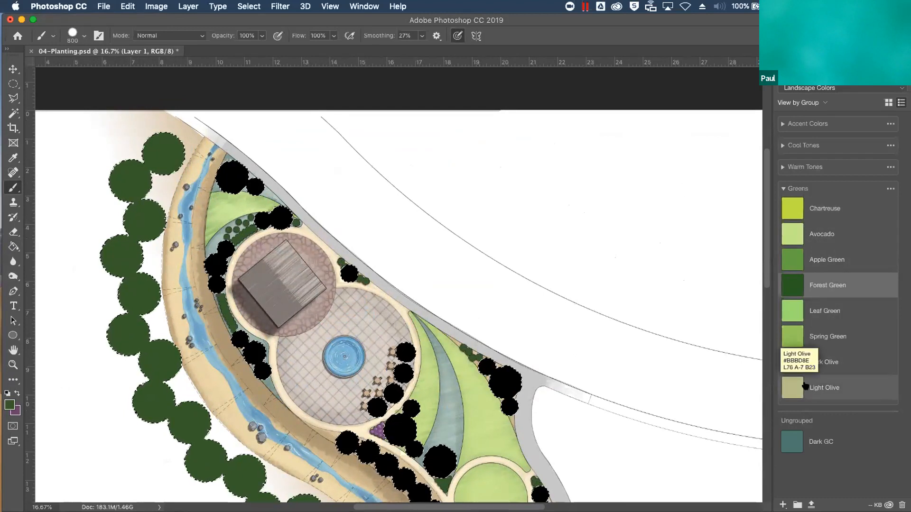
# Brush Light Olive at 31% opacity over the upper trees of the stream-side row, leaving their edges dark, reducing the brush to 250 px
pyautogui.doubleClick(817, 389)
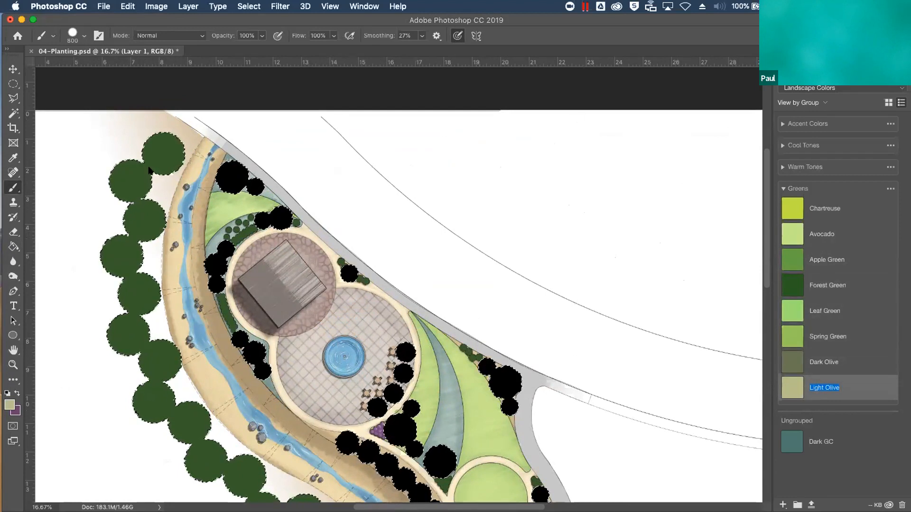
pyautogui.moveTo(262, 36); pyautogui.dragTo(225, 47)
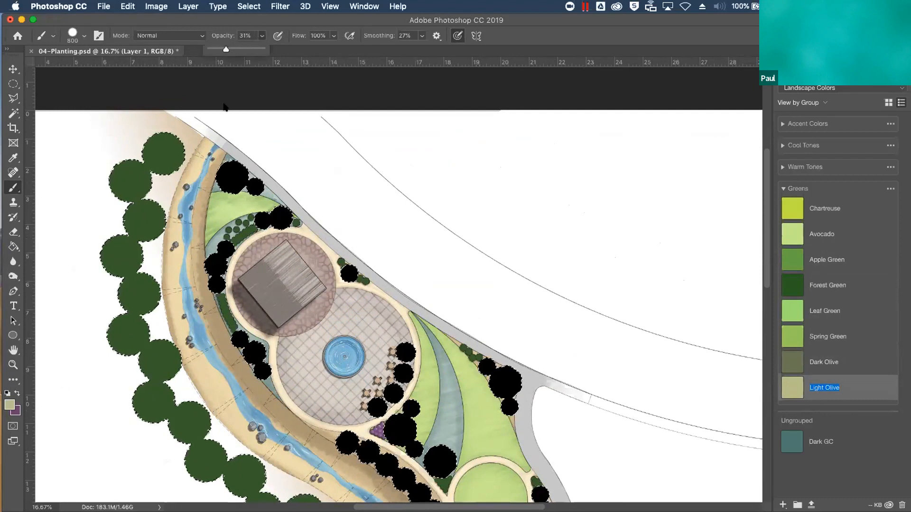
pyautogui.click(350, 160)
pyautogui.press('[')
pyautogui.press('[')
pyautogui.press('[')
pyautogui.press('[')
pyautogui.press('[')
pyautogui.press('[')
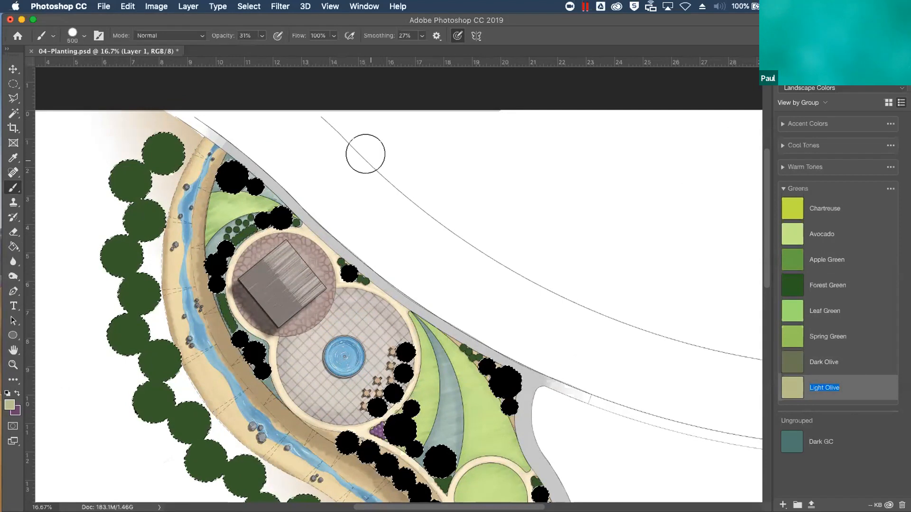
pyautogui.moveTo(175, 141)
pyautogui.mouseDown()
pyautogui.moveTo(156, 129)
pyautogui.moveTo(162, 167)
pyautogui.moveTo(175, 151)
pyautogui.moveTo(162, 131)
pyautogui.moveTo(172, 159)
pyautogui.moveTo(166, 130)
pyautogui.moveTo(190, 130)
pyautogui.mouseUp()
pyautogui.moveTo(143, 180)
pyautogui.mouseDown()
pyautogui.moveTo(124, 185)
pyautogui.moveTo(129, 168)
pyautogui.moveTo(131, 181)
pyautogui.moveTo(150, 173)
pyautogui.moveTo(151, 217)
pyautogui.moveTo(139, 217)
pyautogui.moveTo(158, 211)
pyautogui.moveTo(123, 262)
pyautogui.moveTo(129, 244)
pyautogui.moveTo(122, 257)
pyautogui.moveTo(161, 279)
pyautogui.moveTo(141, 282)
pyautogui.moveTo(133, 302)
pyautogui.moveTo(147, 286)
pyautogui.moveTo(158, 305)
pyautogui.moveTo(132, 327)
pyautogui.moveTo(125, 322)
pyautogui.moveTo(123, 334)
pyautogui.moveTo(164, 361)
pyautogui.mouseUp()
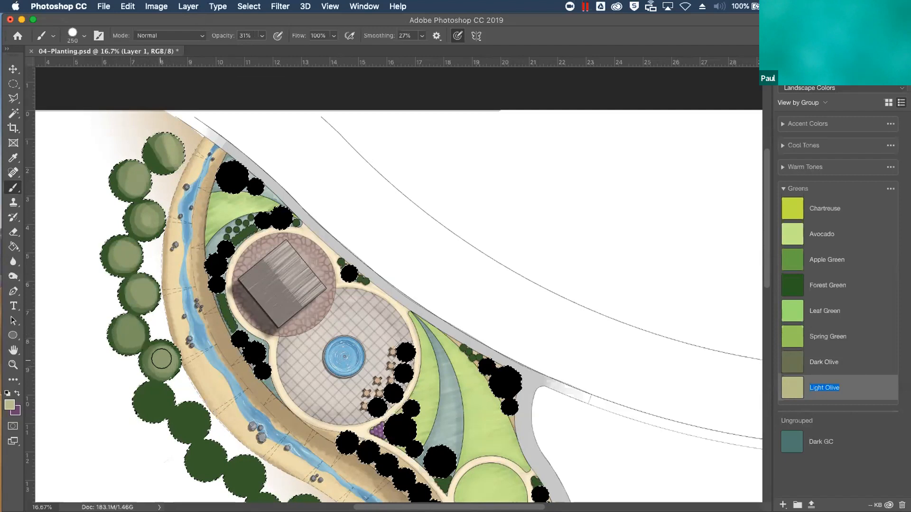
# Continue the Light Olive highlights on the remaining trees down to the bridge, reducing the brush to 150 px
pyautogui.moveTo(175, 405); pyautogui.dragTo(152, 395)
pyautogui.moveTo(152, 395)
pyautogui.mouseDown()
pyautogui.moveTo(147, 408)
pyautogui.moveTo(161, 397)
pyautogui.moveTo(152, 403)
pyautogui.moveTo(185, 408)
pyautogui.moveTo(198, 423)
pyautogui.moveTo(185, 430)
pyautogui.moveTo(188, 413)
pyautogui.moveTo(202, 420)
pyautogui.moveTo(200, 409)
pyautogui.mouseUp()
pyautogui.moveTo(219, 472)
pyautogui.mouseDown()
pyautogui.moveTo(199, 458)
pyautogui.moveTo(213, 451)
pyautogui.moveTo(204, 465)
pyautogui.moveTo(209, 458)
pyautogui.moveTo(238, 479)
pyautogui.moveTo(245, 461)
pyautogui.moveTo(249, 472)
pyautogui.moveTo(268, 458)
pyautogui.moveTo(202, 256)
pyautogui.mouseUp()
pyautogui.moveTo(180, 311)
pyautogui.mouseDown()
pyautogui.moveTo(207, 298)
pyautogui.moveTo(193, 305)
pyautogui.moveTo(196, 297)
pyautogui.moveTo(238, 307)
pyautogui.moveTo(232, 315)
pyautogui.moveTo(238, 305)
pyautogui.moveTo(221, 290)
pyautogui.moveTo(195, 310)
pyautogui.moveTo(233, 311)
pyautogui.mouseUp()
pyautogui.press('[')
pyautogui.press('[')
pyautogui.press('[')
pyautogui.moveTo(247, 344)
pyautogui.mouseDown()
pyautogui.moveTo(267, 339)
pyautogui.moveTo(238, 353)
pyautogui.moveTo(262, 343)
pyautogui.moveTo(304, 363)
pyautogui.moveTo(288, 337)
pyautogui.moveTo(298, 363)
pyautogui.moveTo(309, 356)
pyautogui.moveTo(282, 349)
pyautogui.moveTo(302, 375)
pyautogui.moveTo(290, 352)
pyautogui.moveTo(302, 368)
pyautogui.moveTo(291, 343)
pyautogui.moveTo(289, 389)
pyautogui.moveTo(304, 388)
pyautogui.moveTo(284, 398)
pyautogui.mouseUp()
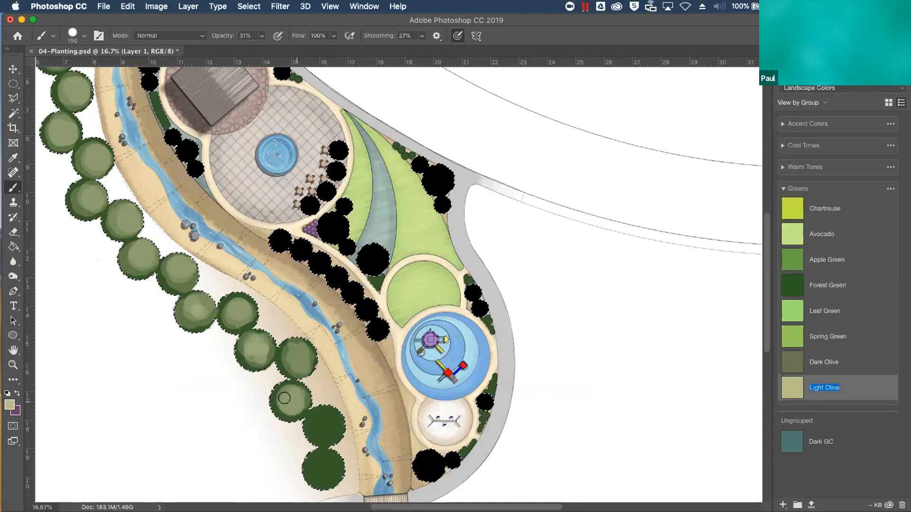
pyautogui.moveTo(335, 421)
pyautogui.mouseDown()
pyautogui.moveTo(308, 413)
pyautogui.moveTo(311, 434)
pyautogui.moveTo(335, 436)
pyautogui.moveTo(322, 420)
pyautogui.mouseUp()
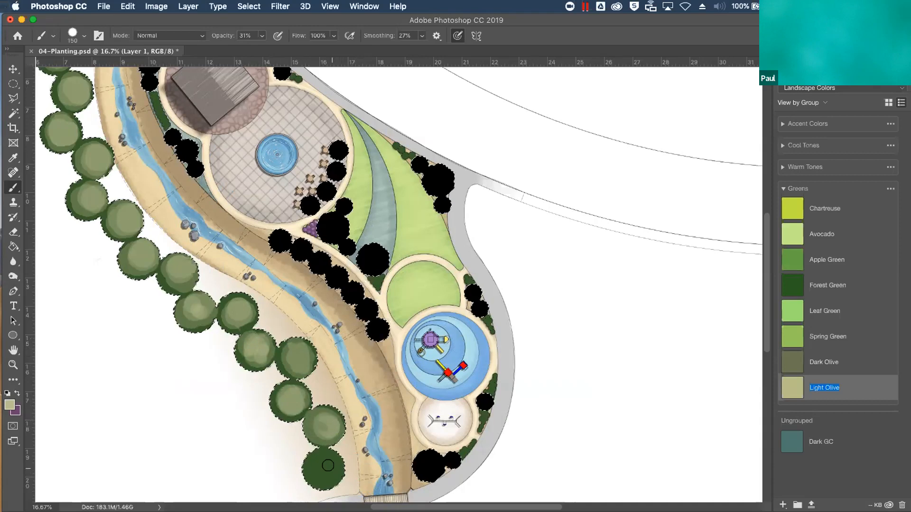
pyautogui.moveTo(326, 465)
pyautogui.mouseDown()
pyautogui.moveTo(309, 460)
pyautogui.moveTo(316, 474)
pyautogui.moveTo(329, 464)
pyautogui.moveTo(317, 472)
pyautogui.moveTo(325, 474)
pyautogui.mouseUp()
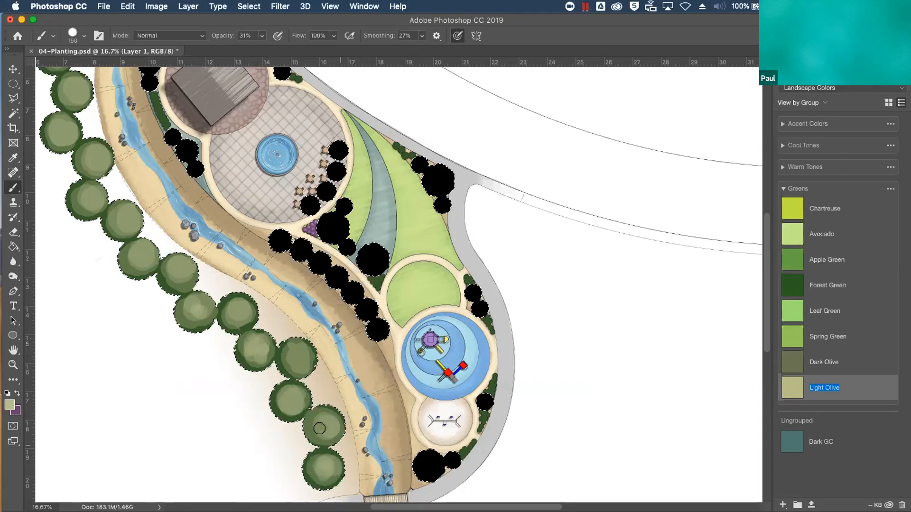
# Build up a second Light Olive highlight in the centres of the lower and middle stream-side trees with the 150 px brush
pyautogui.moveTo(293, 400); pyautogui.dragTo(298, 403)
pyautogui.moveTo(302, 366)
pyautogui.mouseDown()
pyautogui.moveTo(303, 353)
pyautogui.moveTo(255, 358)
pyautogui.mouseUp()
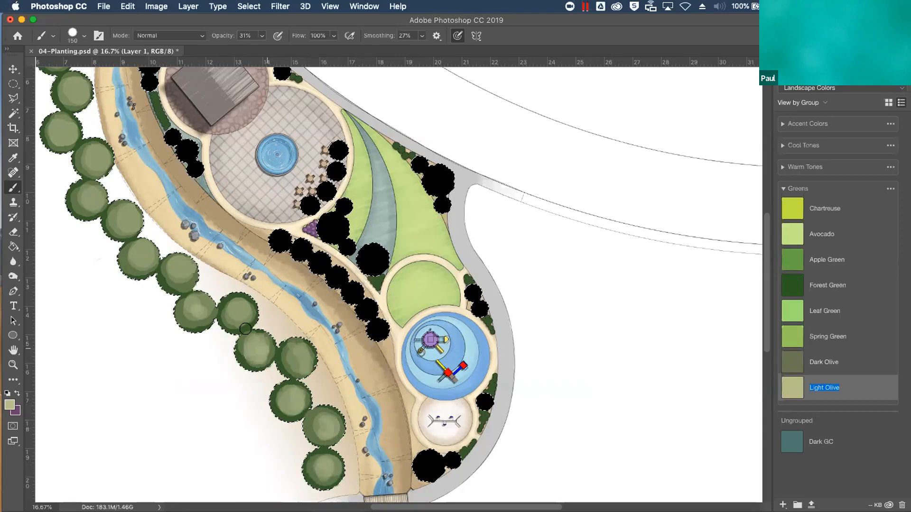
pyautogui.moveTo(239, 310); pyautogui.dragTo(203, 309)
pyautogui.moveTo(176, 275); pyautogui.dragTo(144, 268)
pyautogui.moveTo(124, 219); pyautogui.dragTo(92, 199)
pyautogui.moveTo(98, 162); pyautogui.dragTo(103, 166)
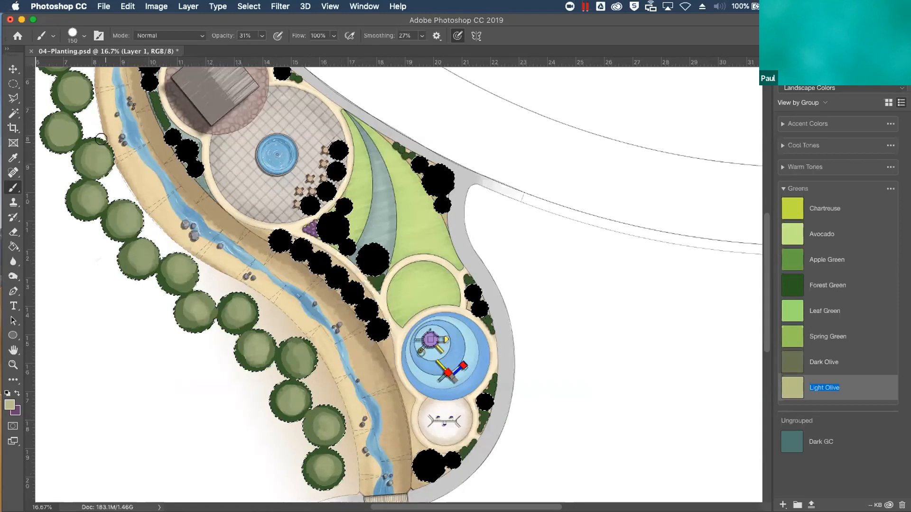
# Add the second Light Olive highlight pass to the upper trees of the row
pyautogui.scroll(10, 165, 219)
pyautogui.hscroll(-6, 166, 219)
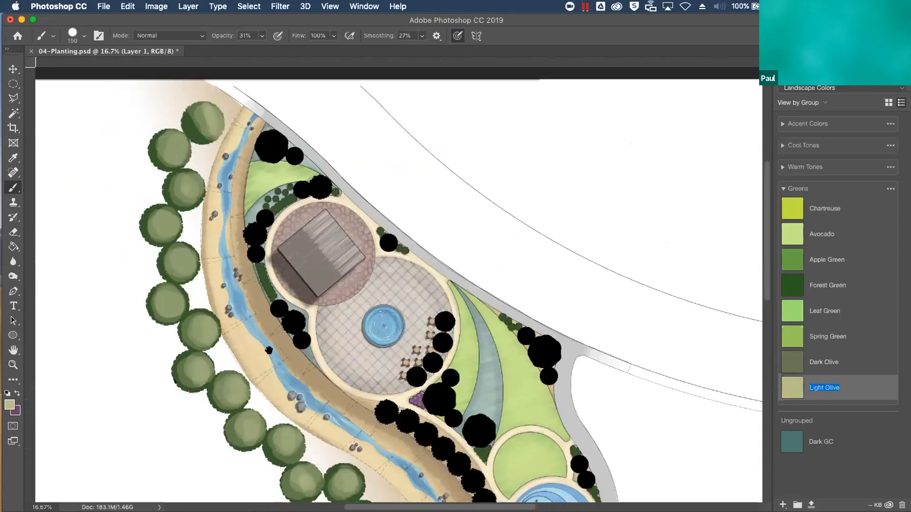
pyautogui.moveTo(186, 119)
pyautogui.mouseDown()
pyautogui.moveTo(165, 134)
pyautogui.moveTo(156, 155)
pyautogui.moveTo(177, 188)
pyautogui.mouseUp()
pyautogui.moveTo(145, 216); pyautogui.dragTo(160, 210)
pyautogui.moveTo(176, 246)
pyautogui.mouseDown()
pyautogui.moveTo(185, 260)
pyautogui.moveTo(183, 252)
pyautogui.mouseUp()
pyautogui.moveTo(165, 285)
pyautogui.mouseDown()
pyautogui.moveTo(154, 306)
pyautogui.moveTo(170, 293)
pyautogui.moveTo(206, 322)
pyautogui.moveTo(184, 322)
pyautogui.moveTo(199, 345)
pyautogui.moveTo(182, 373)
pyautogui.mouseUp()
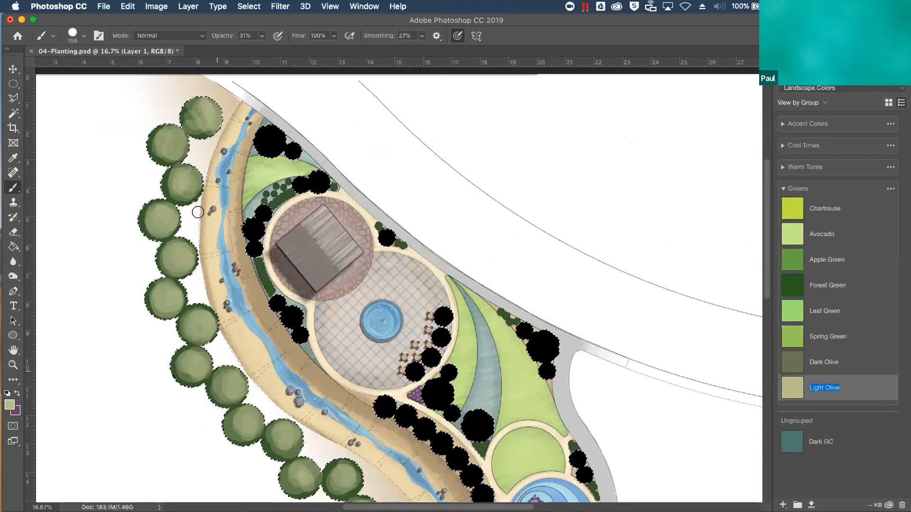
# Layer further Light Olive strokes over the whole tree row, from the northernmost trees to the last ones near the bridge
pyautogui.moveTo(155, 135); pyautogui.dragTo(183, 141)
pyautogui.moveTo(209, 98)
pyautogui.mouseDown()
pyautogui.moveTo(197, 126)
pyautogui.moveTo(215, 116)
pyautogui.mouseUp()
pyautogui.moveTo(158, 212)
pyautogui.mouseDown()
pyautogui.moveTo(175, 288)
pyautogui.moveTo(157, 277)
pyautogui.moveTo(203, 357)
pyautogui.moveTo(181, 346)
pyautogui.moveTo(230, 403)
pyautogui.moveTo(234, 431)
pyautogui.moveTo(301, 429)
pyautogui.moveTo(274, 429)
pyautogui.moveTo(309, 465)
pyautogui.moveTo(347, 462)
pyautogui.mouseUp()
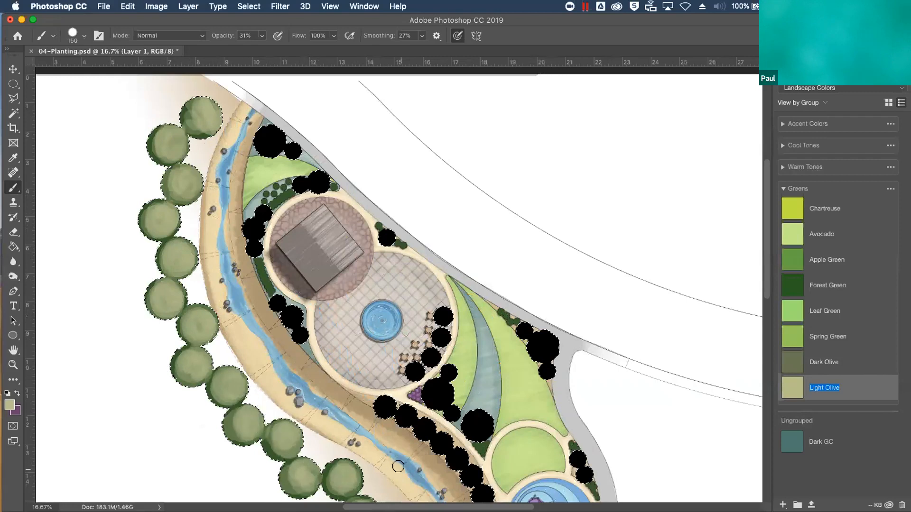
pyautogui.scroll(-5, 347, 462)
pyautogui.moveTo(266, 329)
pyautogui.mouseDown()
pyautogui.moveTo(385, 410)
pyautogui.moveTo(351, 411)
pyautogui.moveTo(366, 461)
pyautogui.moveTo(410, 481)
pyautogui.moveTo(435, 472)
pyautogui.mouseUp()
pyautogui.scroll(-4, 434, 471)
pyautogui.moveTo(382, 402)
pyautogui.mouseDown()
pyautogui.moveTo(381, 427)
pyautogui.moveTo(375, 362)
pyautogui.moveTo(343, 313)
pyautogui.moveTo(318, 315)
pyautogui.moveTo(326, 324)
pyautogui.moveTo(354, 301)
pyautogui.mouseUp()
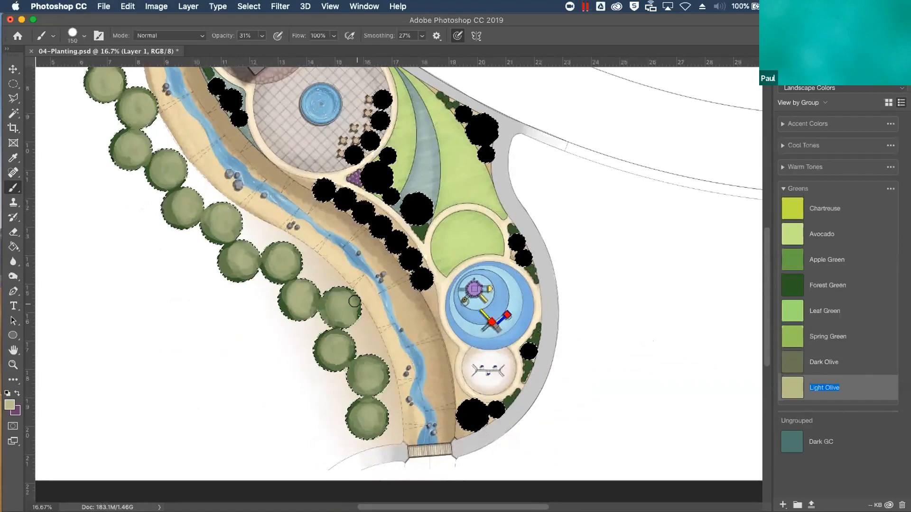
# Add Forest Green strokes at 31% opacity with a smaller brush to texture the canopies of the stream-side trees
pyautogui.click(819, 284)
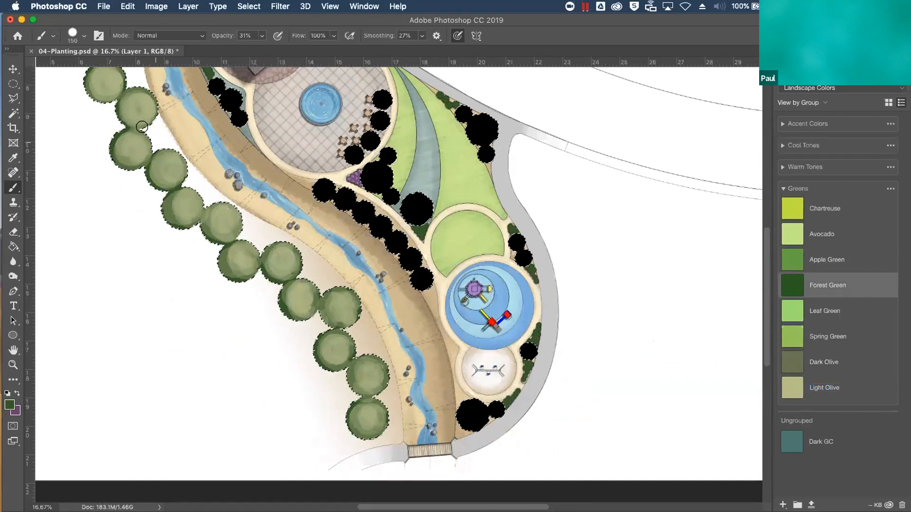
pyautogui.press('[')
pyautogui.press('[')
pyautogui.press('[')
pyautogui.press('[')
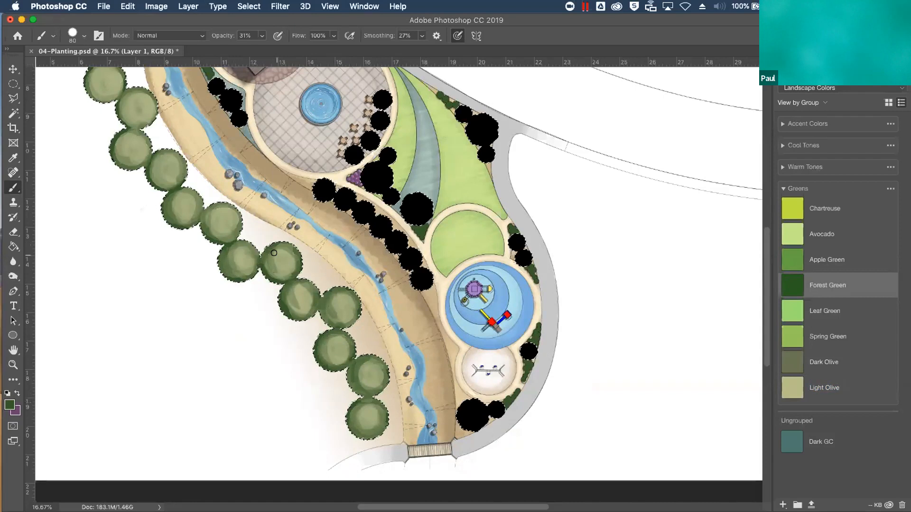
pyautogui.scroll(5, 223, 225)
pyautogui.hscroll(-2, 223, 226)
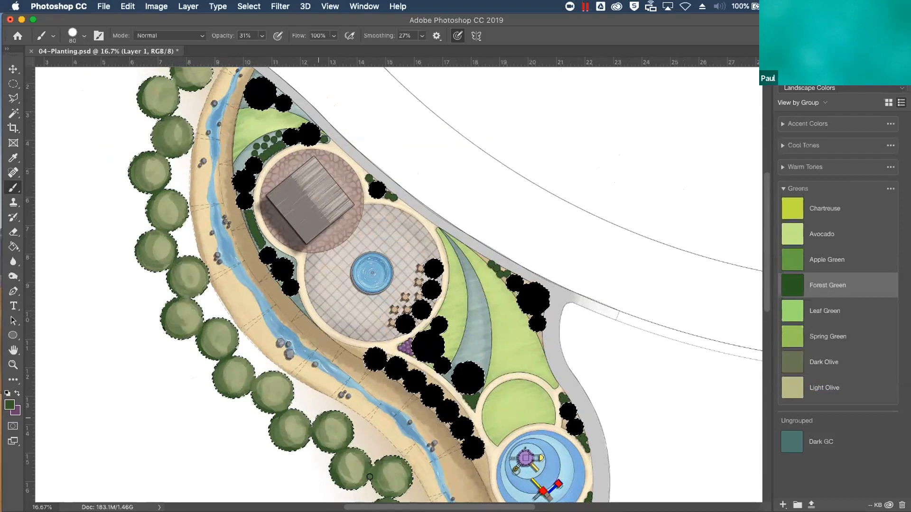
pyautogui.scroll(5, 240, 243)
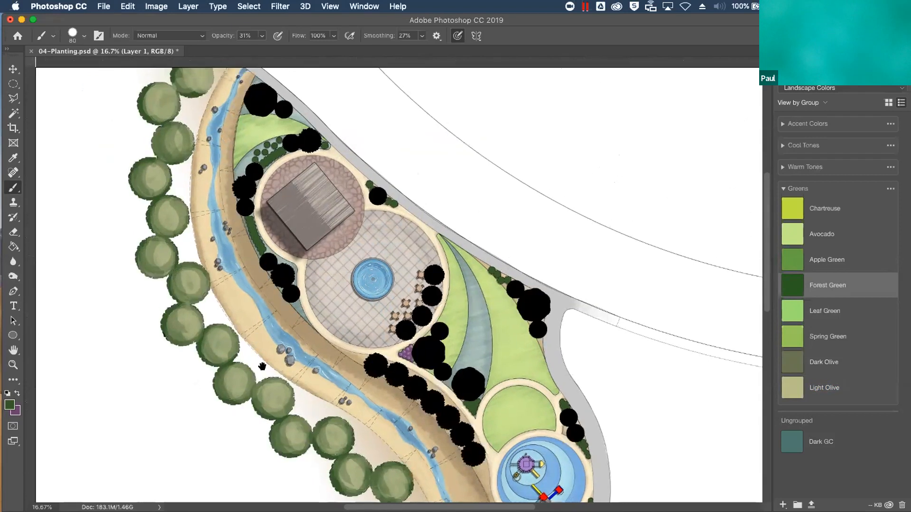
pyautogui.moveTo(192, 228)
pyautogui.mouseDown()
pyautogui.moveTo(214, 211)
pyautogui.moveTo(159, 250)
pyautogui.moveTo(186, 243)
pyautogui.mouseUp()
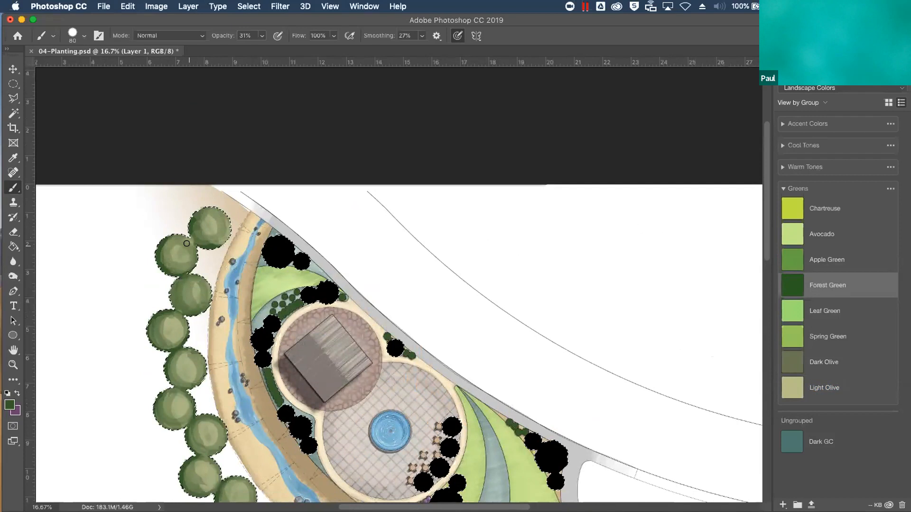
# Add a new layer above Layer 1 in the Trees group and name it Red Maple
pyautogui.press('super+minus')
pyautogui.press('super+minus')
pyautogui.press('super+minus')
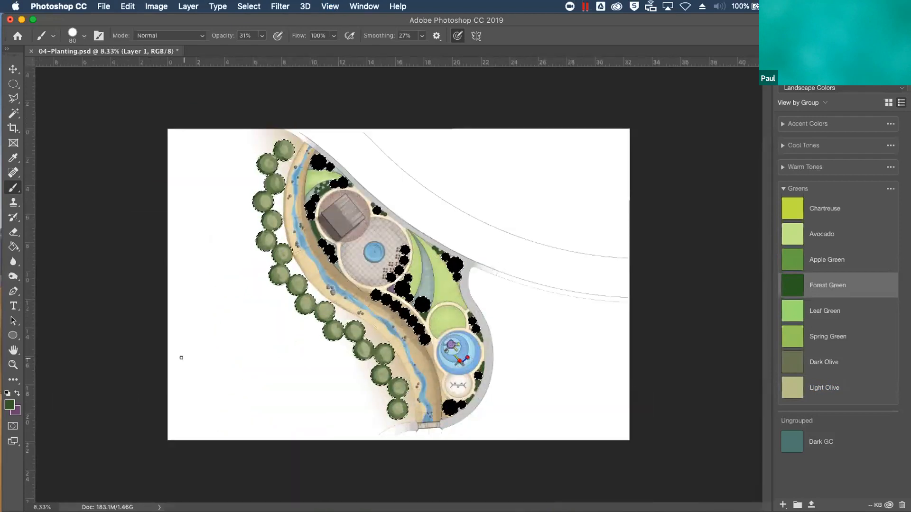
pyautogui.press('super+plus')
pyautogui.press('super+plus')
pyautogui.press('super+plus')
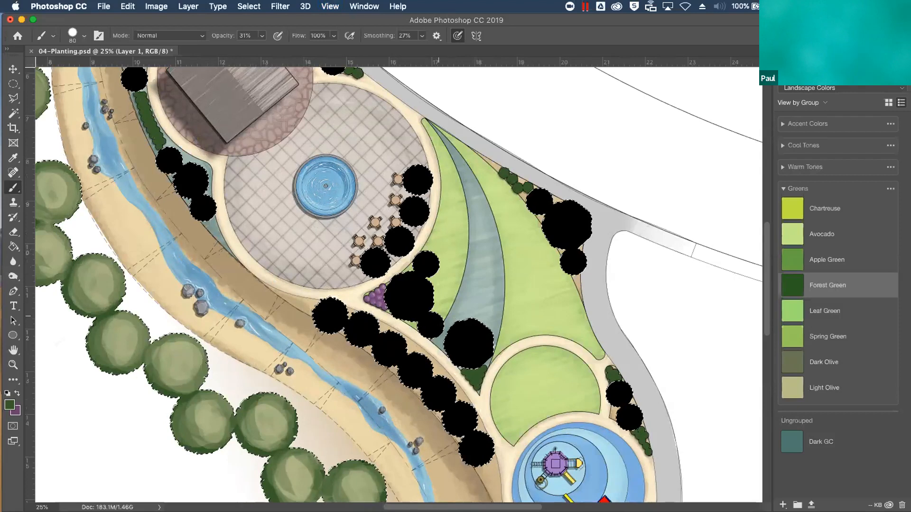
pyautogui.moveTo(565, 383); pyautogui.dragTo(307, 125)
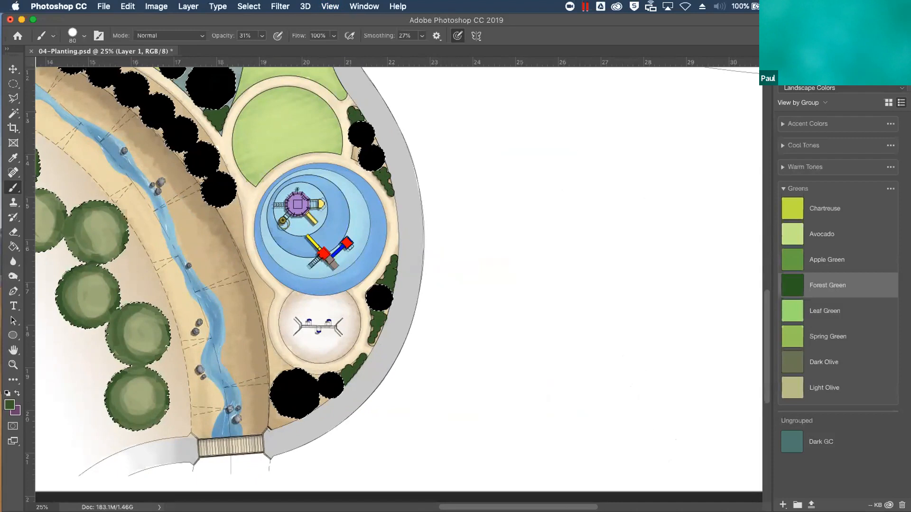
pyautogui.click(787, 61)
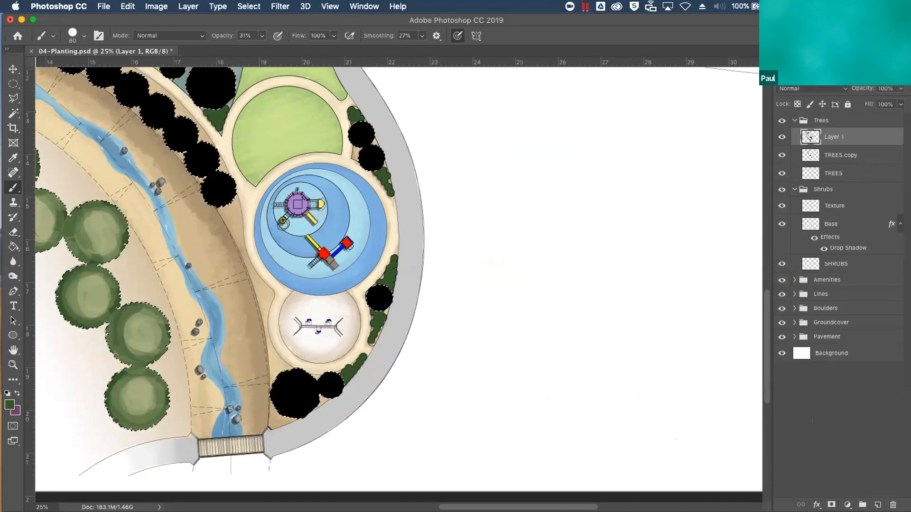
pyautogui.click(877, 505)
pyautogui.doubleClick(834, 136)
pyautogui.write('Red')
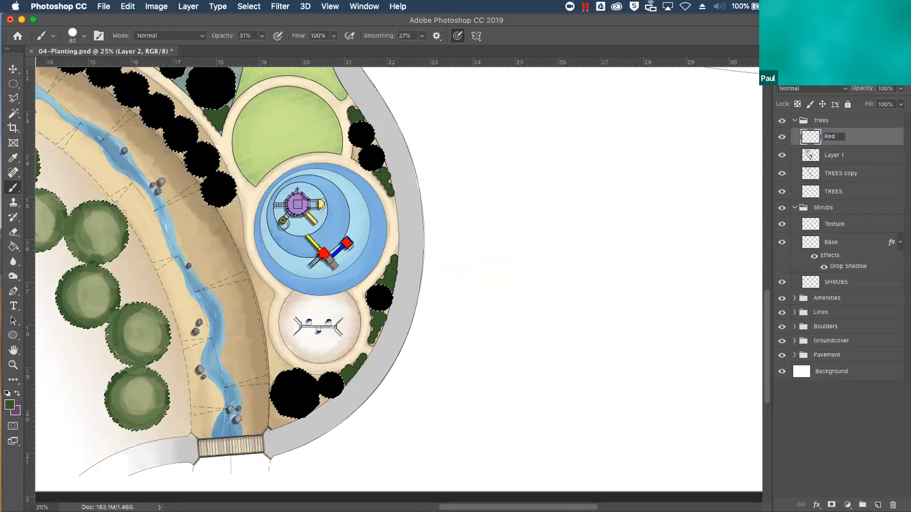
pyautogui.write(' Maple')
pyautogui.press('Return')
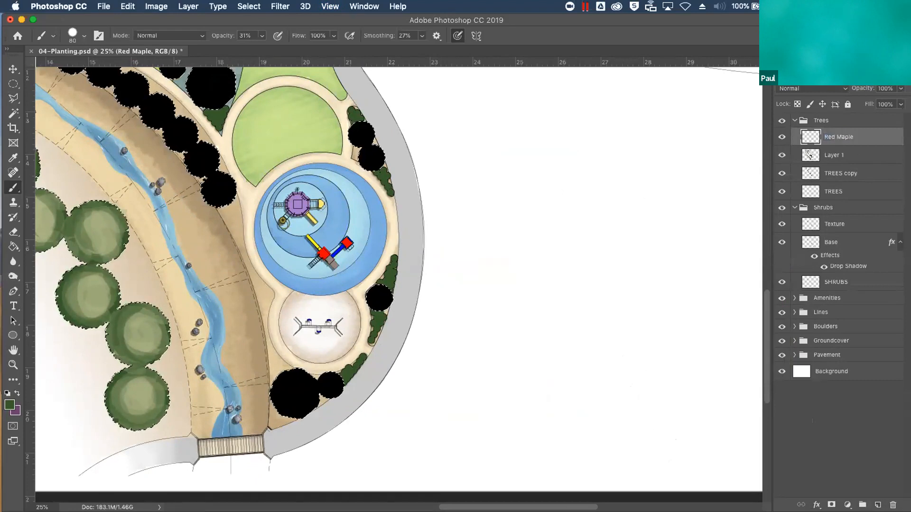
# Paint the small tree beside the round swing area with accent red #D34036, raising the brush opacity to 100% for full coverage
pyautogui.click(823, 58)
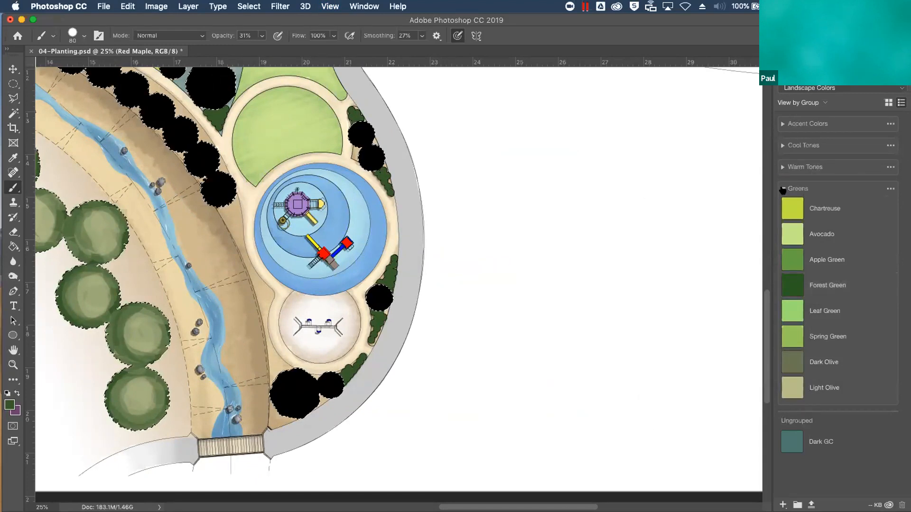
pyautogui.click(783, 190)
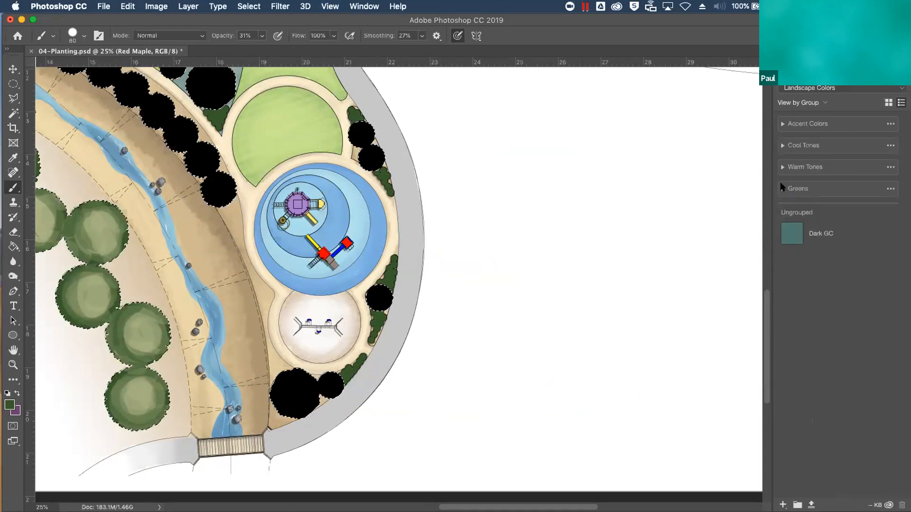
pyautogui.click(782, 124)
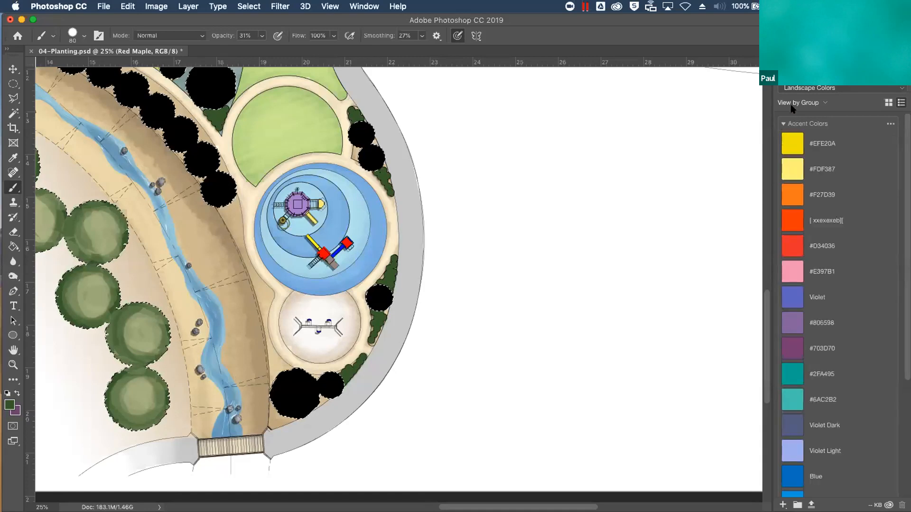
pyautogui.click(821, 246)
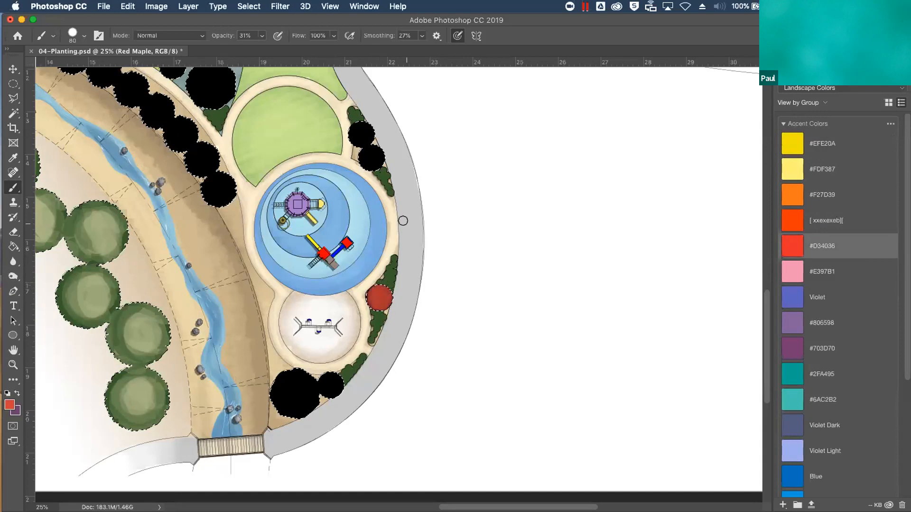
pyautogui.click(262, 37)
pyautogui.click(296, 50)
pyautogui.moveTo(380, 277); pyautogui.dragTo(392, 291)
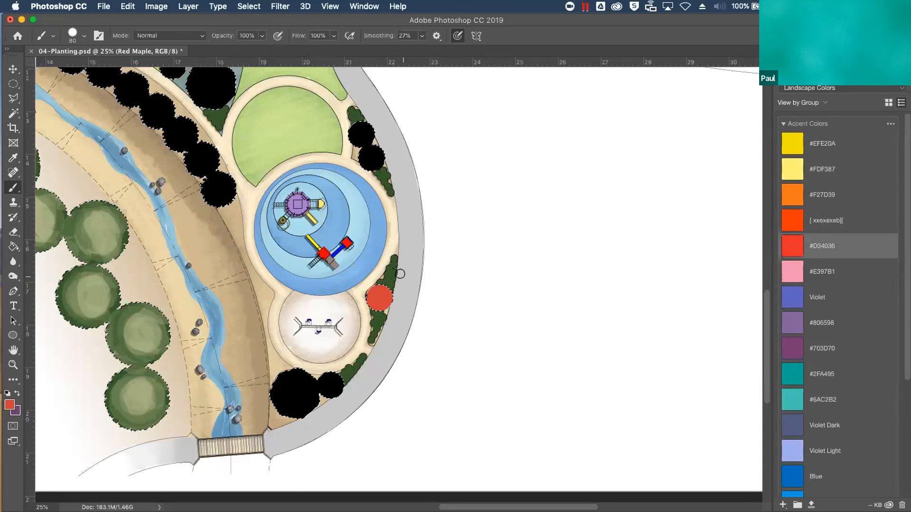
# Texture the red maple beside the swing area with orange-red strokes, using the Round Curve Low Bristle Percent brush at 40 px
pyautogui.click(84, 36)
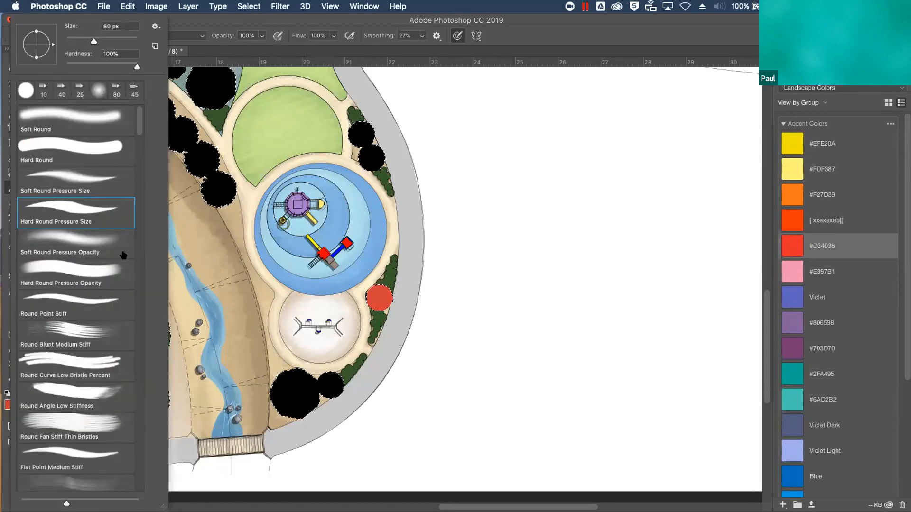
pyautogui.click(98, 368)
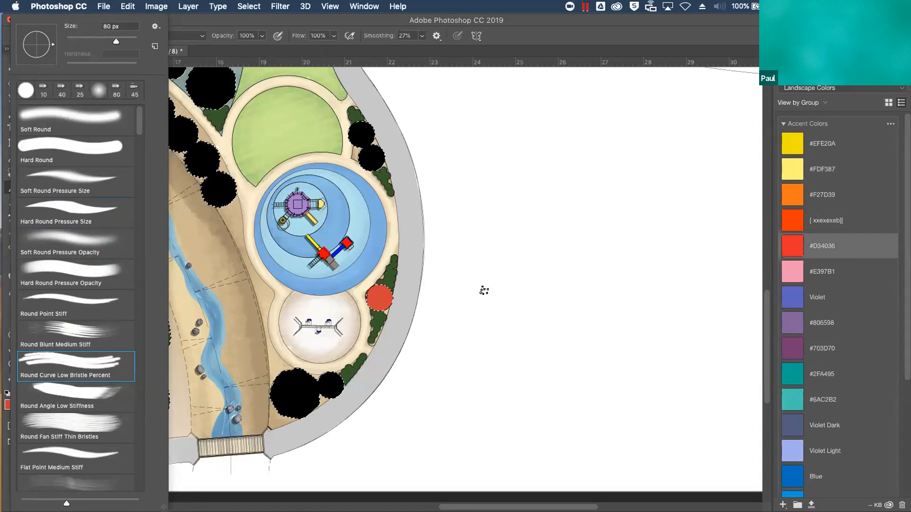
pyautogui.click(505, 303)
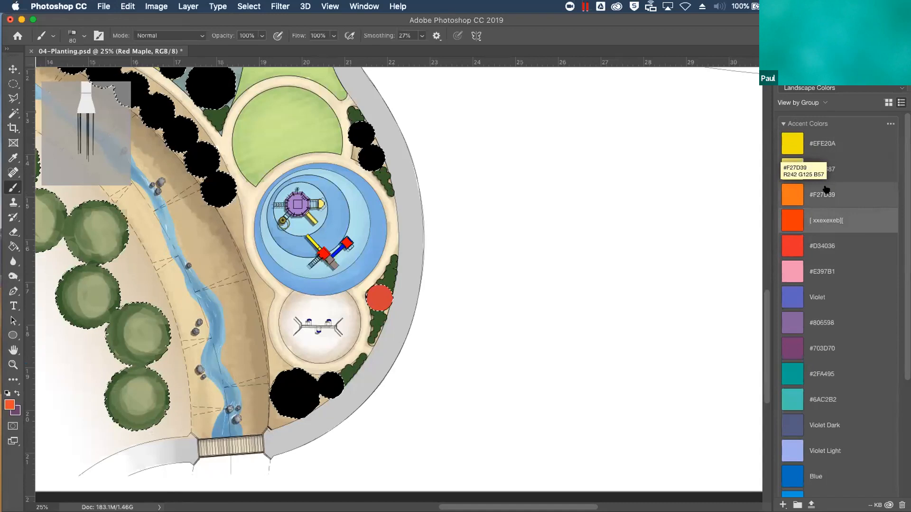
pyautogui.press('super+plus')
pyautogui.press('super+plus')
pyautogui.press('super+plus')
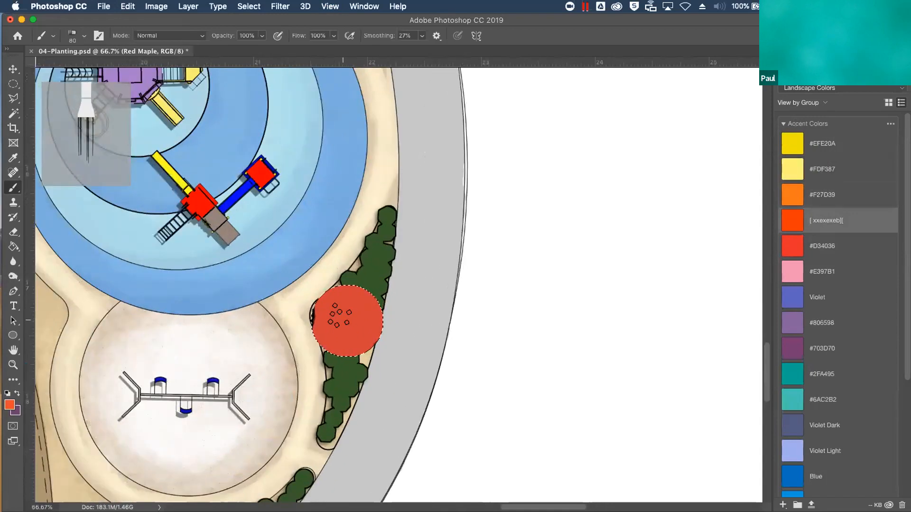
pyautogui.press('[')
pyautogui.press('[')
pyautogui.press('[')
pyautogui.press('[')
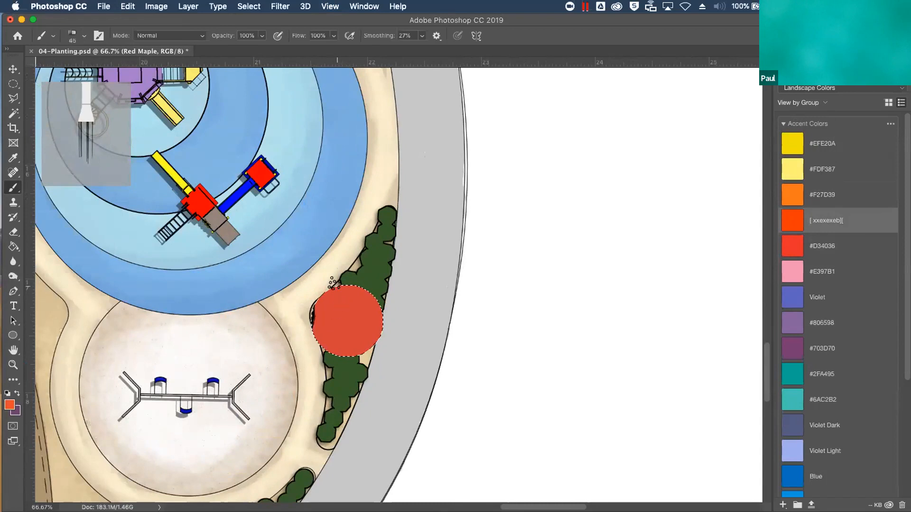
pyautogui.moveTo(352, 309)
pyautogui.mouseDown()
pyautogui.moveTo(358, 299)
pyautogui.moveTo(326, 293)
pyautogui.moveTo(319, 316)
pyautogui.moveTo(335, 305)
pyautogui.moveTo(359, 307)
pyautogui.moveTo(362, 329)
pyautogui.moveTo(365, 305)
pyautogui.moveTo(381, 294)
pyautogui.mouseUp()
pyautogui.moveTo(340, 323)
pyautogui.mouseDown()
pyautogui.moveTo(325, 326)
pyautogui.moveTo(334, 342)
pyautogui.moveTo(350, 339)
pyautogui.moveTo(335, 330)
pyautogui.moveTo(363, 302)
pyautogui.moveTo(356, 294)
pyautogui.moveTo(372, 329)
pyautogui.moveTo(338, 329)
pyautogui.mouseUp()
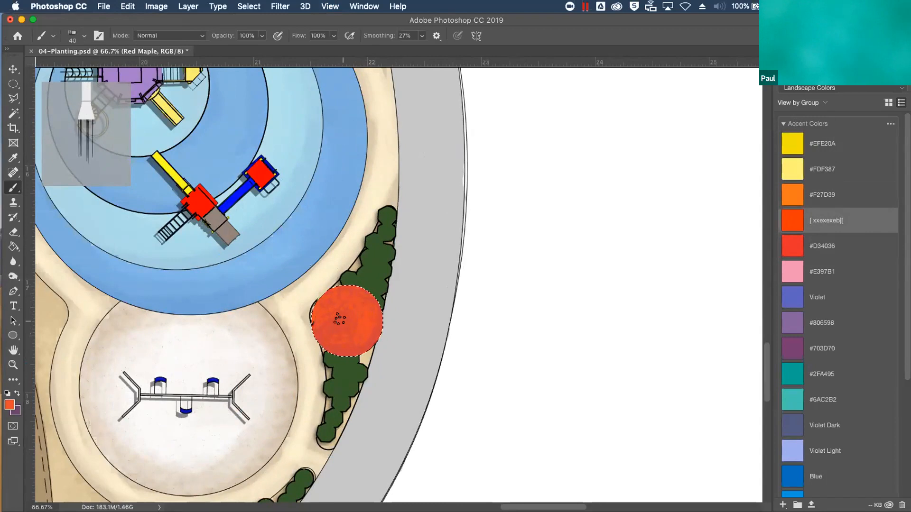
# Speckle the red maple canopy with orange #F27D39 dabs and add sparse yellow #EFE20A highlights around it
pyautogui.click(822, 195)
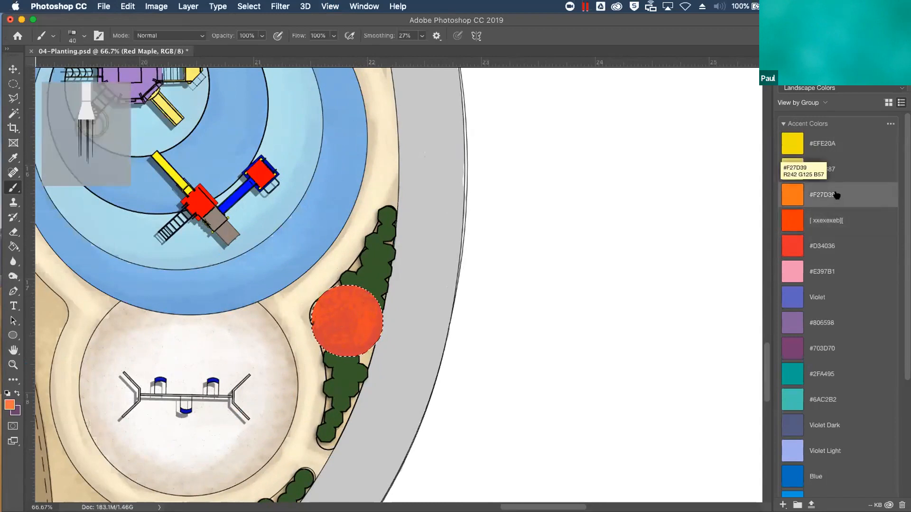
pyautogui.moveTo(364, 325)
pyautogui.mouseDown()
pyautogui.moveTo(365, 304)
pyautogui.moveTo(345, 293)
pyautogui.moveTo(326, 301)
pyautogui.moveTo(331, 335)
pyautogui.moveTo(343, 338)
pyautogui.moveTo(355, 329)
pyautogui.moveTo(352, 307)
pyautogui.moveTo(340, 321)
pyautogui.mouseUp()
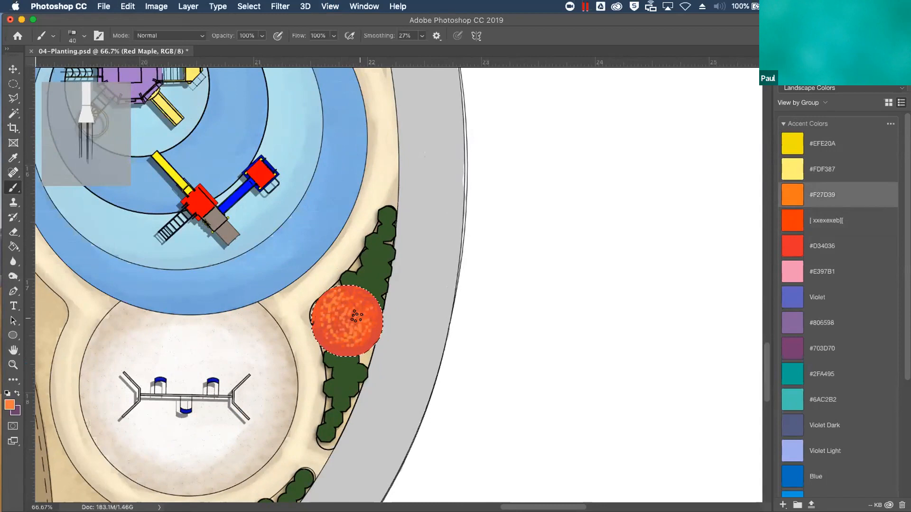
pyautogui.click(827, 145)
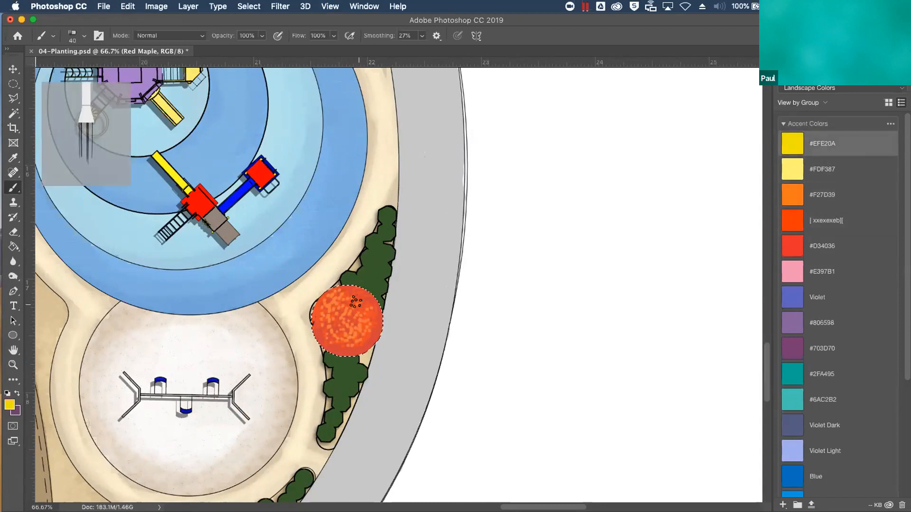
pyautogui.moveTo(352, 298); pyautogui.dragTo(362, 303)
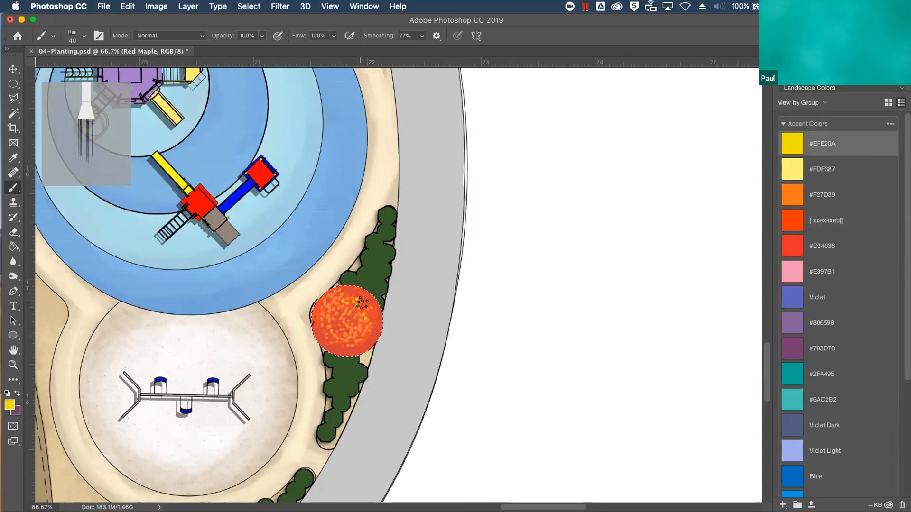
pyautogui.moveTo(330, 329); pyautogui.dragTo(336, 325)
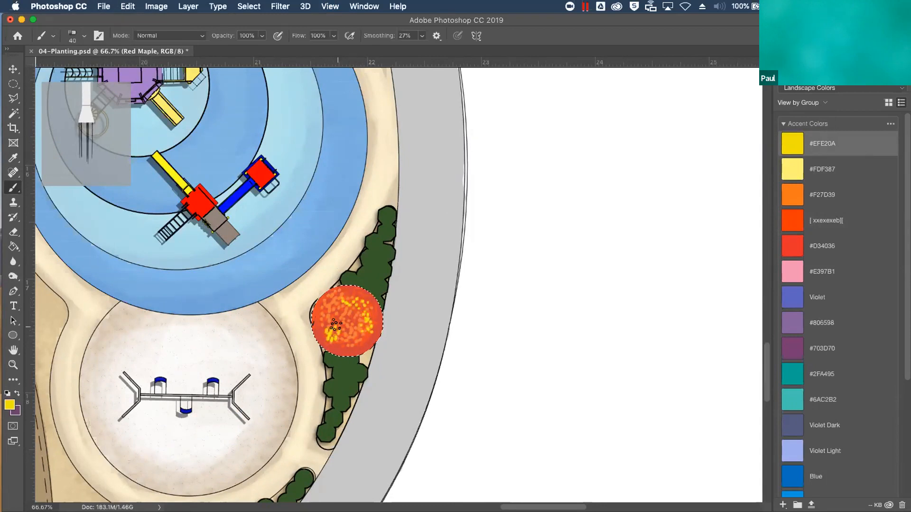
pyautogui.press('super+z')
pyautogui.click(356, 348)
pyautogui.moveTo(340, 337); pyautogui.dragTo(328, 318)
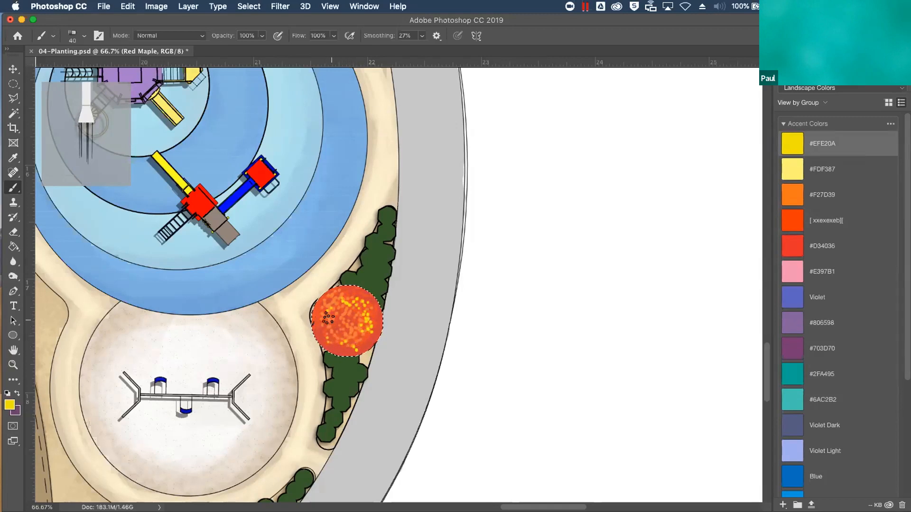
# Dab accent red #D34036 back over the red maple's orange and yellow speckles, and clear the selection
pyautogui.click(824, 248)
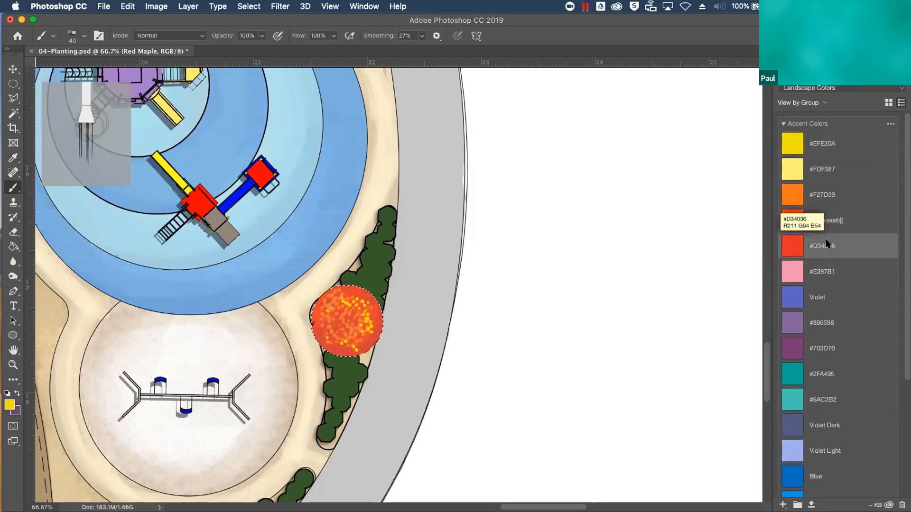
pyautogui.click(825, 248)
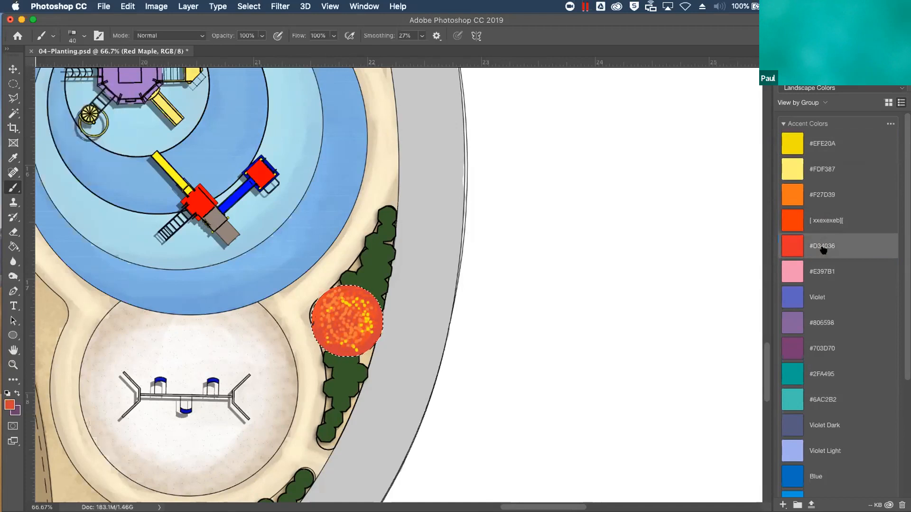
pyautogui.moveTo(336, 308); pyautogui.dragTo(338, 338)
pyautogui.click(355, 312)
pyautogui.click(346, 305)
pyautogui.click(352, 308)
pyautogui.click(356, 310)
pyautogui.click(365, 316)
pyautogui.click(368, 325)
pyautogui.click(370, 327)
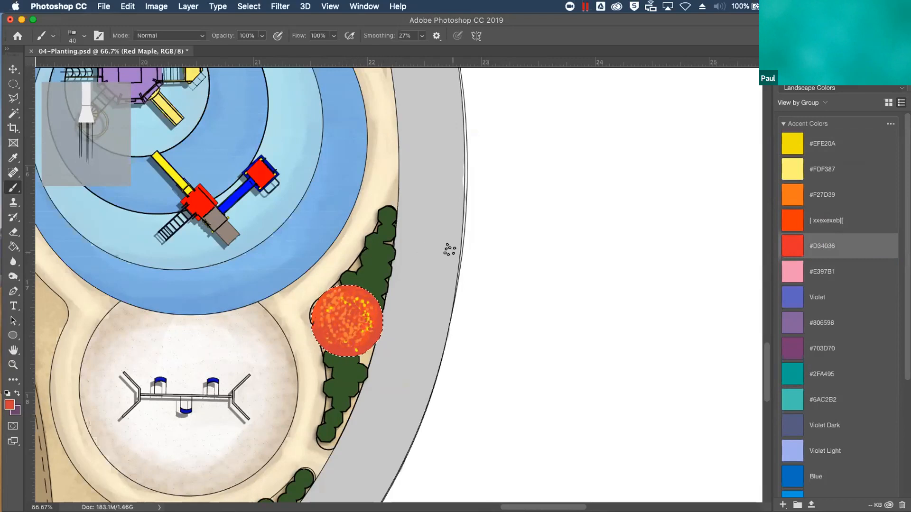
pyautogui.hotkey('ctrl', 'd')
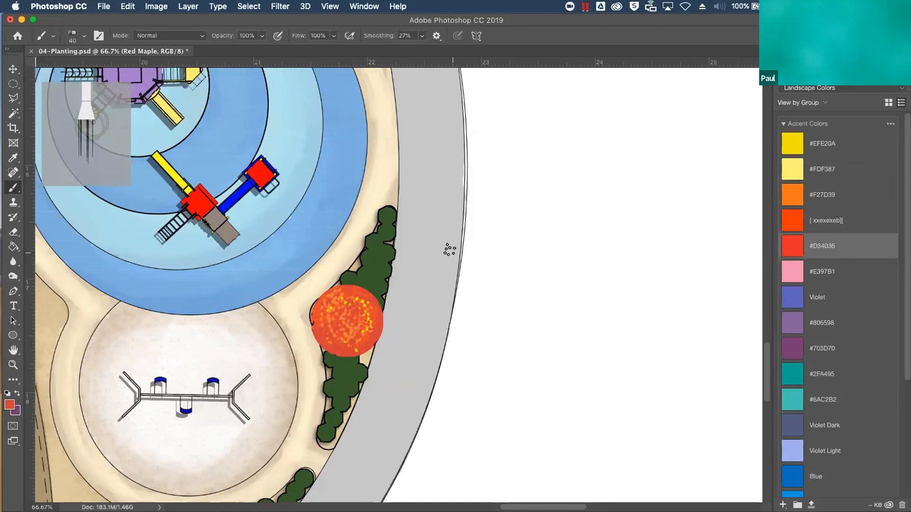
# Duplicate the Red Maple layer and align the copy over the lower of the two small black trees northeast of the playground
pyautogui.press('super+minus')
pyautogui.press('super+minus')
pyautogui.press('super+minus')
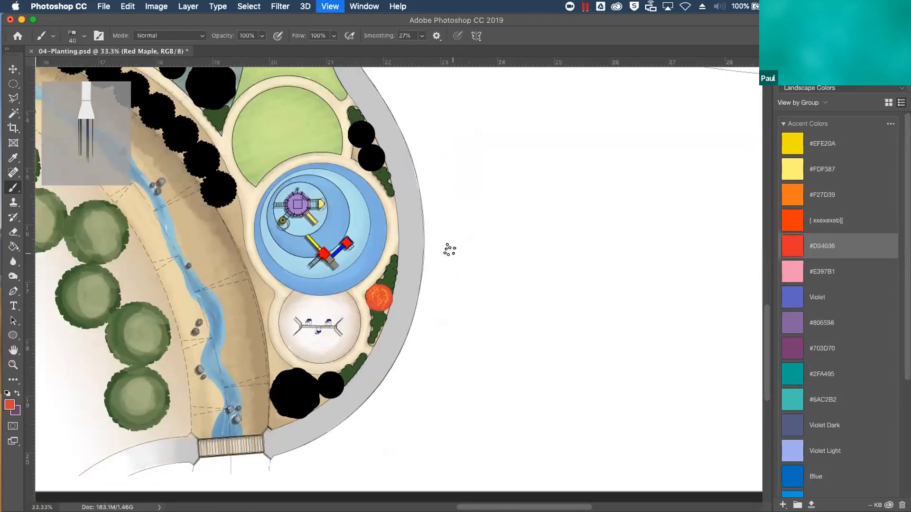
pyautogui.click(785, 56)
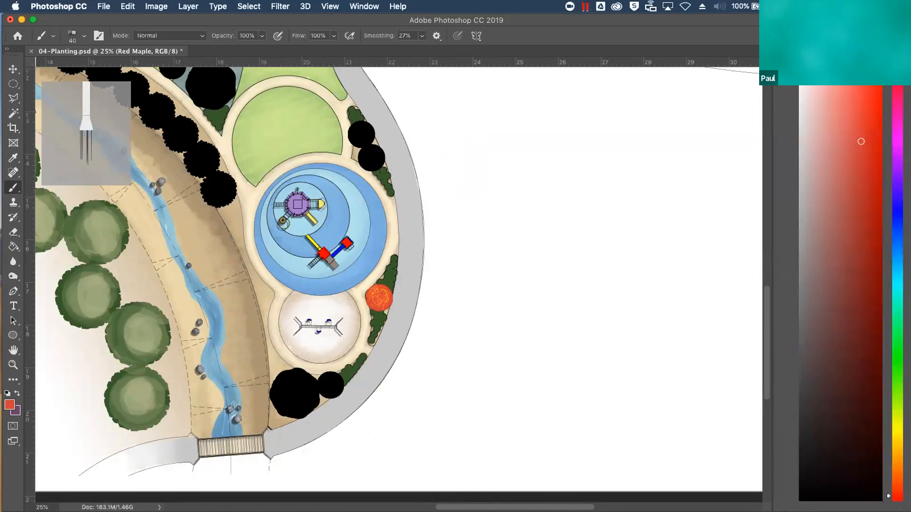
pyautogui.click(806, 56)
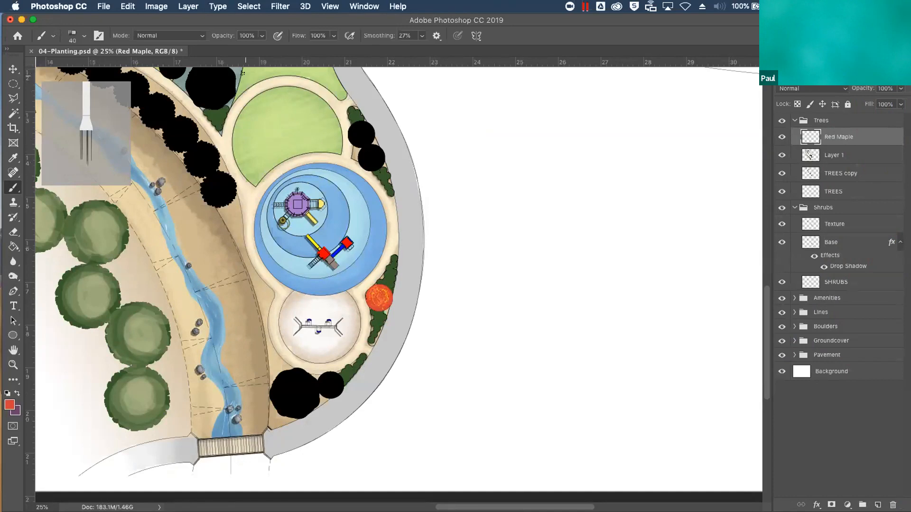
pyautogui.press('super+j')
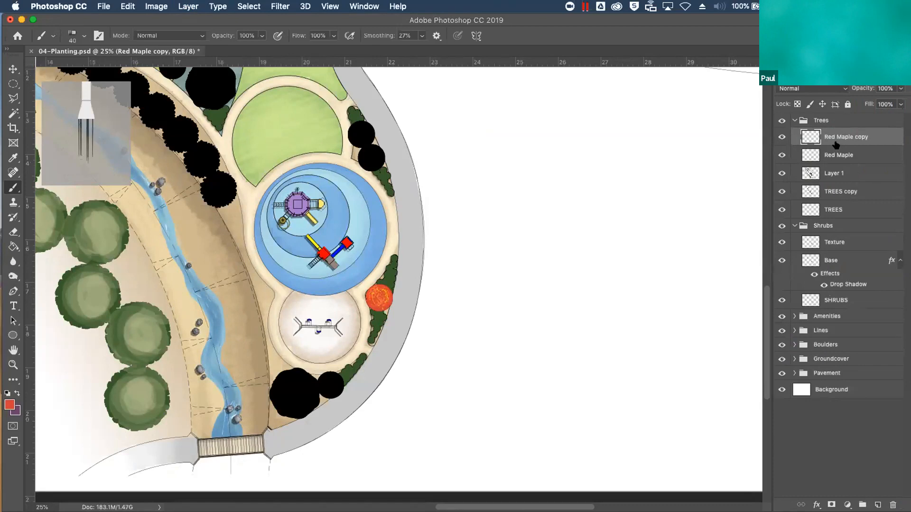
pyautogui.press('v')
pyautogui.moveTo(439, 355); pyautogui.dragTo(443, 222)
pyautogui.hotkey('shift', 'Right')
pyautogui.hotkey('shift', 'Right')
pyautogui.hotkey('shift', 'Right')
pyautogui.hotkey('shift', 'Right')
pyautogui.hotkey('shift', 'Right')
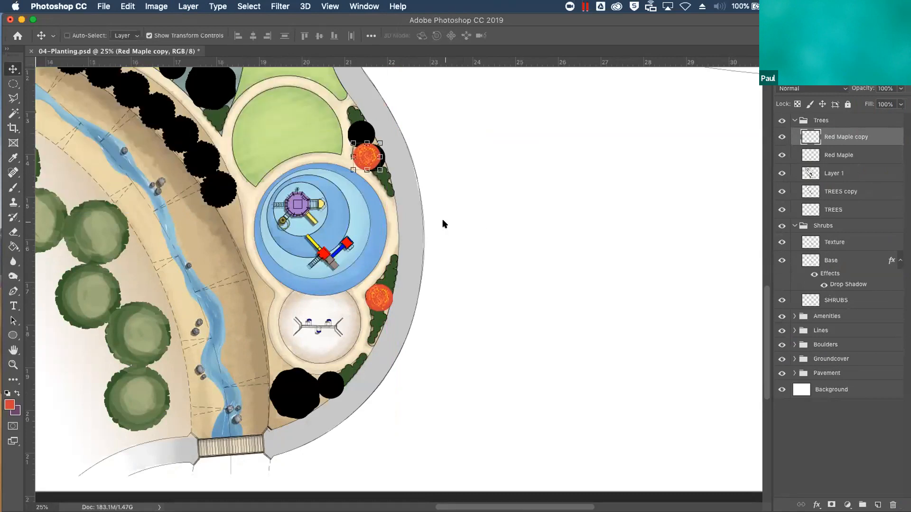
pyautogui.hotkey('shift', 'Down')
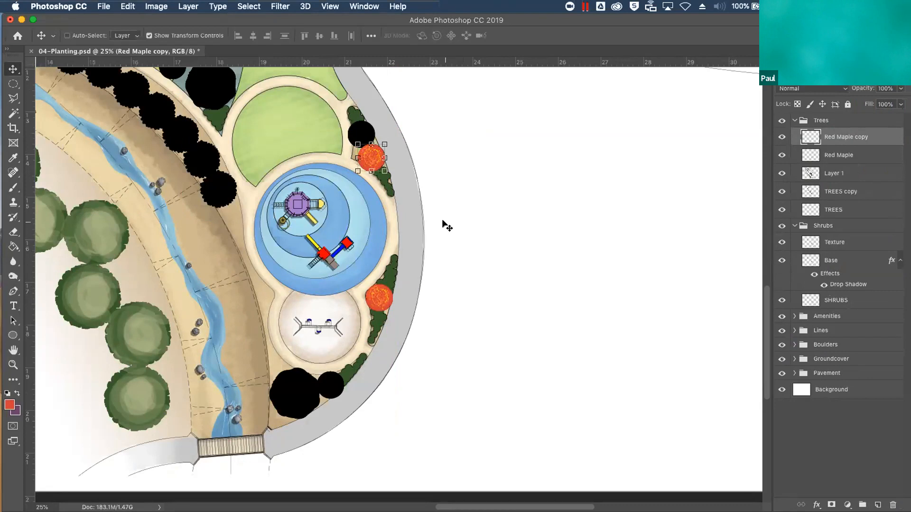
pyautogui.moveTo(518, 321); pyautogui.dragTo(512, 287)
pyautogui.press('super')
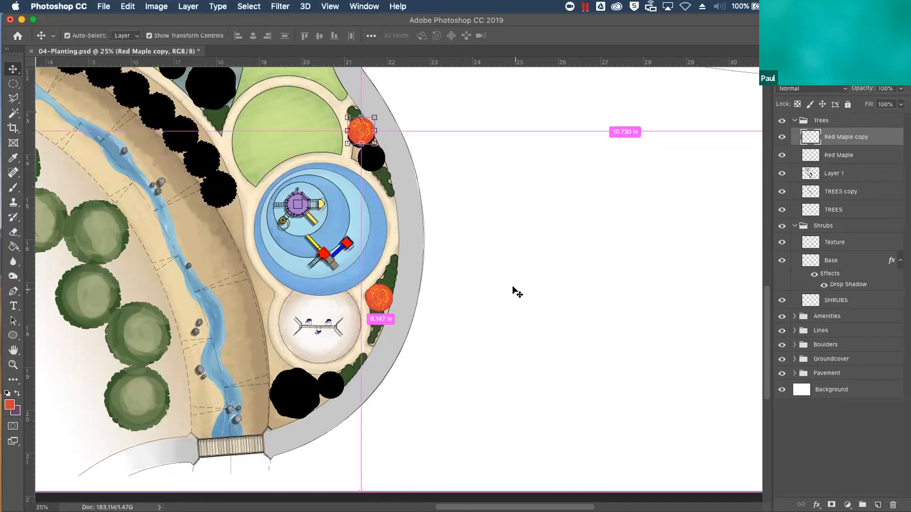
pyautogui.press('super')
pyautogui.moveTo(432, 145); pyautogui.dragTo(439, 163)
pyautogui.hotkey('shift', 'Right')
pyautogui.hotkey('shift', 'Right')
pyautogui.hotkey('shift', 'Right')
pyautogui.hotkey('shift', 'Right')
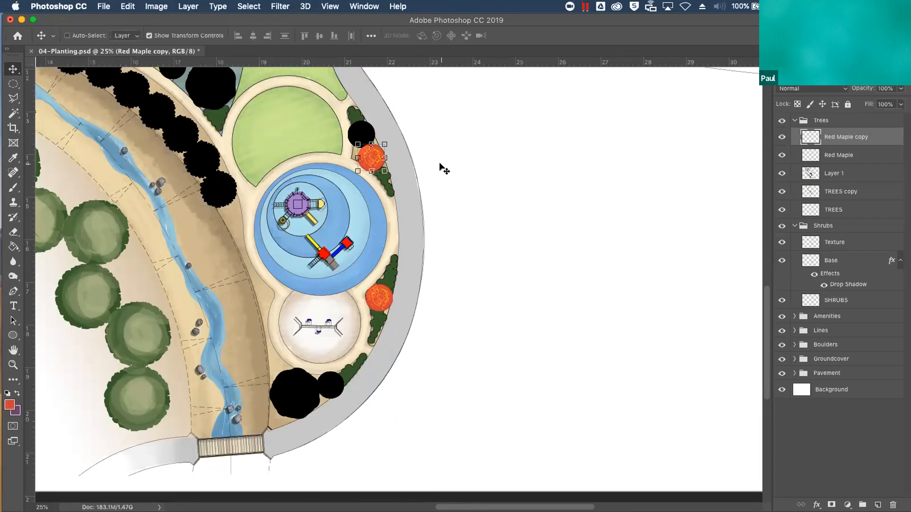
# Duplicate the Red Maple copy onto the upper of the two small trees and merge the three Red Maple layers into one
pyautogui.press('super+j')
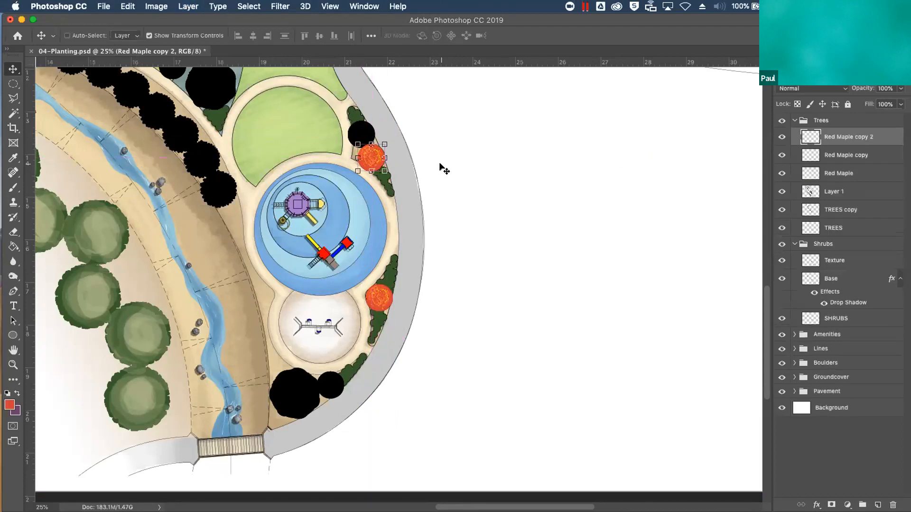
pyautogui.moveTo(577, 295)
pyautogui.mouseDown()
pyautogui.moveTo(570, 301)
pyautogui.moveTo(566, 287)
pyautogui.mouseUp()
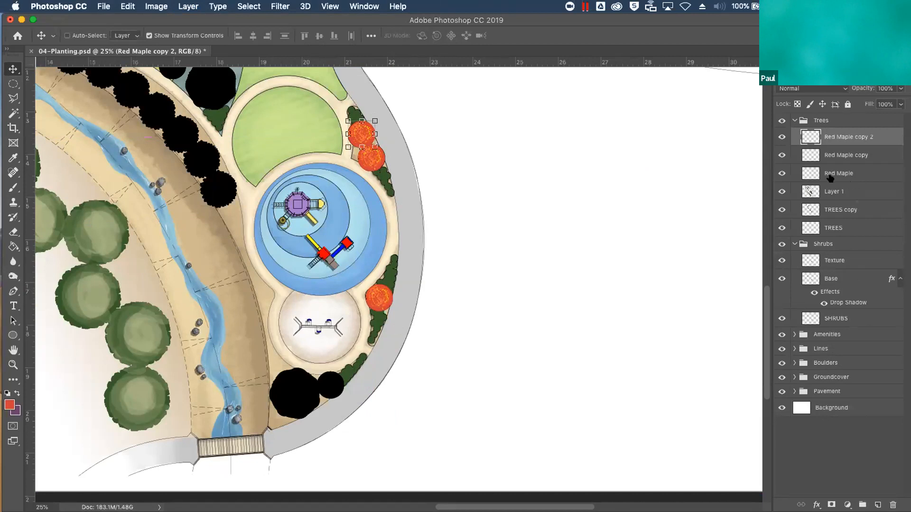
pyautogui.keyDown('shift'); pyautogui.click(852, 171); pyautogui.keyUp('shift')
pyautogui.press('super+e')
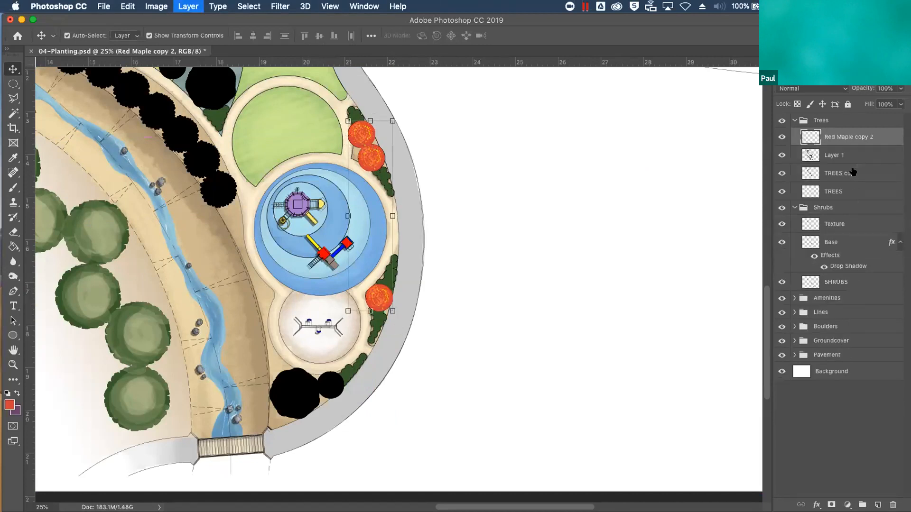
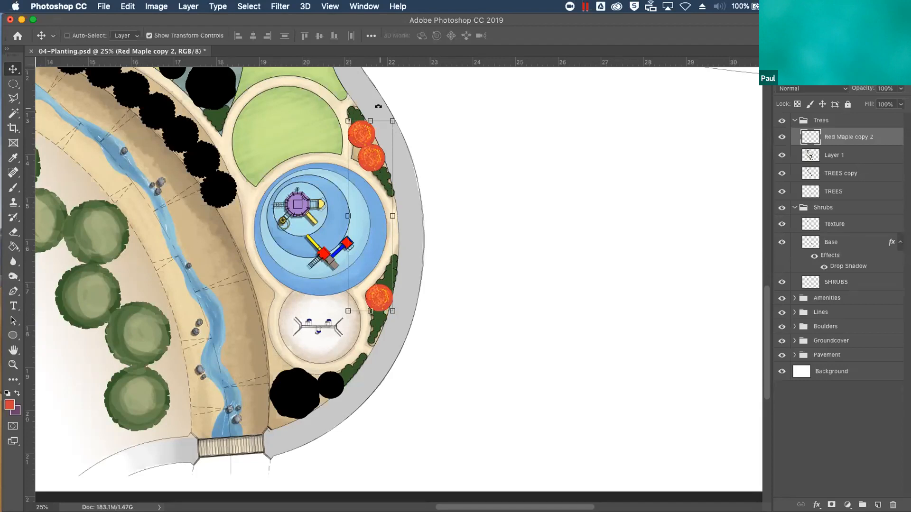
# Select the large black tree northwest of the circular lawn on Layer 1 with the Magic Wand, and hide Layer 1 and TREES copy
pyautogui.moveTo(421, 292); pyautogui.dragTo(546, 419)
pyautogui.moveTo(509, 305); pyautogui.dragTo(546, 419)
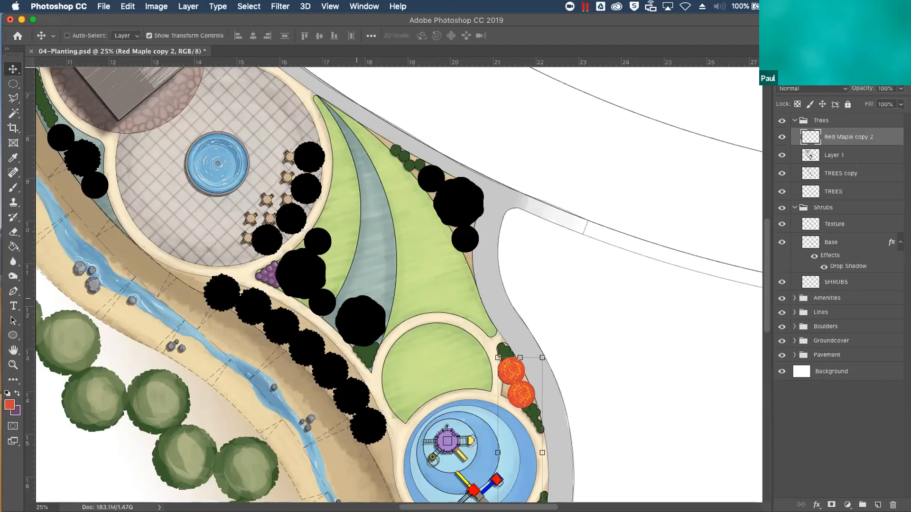
pyautogui.click(838, 157)
pyautogui.click(782, 155)
pyautogui.click(781, 155)
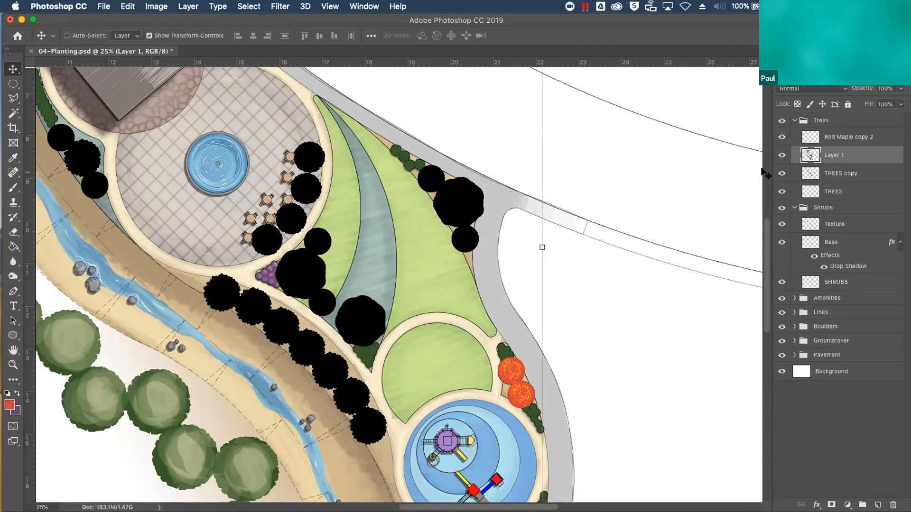
pyautogui.click(14, 113)
pyautogui.click(379, 325)
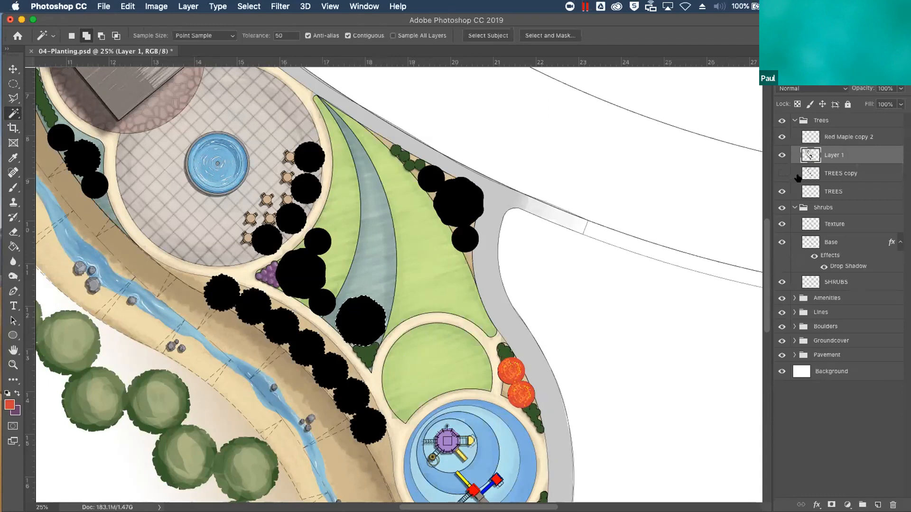
pyautogui.click(782, 155)
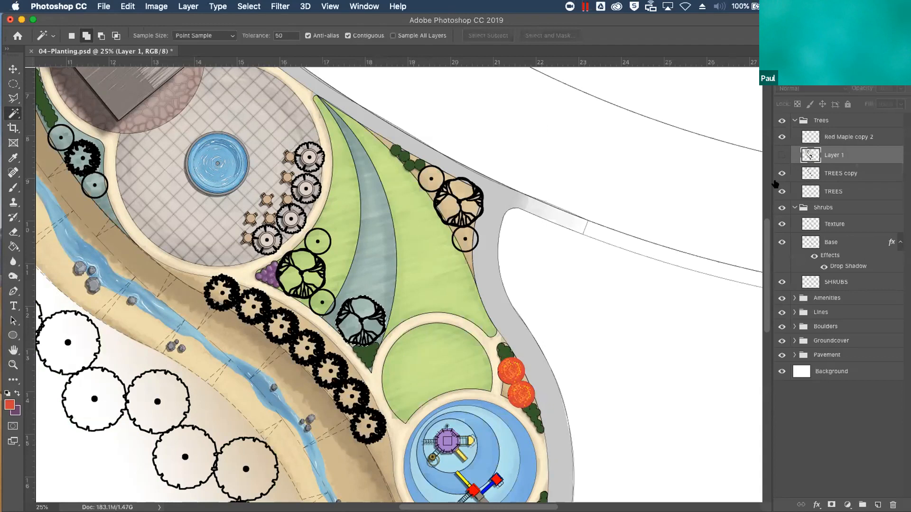
pyautogui.click(781, 173)
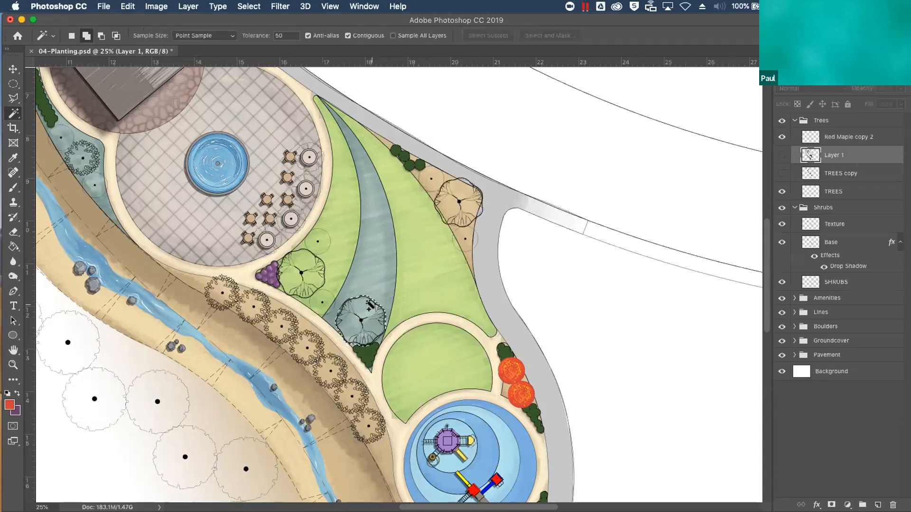
# Set the foreground colour to Forest Green, keep Layer 1 hidden, and add a new layer above it
pyautogui.click(827, 60)
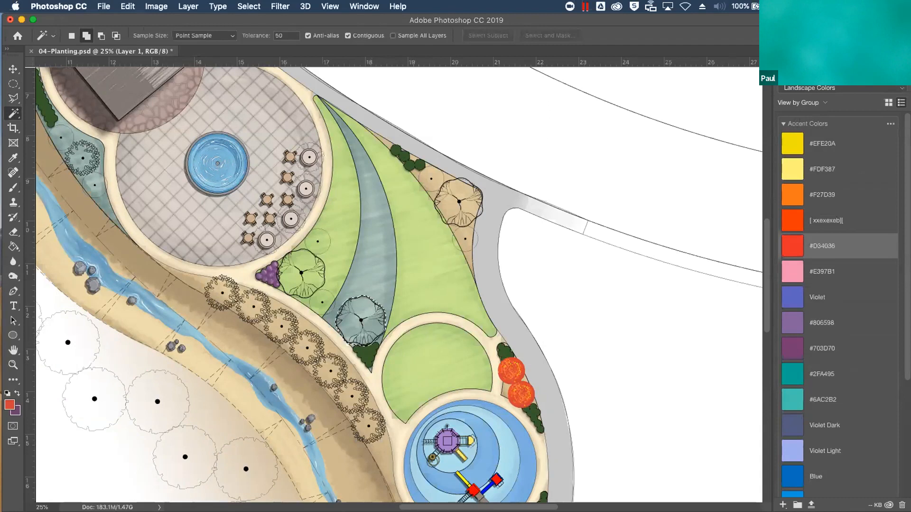
pyautogui.click(783, 124)
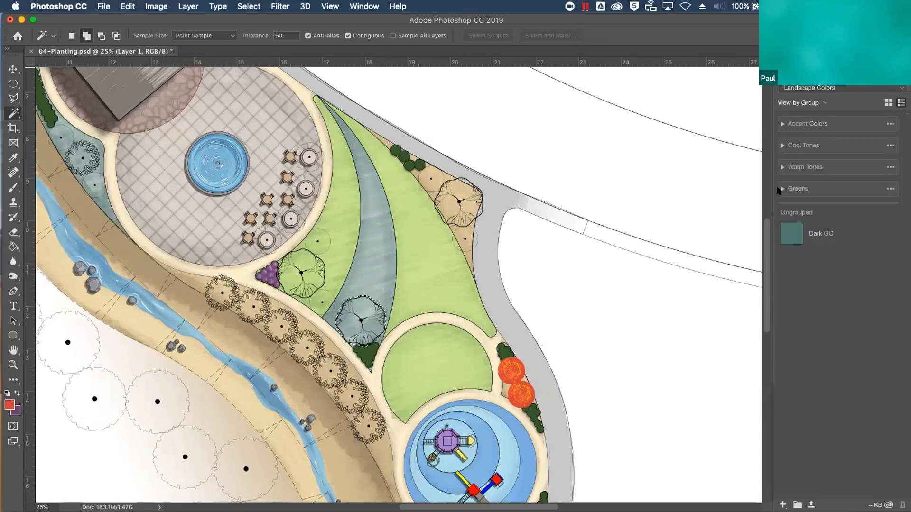
pyautogui.click(783, 189)
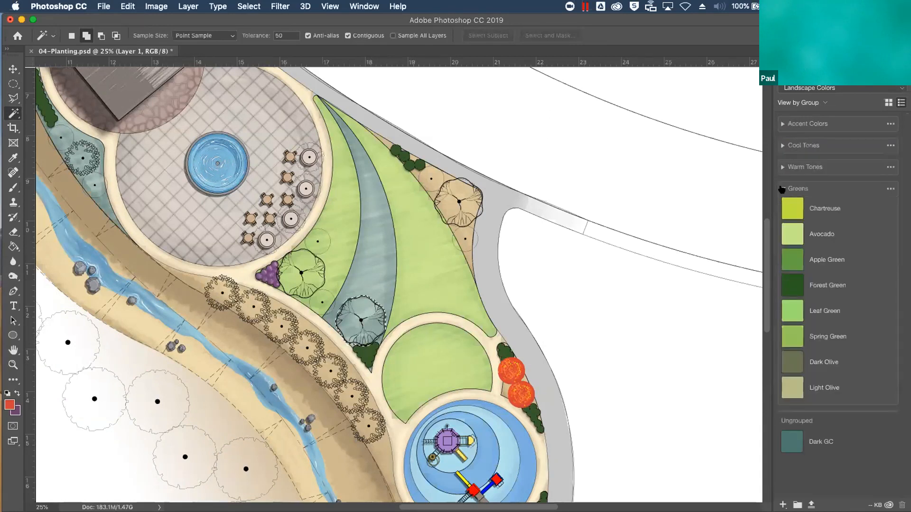
pyautogui.click(822, 291)
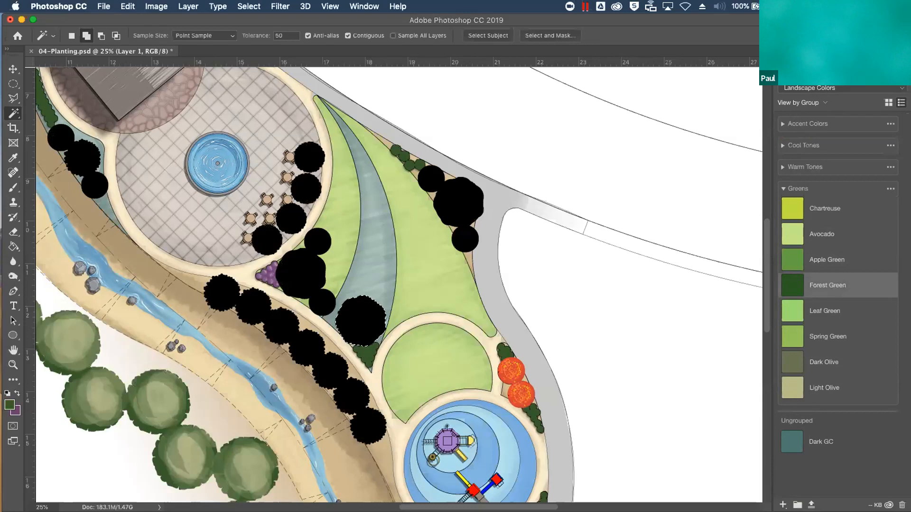
pyautogui.click(808, 54)
pyautogui.click(788, 54)
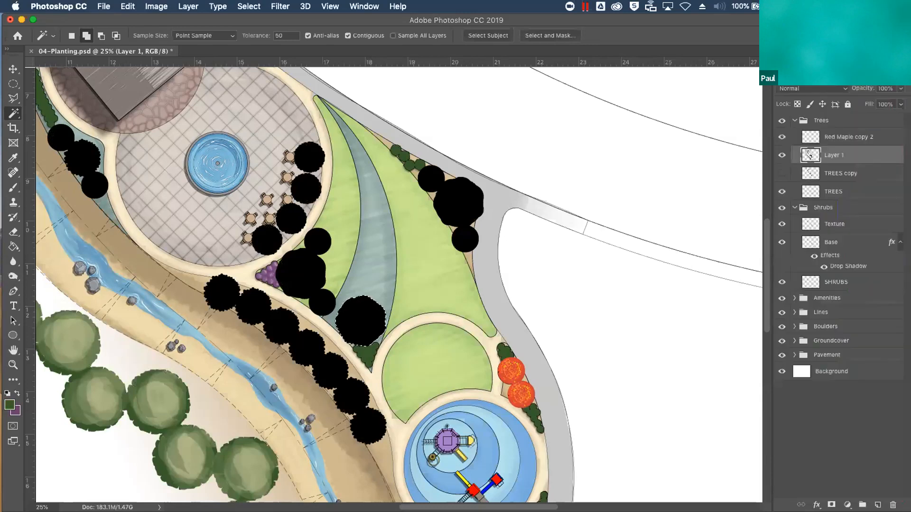
pyautogui.click(782, 156)
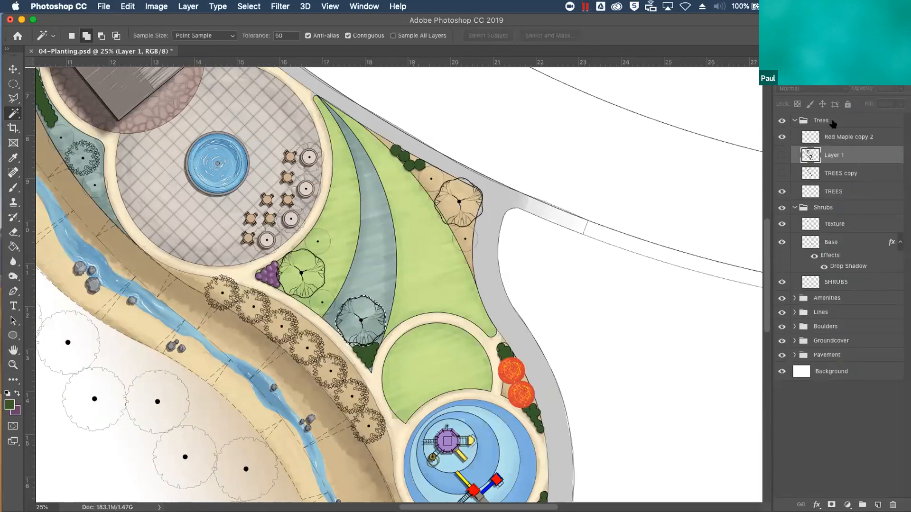
pyautogui.click(879, 505)
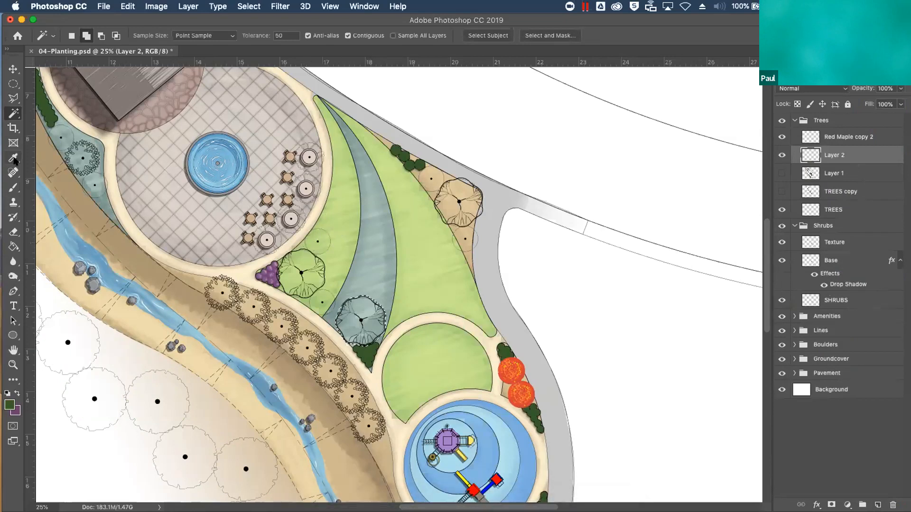
# Brush a solid Forest Green rim around the inside edge of the selected tree canopy
pyautogui.click(13, 188)
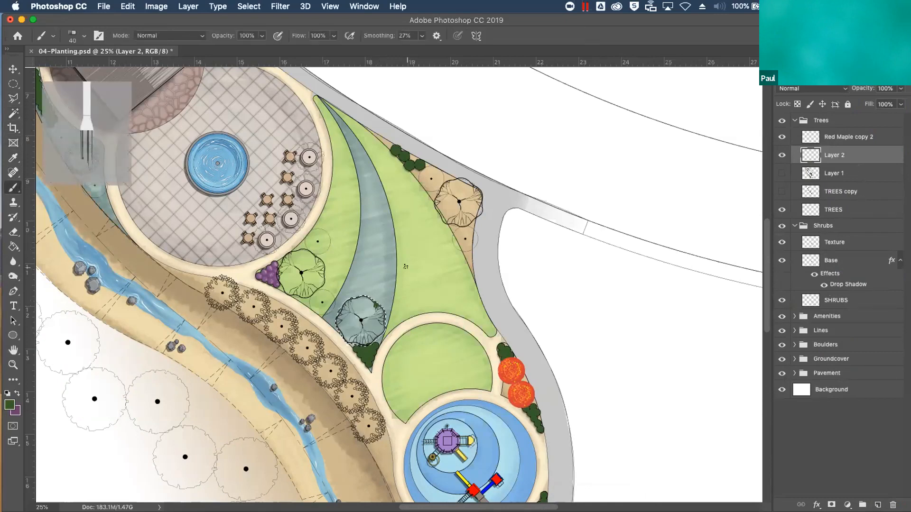
pyautogui.scroll(4, 406, 267)
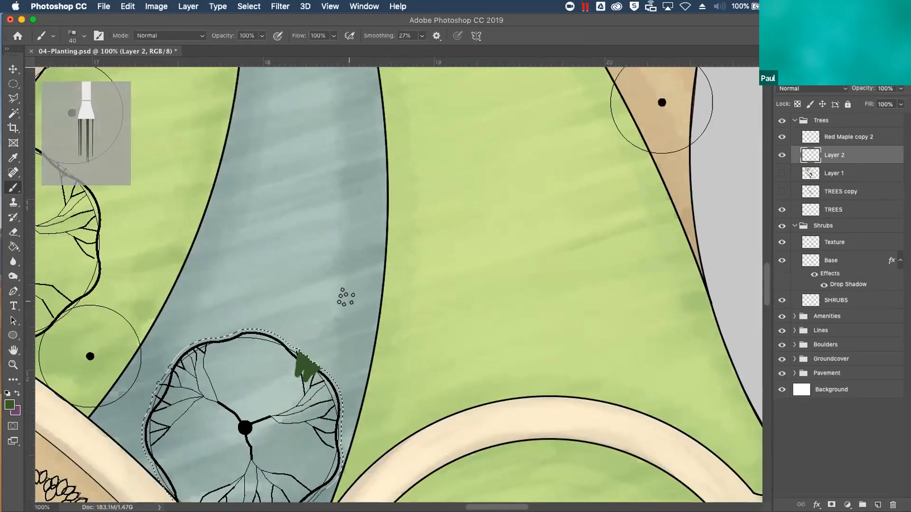
pyautogui.moveTo(301, 334)
pyautogui.mouseDown()
pyautogui.moveTo(201, 333)
pyautogui.moveTo(263, 326)
pyautogui.moveTo(293, 345)
pyautogui.moveTo(273, 343)
pyautogui.moveTo(313, 351)
pyautogui.mouseUp()
pyautogui.moveTo(325, 378)
pyautogui.mouseDown()
pyautogui.moveTo(358, 416)
pyautogui.moveTo(339, 420)
pyautogui.moveTo(350, 404)
pyautogui.moveTo(348, 266)
pyautogui.moveTo(313, 296)
pyautogui.moveTo(333, 312)
pyautogui.moveTo(317, 336)
pyautogui.moveTo(326, 331)
pyautogui.moveTo(253, 401)
pyautogui.moveTo(163, 377)
pyautogui.moveTo(136, 347)
pyautogui.moveTo(121, 303)
pyautogui.moveTo(127, 271)
pyautogui.moveTo(189, 203)
pyautogui.mouseUp()
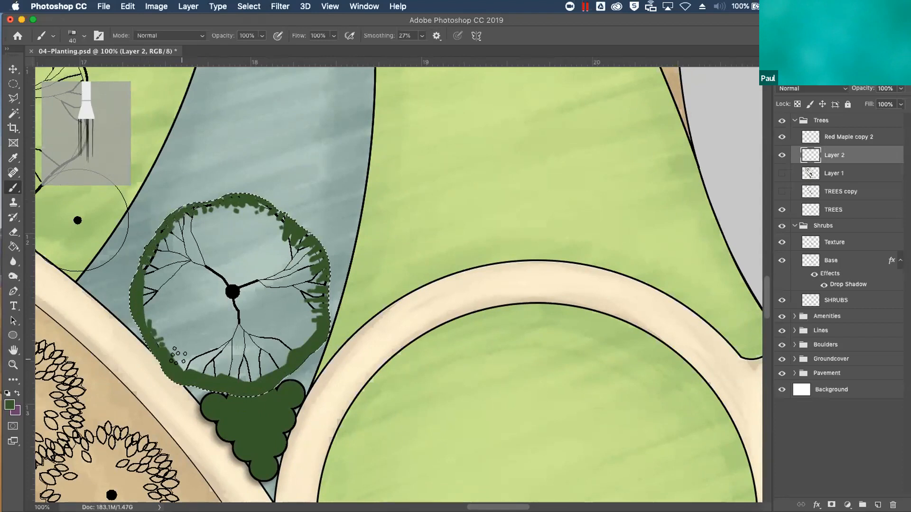
# Lower the brush opacity to 41% and feather short Forest Green strokes inward from the canopy's rim
pyautogui.click(262, 36)
pyautogui.moveTo(263, 39); pyautogui.dragTo(241, 49)
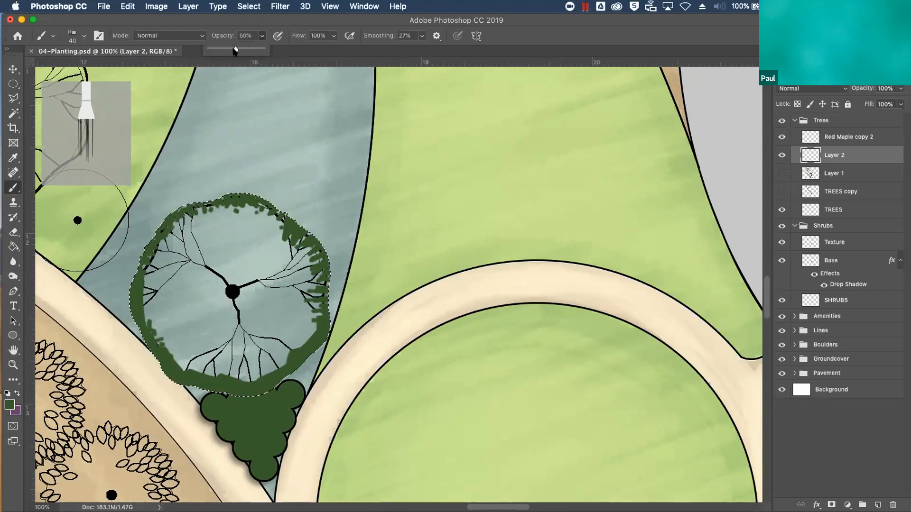
pyautogui.moveTo(327, 248)
pyautogui.mouseDown()
pyautogui.moveTo(308, 252)
pyautogui.moveTo(300, 286)
pyautogui.moveTo(315, 318)
pyautogui.moveTo(299, 346)
pyautogui.mouseUp()
pyautogui.moveTo(192, 375)
pyautogui.mouseDown()
pyautogui.moveTo(182, 351)
pyautogui.moveTo(174, 366)
pyautogui.moveTo(182, 350)
pyautogui.moveTo(136, 307)
pyautogui.moveTo(149, 297)
pyautogui.moveTo(136, 264)
pyautogui.moveTo(156, 258)
pyautogui.moveTo(146, 266)
pyautogui.moveTo(142, 255)
pyautogui.moveTo(155, 252)
pyautogui.moveTo(159, 221)
pyautogui.moveTo(185, 217)
pyautogui.moveTo(192, 195)
pyautogui.moveTo(215, 204)
pyautogui.moveTo(233, 187)
pyautogui.moveTo(248, 211)
pyautogui.moveTo(258, 197)
pyautogui.moveTo(286, 222)
pyautogui.moveTo(284, 241)
pyautogui.moveTo(307, 256)
pyautogui.moveTo(312, 285)
pyautogui.moveTo(306, 339)
pyautogui.moveTo(282, 346)
pyautogui.moveTo(265, 376)
pyautogui.moveTo(253, 361)
pyautogui.moveTo(232, 384)
pyautogui.moveTo(227, 361)
pyautogui.moveTo(201, 382)
pyautogui.moveTo(185, 356)
pyautogui.moveTo(177, 366)
pyautogui.moveTo(194, 368)
pyautogui.moveTo(215, 349)
pyautogui.moveTo(151, 286)
pyautogui.mouseUp()
pyautogui.moveTo(300, 315); pyautogui.dragTo(282, 350)
pyautogui.moveTo(155, 291)
pyautogui.mouseDown()
pyautogui.moveTo(166, 235)
pyautogui.moveTo(243, 212)
pyautogui.moveTo(285, 222)
pyautogui.moveTo(319, 351)
pyautogui.mouseUp()
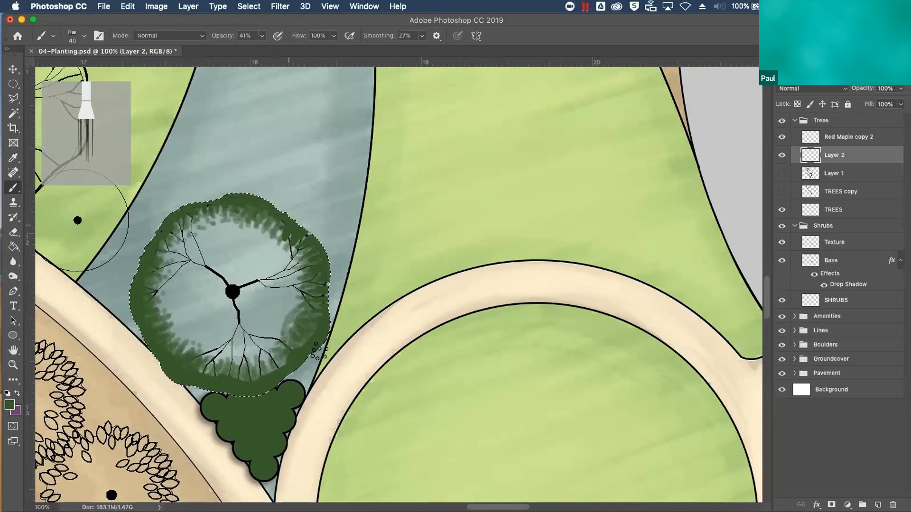
pyautogui.moveTo(260, 359)
pyautogui.mouseDown()
pyautogui.moveTo(187, 349)
pyautogui.moveTo(170, 325)
pyautogui.mouseUp()
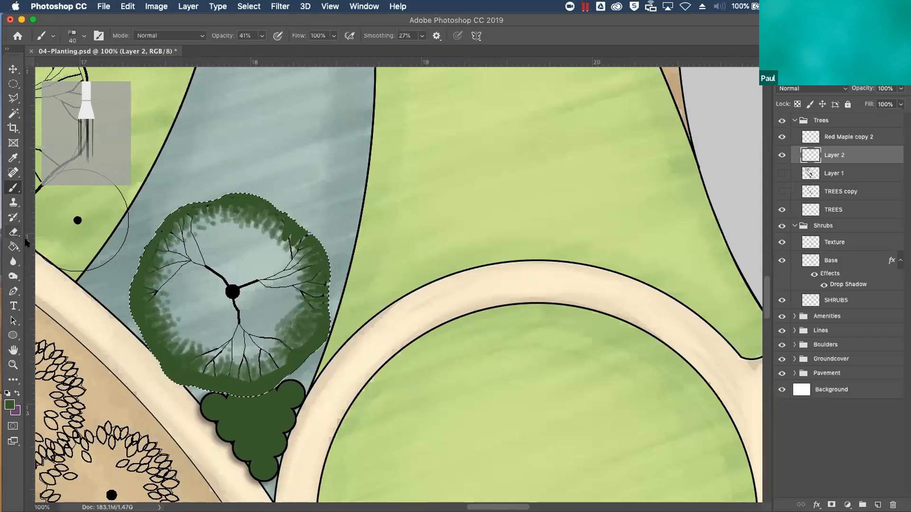
# Break up the green rim's inner edge all around the canopy using the Eraser with a 35 px bristle brush
pyautogui.click(14, 233)
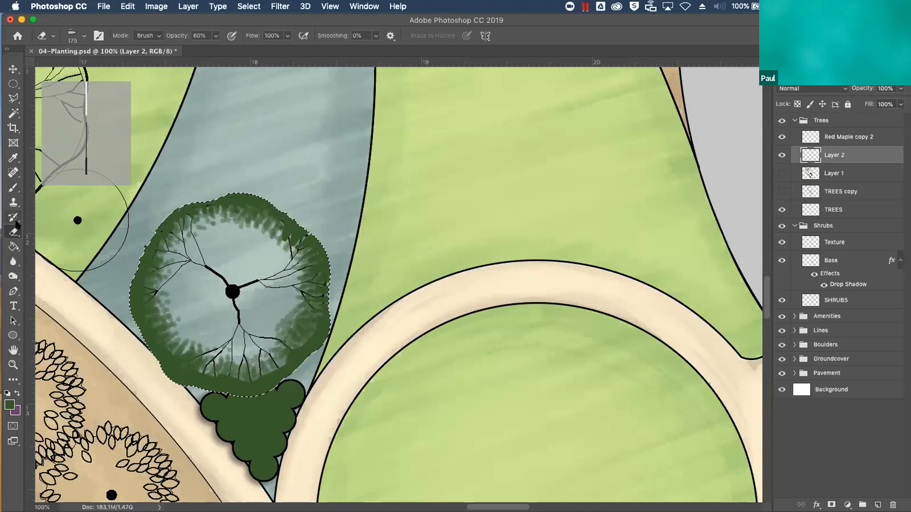
pyautogui.click(52, 37)
pyautogui.click(76, 38)
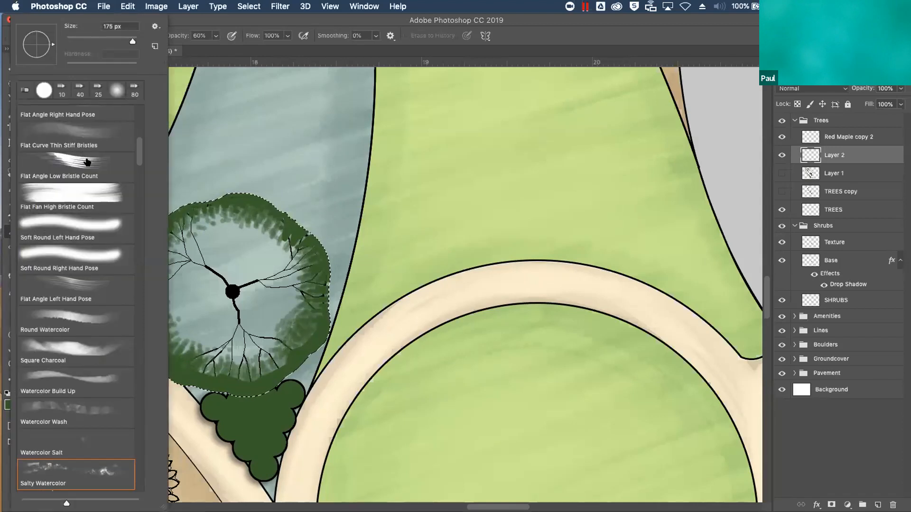
pyautogui.scroll(5, 116, 132)
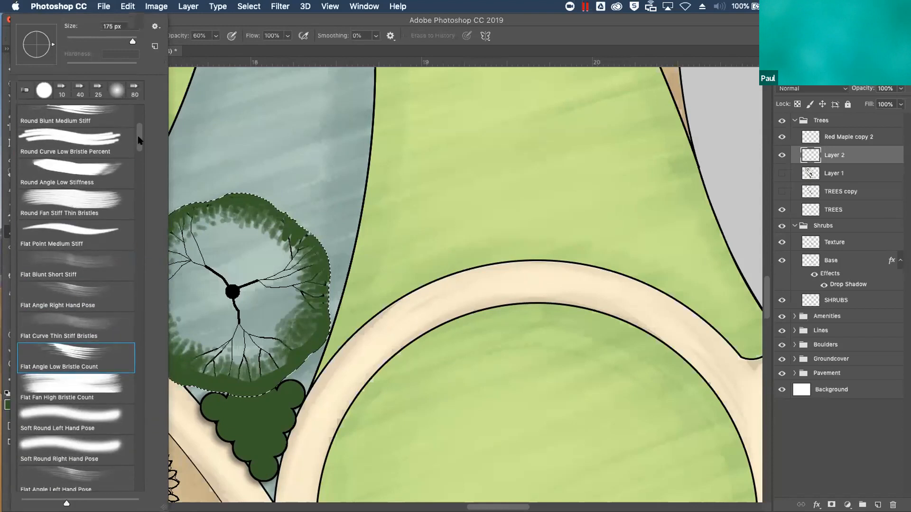
pyautogui.click(110, 168)
pyautogui.click(214, 136)
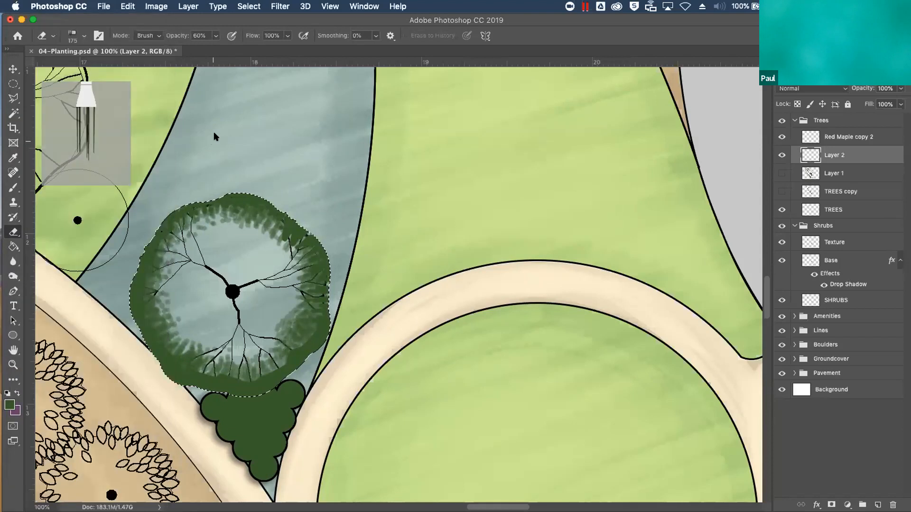
pyautogui.press('b')
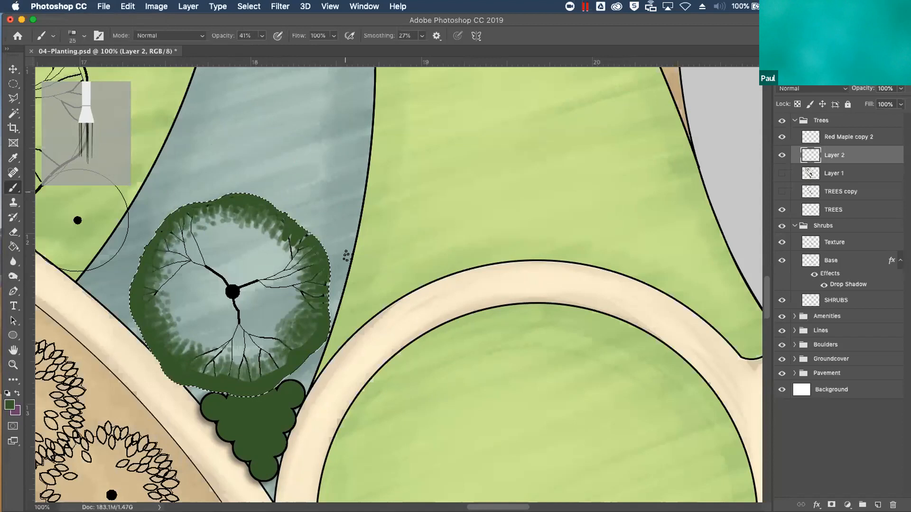
pyautogui.click(13, 232)
pyautogui.press('[')
pyautogui.press('[')
pyautogui.press('[')
pyautogui.press('[')
pyautogui.press('[')
pyautogui.press('[')
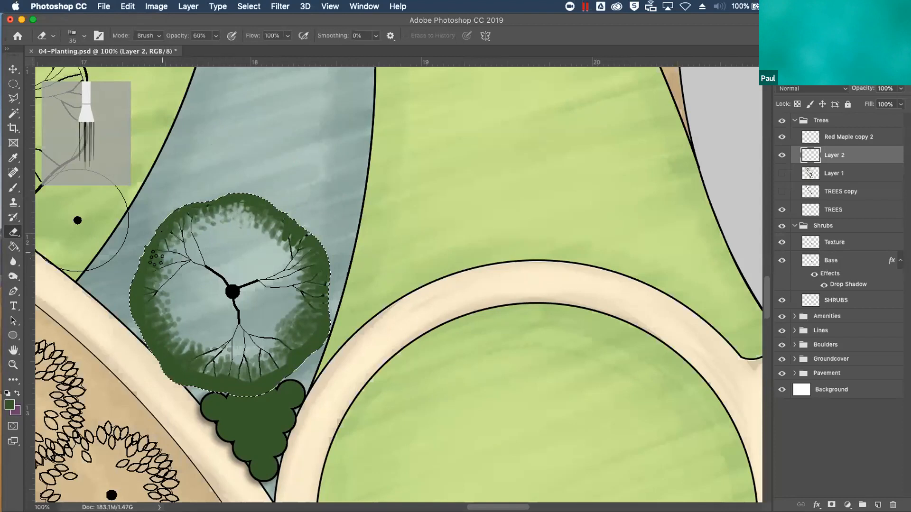
pyautogui.moveTo(141, 294)
pyautogui.mouseDown()
pyautogui.moveTo(181, 366)
pyautogui.moveTo(204, 368)
pyautogui.moveTo(192, 355)
pyautogui.moveTo(222, 374)
pyautogui.moveTo(250, 371)
pyautogui.moveTo(307, 317)
pyautogui.moveTo(309, 273)
pyautogui.moveTo(286, 229)
pyautogui.moveTo(301, 285)
pyautogui.moveTo(285, 342)
pyautogui.moveTo(267, 359)
pyautogui.moveTo(262, 342)
pyautogui.moveTo(280, 320)
pyautogui.moveTo(323, 295)
pyautogui.mouseUp()
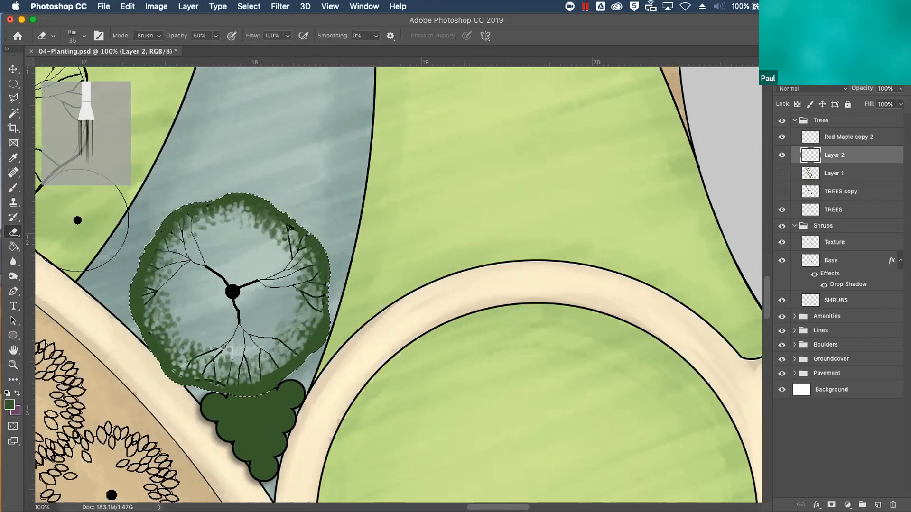
# Dab Leaf Green highlights around the inside of the canopy with the brush at 25 px
pyautogui.click(824, 61)
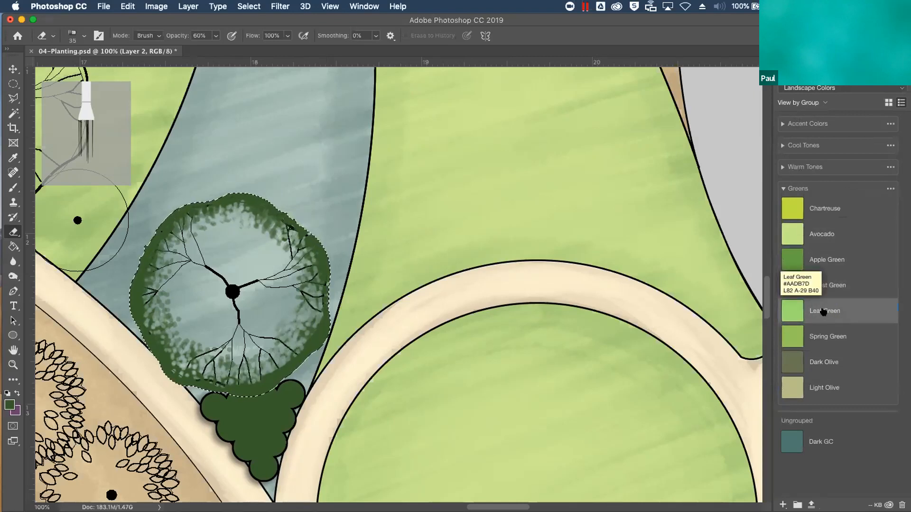
pyautogui.press('b')
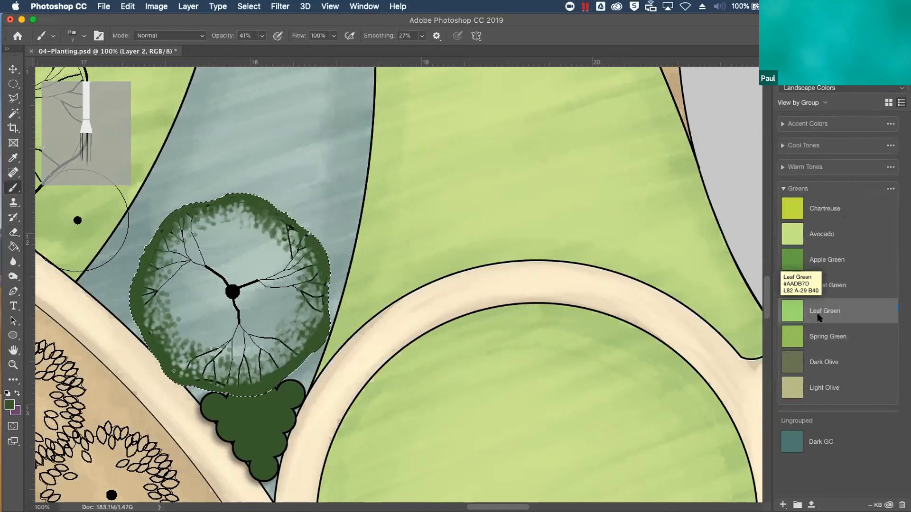
pyautogui.click(826, 313)
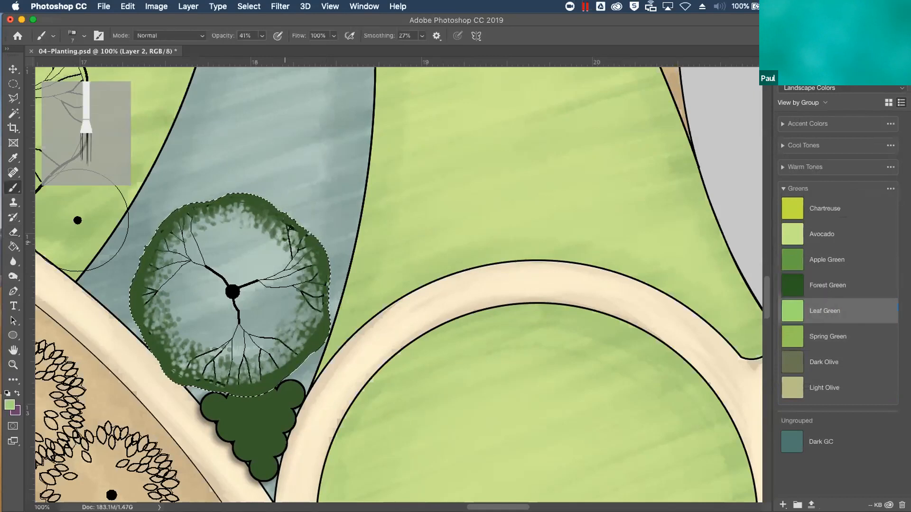
pyautogui.press(']')
pyautogui.press(']')
pyautogui.press(']')
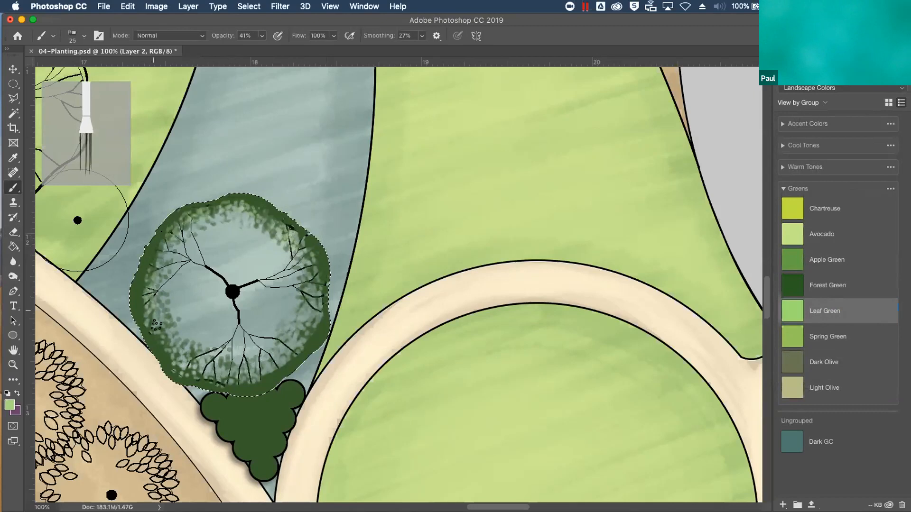
pyautogui.moveTo(190, 367)
pyautogui.mouseDown()
pyautogui.moveTo(217, 380)
pyautogui.moveTo(236, 376)
pyautogui.mouseUp()
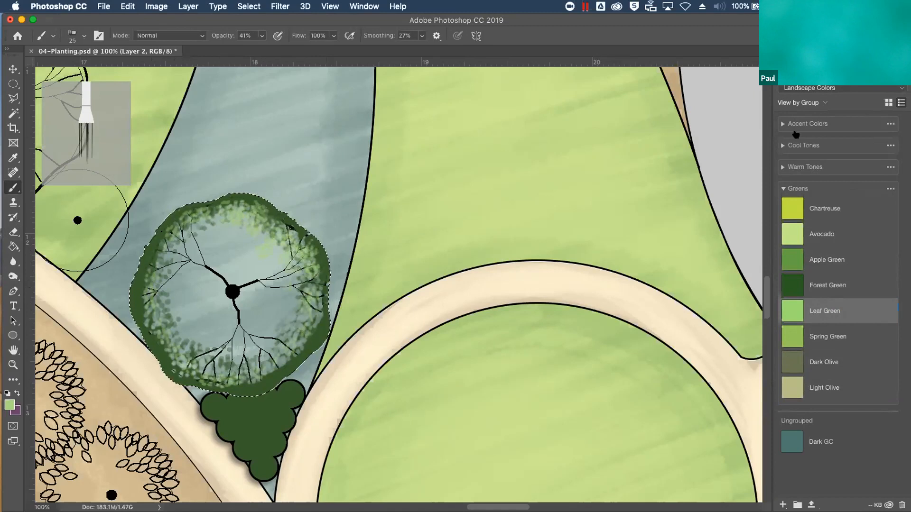
# Dab scattered Violet accents from the Accent Colors group among the canopy's green leaves, and return to the layer list
pyautogui.click(783, 189)
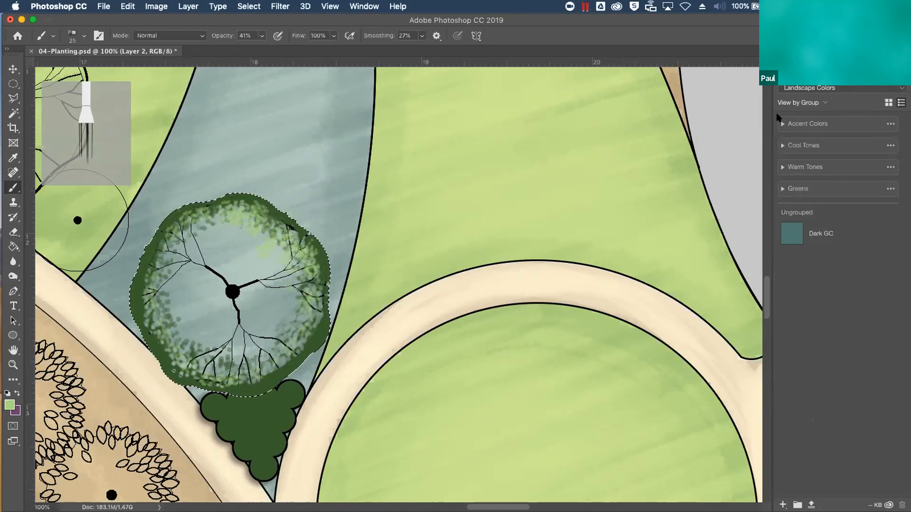
pyautogui.click(783, 124)
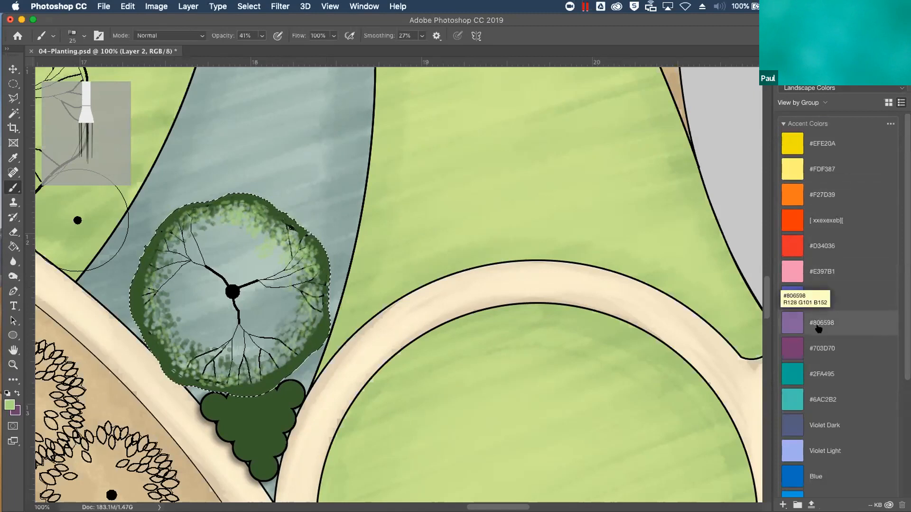
pyautogui.click(816, 298)
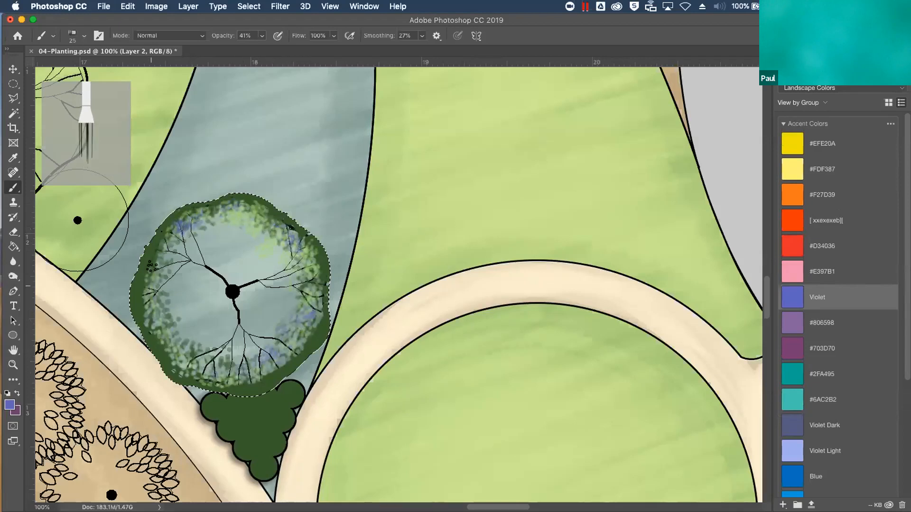
pyautogui.moveTo(221, 209)
pyautogui.mouseDown()
pyautogui.moveTo(271, 235)
pyautogui.moveTo(284, 228)
pyautogui.moveTo(310, 310)
pyautogui.moveTo(245, 363)
pyautogui.moveTo(180, 366)
pyautogui.mouseUp()
pyautogui.moveTo(152, 324); pyautogui.dragTo(150, 309)
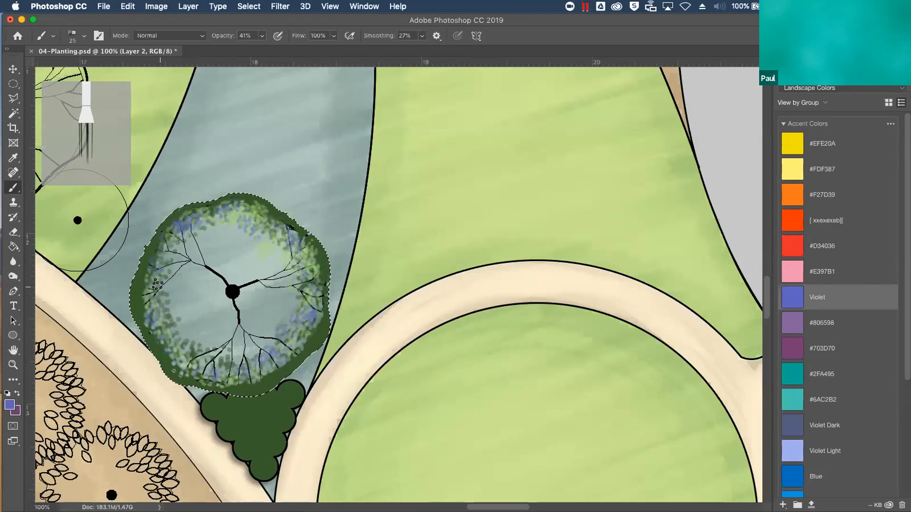
pyautogui.press('F7')
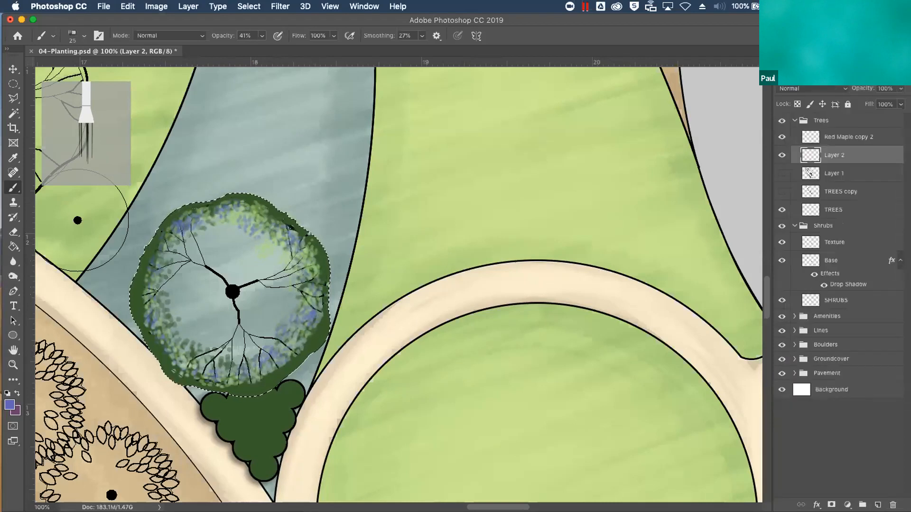
# Duplicate the painted canopy to a new layer and move the copy onto the large tree beside the road
pyautogui.press('super+shift+n')
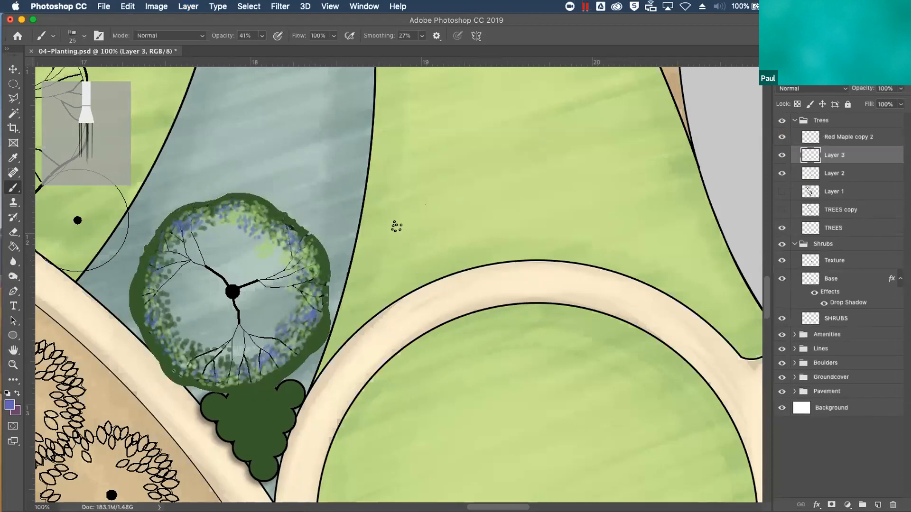
pyautogui.press('v')
pyautogui.moveTo(245, 294)
pyautogui.mouseDown()
pyautogui.moveTo(410, 247)
pyautogui.moveTo(481, 176)
pyautogui.moveTo(486, 182)
pyautogui.mouseUp()
pyautogui.press('super+minus')
pyautogui.press('super+minus')
pyautogui.press('super+minus')
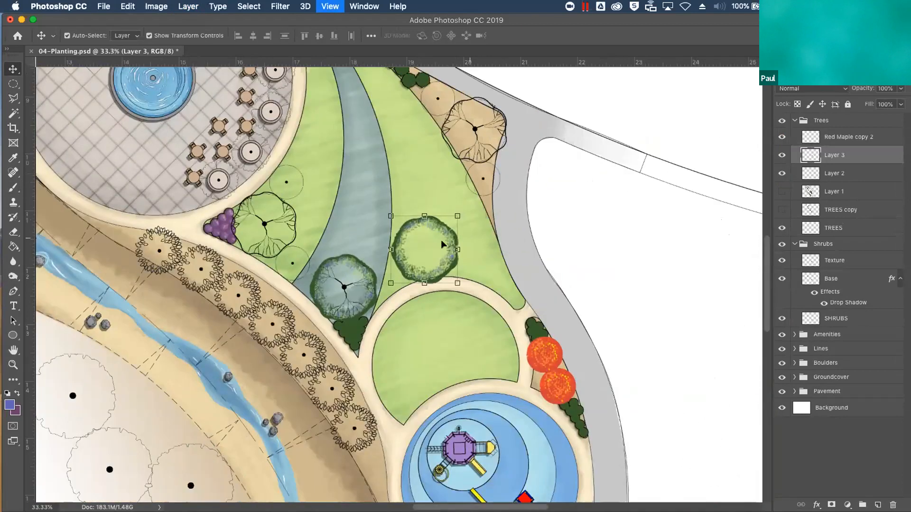
pyautogui.moveTo(488, 132); pyautogui.dragTo(476, 134)
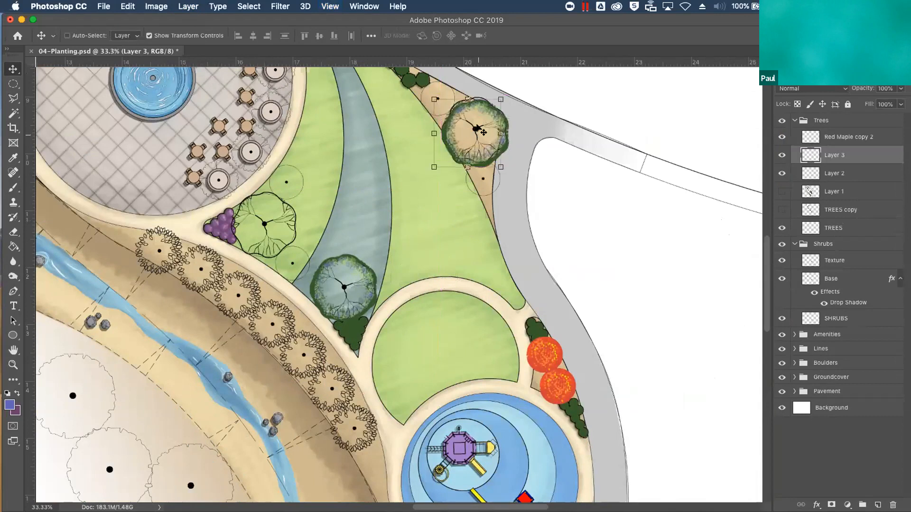
# Nudge the copied canopy right and up until it lines up with the roadside tree's outline
pyautogui.hotkey('shift', 'Right')
pyautogui.hotkey('shift', 'Right')
pyautogui.hotkey('shift', 'Right')
pyautogui.hotkey('shift', 'Right')
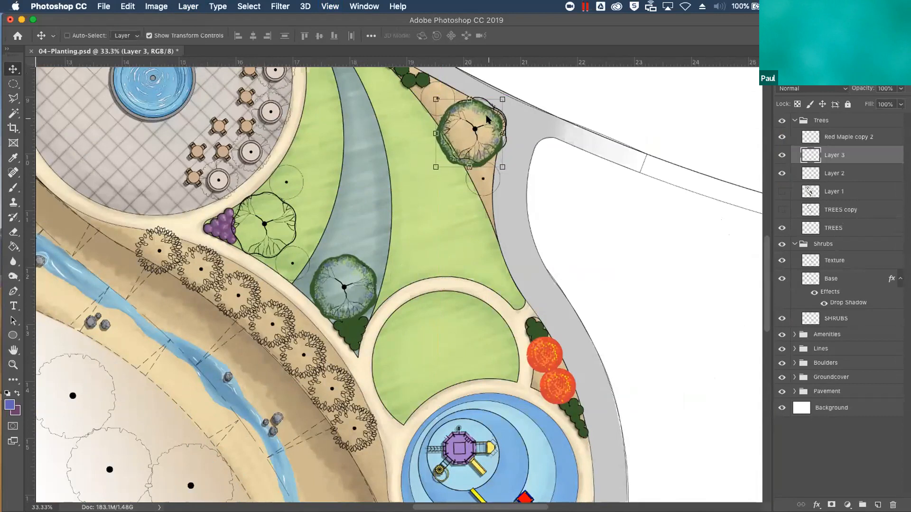
pyautogui.hotkey('shift', 'Up')
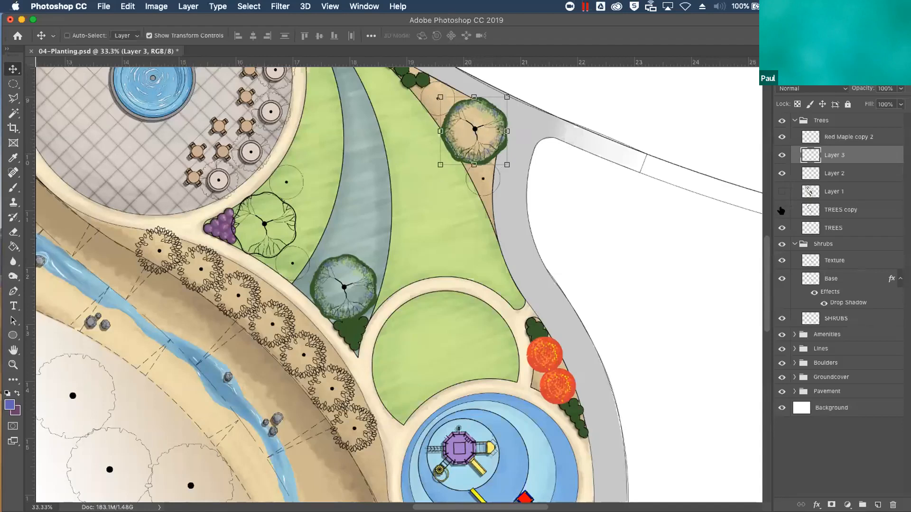
# Toggle the TREES copy layer's visibility and show Layer 1 with the solid tree shapes
pyautogui.click(782, 209)
pyautogui.click(782, 210)
pyautogui.click(782, 192)
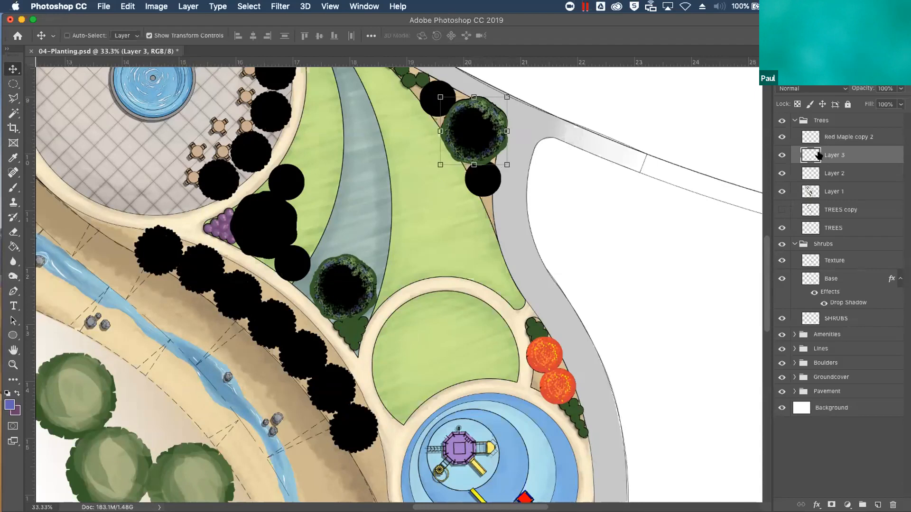
# Duplicate Layer 3 as a hidden spare and nudge the original roadside canopy slightly upward
pyautogui.press('super+j')
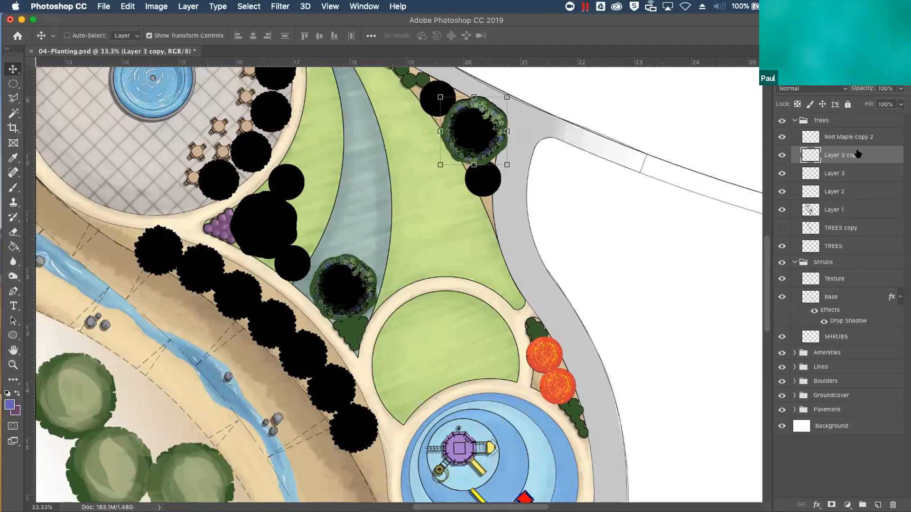
pyautogui.hotkey('alt', '[')
pyautogui.click(782, 154)
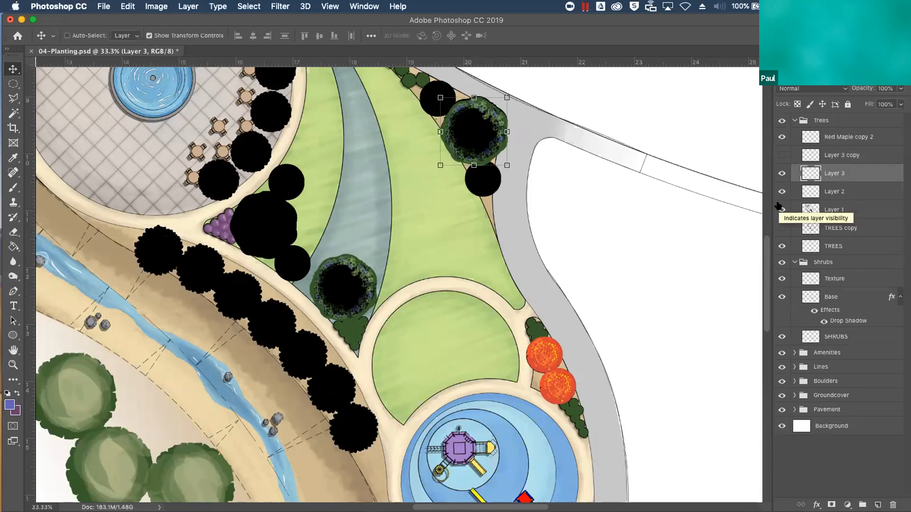
pyautogui.press('Up')
pyautogui.press('Up')
pyautogui.press('Up')
pyautogui.press('Up')
pyautogui.press('Up')
pyautogui.press('Up')
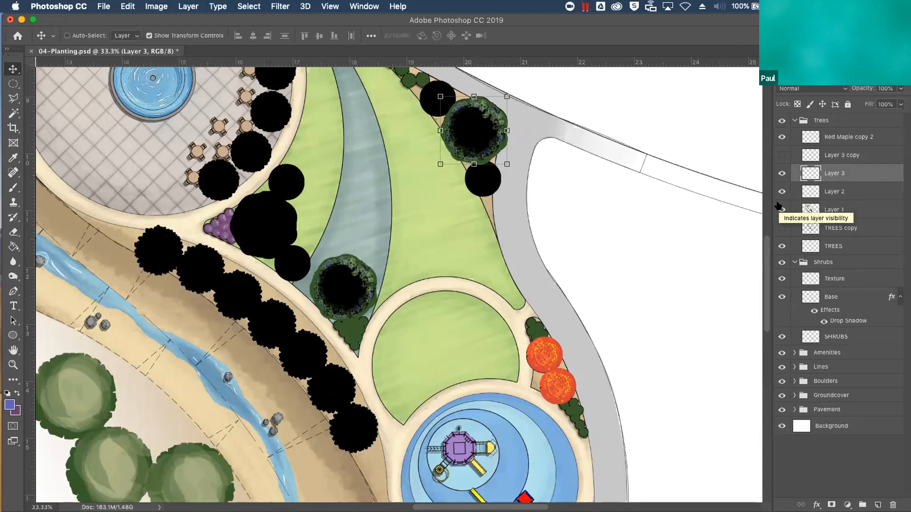
# Check the visibility of Layer 1 and Layer 2, duplicate Layer 1, and select the original beneath its copy
pyautogui.click(835, 211)
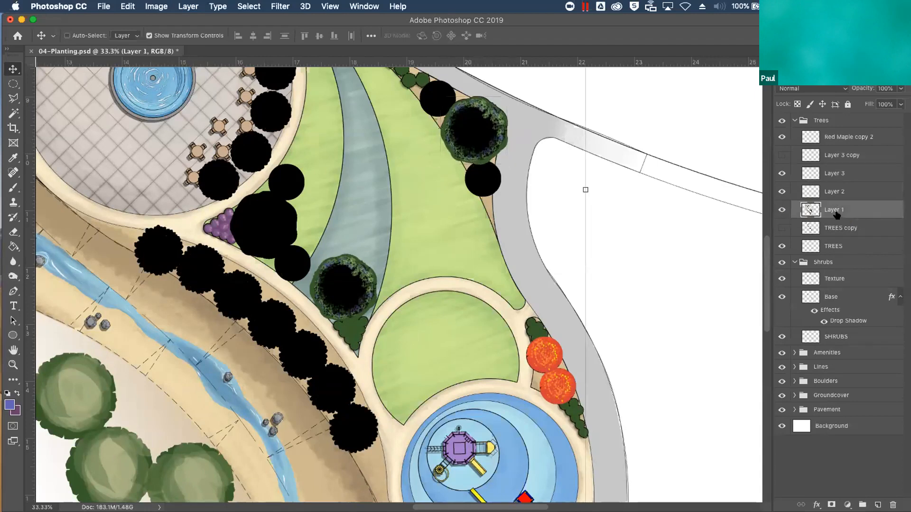
pyautogui.click(782, 211)
pyautogui.click(782, 210)
pyautogui.click(782, 192)
pyautogui.click(781, 191)
pyautogui.press('super+j')
pyautogui.click(835, 227)
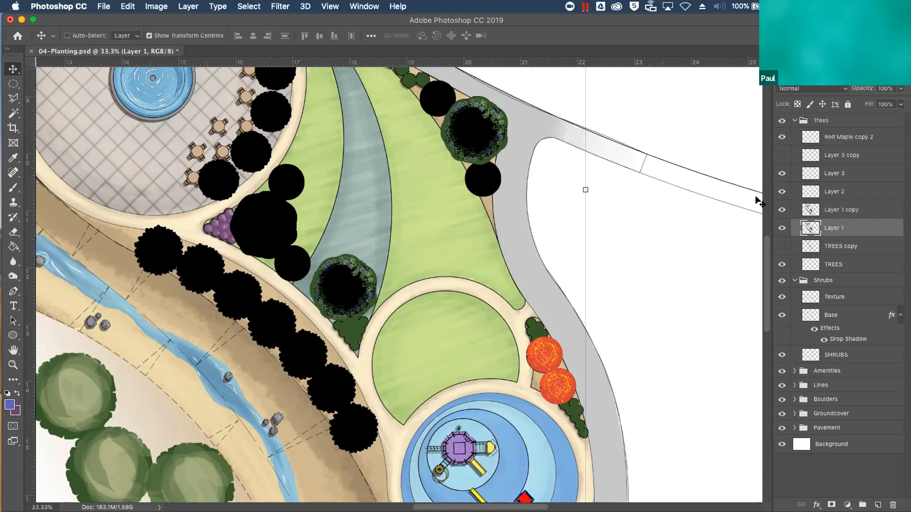
# Hide Layer 1 copy and nudge Layer 1's solid tree shapes down and left to offset them as shadows
pyautogui.press('Down')
pyautogui.press('Down')
pyautogui.press('Down')
pyautogui.press('Down')
pyautogui.press('Down')
pyautogui.press('Down')
pyautogui.press('Down')
pyautogui.press('Down')
pyautogui.press('Down')
pyautogui.press('Left')
pyautogui.press('Left')
pyautogui.press('Left')
pyautogui.press('Left')
pyautogui.press('Left')
pyautogui.press('Left')
pyautogui.press('Down')
pyautogui.press('Down')
pyautogui.press('Down')
pyautogui.press('Left')
pyautogui.press('Left')
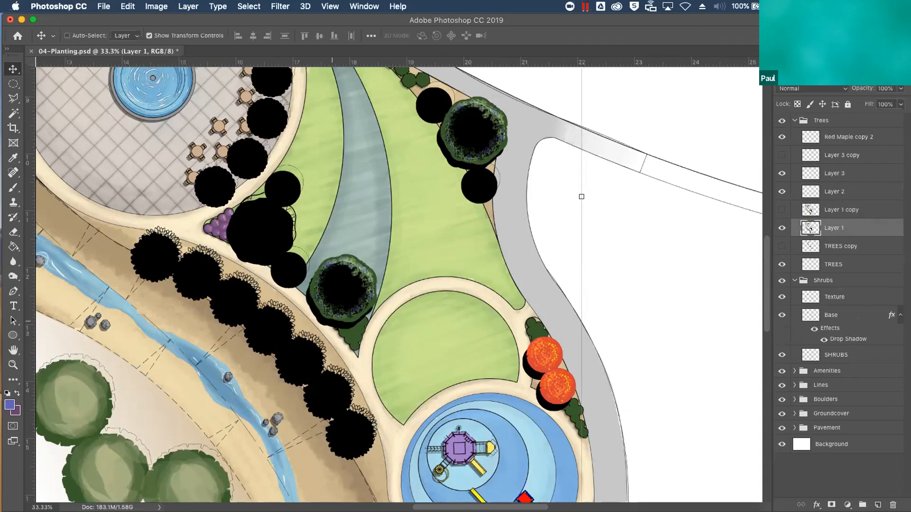
# Load Layer 1 copy's tree shapes as a selection, delete that area from Layer 1, and deselect
pyautogui.keyDown('super'); pyautogui.click(813, 210); pyautogui.keyUp('super')
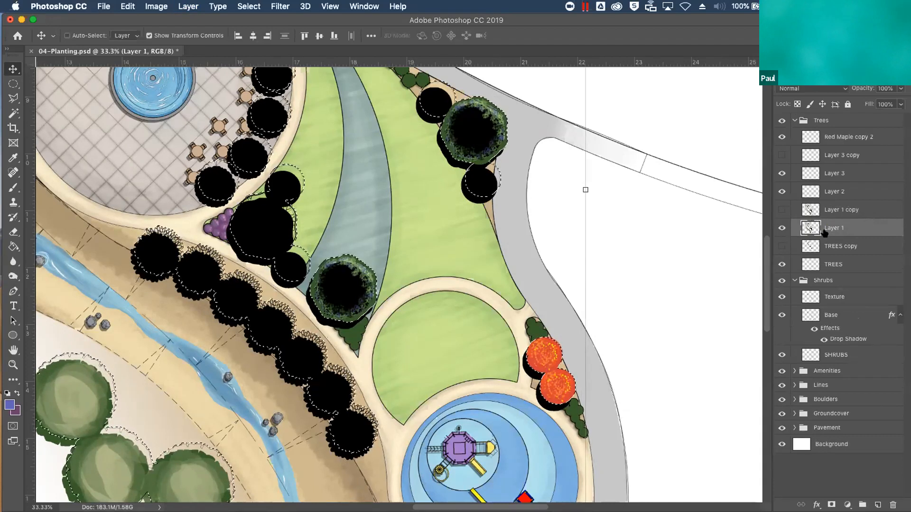
pyautogui.press('Delete')
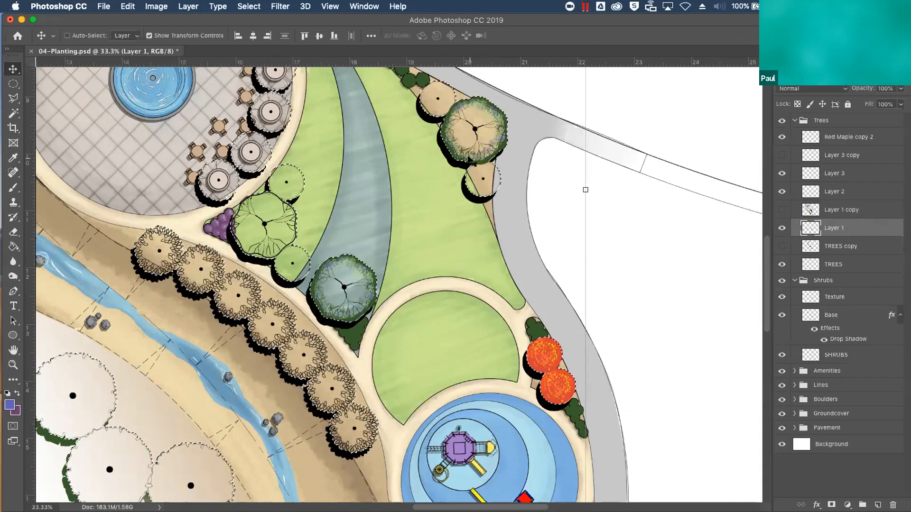
pyautogui.press('super+d')
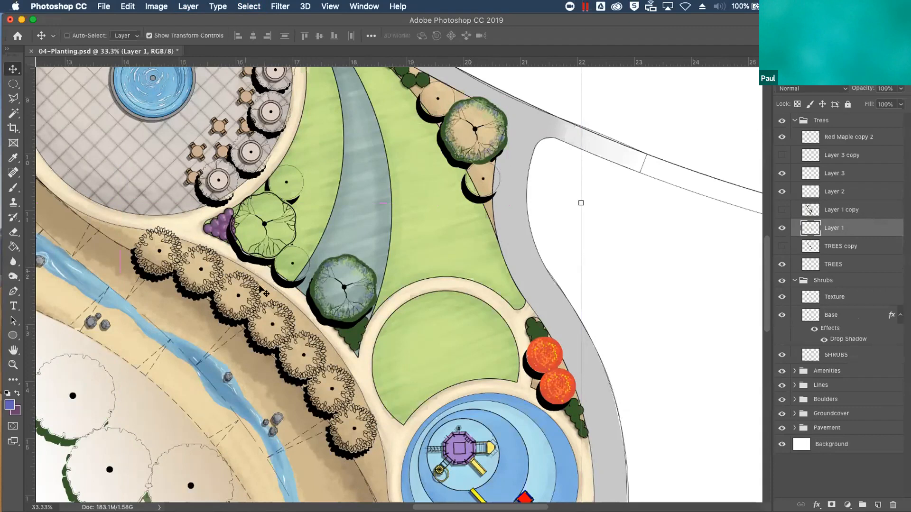
# Lower Layer 1's opacity to 46% and soften the tree shadows with a Gaussian Blur
pyautogui.click(900, 89)
pyautogui.moveTo(902, 101); pyautogui.dragTo(872, 101)
pyautogui.click(283, 6)
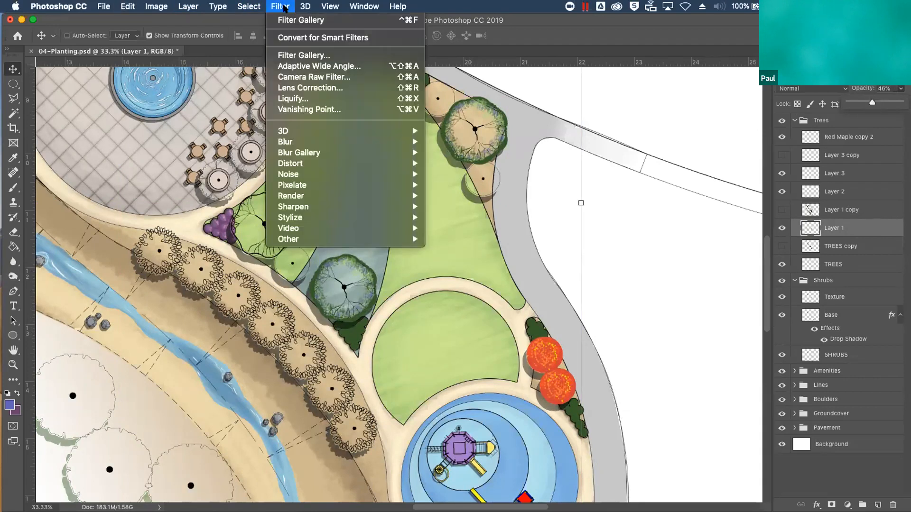
pyautogui.moveTo(336, 141)
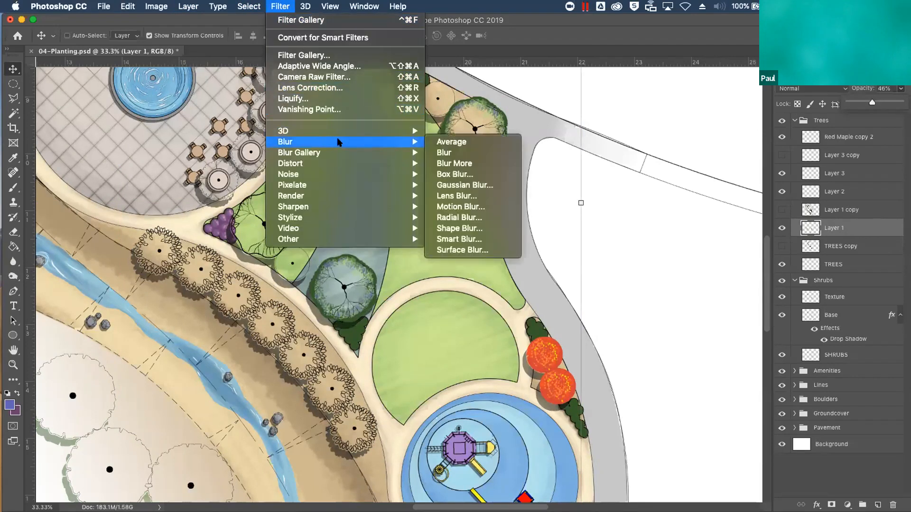
pyautogui.click(463, 186)
pyautogui.moveTo(397, 285); pyautogui.dragTo(375, 287)
pyautogui.click(519, 135)
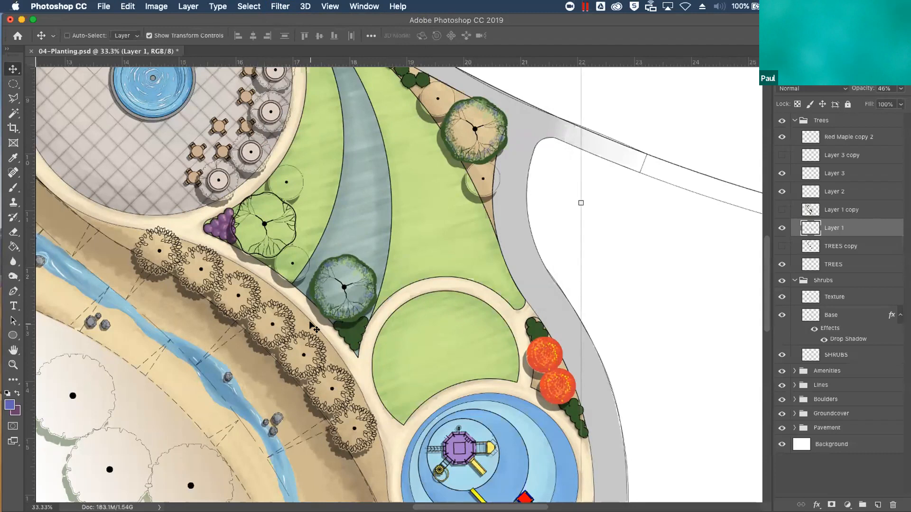
# Switch to the Google Chrome presentation and advance to the slide showing the finished landscape plan
pyautogui.press('super+minus')
pyautogui.press('super+minus')
pyautogui.hotkey('ctrl', 'Up')
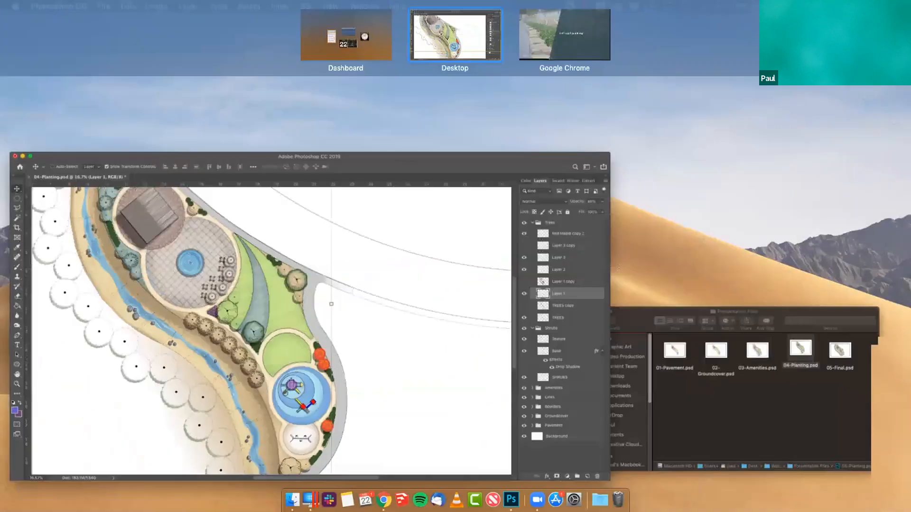
pyautogui.click(552, 47)
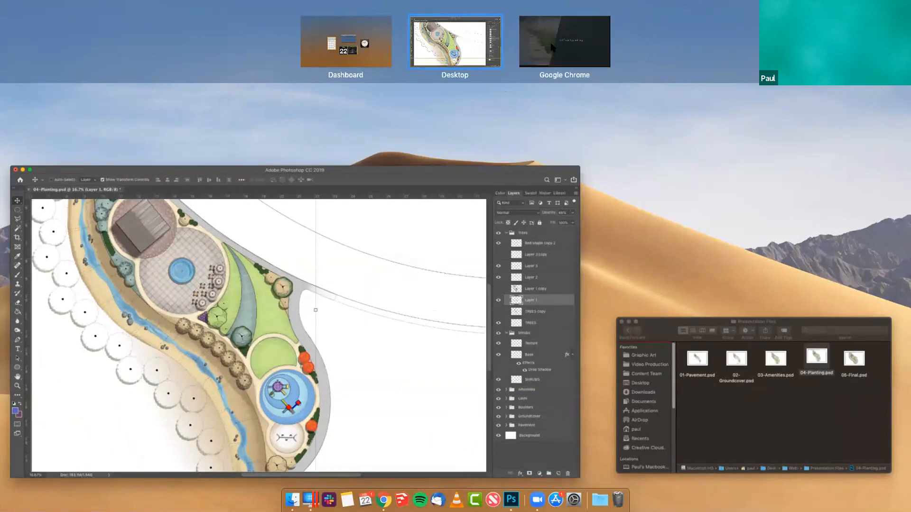
pyautogui.press('Right')
pyautogui.press('Right')
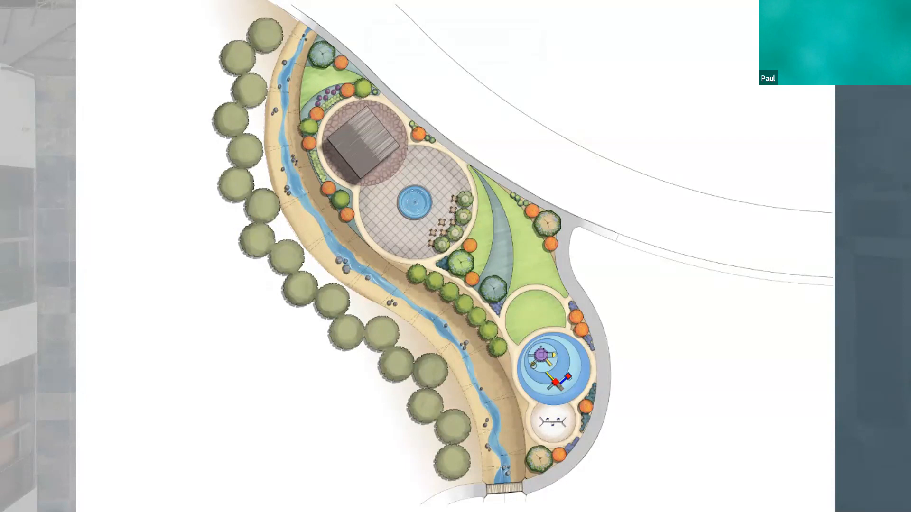
# Advance the presentation to the closing Thanks slide and return to the 04-Planting.psd window in Photoshop
pyautogui.click(539, 32)
pyautogui.press('Right')
pyautogui.press('Right')
pyautogui.press('Right')
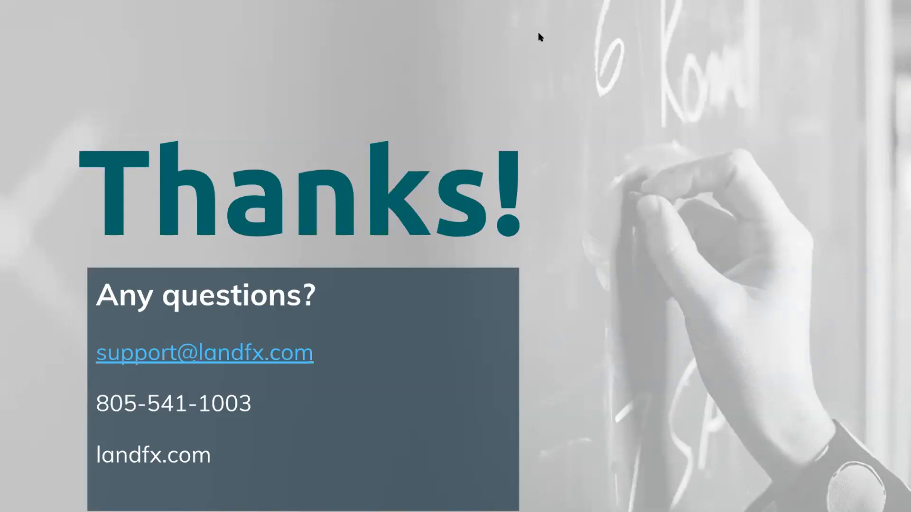
pyautogui.hotkey('ctrl', 'Up')
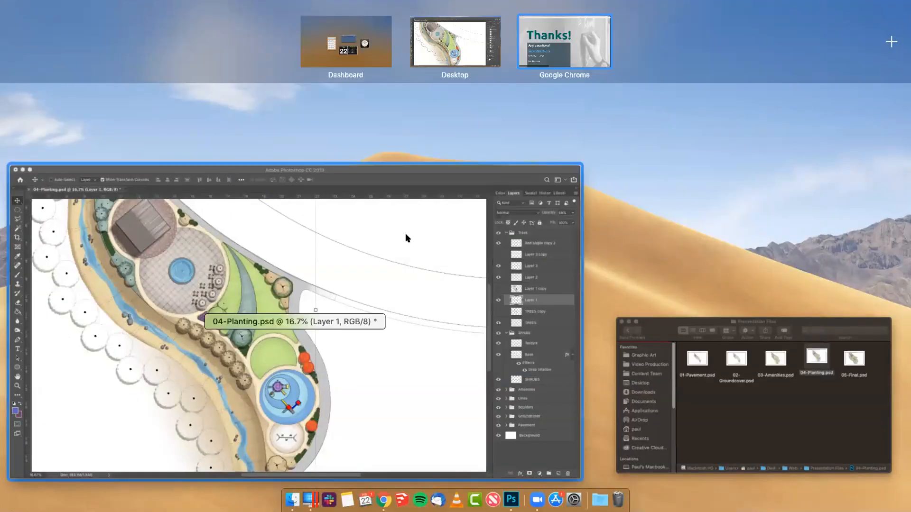
pyautogui.click(406, 232)
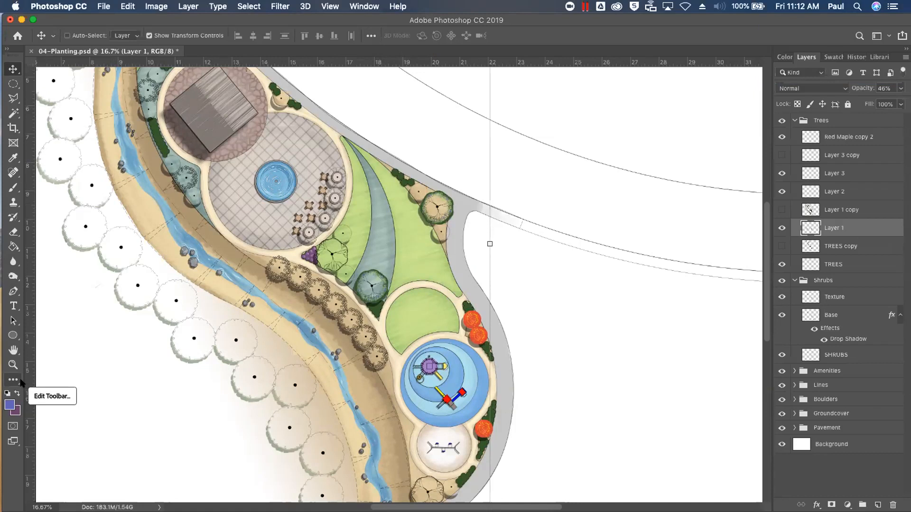
pyautogui.moveTo(580, 319); pyautogui.dragTo(364, 421)
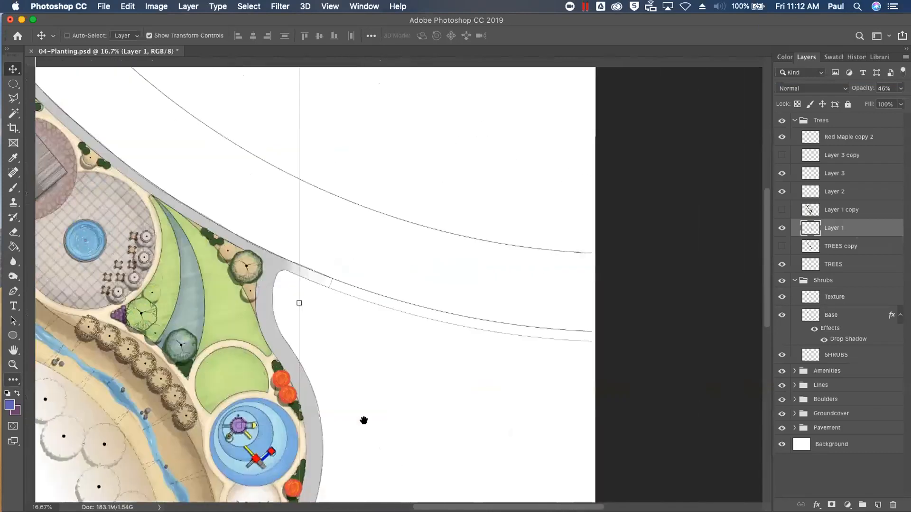
pyautogui.moveTo(399, 337); pyautogui.dragTo(473, 433)
pyautogui.moveTo(444, 347); pyautogui.dragTo(502, 380)
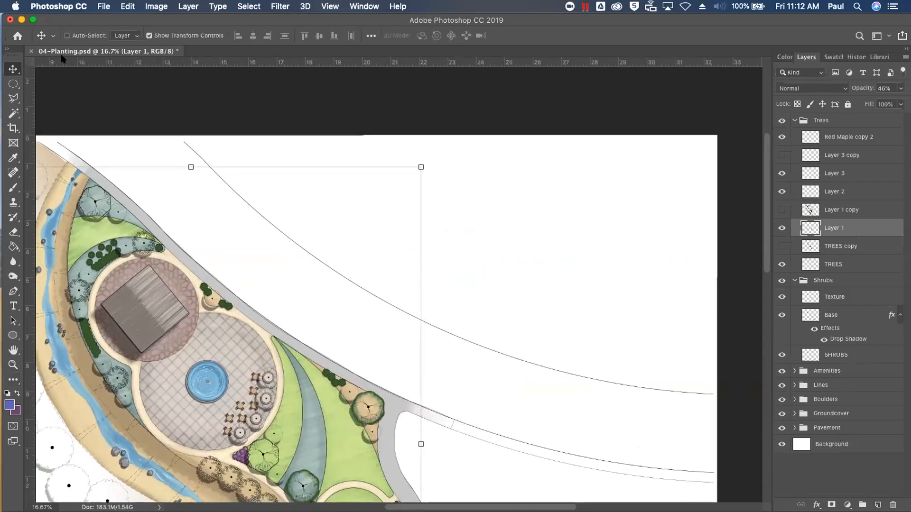
# Look through the Brush tool's preset list and choose the Hard Round Pressure Size brush
pyautogui.click(15, 186)
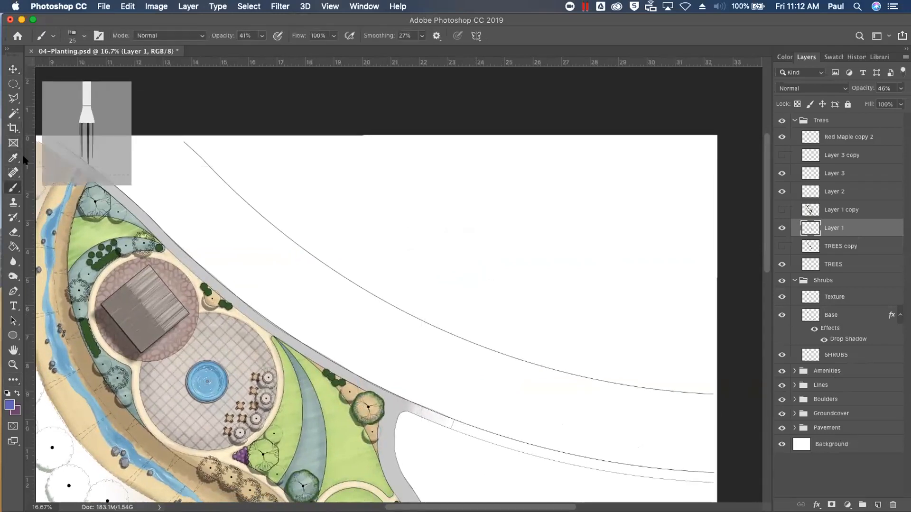
pyautogui.click(81, 38)
pyautogui.scroll(5, 139, 124)
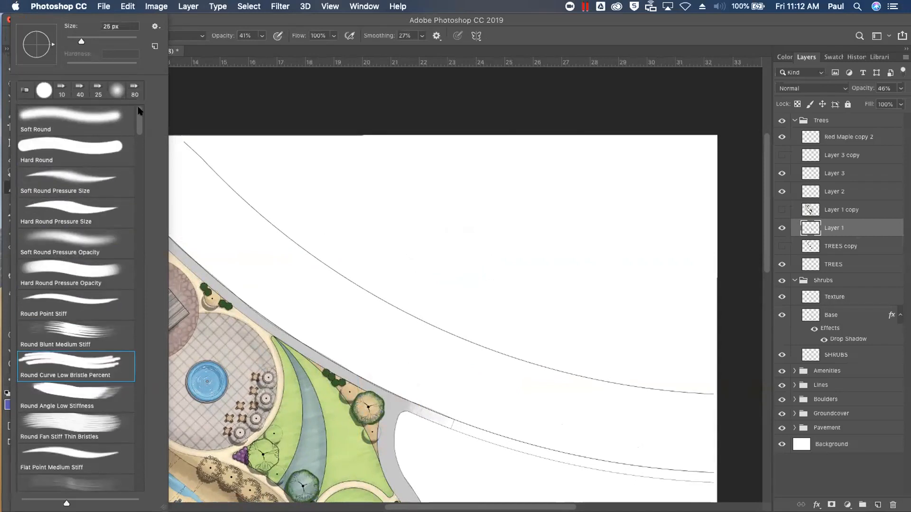
pyautogui.scroll(-12, 136, 143)
pyautogui.scroll(-2, 135, 156)
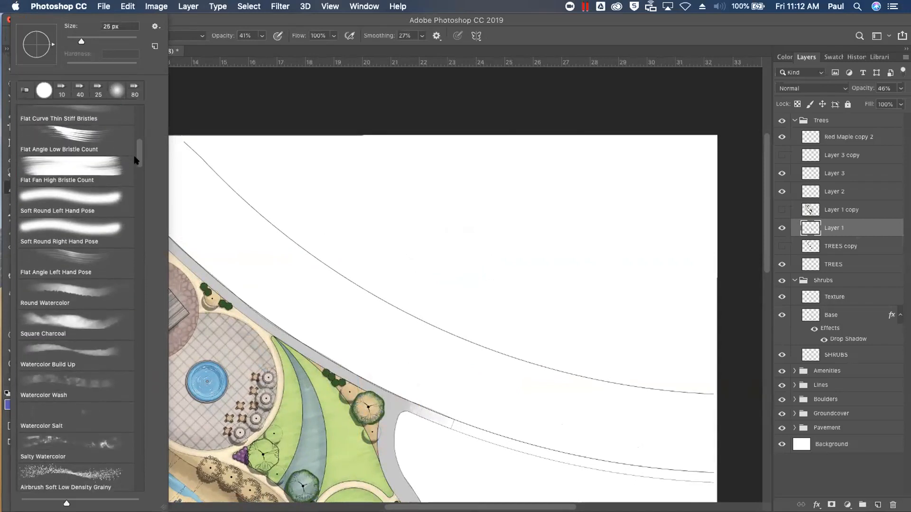
pyautogui.scroll(10, 136, 160)
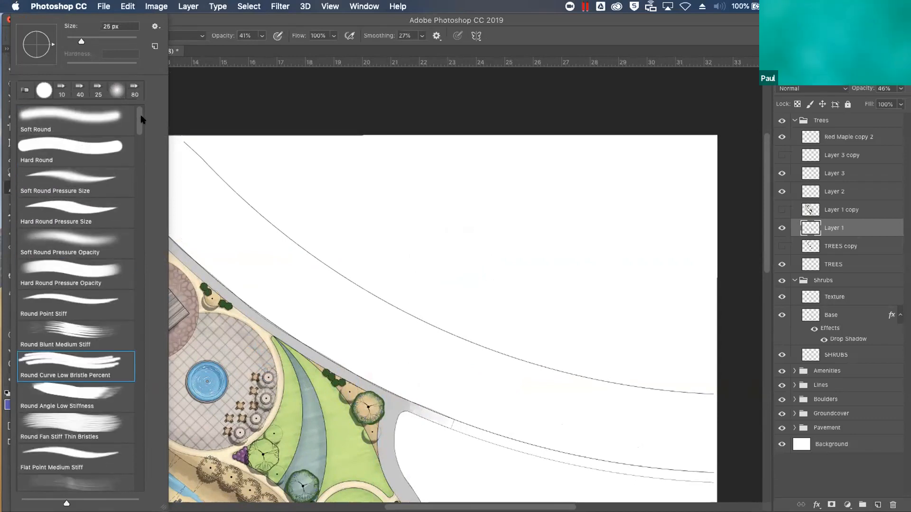
pyautogui.scroll(-5, 138, 133)
pyautogui.scroll(-15, 135, 150)
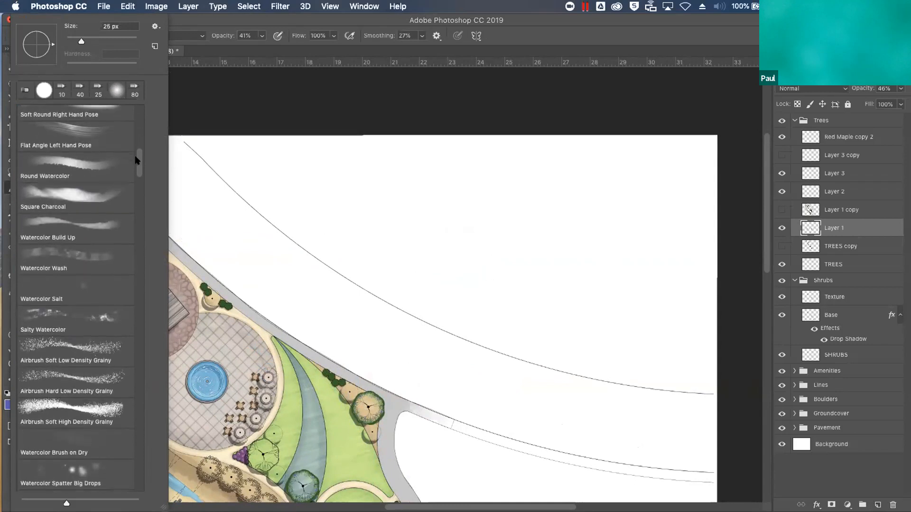
pyautogui.scroll(20, 140, 165)
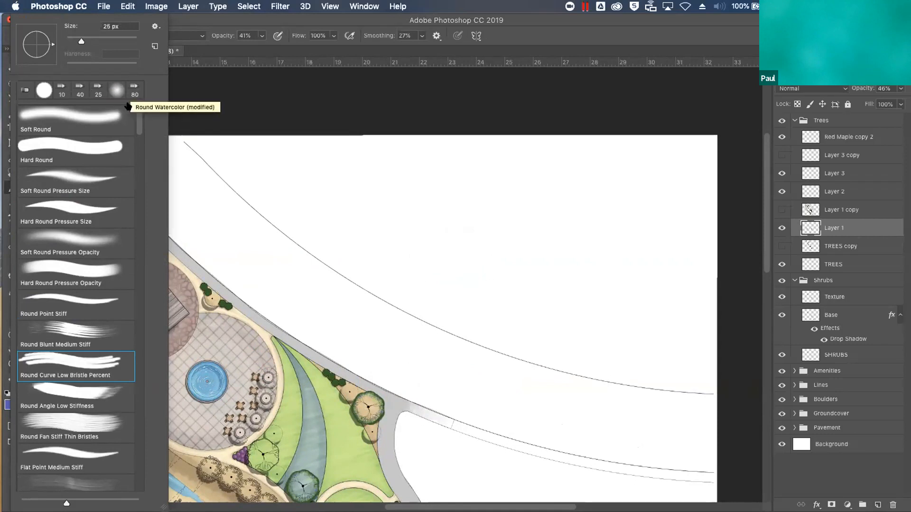
pyautogui.scroll(-10, 136, 154)
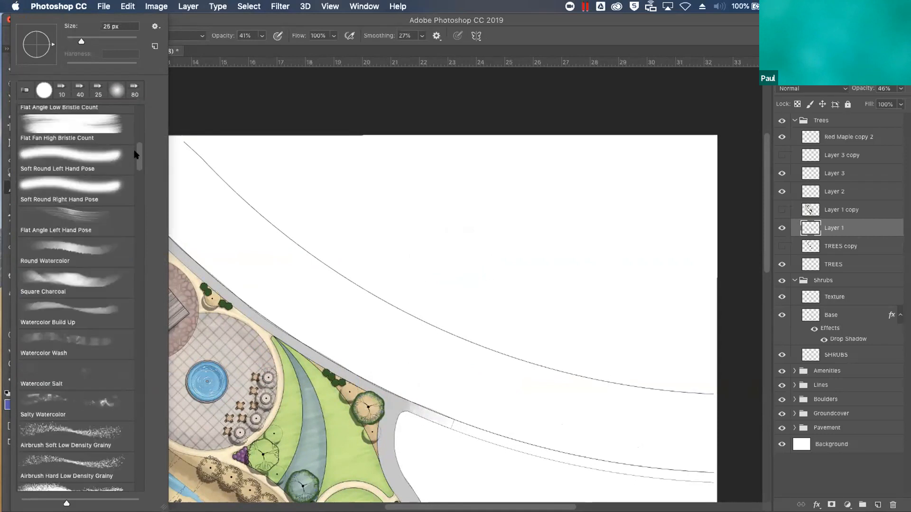
pyautogui.scroll(10, 134, 153)
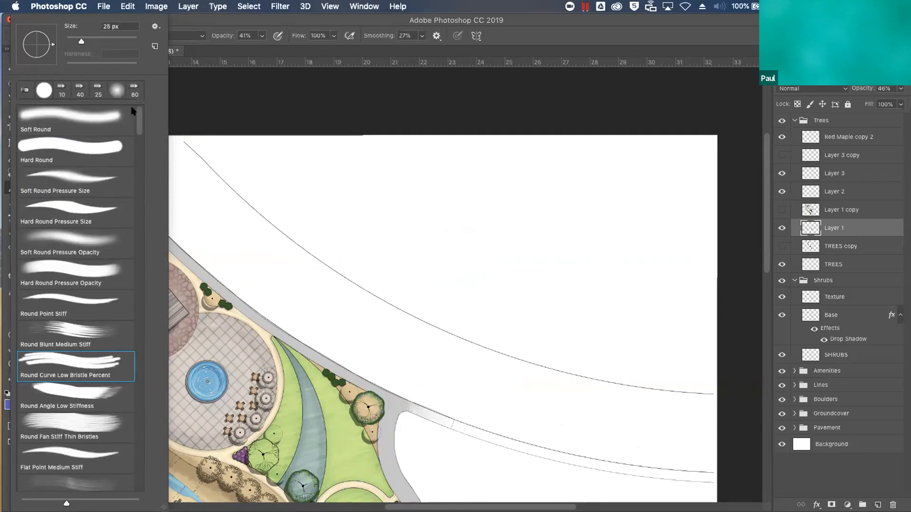
pyautogui.click(94, 207)
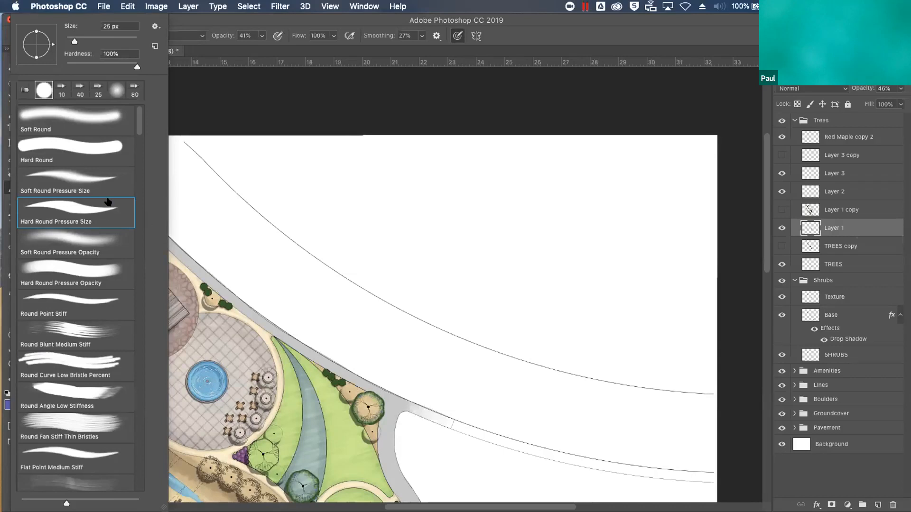
# Enlarge the brush to 175 px, set its opacity to 100% and paint a long S-shaped test curve on the blank area of Layer 1
pyautogui.click(219, 224)
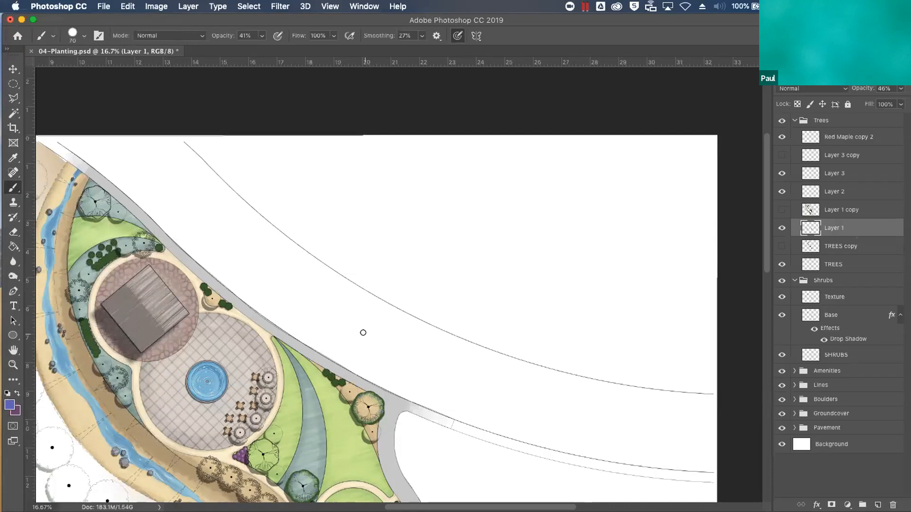
pyautogui.press(']')
pyautogui.press(']')
pyautogui.press('0')
pyautogui.moveTo(343, 240)
pyautogui.mouseDown()
pyautogui.moveTo(387, 195)
pyautogui.moveTo(473, 190)
pyautogui.moveTo(503, 204)
pyautogui.moveTo(520, 240)
pyautogui.moveTo(513, 295)
pyautogui.moveTo(549, 323)
pyautogui.moveTo(602, 289)
pyautogui.moveTo(610, 248)
pyautogui.moveTo(590, 261)
pyautogui.mouseUp()
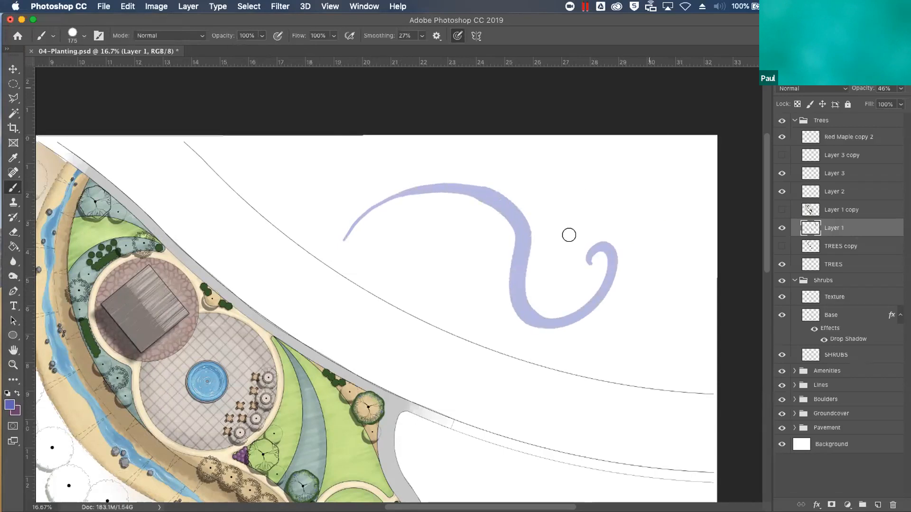
# Paint three short diagonal strokes beneath the start of the S-shaped curve, with pen pressure controlling the brush size
pyautogui.click(456, 33)
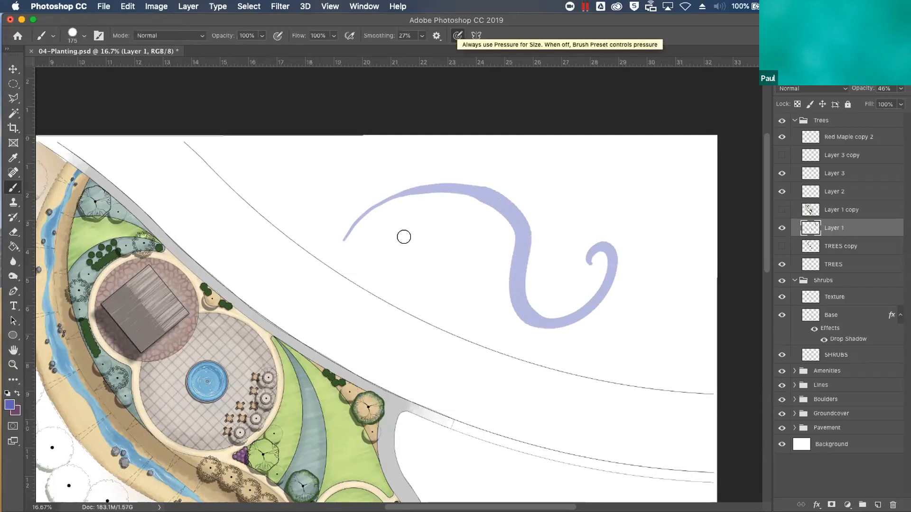
pyautogui.moveTo(376, 251); pyautogui.dragTo(417, 213)
pyautogui.moveTo(402, 255); pyautogui.dragTo(447, 214)
pyautogui.moveTo(427, 258); pyautogui.dragTo(476, 235)
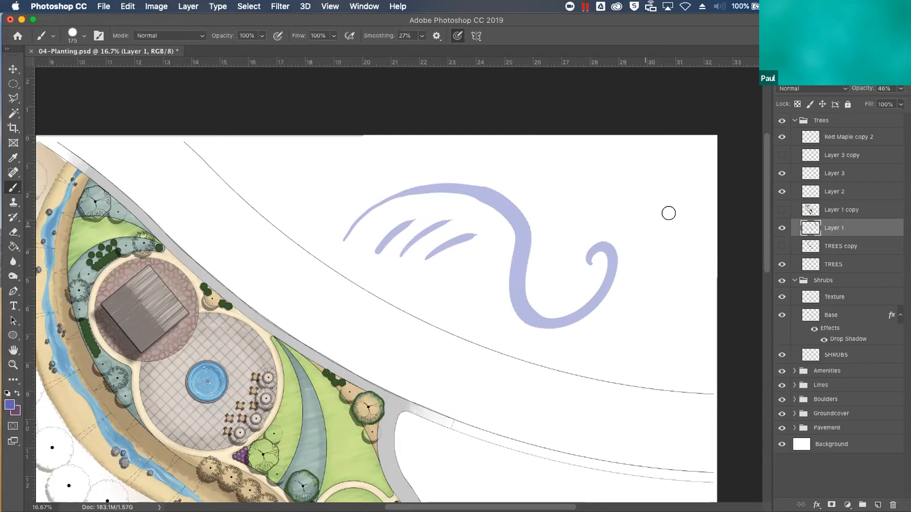
# Choose the Soft Round brush preset and paint a short soft-edged stroke beside the start of the S-shaped curve
pyautogui.click(80, 38)
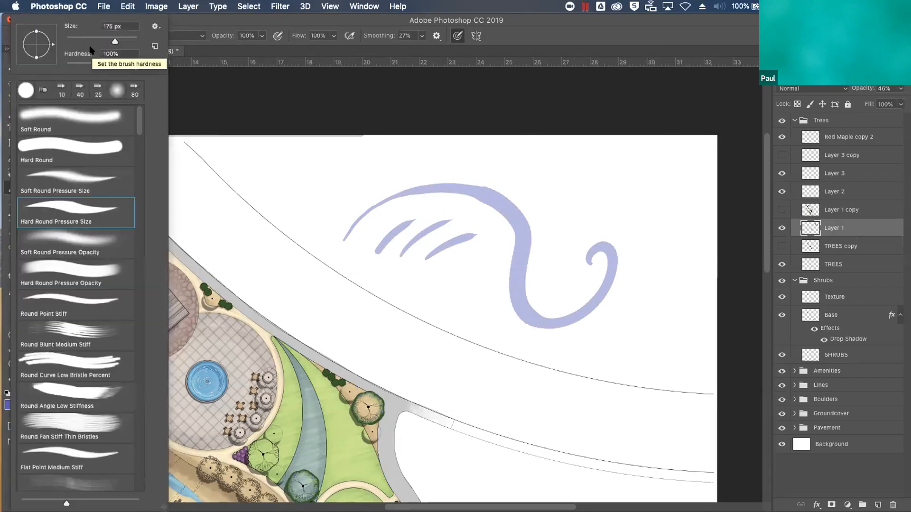
pyautogui.click(105, 114)
pyautogui.click(370, 187)
pyautogui.moveTo(354, 183)
pyautogui.mouseDown()
pyautogui.moveTo(360, 171)
pyautogui.moveTo(338, 205)
pyautogui.mouseUp()
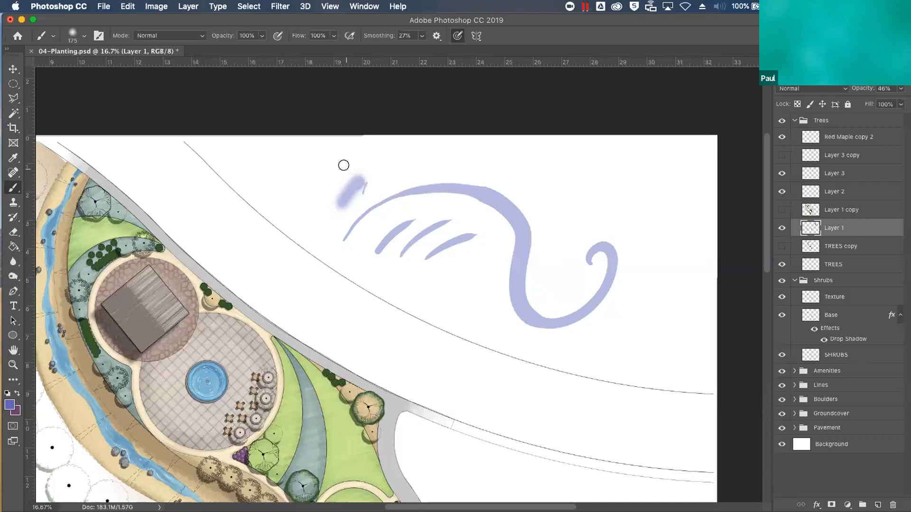
# Choose the Round Watercolor brush preset and enlarge it to 175 px
pyautogui.click(80, 36)
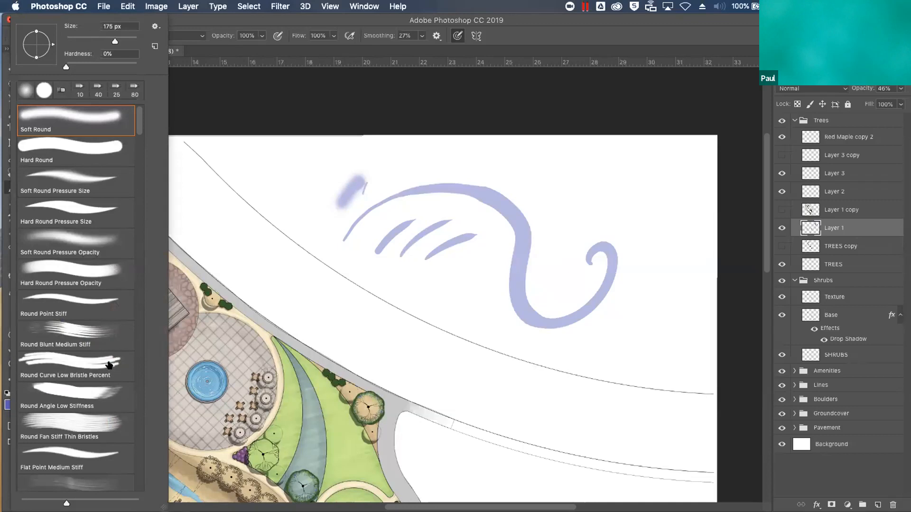
pyautogui.click(140, 367)
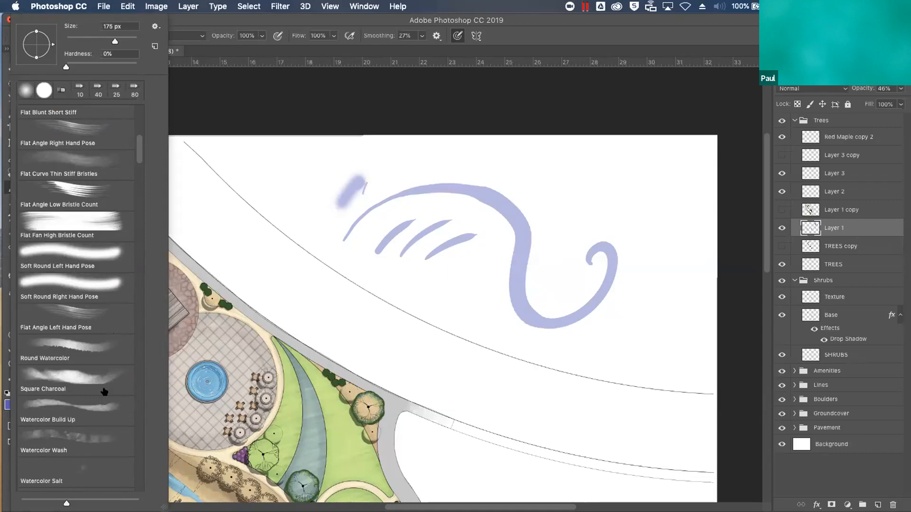
pyautogui.click(85, 351)
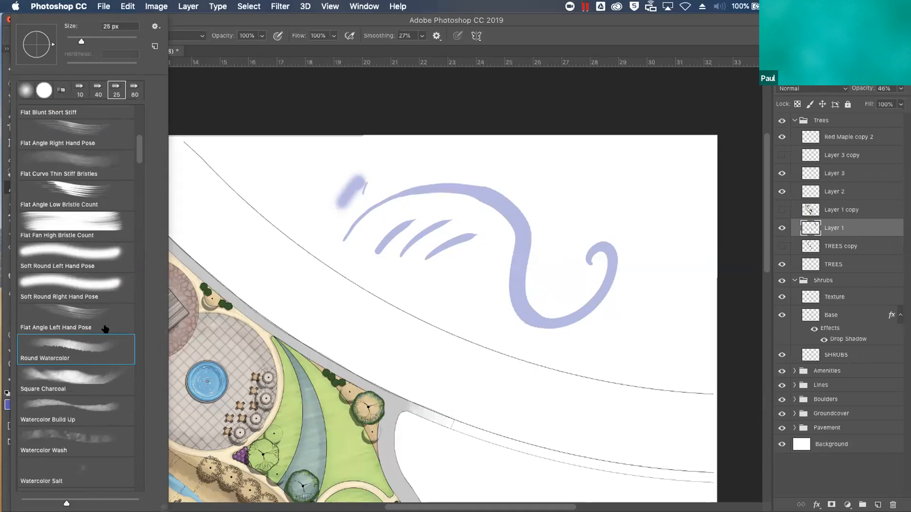
pyautogui.click(358, 213)
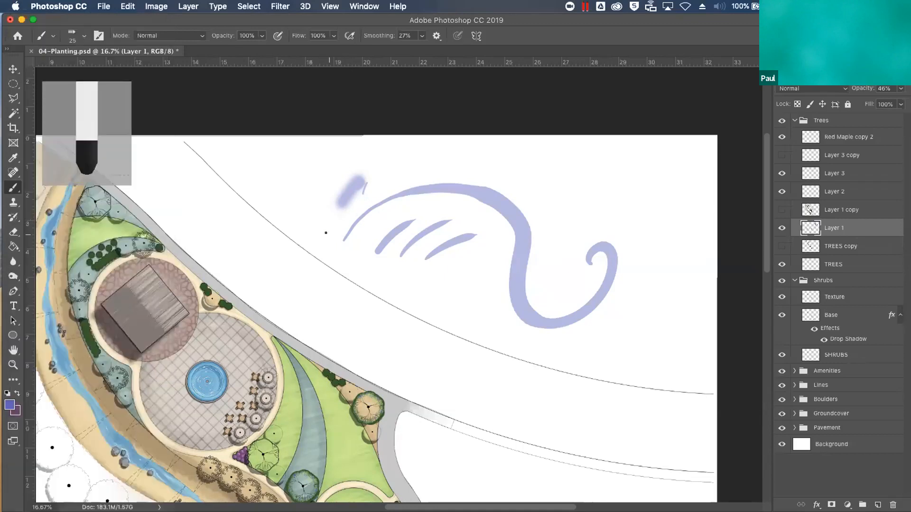
pyautogui.press(']')
pyautogui.press(']')
pyautogui.press(']')
pyautogui.press(']')
pyautogui.press(']')
# Paint a curved watercolor stroke above the S-shaped curve and a winding one below it, then brush over the winding stroke's beginning
pyautogui.moveTo(419, 158)
pyautogui.mouseDown()
pyautogui.moveTo(499, 154)
pyautogui.moveTo(541, 163)
pyautogui.moveTo(567, 192)
pyautogui.moveTo(547, 252)
pyautogui.mouseUp()
pyautogui.moveTo(369, 298)
pyautogui.mouseDown()
pyautogui.moveTo(394, 291)
pyautogui.moveTo(451, 346)
pyautogui.moveTo(435, 376)
pyautogui.moveTo(408, 371)
pyautogui.mouseUp()
pyautogui.moveTo(539, 362); pyautogui.dragTo(527, 382)
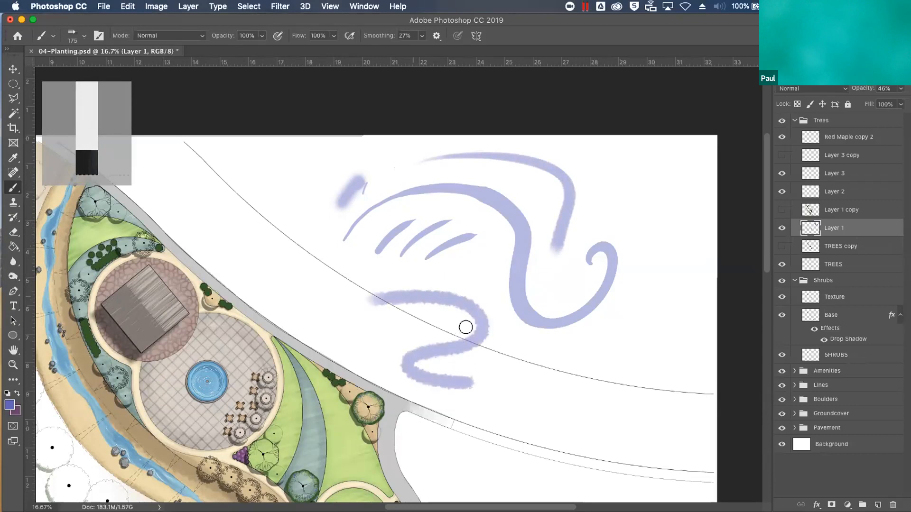
pyautogui.moveTo(390, 296)
pyautogui.mouseDown()
pyautogui.moveTo(421, 280)
pyautogui.moveTo(393, 320)
pyautogui.moveTo(427, 316)
pyautogui.mouseUp()
# Lower the brush opacity to 43% and layer overlapping watercolor strokes over the winding stroke to build up the tone
pyautogui.moveTo(260, 38)
pyautogui.mouseDown()
pyautogui.moveTo(251, 50)
pyautogui.moveTo(223, 50)
pyautogui.mouseUp()
pyautogui.moveTo(408, 328)
pyautogui.mouseDown()
pyautogui.moveTo(446, 284)
pyautogui.moveTo(481, 264)
pyautogui.moveTo(485, 244)
pyautogui.moveTo(438, 319)
pyautogui.moveTo(473, 264)
pyautogui.moveTo(455, 295)
pyautogui.moveTo(478, 280)
pyautogui.moveTo(466, 263)
pyautogui.moveTo(456, 285)
pyautogui.moveTo(473, 280)
pyautogui.moveTo(440, 294)
pyautogui.moveTo(459, 308)
pyautogui.moveTo(468, 271)
pyautogui.moveTo(432, 282)
pyautogui.moveTo(437, 301)
pyautogui.moveTo(453, 284)
pyautogui.moveTo(439, 285)
pyautogui.moveTo(482, 244)
pyautogui.moveTo(449, 286)
pyautogui.moveTo(483, 255)
pyautogui.moveTo(466, 309)
pyautogui.moveTo(486, 258)
pyautogui.moveTo(466, 317)
pyautogui.moveTo(506, 240)
pyautogui.moveTo(465, 312)
pyautogui.moveTo(486, 268)
pyautogui.moveTo(471, 302)
pyautogui.moveTo(460, 305)
pyautogui.moveTo(486, 289)
pyautogui.moveTo(471, 358)
pyautogui.moveTo(490, 294)
pyautogui.moveTo(483, 278)
pyautogui.moveTo(496, 285)
pyautogui.moveTo(483, 245)
pyautogui.moveTo(493, 280)
pyautogui.moveTo(478, 295)
pyautogui.mouseUp()
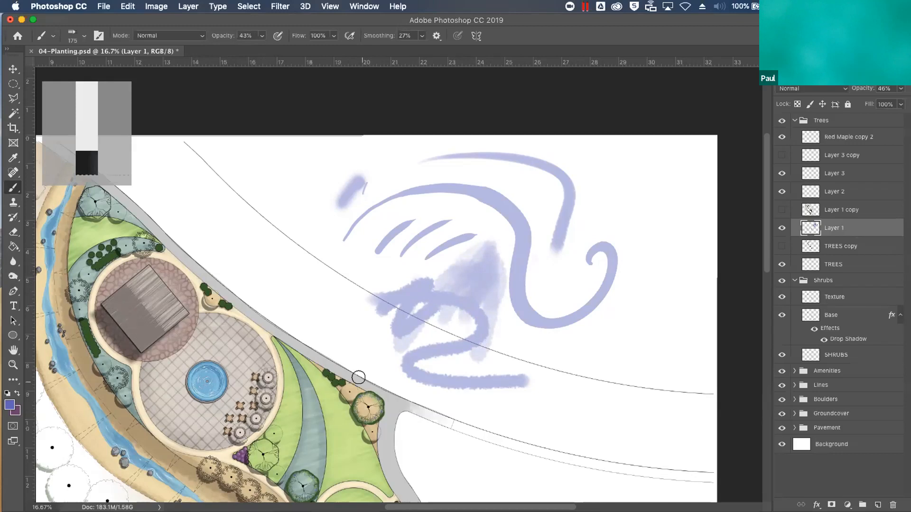
pyautogui.moveTo(466, 305)
pyautogui.mouseDown()
pyautogui.moveTo(449, 355)
pyautogui.moveTo(460, 304)
pyautogui.moveTo(454, 331)
pyautogui.moveTo(466, 332)
pyautogui.moveTo(478, 322)
pyautogui.moveTo(477, 293)
pyautogui.moveTo(499, 280)
pyautogui.moveTo(486, 259)
pyautogui.moveTo(463, 300)
pyautogui.moveTo(464, 221)
pyautogui.moveTo(468, 236)
pyautogui.moveTo(482, 238)
pyautogui.moveTo(466, 241)
pyautogui.moveTo(429, 289)
pyautogui.moveTo(428, 317)
pyautogui.moveTo(454, 248)
pyautogui.moveTo(430, 358)
pyautogui.moveTo(459, 324)
pyautogui.moveTo(477, 316)
pyautogui.mouseUp()
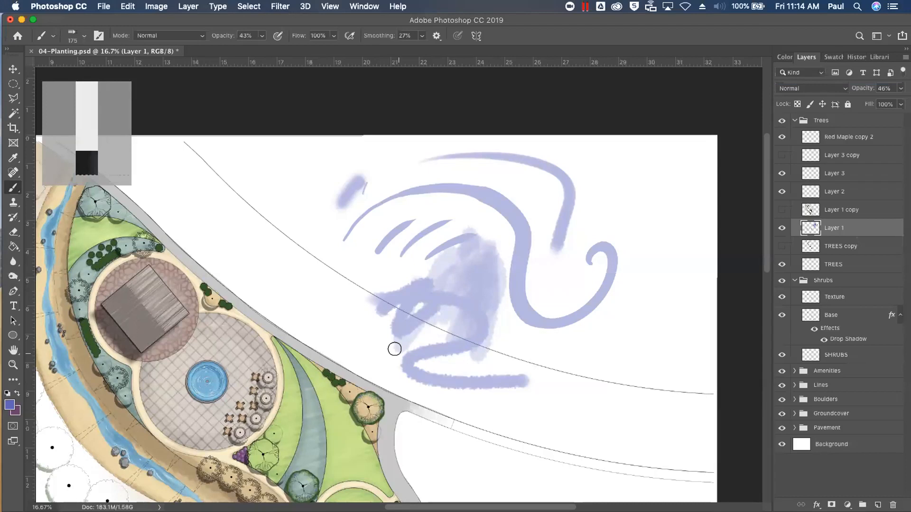
# Switch to the Google Chrome presentation and advance from the Thanks slide to the Raffle Time slide
pyautogui.hotkey('ctrl', 'Up')
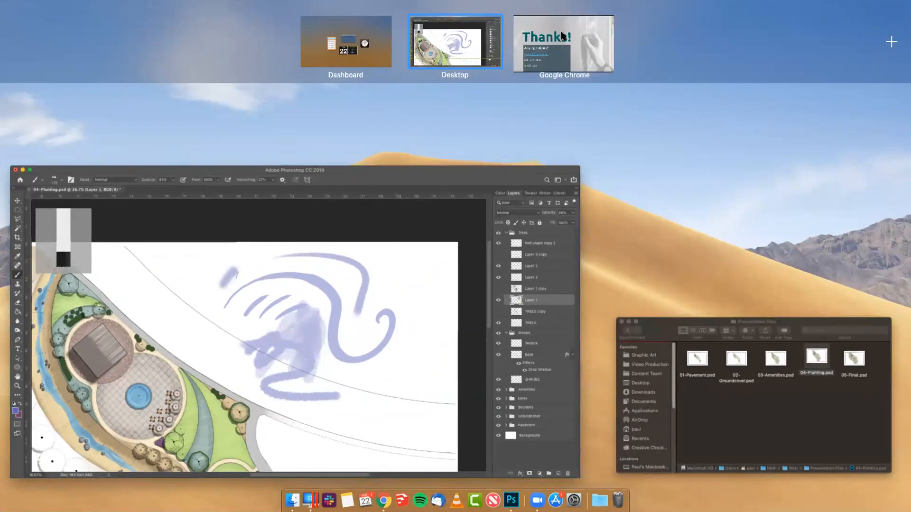
pyautogui.click(561, 31)
pyautogui.press('Right')
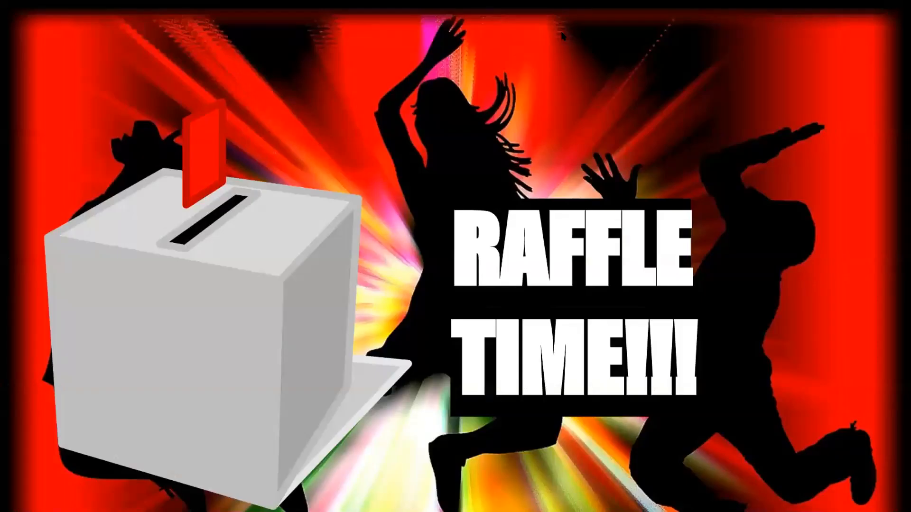